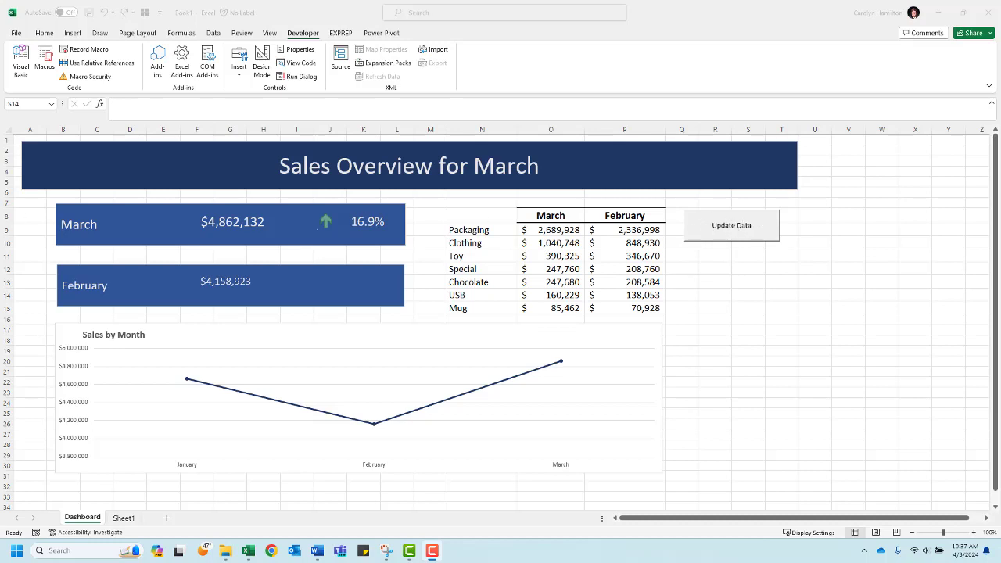
- Look through the monthly sales files in the AllMonths folder of Case Study PQ, then clear the file window away
{"action": "left_click_drag", "start_coordinate": [0, 92], "coordinate": [150, 103]}
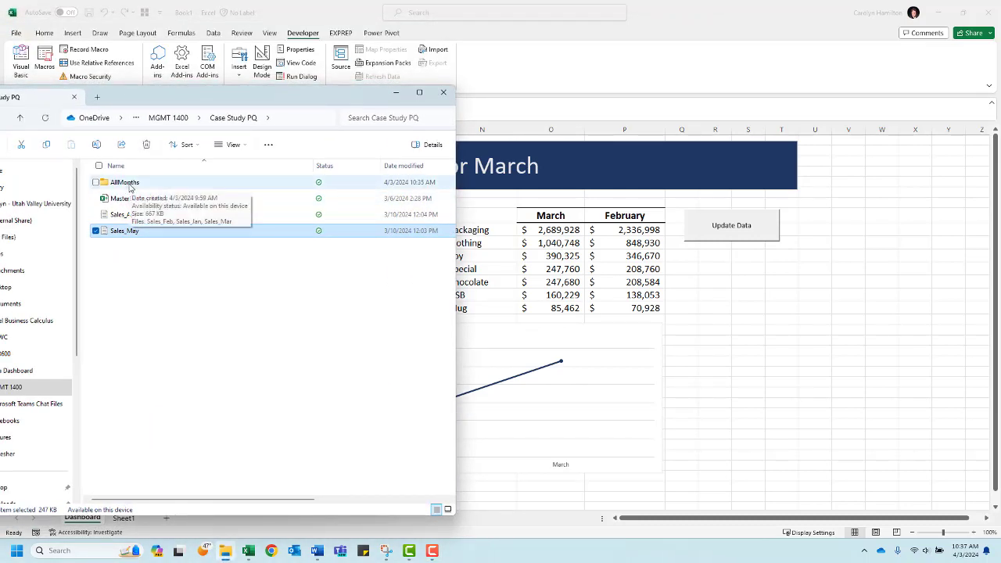
{"action": "left_click", "coordinate": [126, 184]}
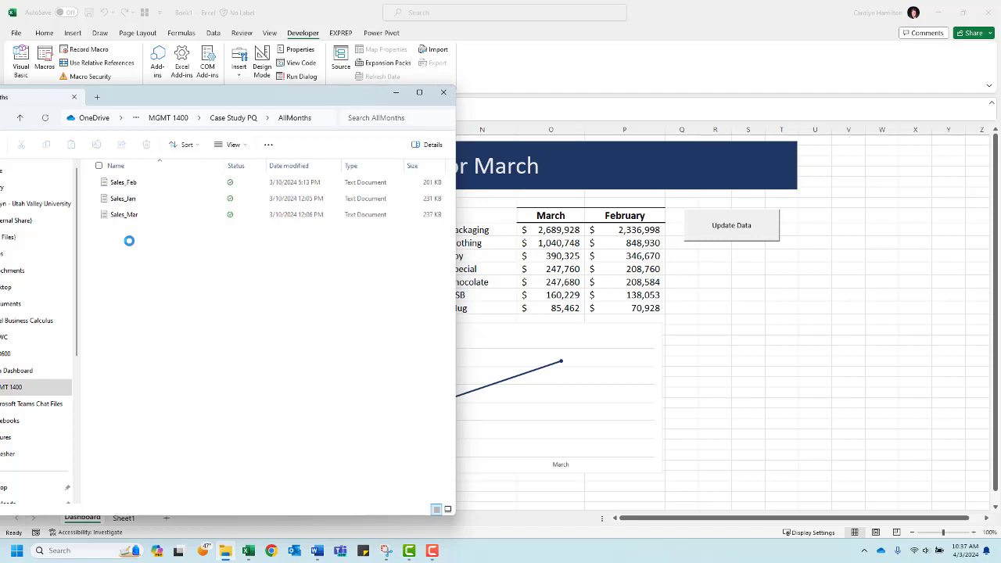
{"action": "left_click_drag", "start_coordinate": [205, 104], "coordinate": [0, 118]}
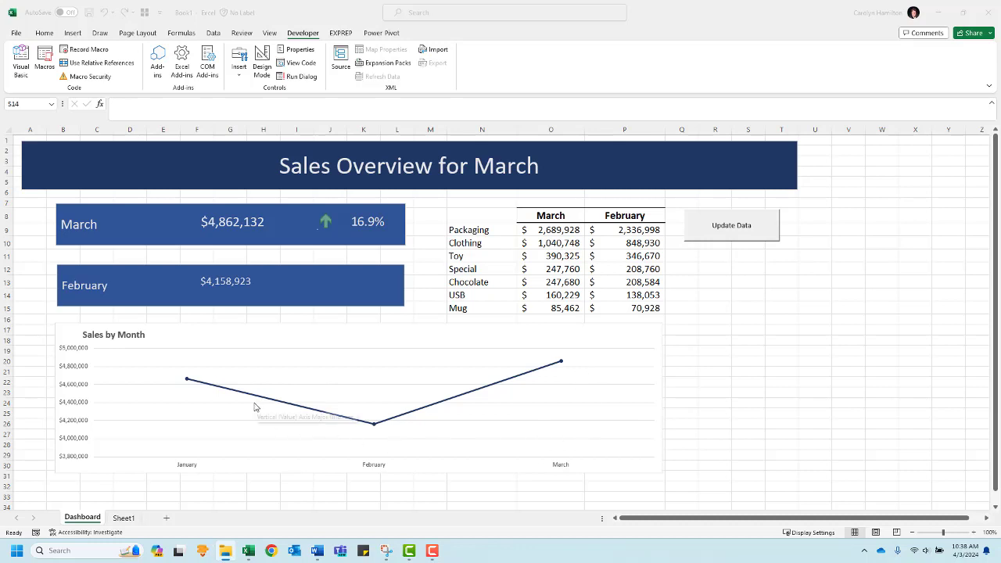
- Move the Sales_Apr file from Case Study PQ into the AllMonths folder and update the sales dashboard's data
{"action": "key", "text": "alt+Tab"}
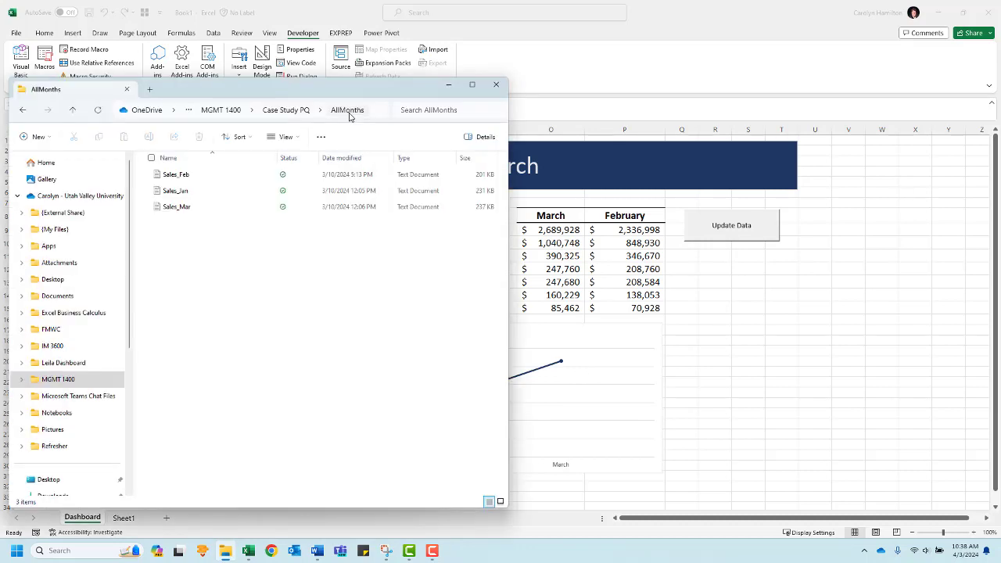
{"action": "left_click", "coordinate": [288, 111]}
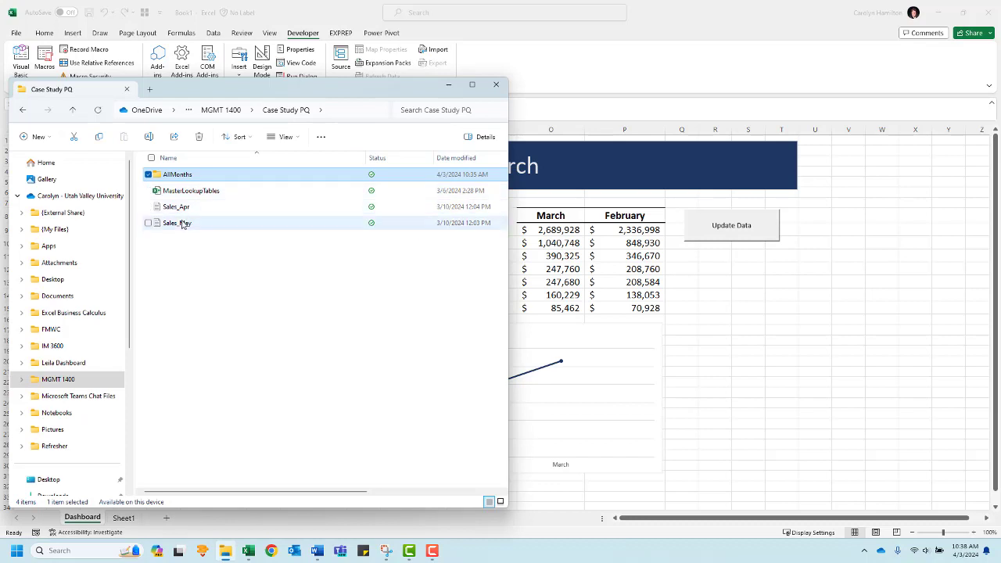
{"action": "left_click_drag", "start_coordinate": [182, 211], "coordinate": [186, 175]}
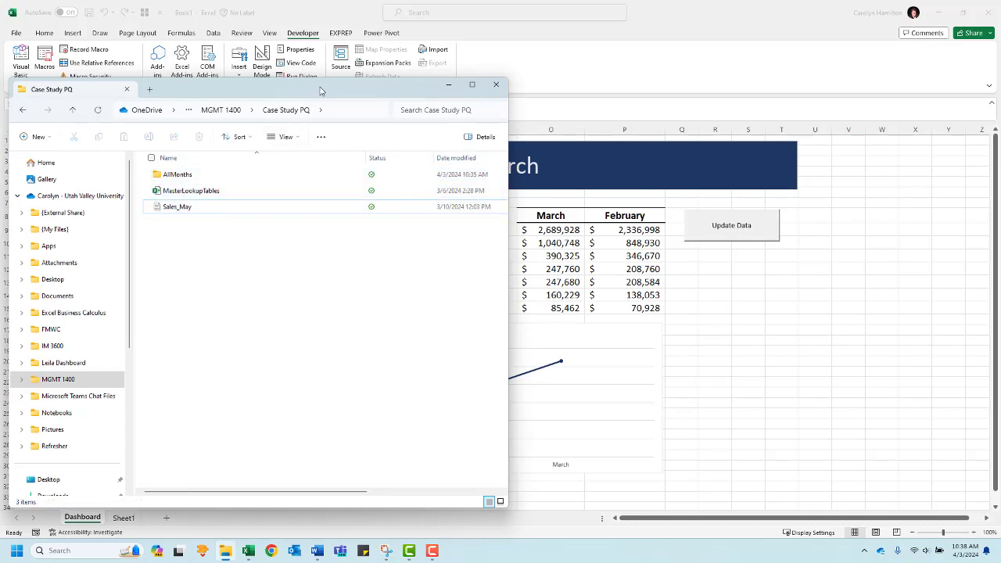
{"action": "left_click_drag", "start_coordinate": [320, 91], "coordinate": [0, 93]}
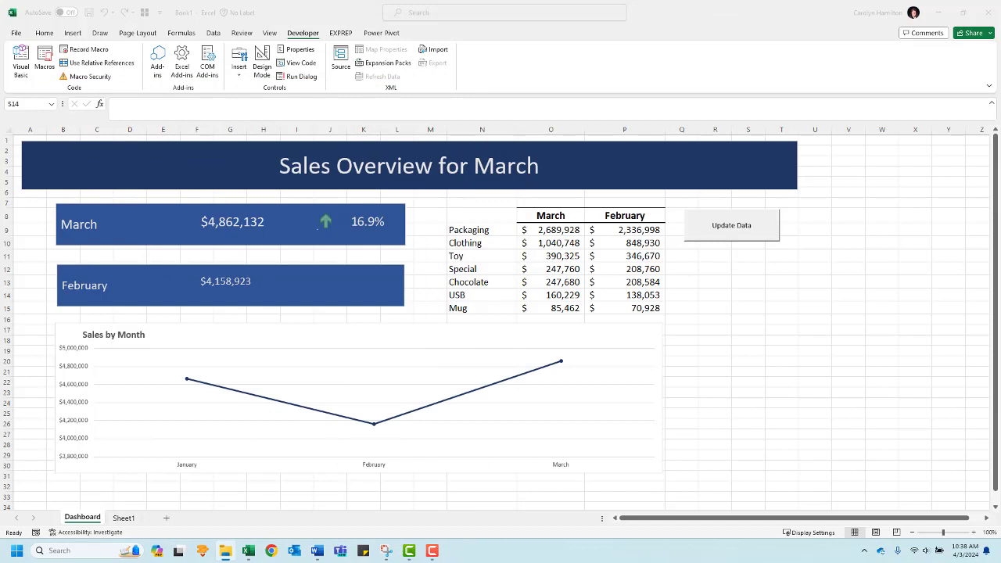
{"action": "left_click", "coordinate": [735, 234]}
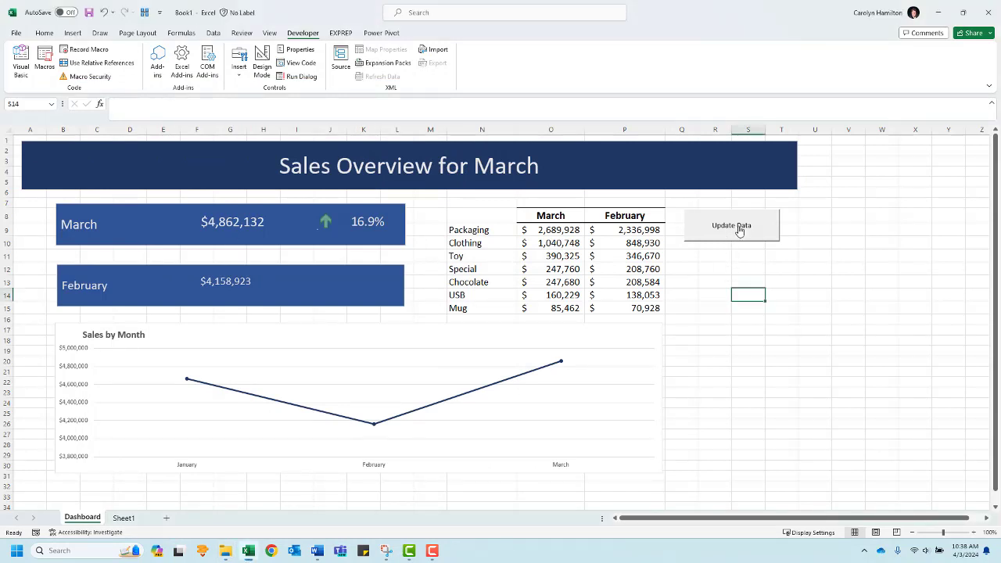
{"action": "left_click", "coordinate": [721, 228]}
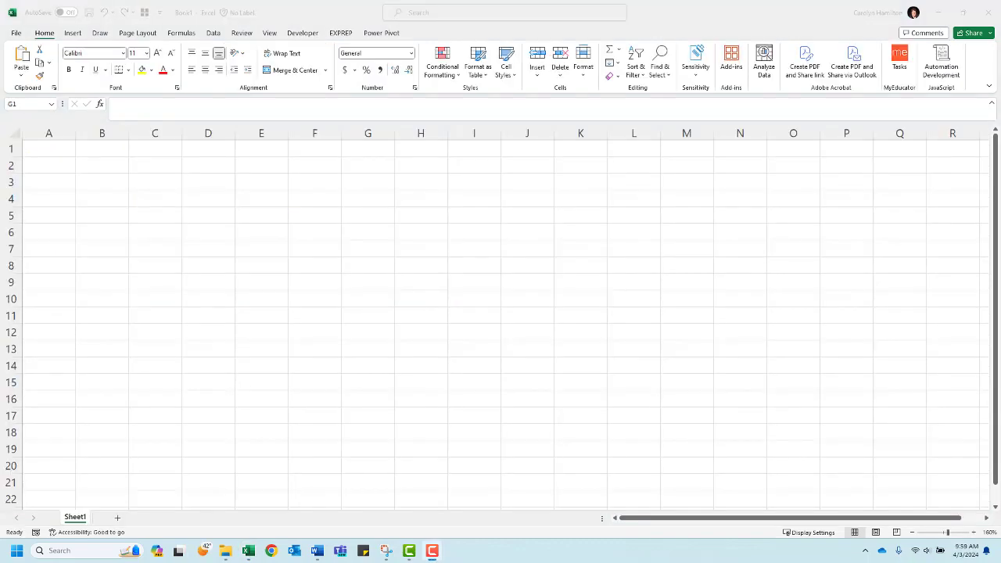
- Create a new folder named AllMonths inside the Case Study PQ folder
{"action": "left_click", "coordinate": [225, 550]}
{"action": "left_click_drag", "start_coordinate": [306, 45], "coordinate": [140, 72]}
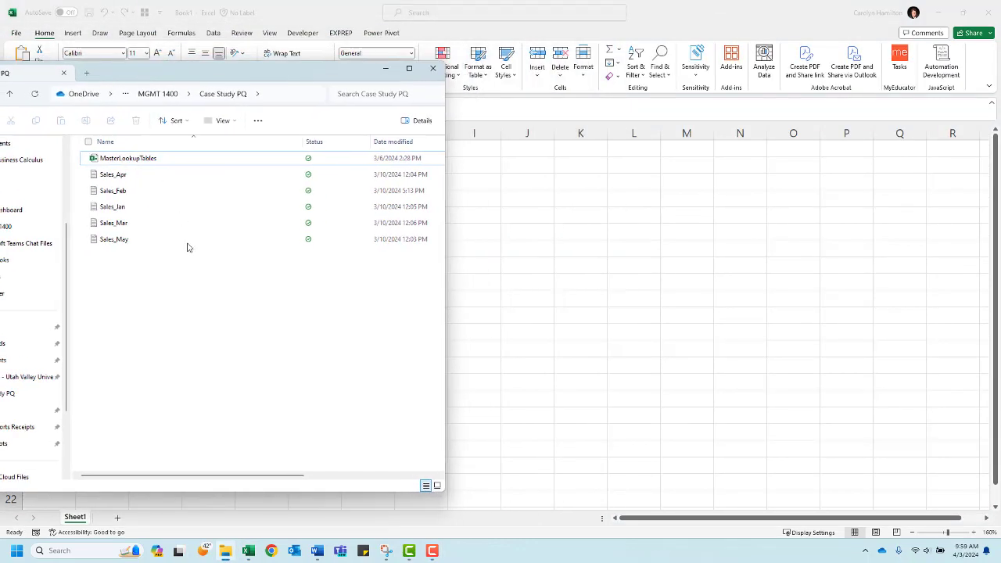
{"action": "right_click", "coordinate": [133, 281]}
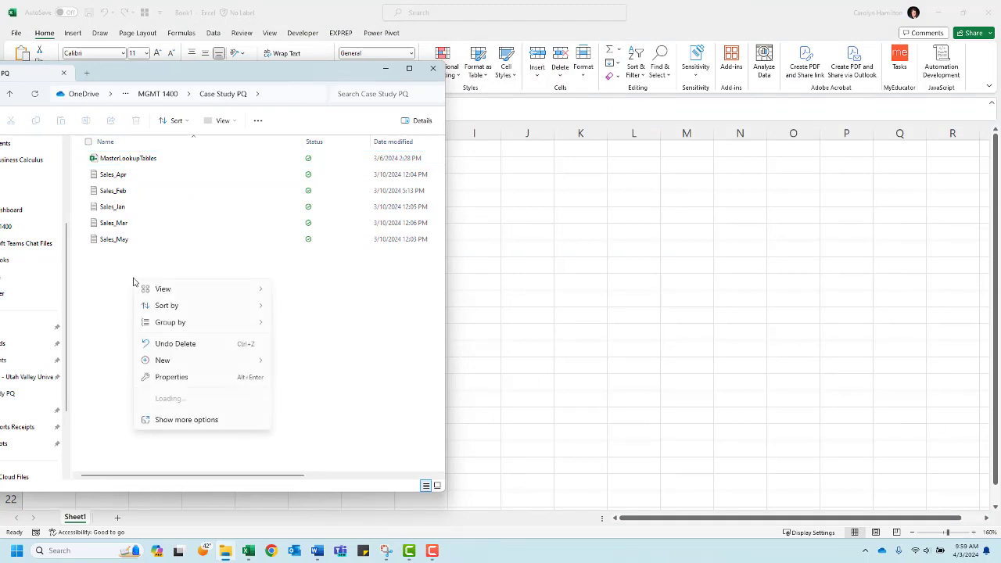
{"action": "mouse_move", "coordinate": [179, 364]}
{"action": "left_click", "coordinate": [290, 363]}
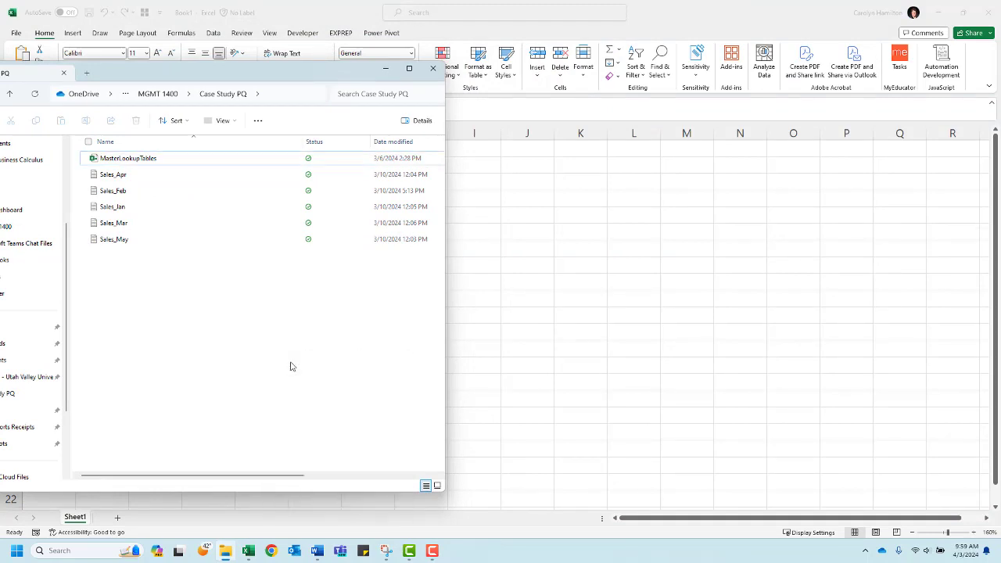
{"action": "type", "text": "AllMonths"}
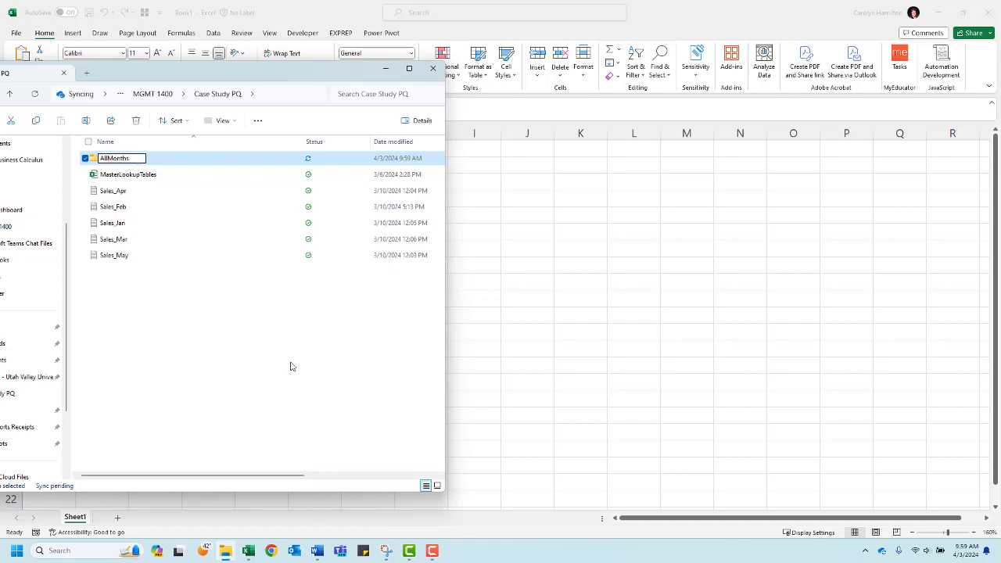
{"action": "key", "text": "Return"}
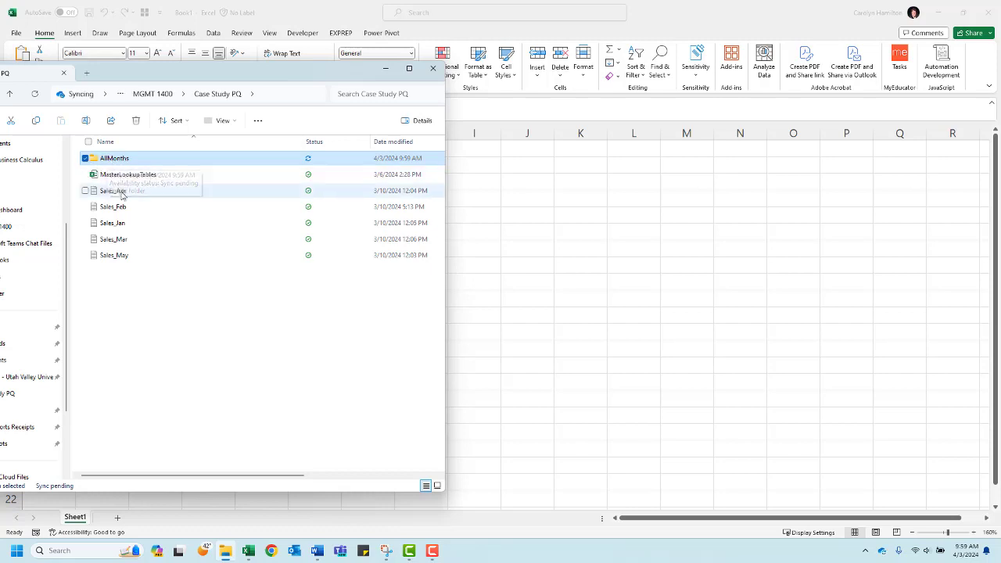
- Move the Sales_Jan, Sales_Feb and Sales_Mar files into the AllMonths folder and clear the file window away
{"action": "left_click", "coordinate": [119, 224]}
{"action": "left_click_drag", "start_coordinate": [121, 207], "coordinate": [123, 161]}
{"action": "left_click_drag", "start_coordinate": [113, 207], "coordinate": [119, 167]}
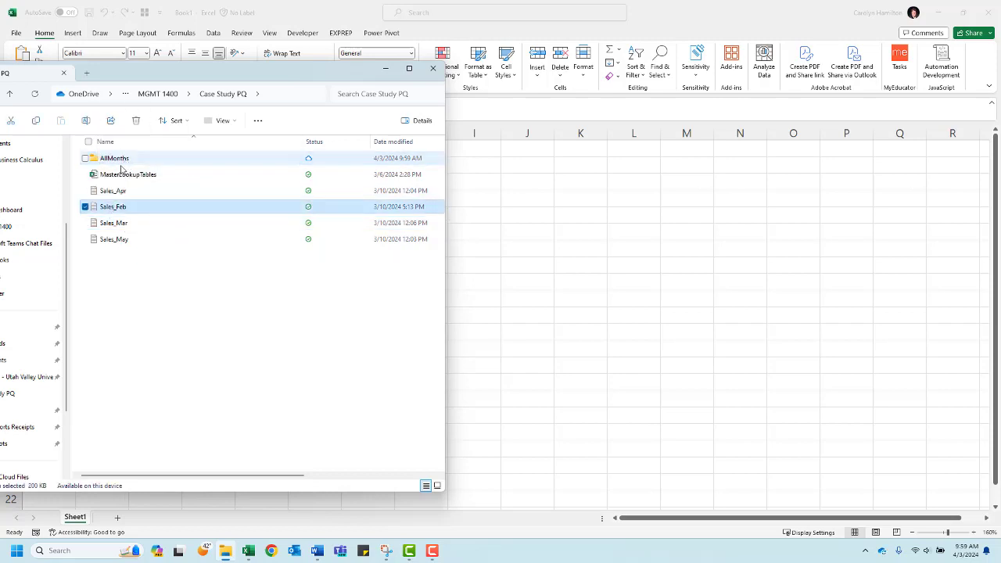
{"action": "left_click_drag", "start_coordinate": [117, 208], "coordinate": [125, 160]}
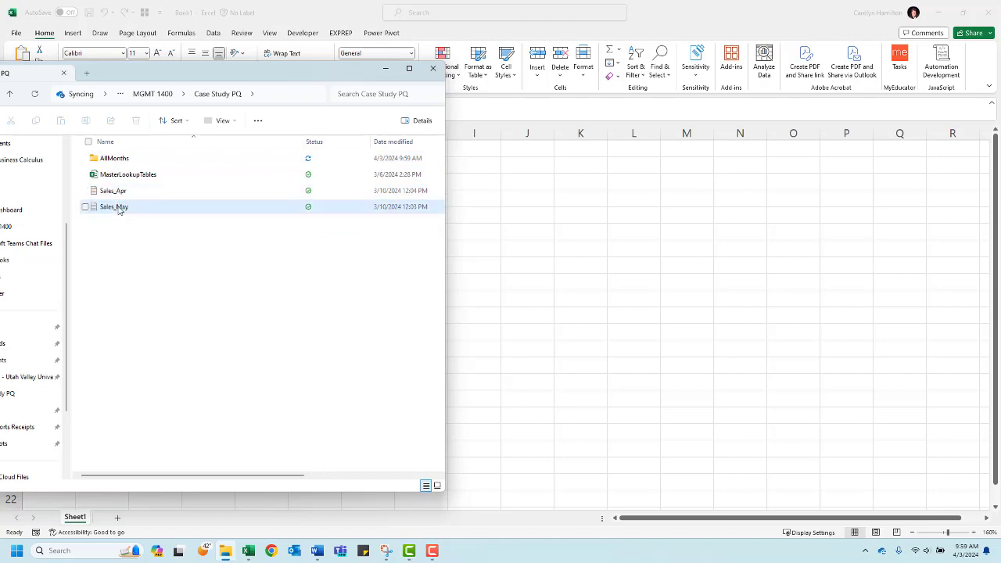
{"action": "left_click_drag", "start_coordinate": [247, 68], "coordinate": [0, 133]}
- Import TableCustomer from the MasterLookupTables workbook and open it for transformation in the Power Query Editor
{"action": "left_click", "coordinate": [214, 35]}
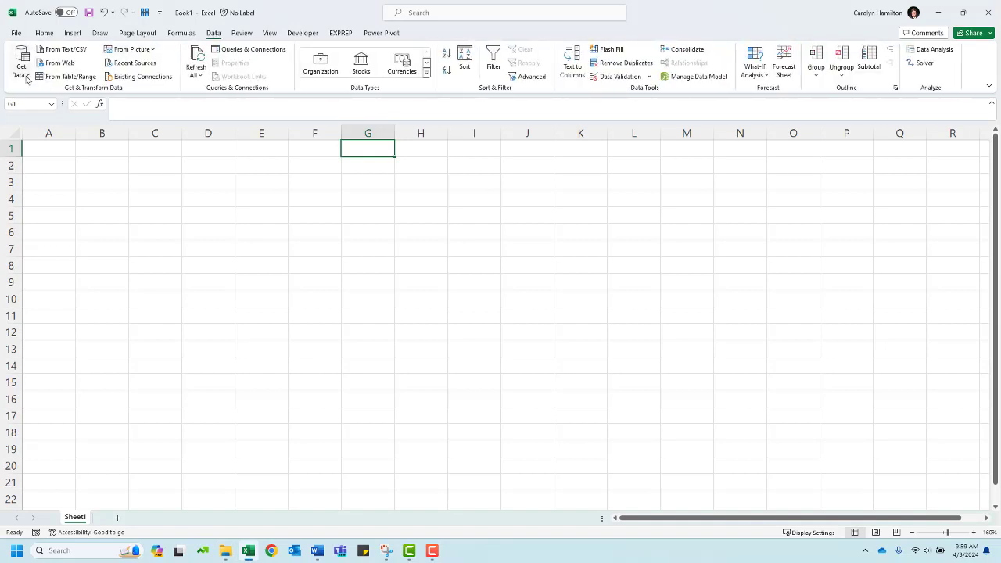
{"action": "left_click", "coordinate": [26, 76]}
{"action": "mouse_move", "coordinate": [71, 94]}
{"action": "left_click", "coordinate": [179, 92]}
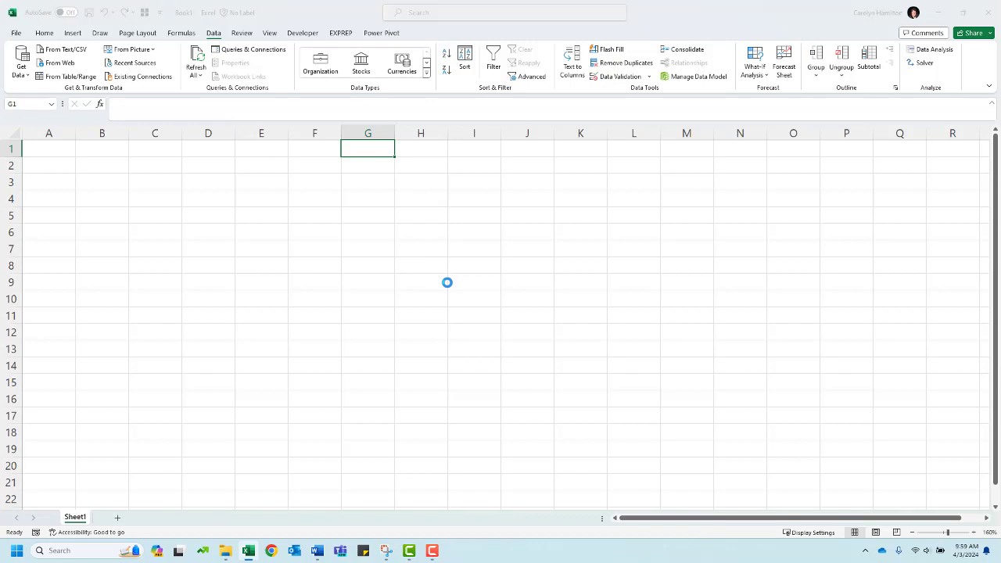
{"action": "double_click", "coordinate": [182, 102]}
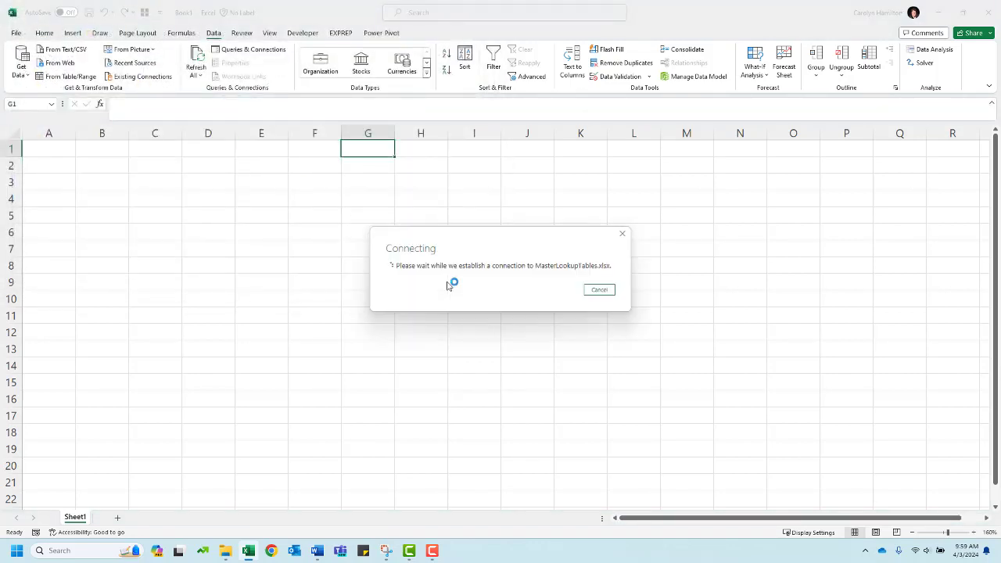
{"action": "left_click", "coordinate": [332, 187]}
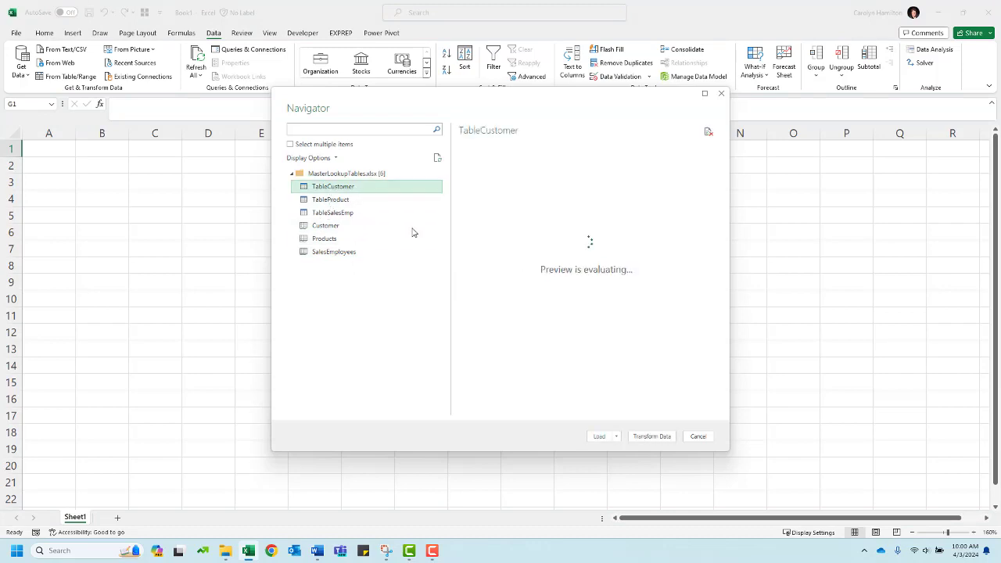
{"action": "left_click", "coordinate": [636, 437]}
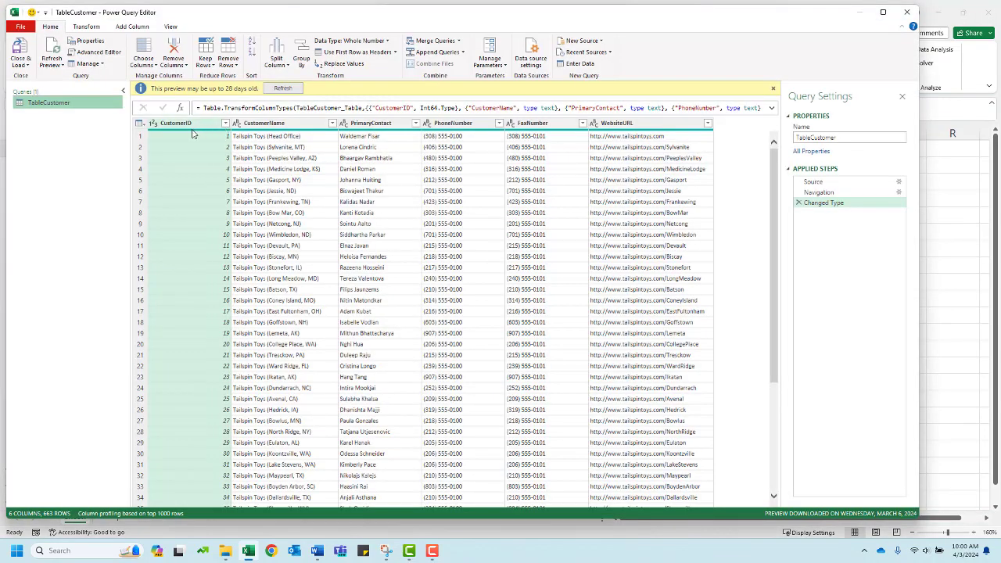
- Remove the PrimaryContact, PhoneNumber, FaxNumber and WebsiteURL columns from the TableCustomer query
{"action": "left_click", "coordinate": [365, 125]}
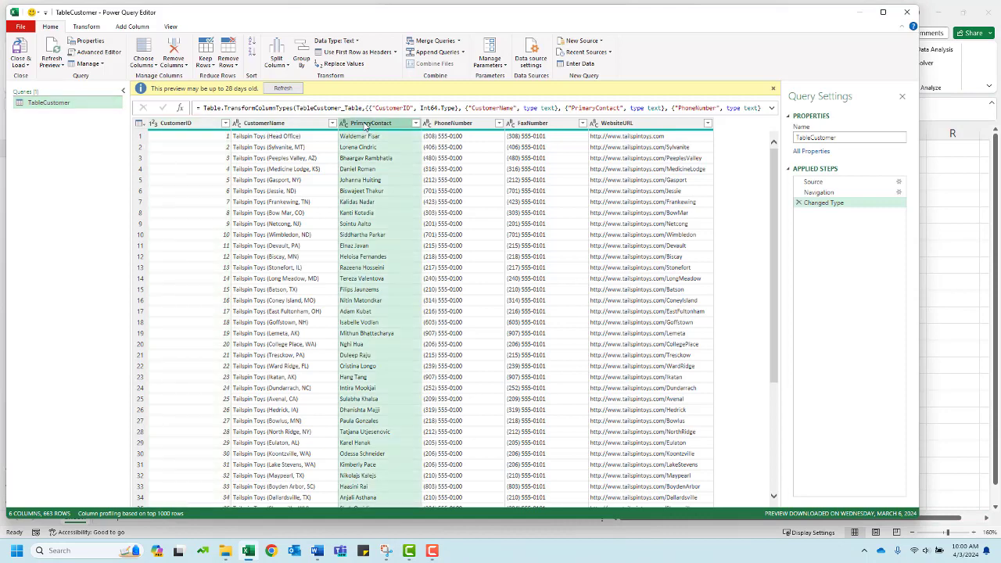
{"action": "left_click", "coordinate": [632, 127], "text": "shift"}
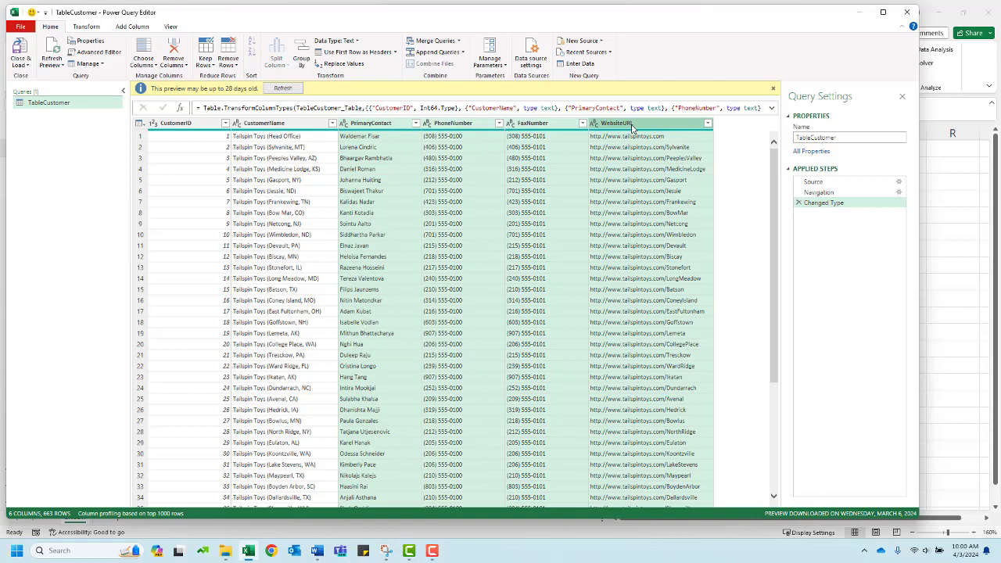
{"action": "key", "text": "Delete"}
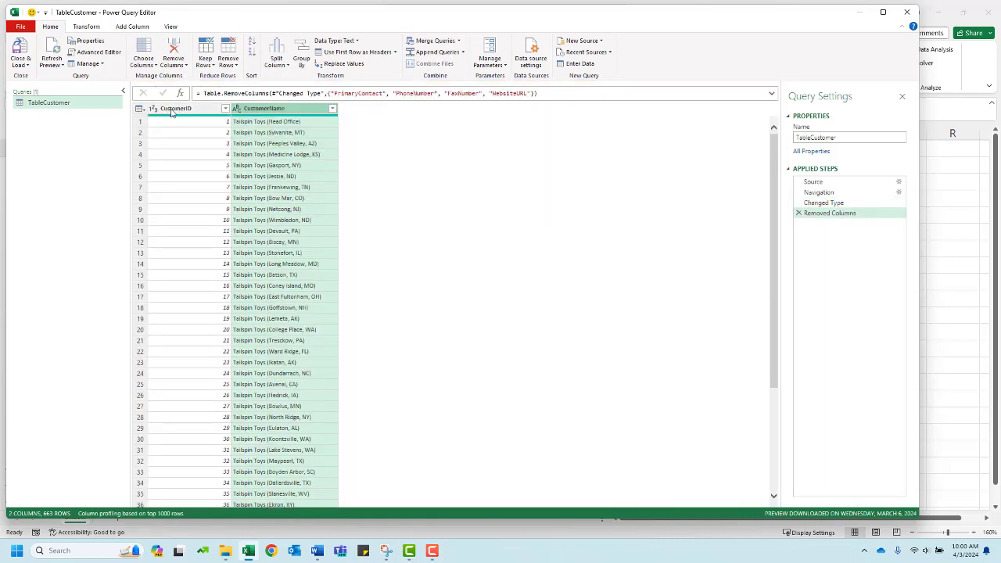
- Load the TableCustomer query as a connection only and add its data to the Data Model
{"action": "left_click", "coordinate": [22, 66]}
{"action": "left_click", "coordinate": [41, 89]}
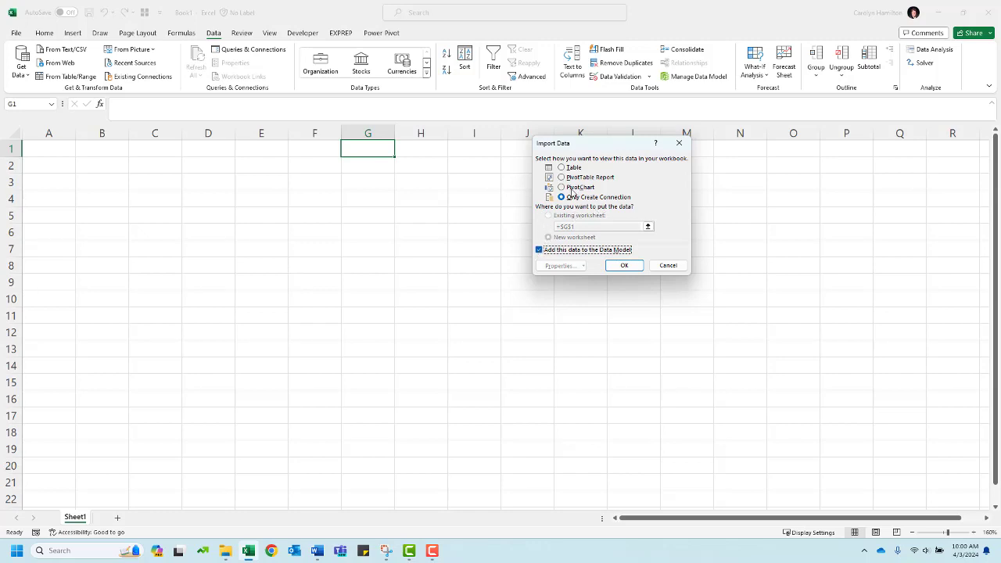
{"action": "left_click", "coordinate": [617, 268]}
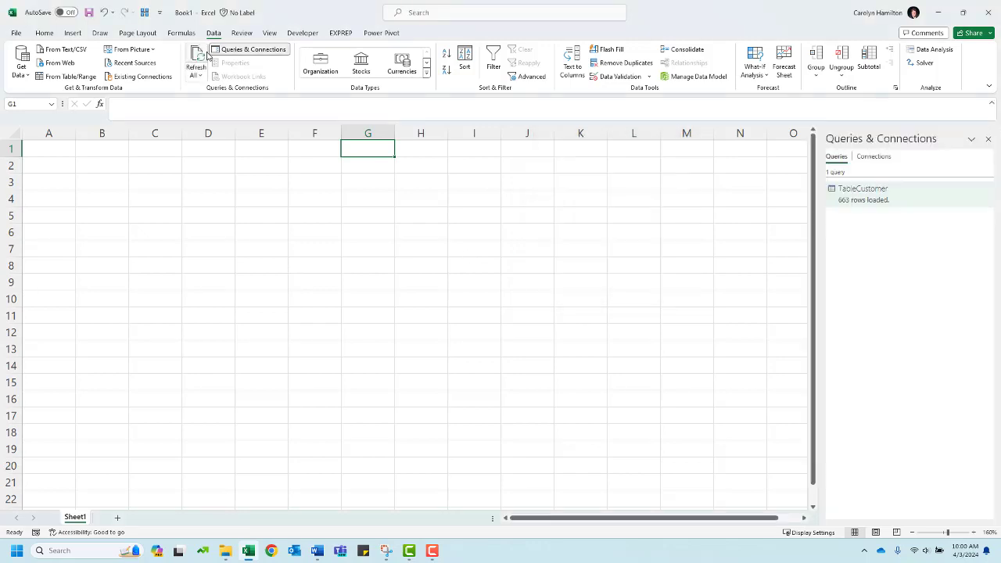
- Import TableProduct from the MasterLookupTables workbook and open it for transformation in the Power Query Editor
{"action": "left_click", "coordinate": [21, 70]}
{"action": "mouse_move", "coordinate": [67, 95]}
{"action": "left_click", "coordinate": [171, 98]}
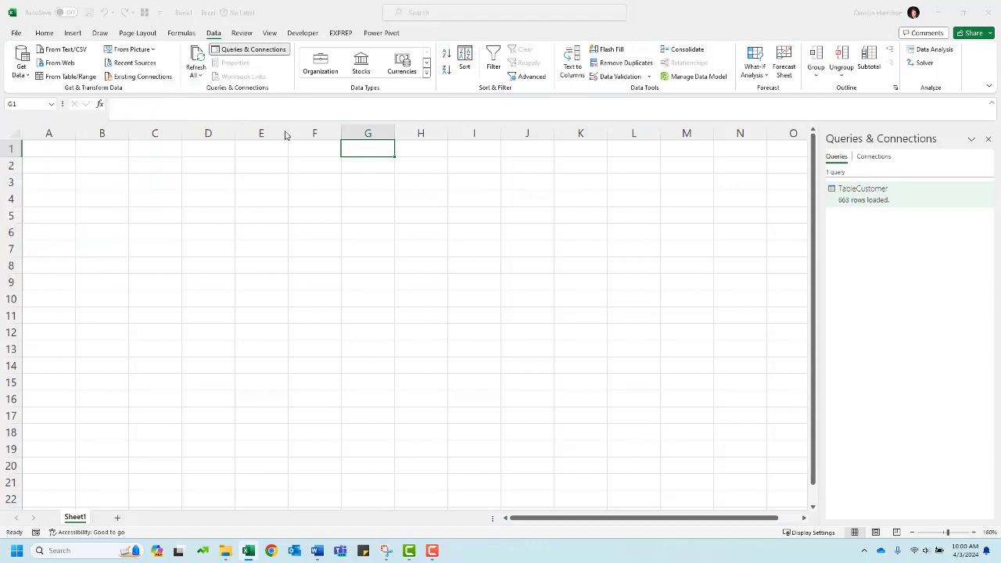
{"action": "left_click", "coordinate": [174, 100]}
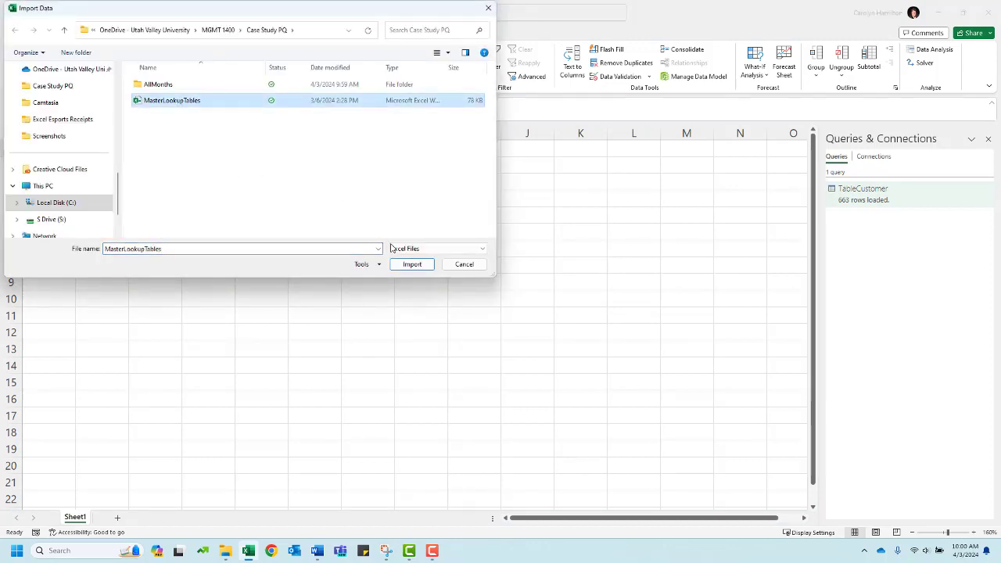
{"action": "left_click", "coordinate": [410, 264]}
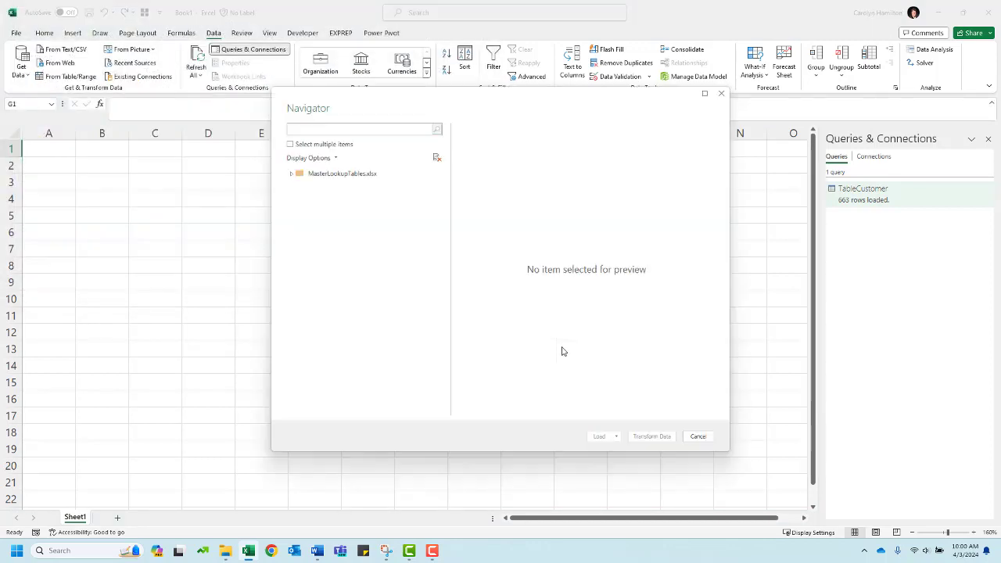
{"action": "left_click", "coordinate": [343, 200]}
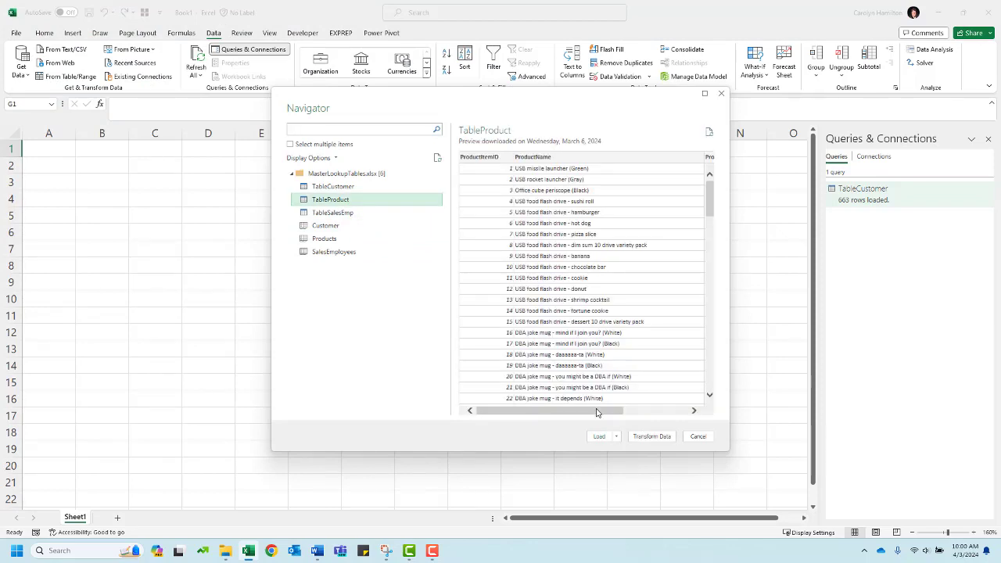
{"action": "left_click", "coordinate": [649, 436]}
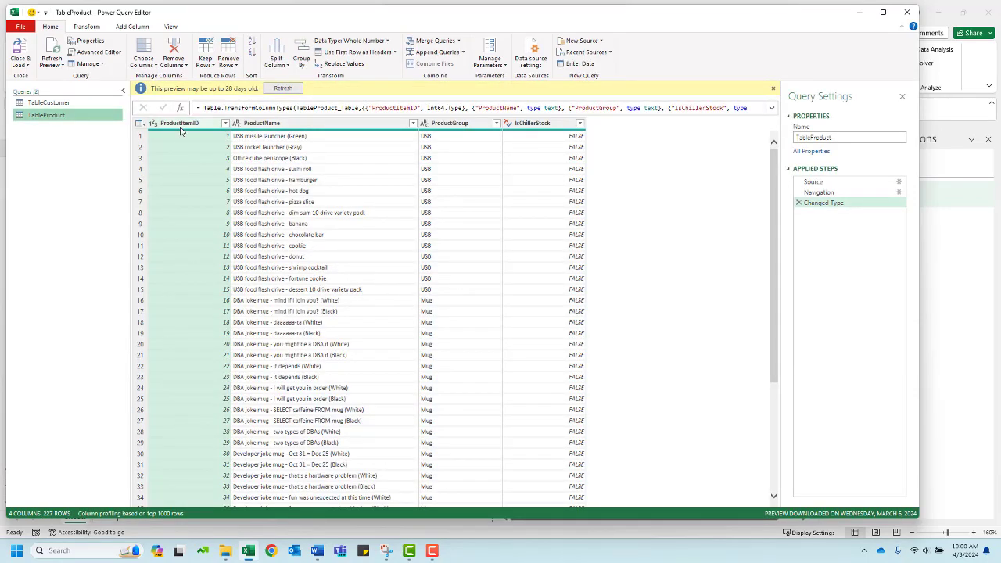
- Remove the ProductName and IsChillerStock columns from the TableProduct query
{"action": "left_click", "coordinate": [295, 123]}
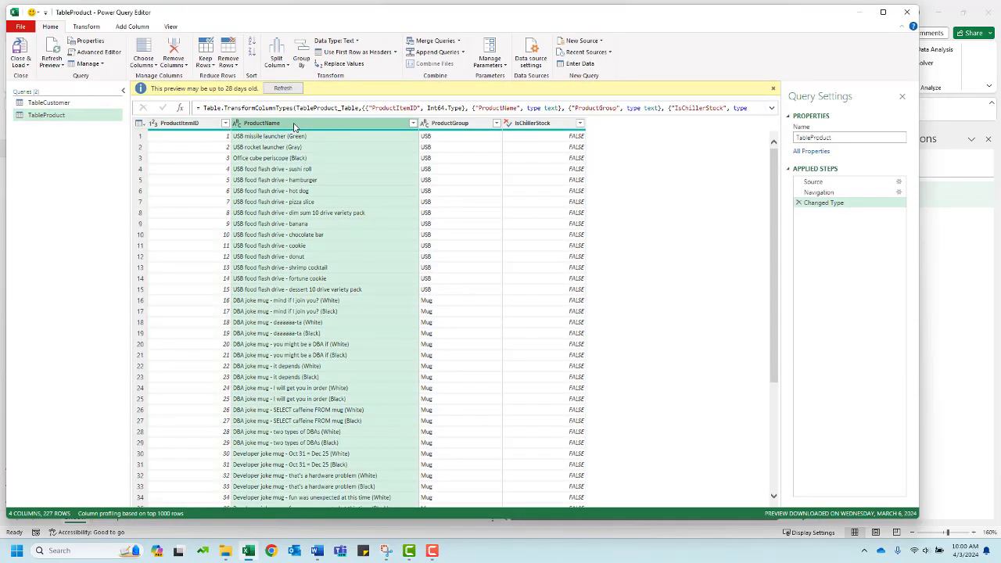
{"action": "key", "text": "Delete"}
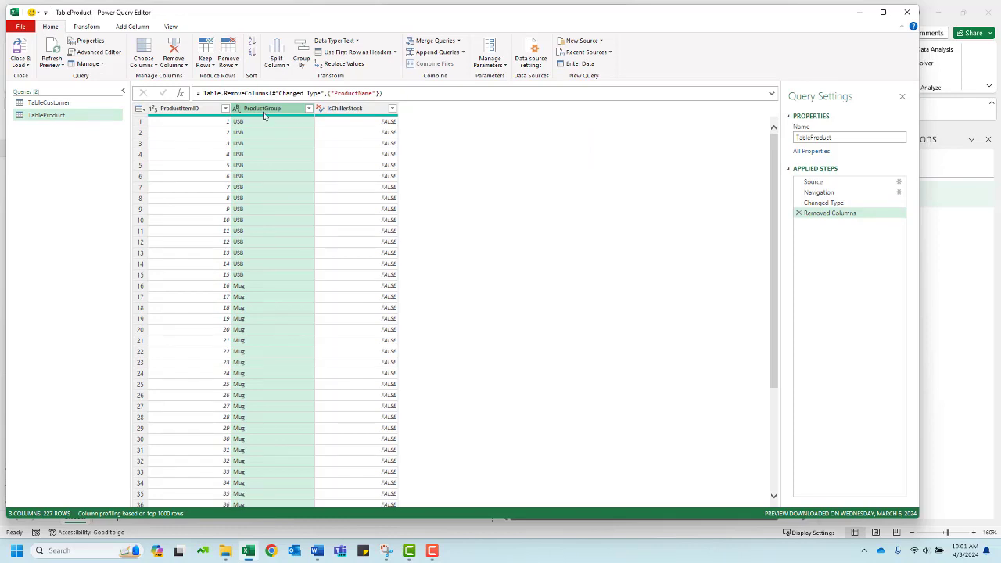
{"action": "left_click", "coordinate": [334, 109]}
{"action": "key", "text": "Delete"}
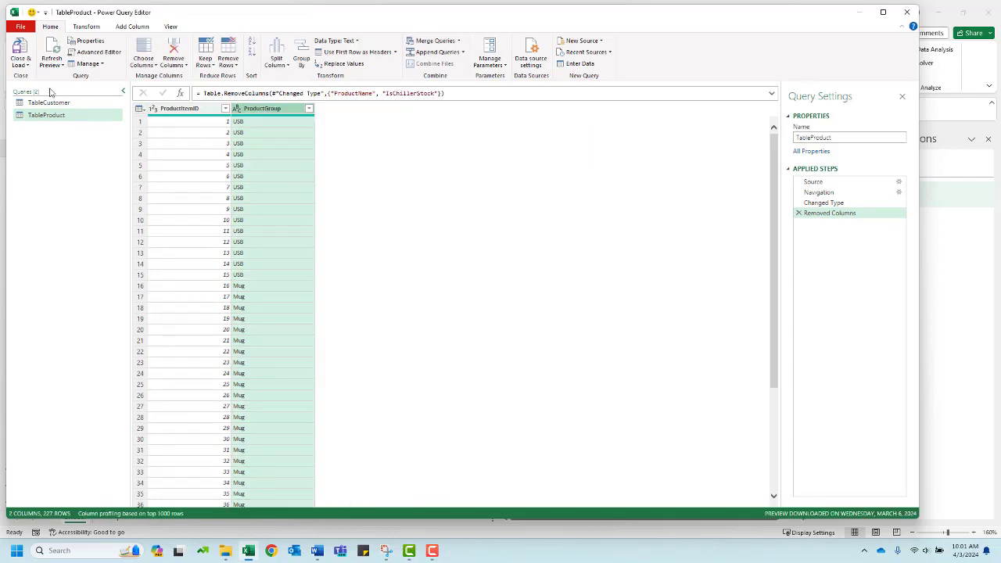
- Load the TableProduct query as a connection only and add its data to the Data Model
{"action": "left_click", "coordinate": [22, 67]}
{"action": "left_click", "coordinate": [51, 91]}
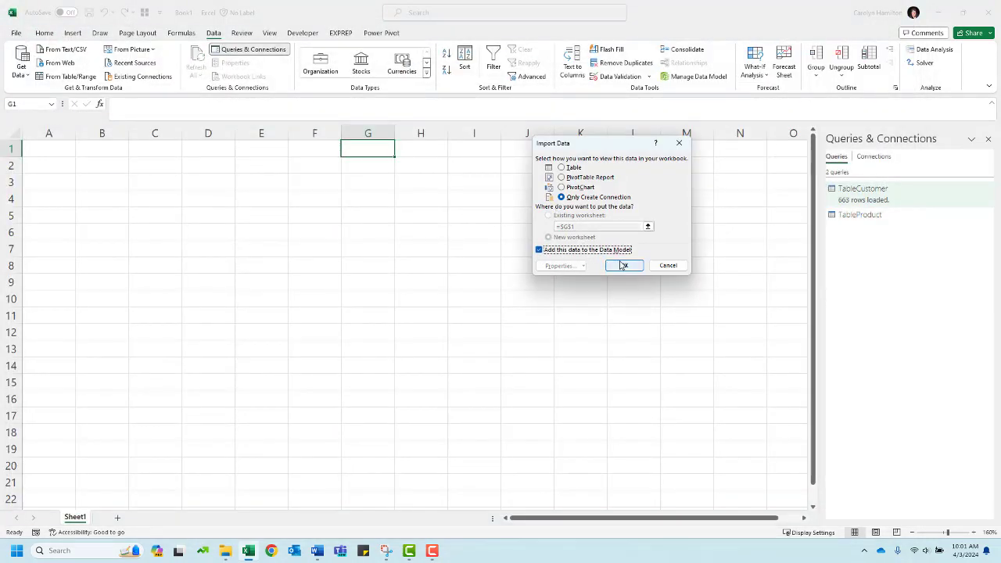
{"action": "left_click", "coordinate": [622, 266]}
- Import TableSalesEmp from the MasterLookupTables workbook as a connection only and add its data to the Data Model
{"action": "left_click", "coordinate": [21, 67]}
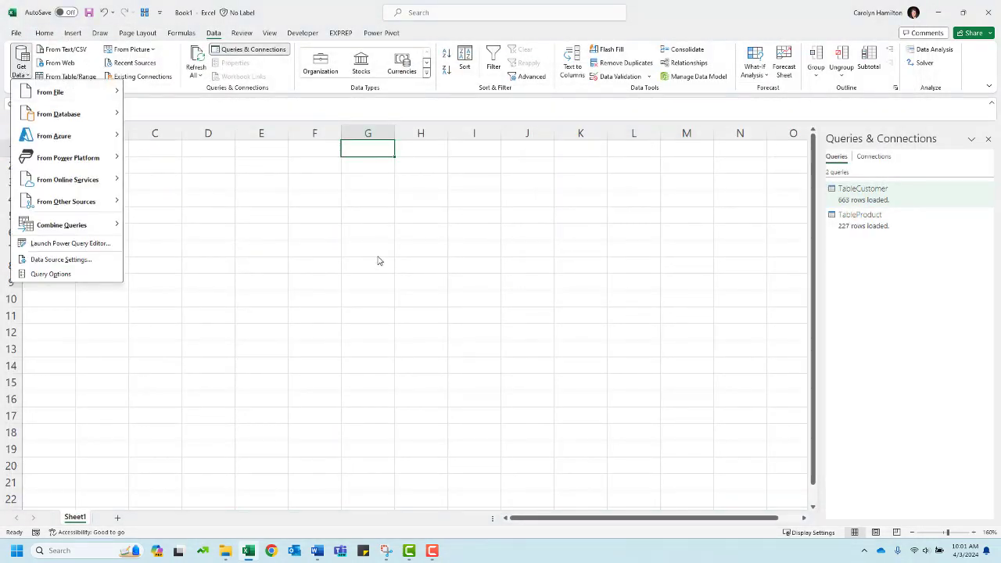
{"action": "mouse_move", "coordinate": [58, 100]}
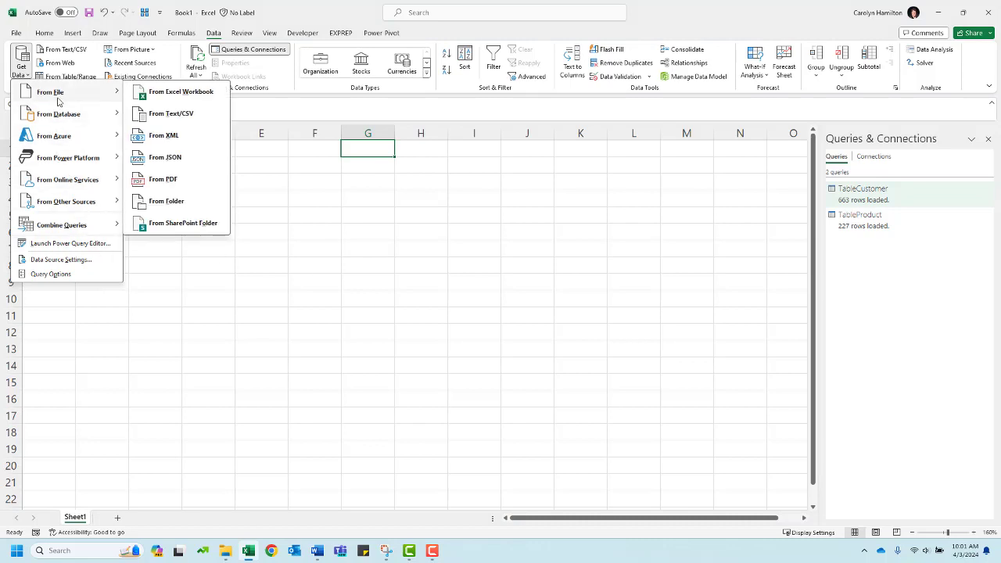
{"action": "left_click", "coordinate": [178, 92]}
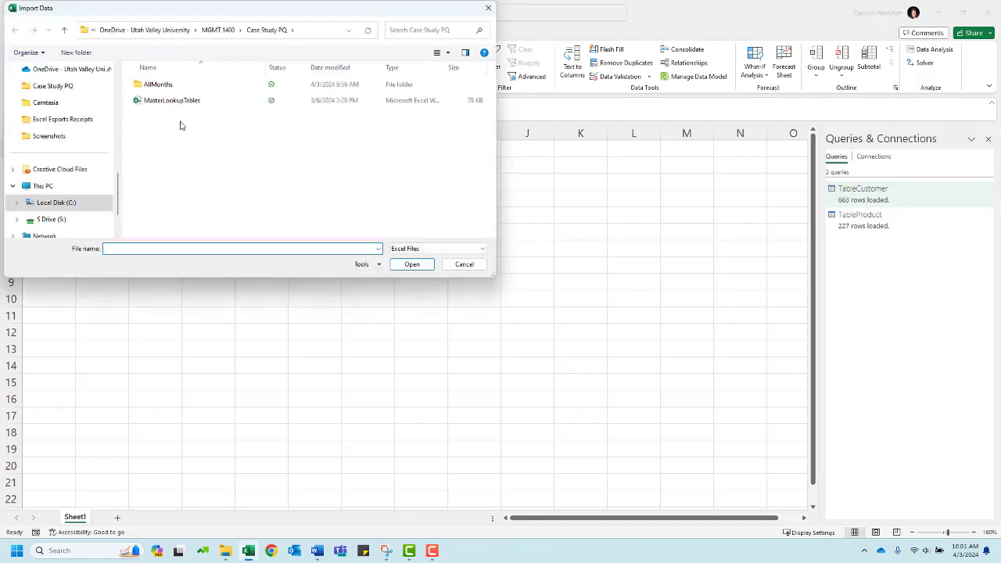
{"action": "left_click", "coordinate": [188, 103]}
{"action": "left_click", "coordinate": [399, 268]}
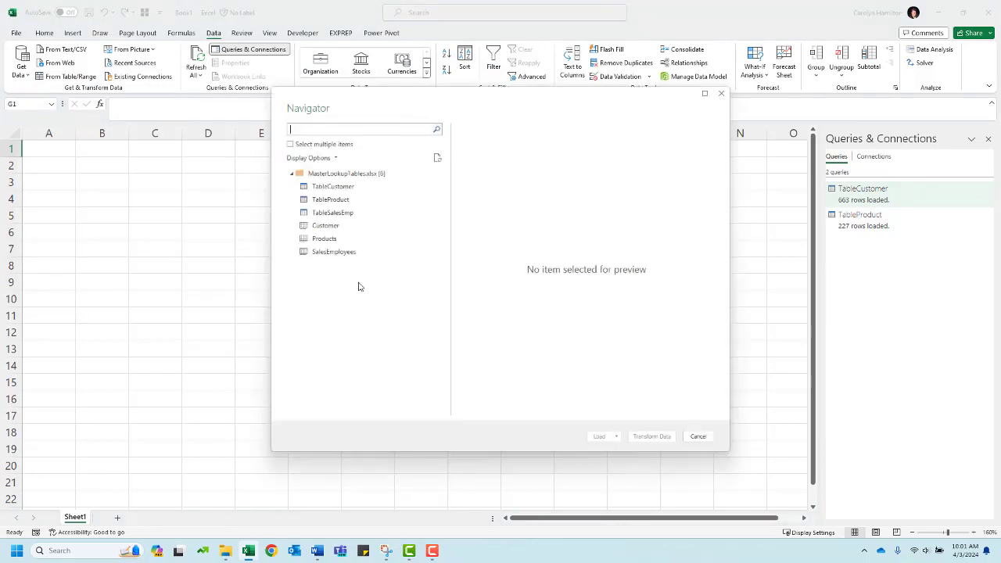
{"action": "left_click", "coordinate": [325, 213]}
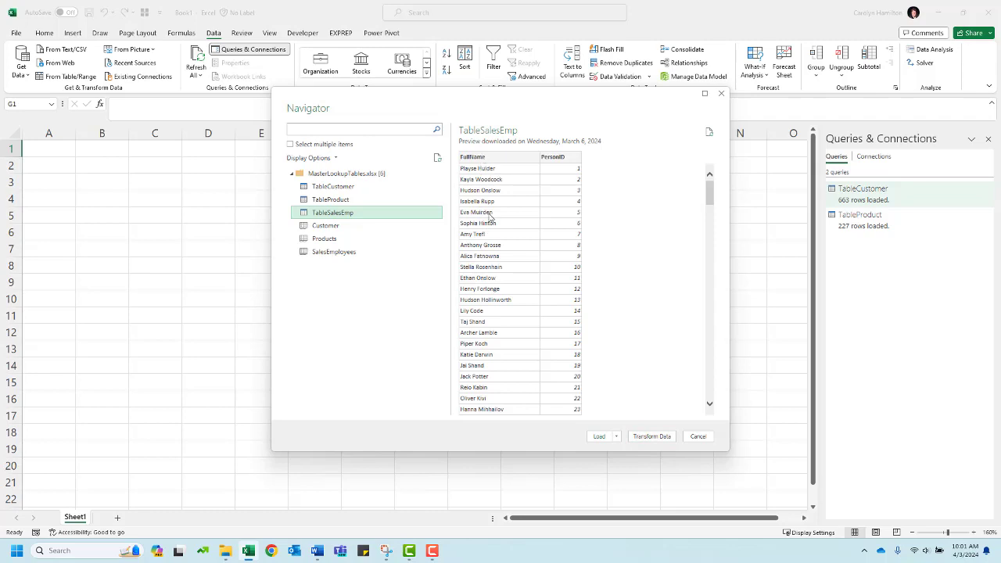
{"action": "left_click", "coordinate": [616, 438]}
{"action": "left_click", "coordinate": [632, 461]}
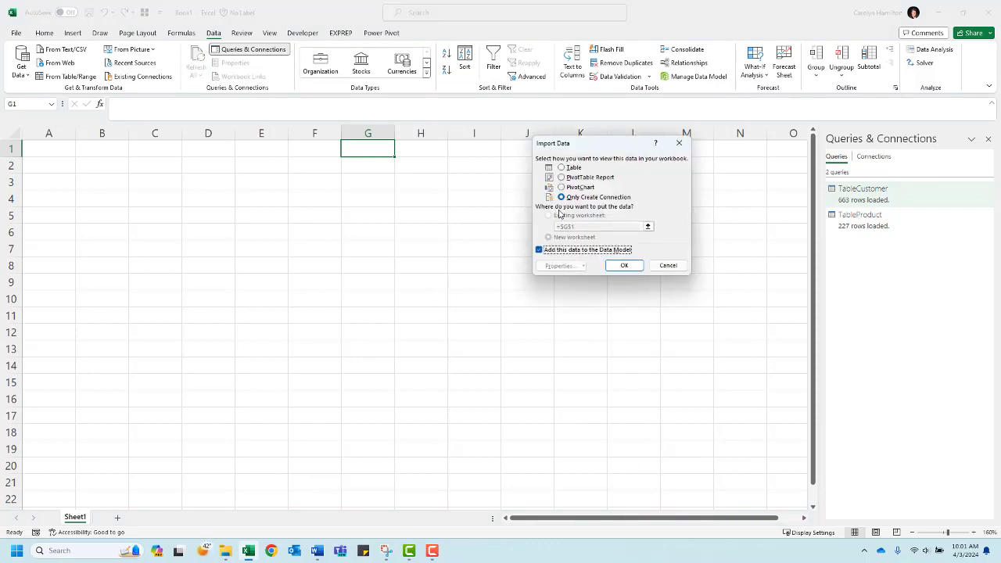
{"action": "left_click", "coordinate": [633, 265]}
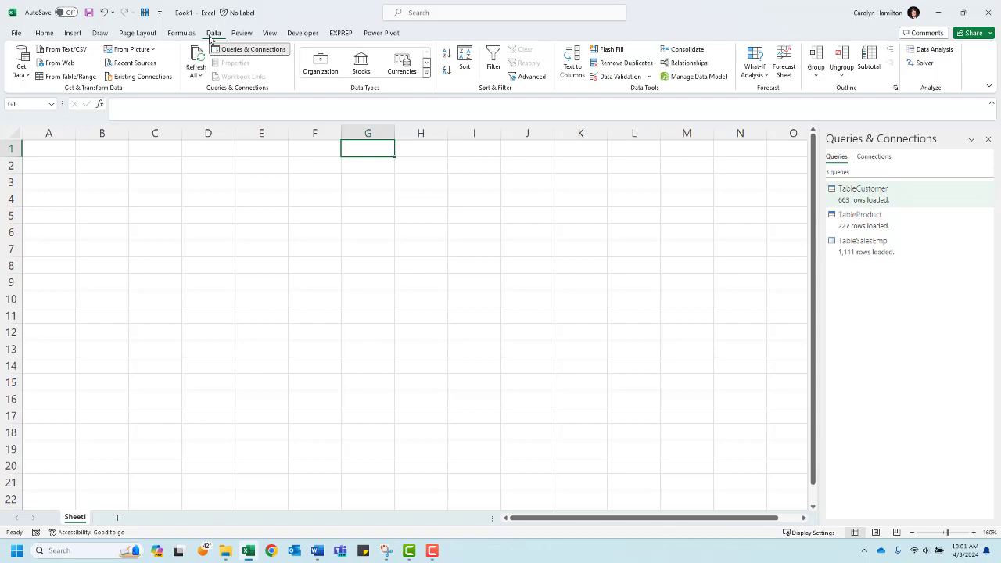
- Import the AllMonths folder and combine its sales text files for transformation, using the first file as the sample
{"action": "left_click", "coordinate": [27, 72]}
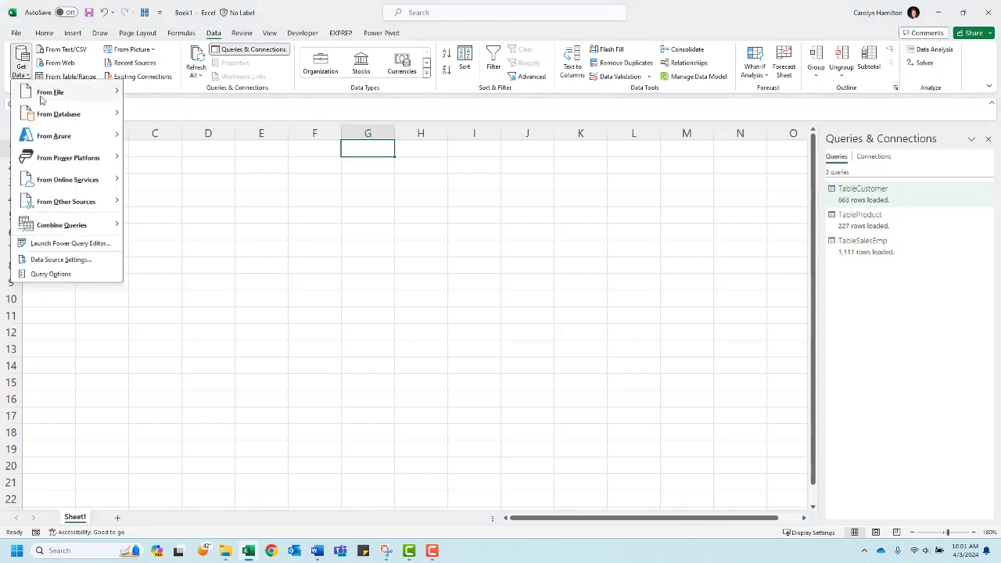
{"action": "mouse_move", "coordinate": [43, 99]}
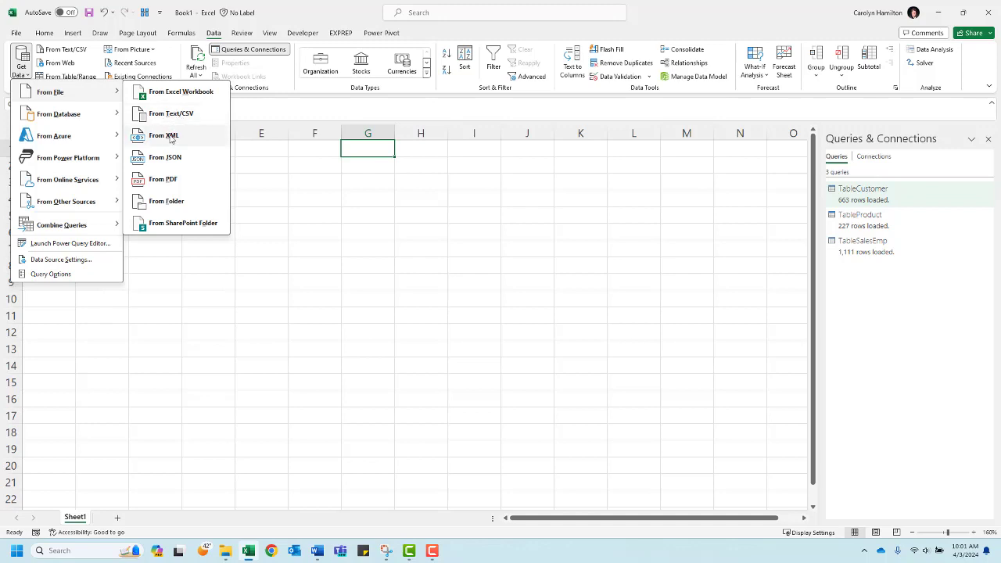
{"action": "left_click", "coordinate": [159, 207]}
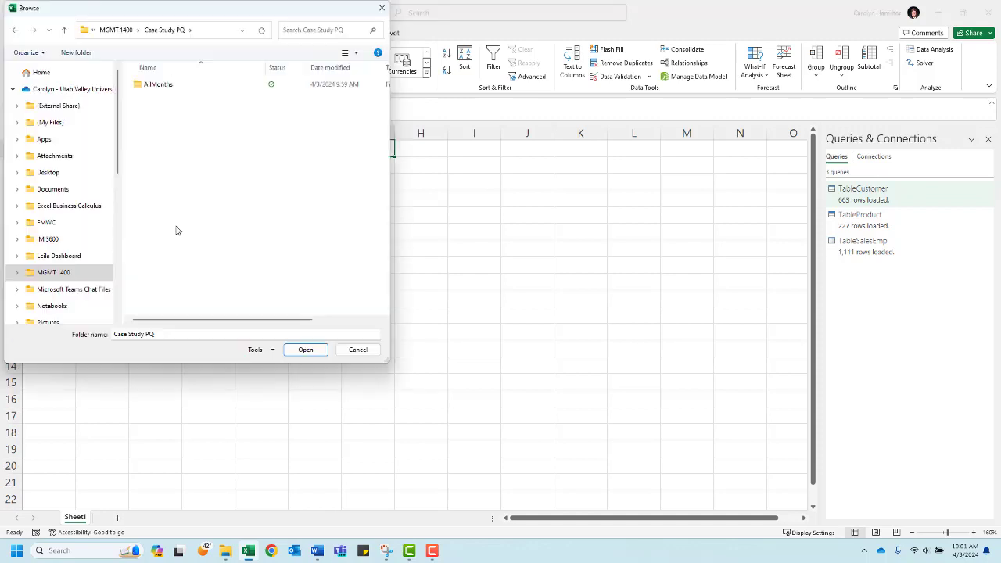
{"action": "left_click", "coordinate": [152, 87]}
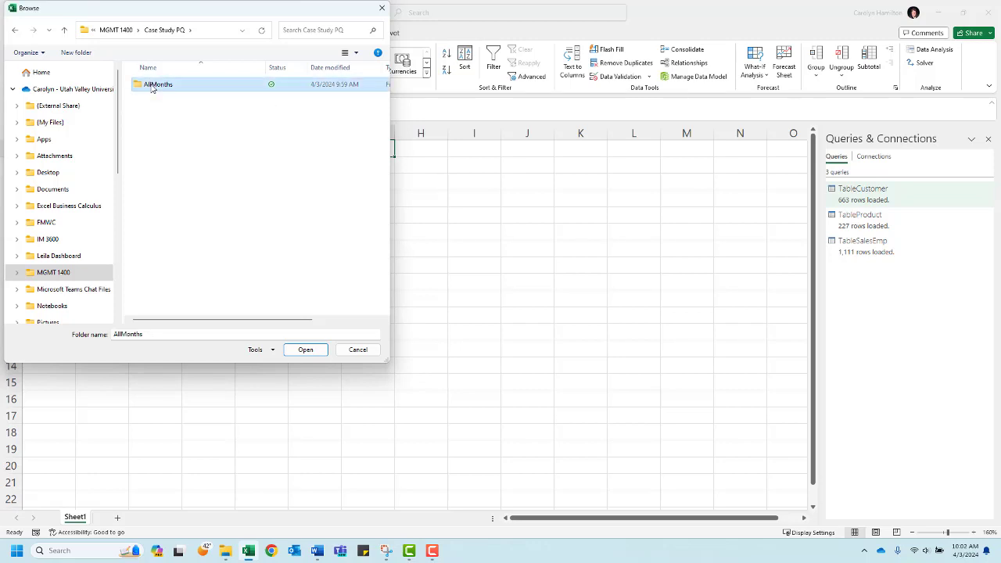
{"action": "left_click", "coordinate": [304, 352]}
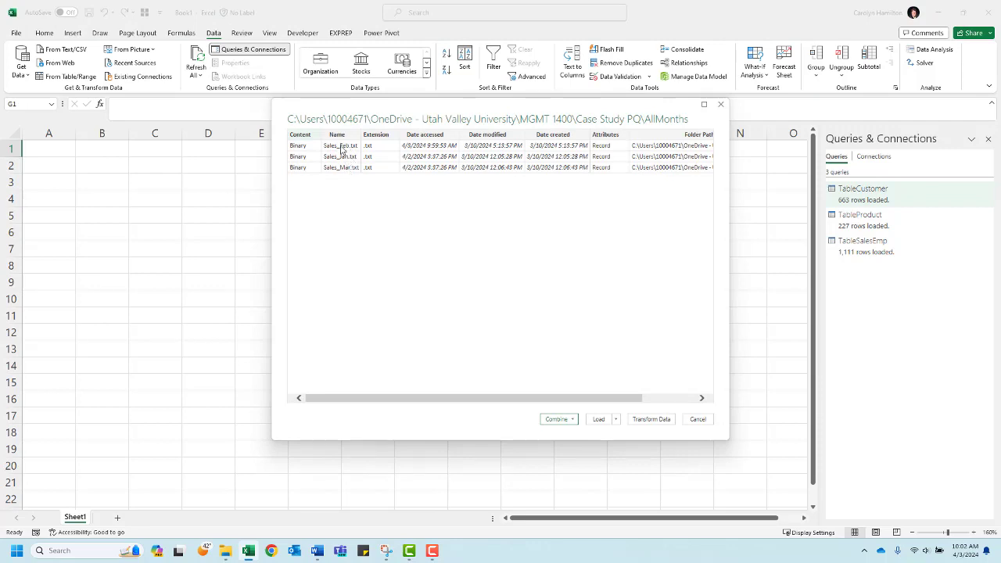
{"action": "left_click", "coordinate": [571, 422]}
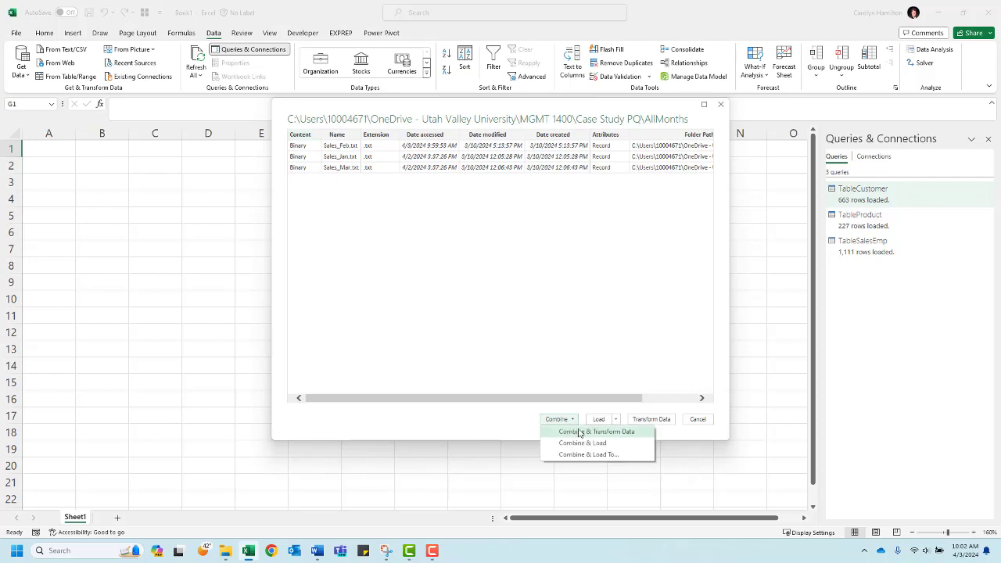
{"action": "left_click", "coordinate": [579, 436]}
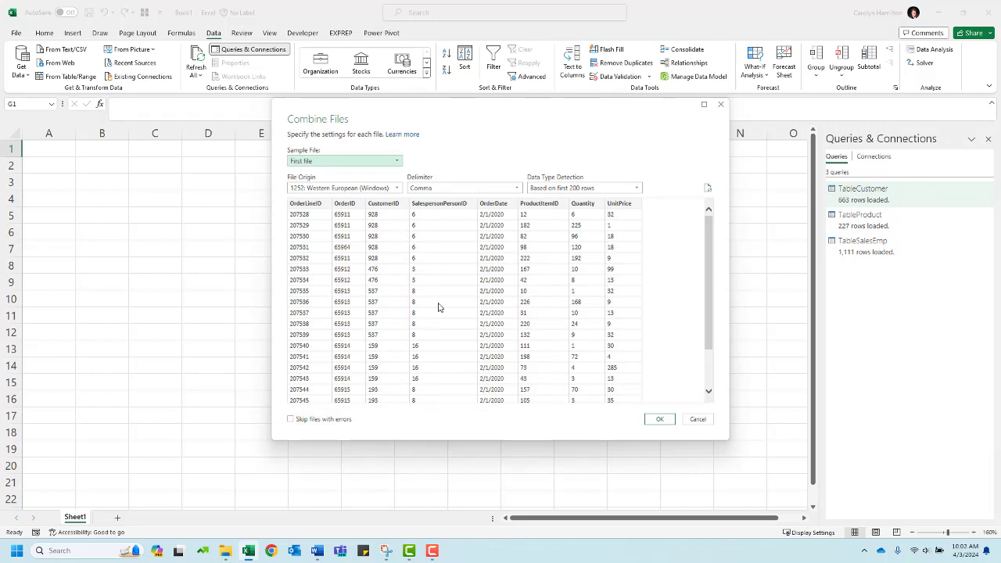
{"action": "left_click", "coordinate": [659, 419]}
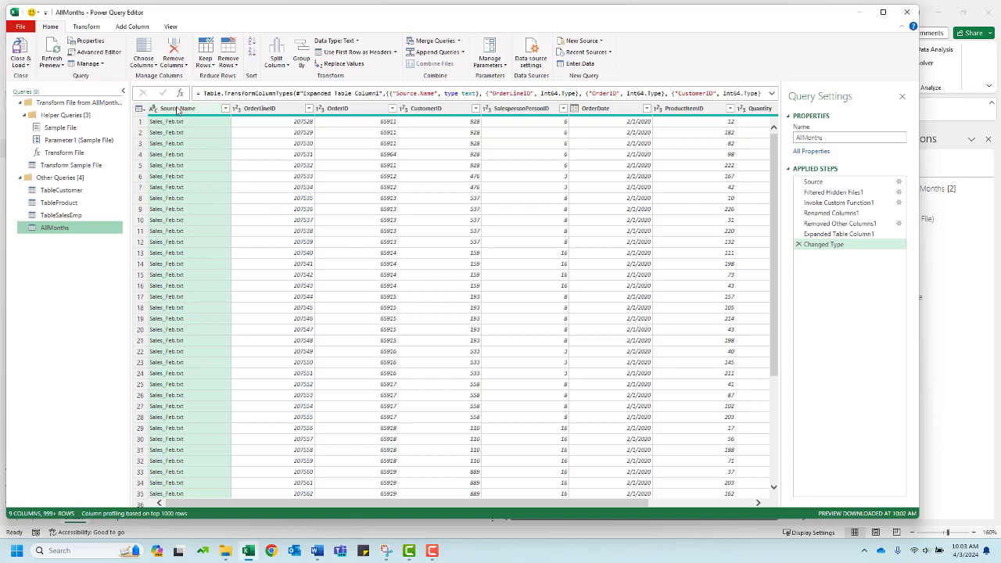
- Remove the Source.Name and OrderLineID columns from the AllMonths query
{"action": "left_click", "coordinate": [177, 109]}
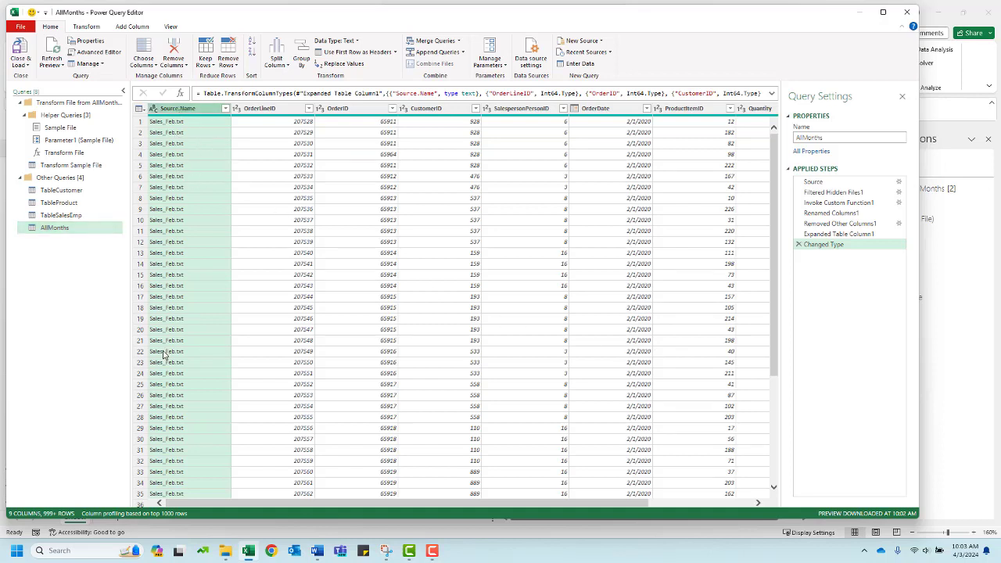
{"action": "key", "text": "Delete"}
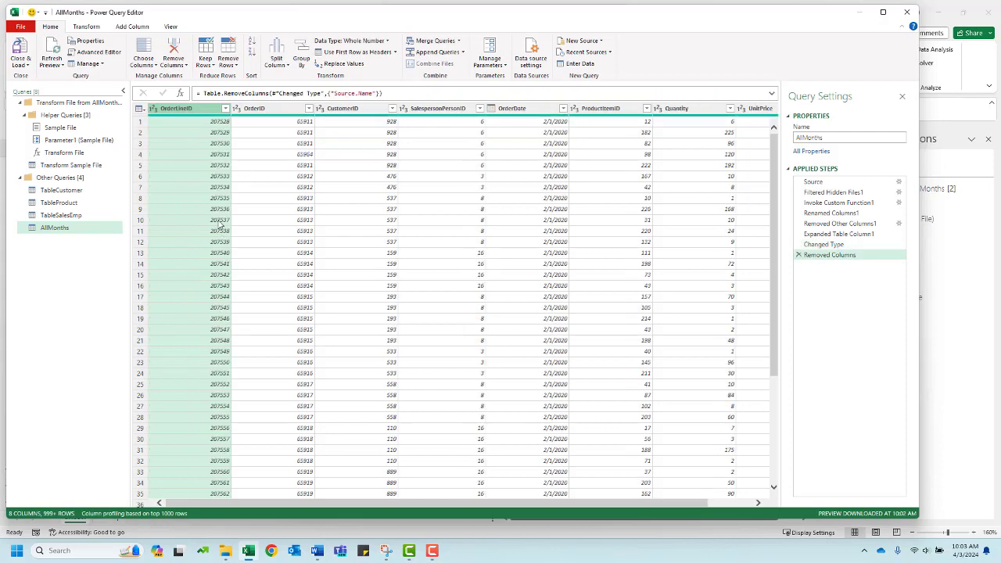
{"action": "key", "text": "Delete"}
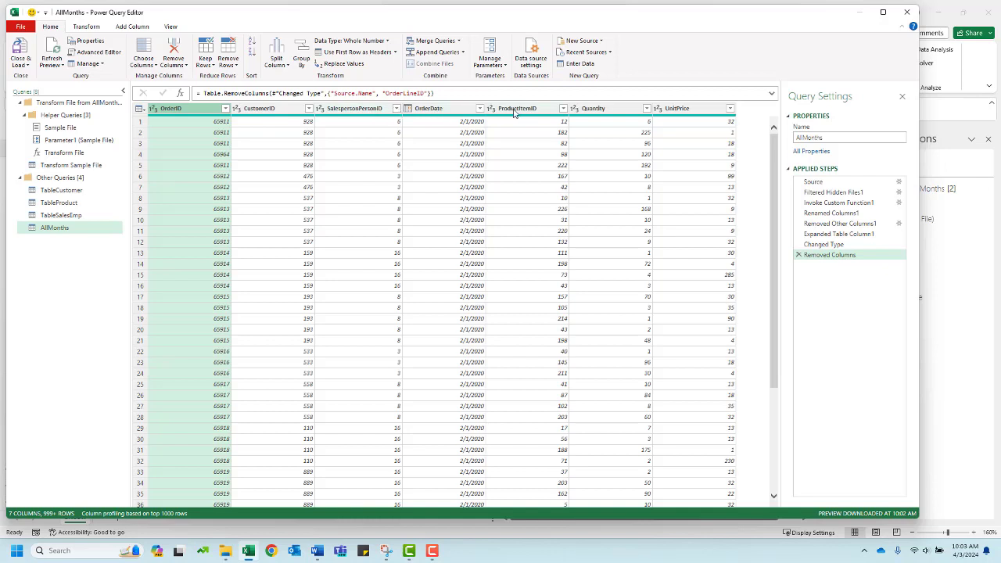
- Add a column to the AllMonths query that multiplies UnitPrice by Quantity
{"action": "left_click", "coordinate": [692, 113]}
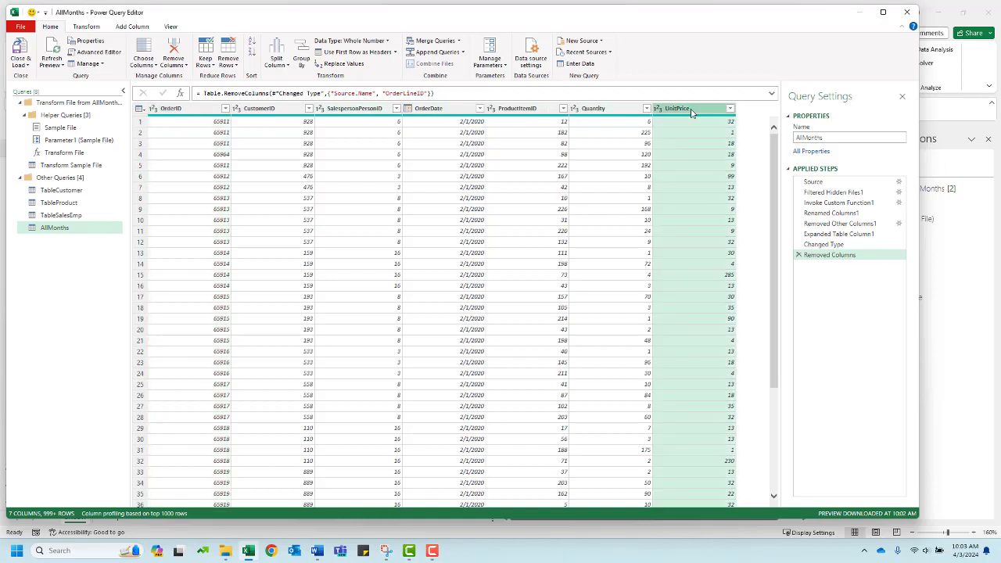
{"action": "left_click", "coordinate": [132, 27]}
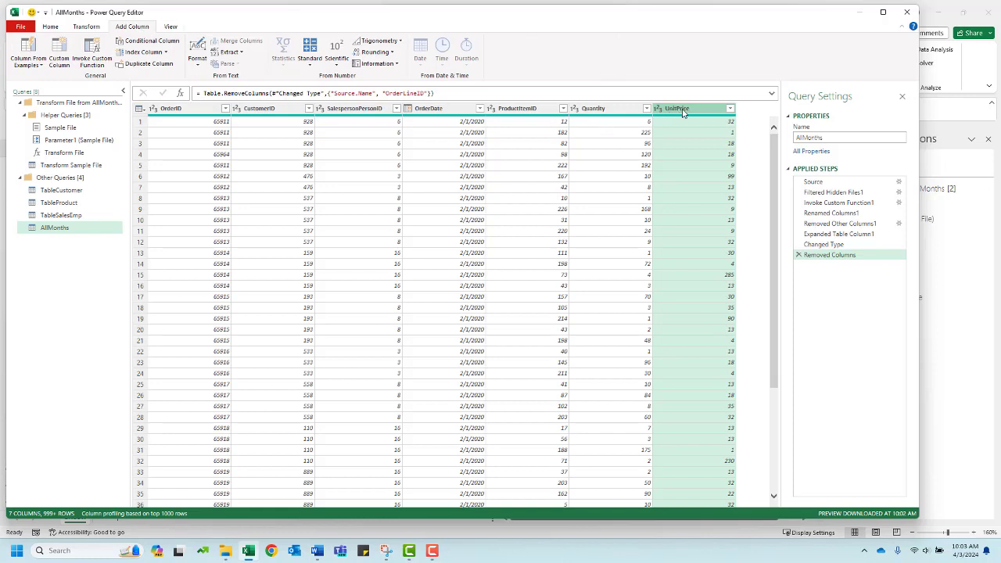
{"action": "left_click", "coordinate": [310, 61]}
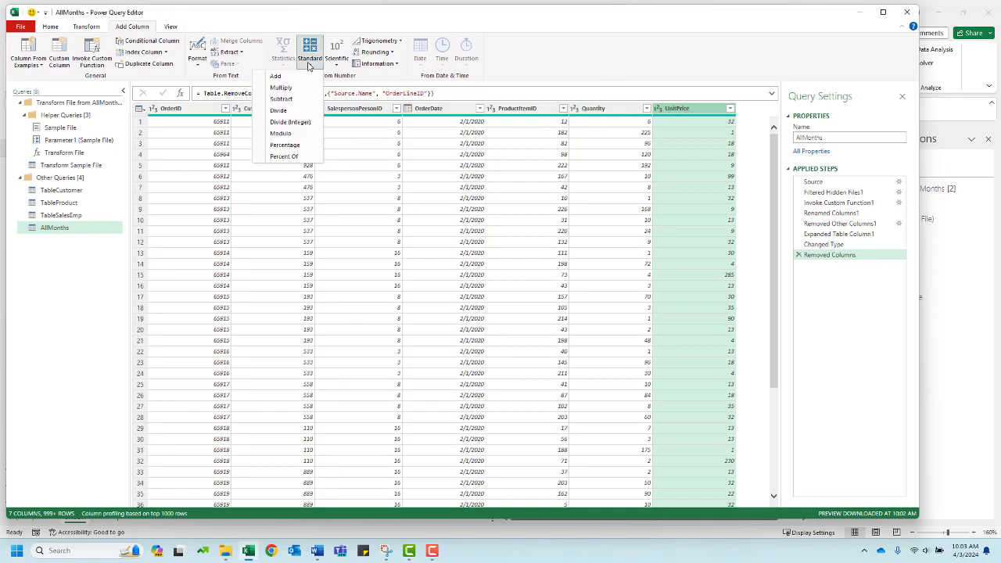
{"action": "left_click", "coordinate": [281, 88]}
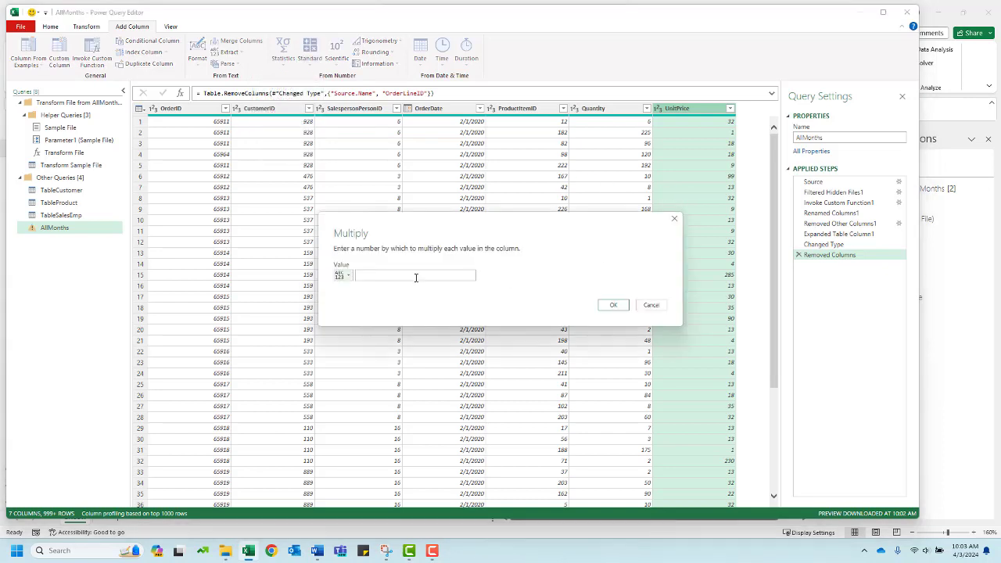
{"action": "left_click", "coordinate": [347, 276]}
{"action": "left_click", "coordinate": [357, 297]}
{"action": "left_click", "coordinate": [471, 276]}
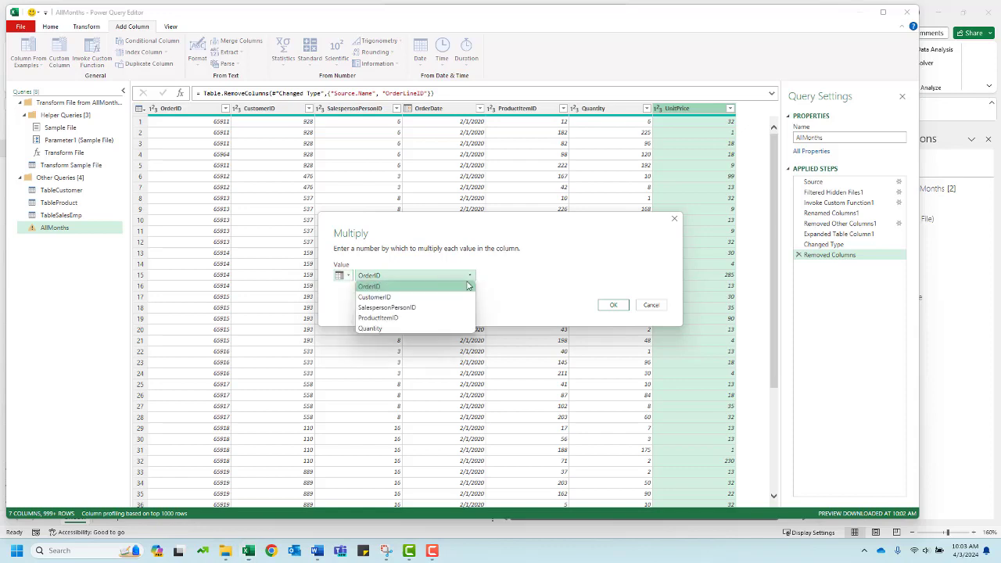
{"action": "left_click", "coordinate": [447, 332]}
{"action": "left_click", "coordinate": [613, 305]}
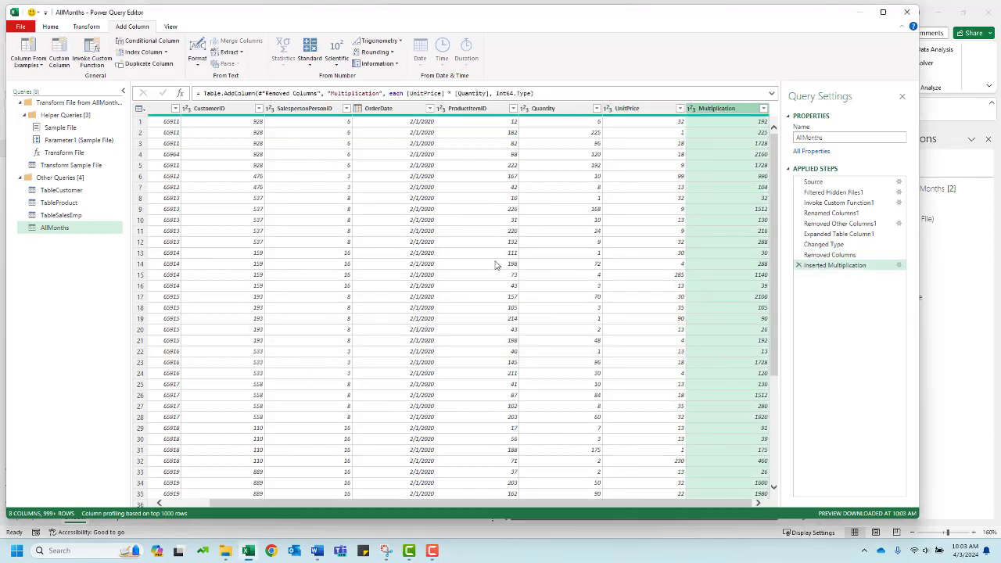
- Rename the Inserted Multiplication applied step as Insert SalesAmount
{"action": "double_click", "coordinate": [821, 266]}
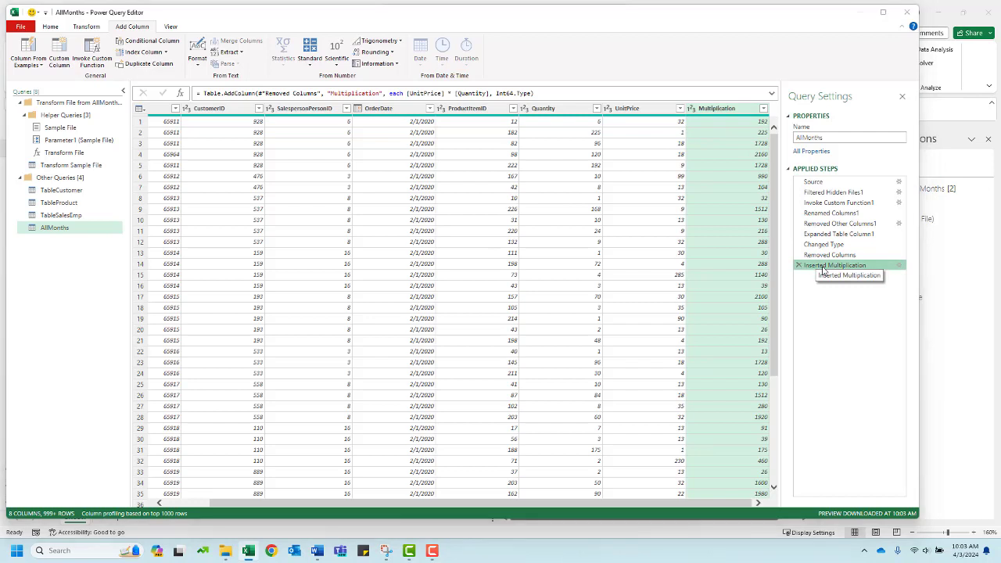
{"action": "key", "text": "Escape"}
{"action": "left_click", "coordinate": [845, 267]}
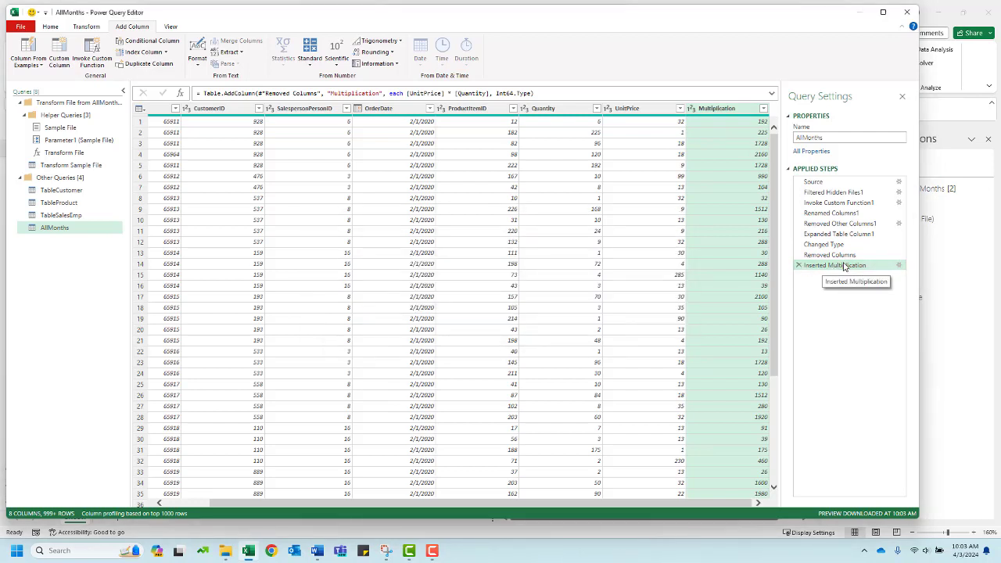
{"action": "type", "text": "Insert S"}
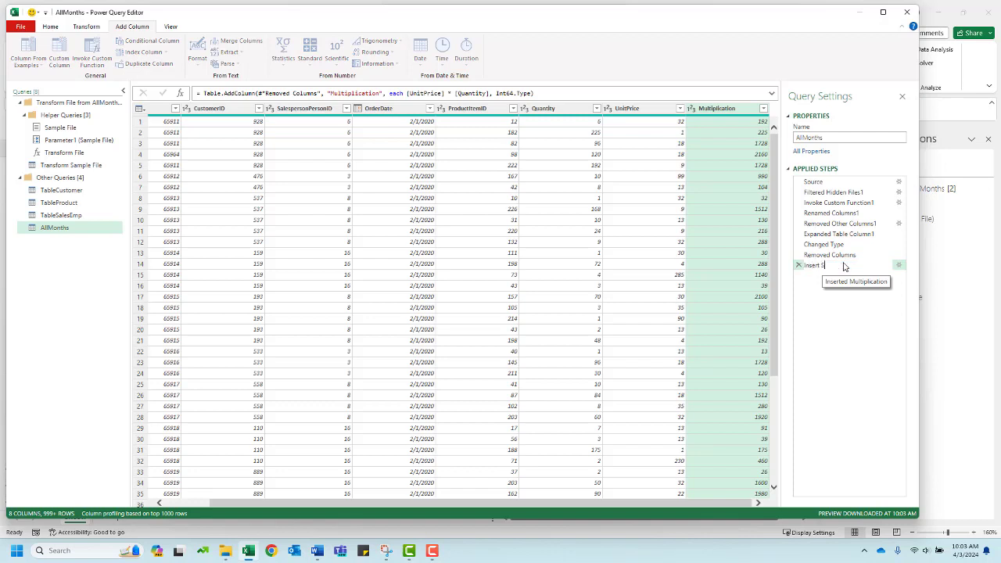
{"action": "type", "text": "alesAmount"}
{"action": "key", "text": "Return"}
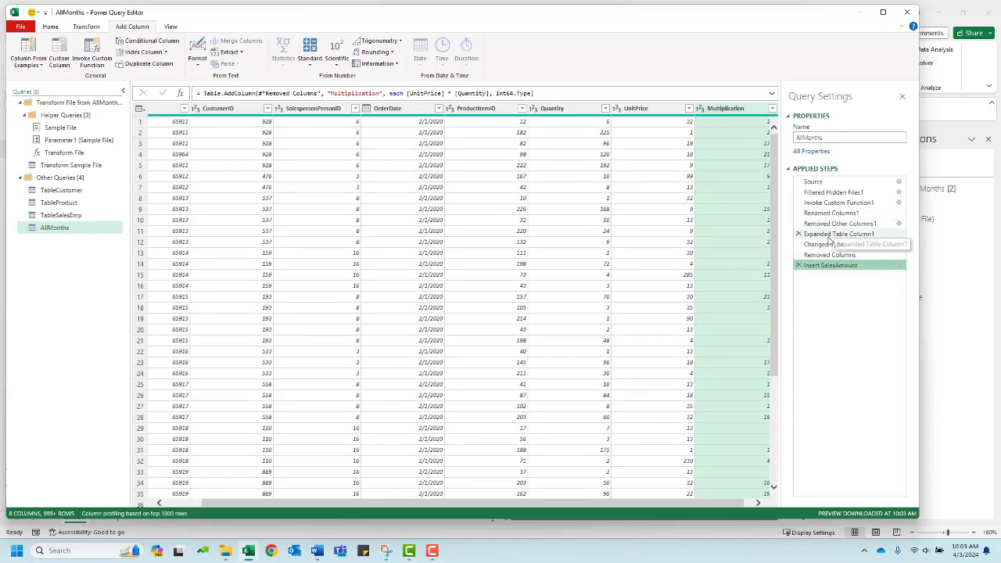
- Rename the Multiplication column as SalesAmount
{"action": "double_click", "coordinate": [724, 110]}
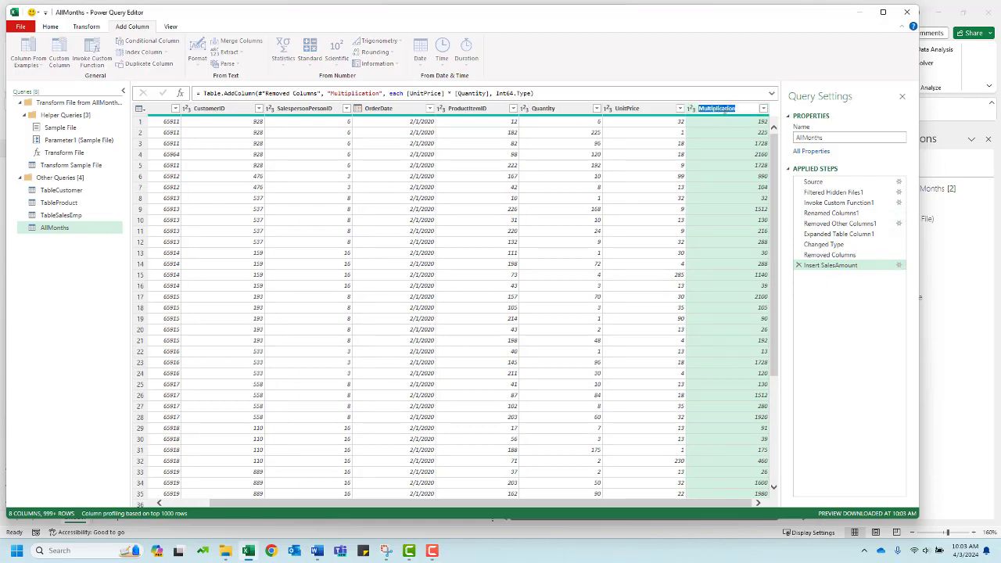
{"action": "type", "text": "SalesAmount"}
{"action": "key", "text": "Return"}
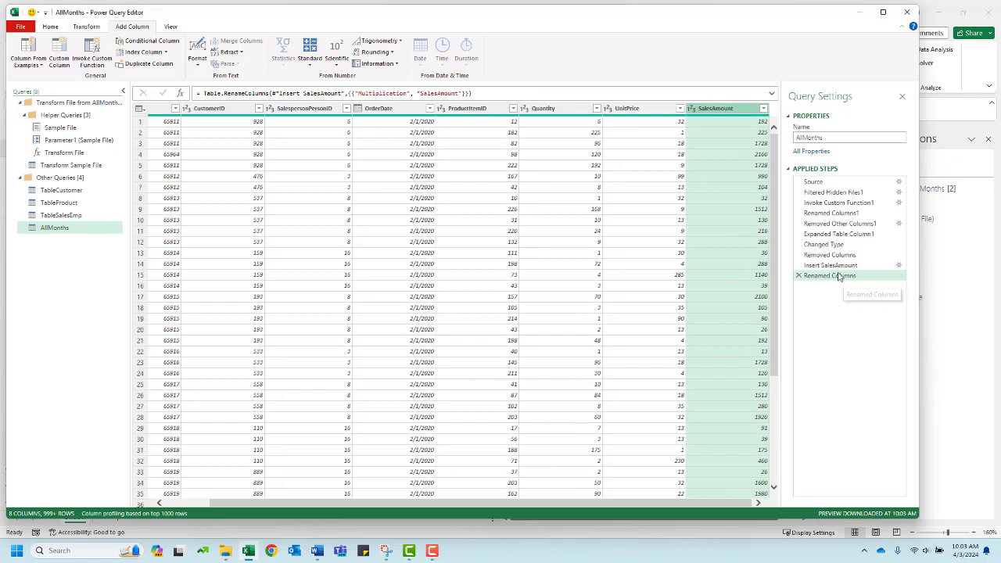
- Rename the last applied step, Renamed Columns, as Rename SalesAmount
{"action": "left_click", "coordinate": [839, 280]}
{"action": "left_click", "coordinate": [839, 280]}
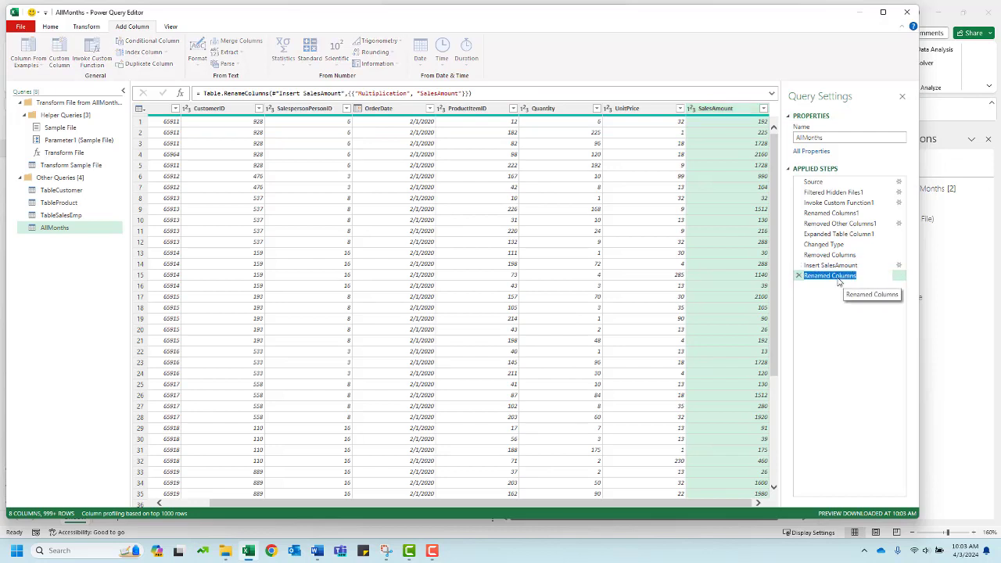
{"action": "type", "text": "Rename SalesAmount"}
{"action": "key", "text": "Return"}
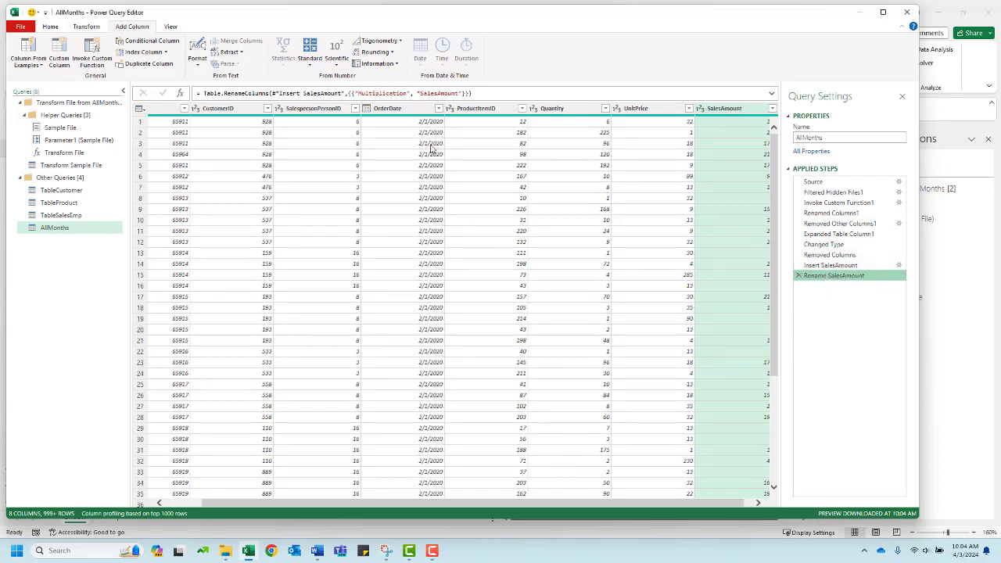
- Add a column with the month number extracted from OrderDate to the AllMonths query
{"action": "left_click", "coordinate": [397, 111]}
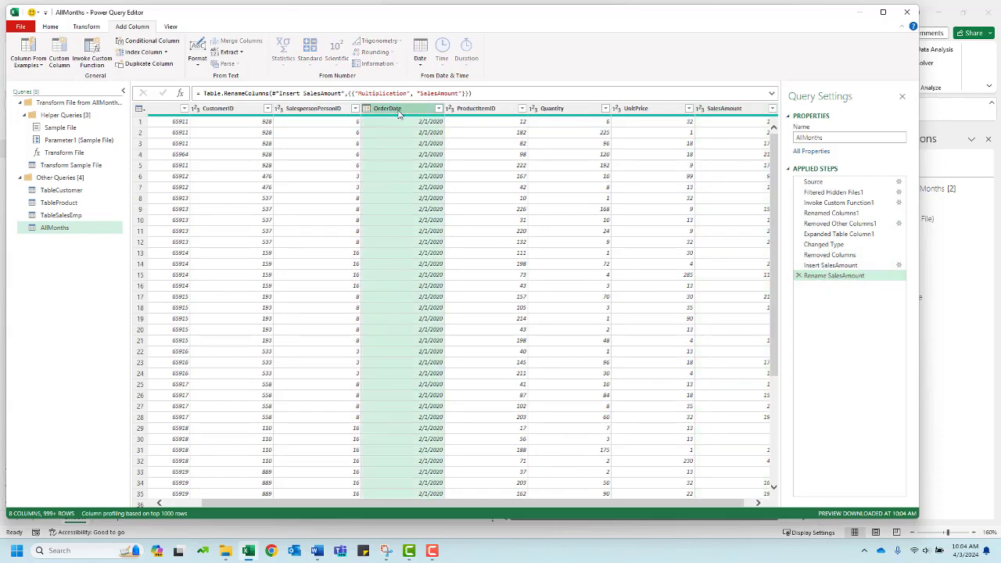
{"action": "left_click", "coordinate": [421, 67]}
{"action": "mouse_move", "coordinate": [397, 124]}
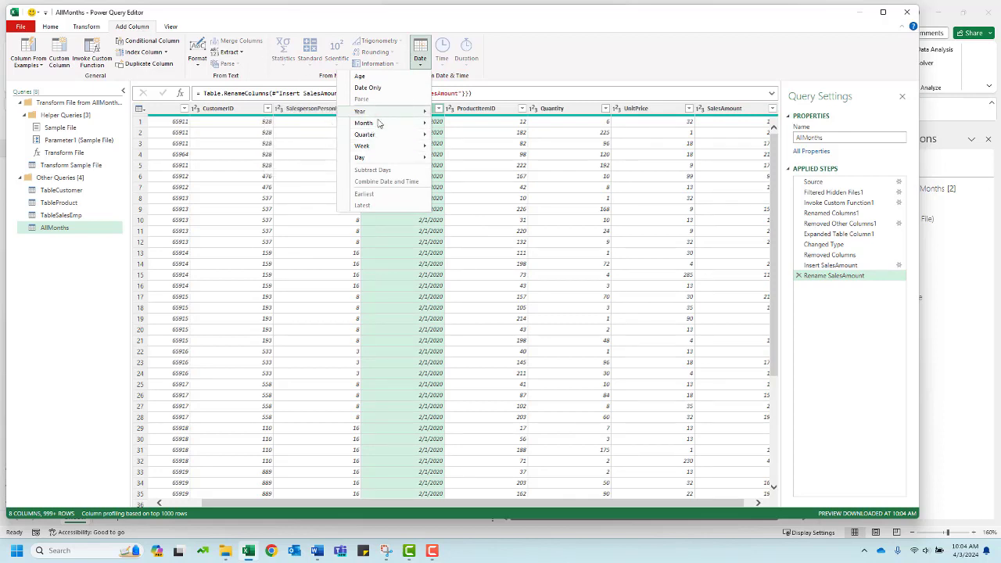
{"action": "left_click", "coordinate": [291, 124]}
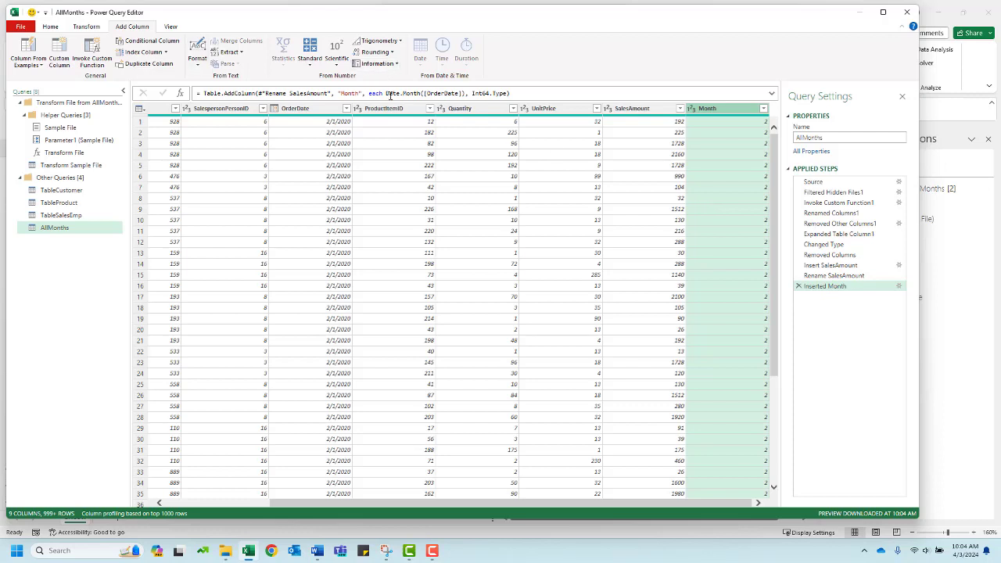
- Add a column with the name of the month extracted from OrderDate
{"action": "left_click", "coordinate": [291, 110]}
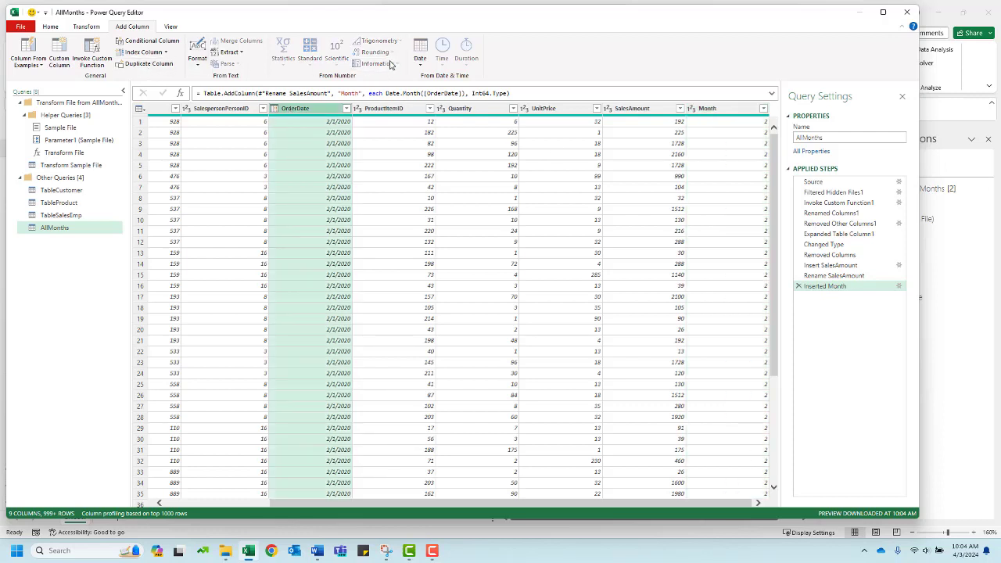
{"action": "left_click", "coordinate": [421, 63]}
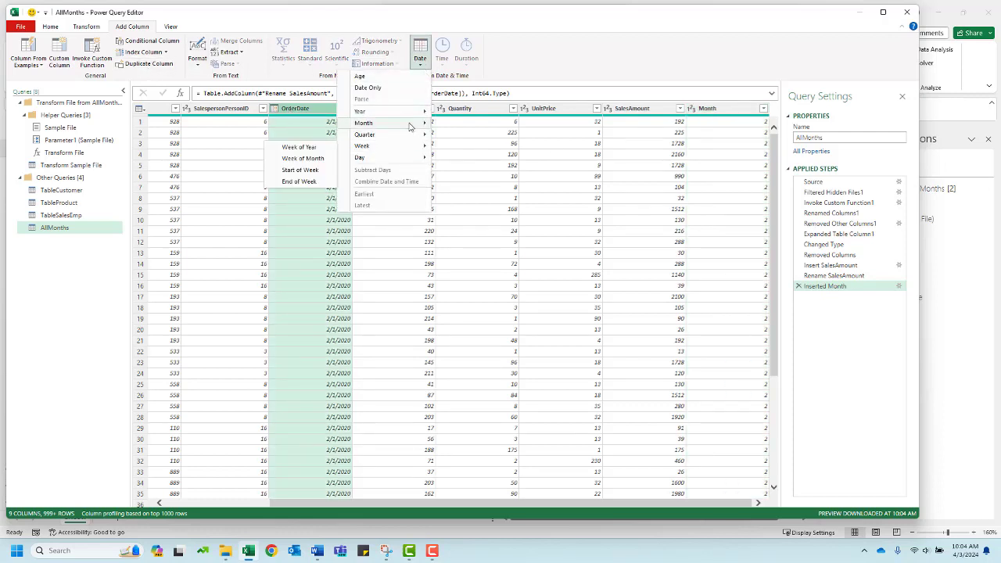
{"action": "mouse_move", "coordinate": [408, 123]}
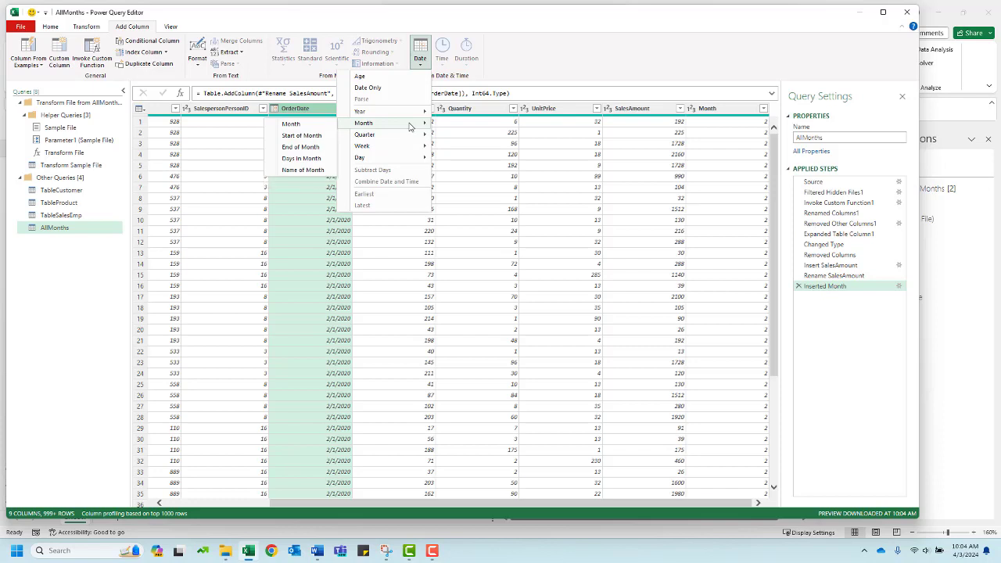
{"action": "left_click", "coordinate": [304, 170]}
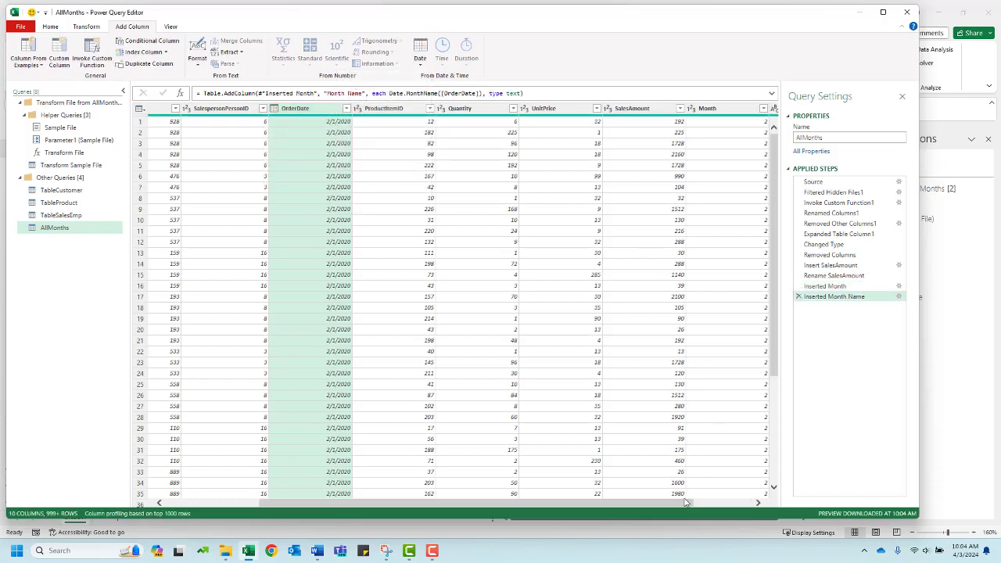
- Load the complete list of filter values for the Month Name column and close it without filtering
{"action": "left_click_drag", "start_coordinate": [691, 504], "coordinate": [744, 498]}
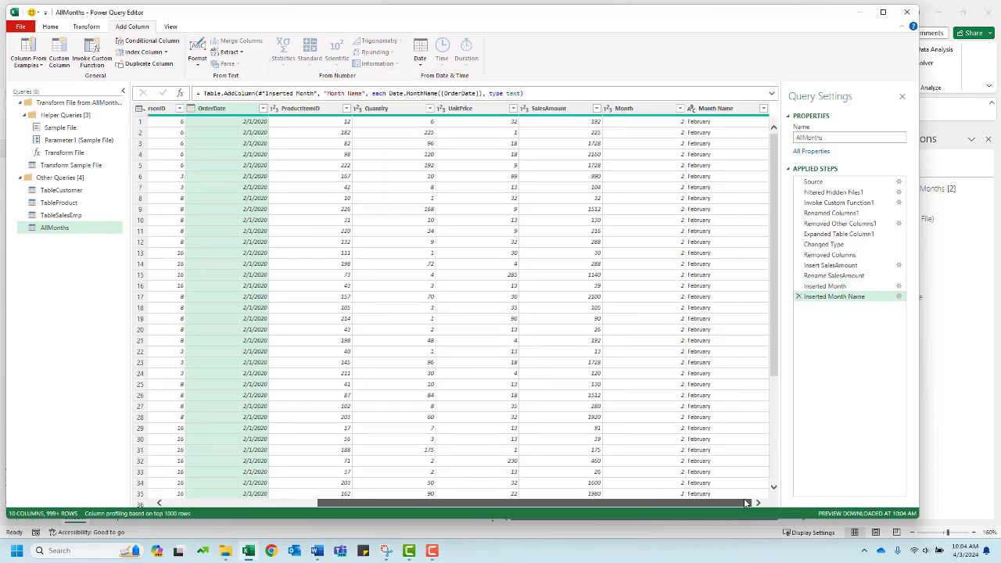
{"action": "left_click", "coordinate": [764, 109]}
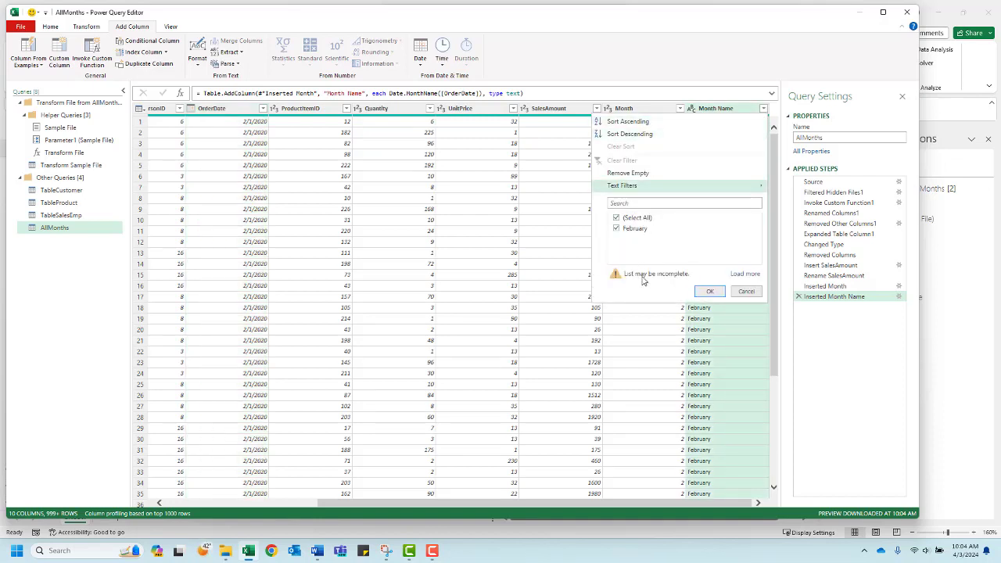
{"action": "left_click", "coordinate": [746, 274]}
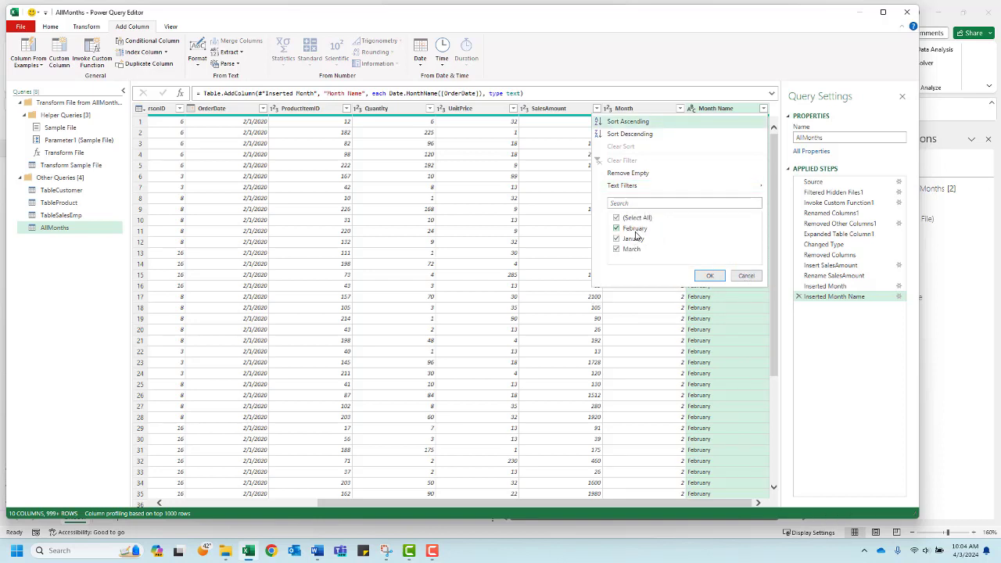
{"action": "left_click", "coordinate": [744, 276]}
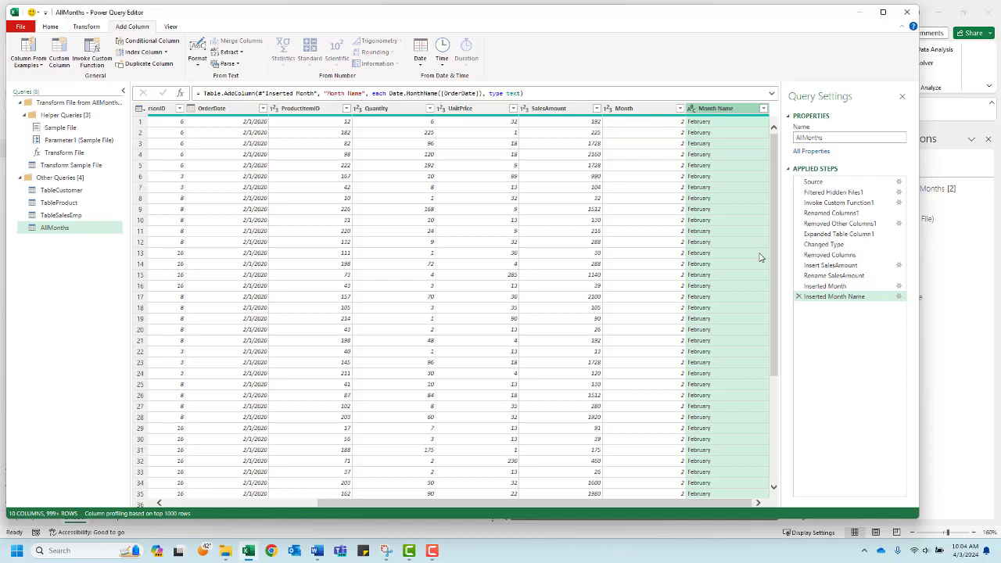
- Check the filter values of the Month column and apply the filter with all months selected
{"action": "left_click", "coordinate": [672, 109]}
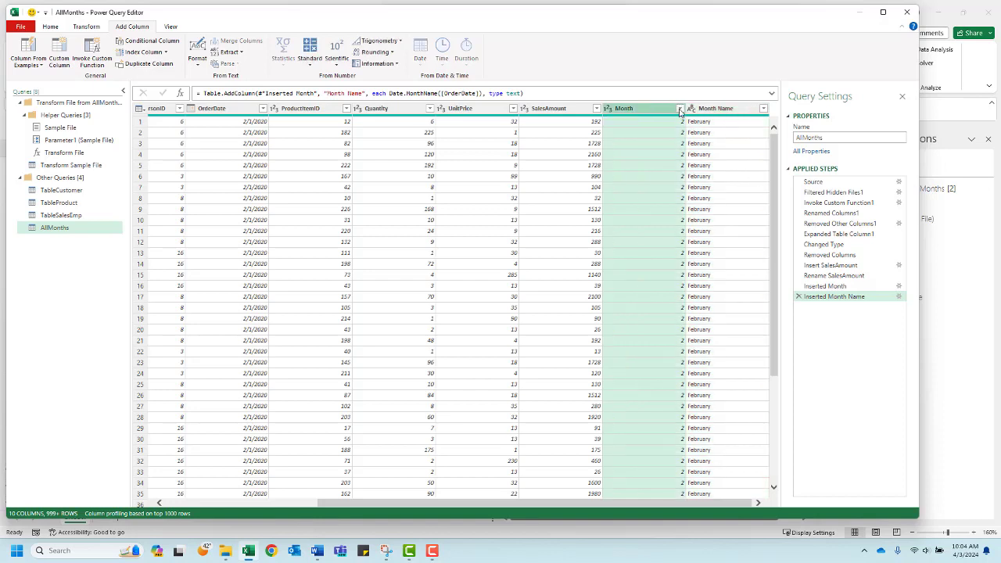
{"action": "left_click", "coordinate": [679, 109]}
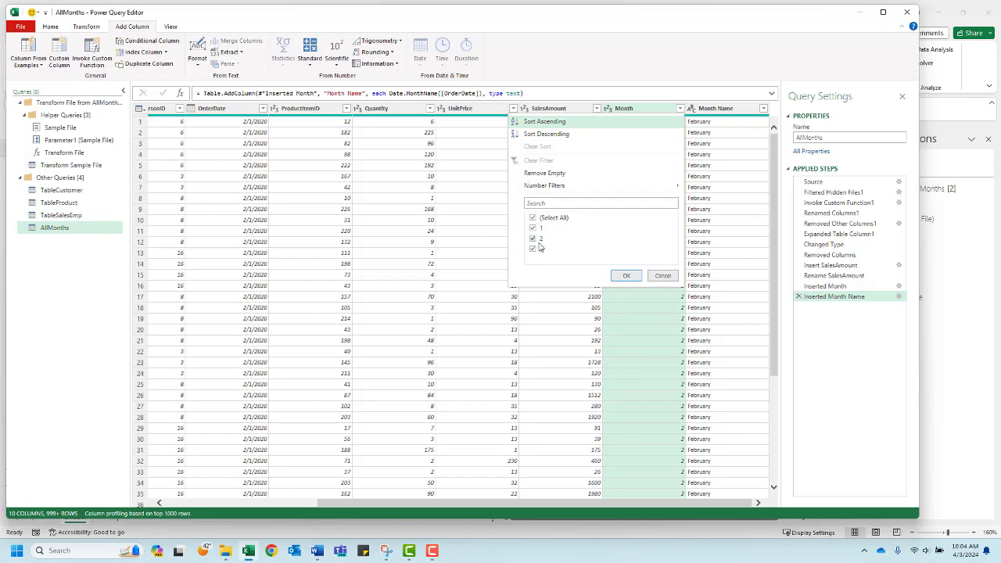
{"action": "left_click", "coordinate": [625, 277]}
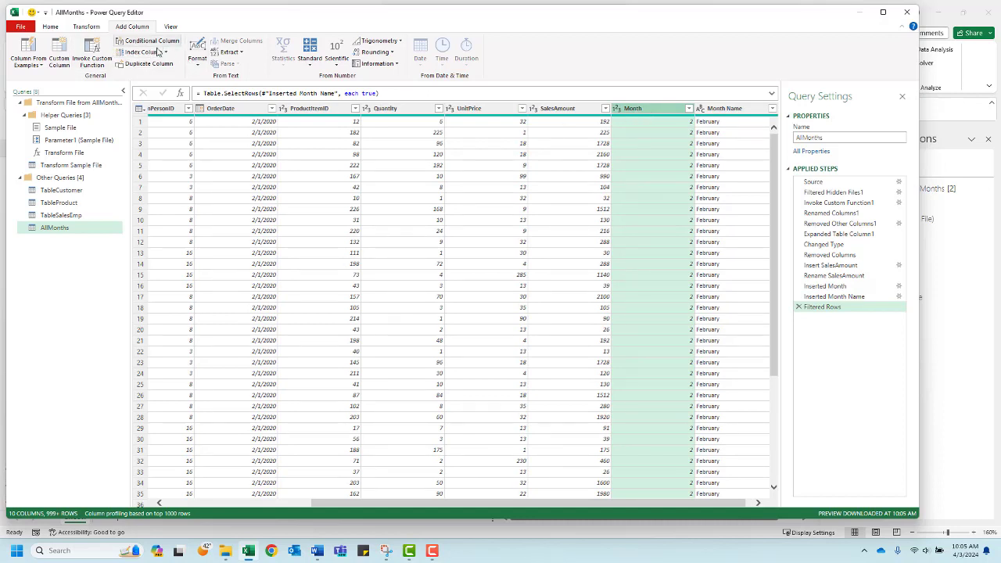
- Calculate the maximum value of the Month column as a new applied step
{"action": "left_click", "coordinate": [86, 27]}
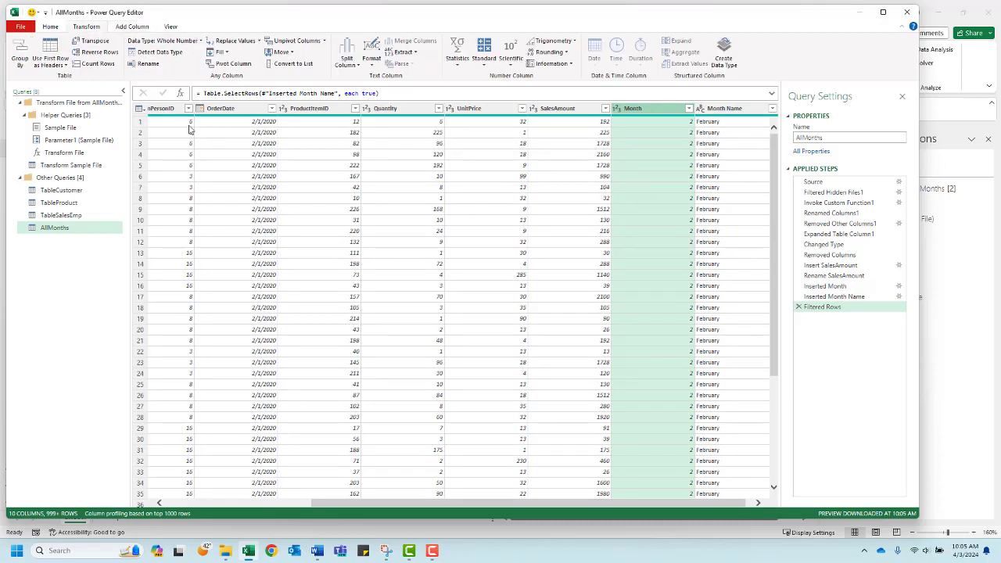
{"action": "left_click", "coordinate": [461, 63]}
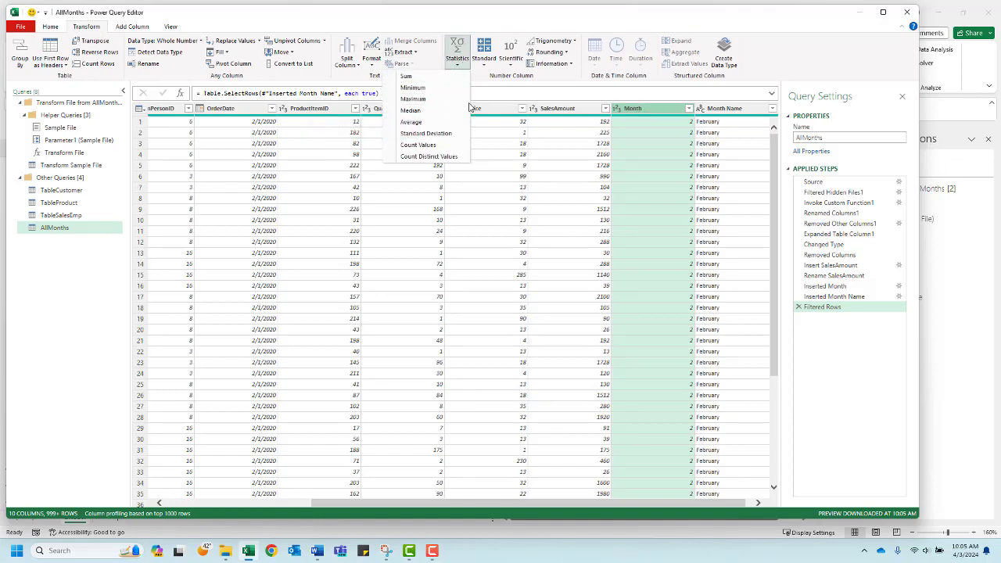
{"action": "left_click", "coordinate": [414, 99]}
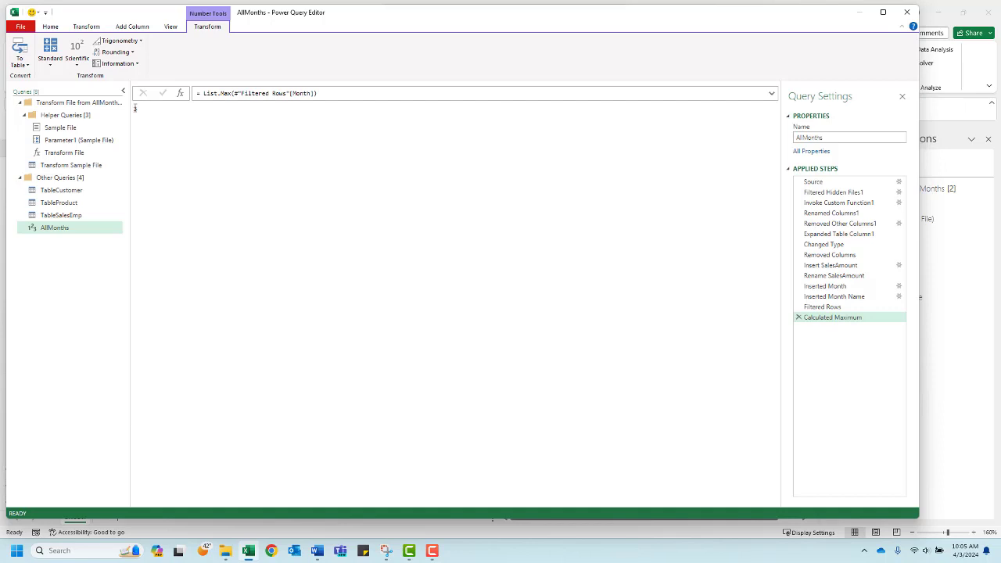
- Rename the Calculated Maximum applied step as MaxMonth
{"action": "double_click", "coordinate": [845, 318]}
{"action": "type", "text": "MaxMonth"}
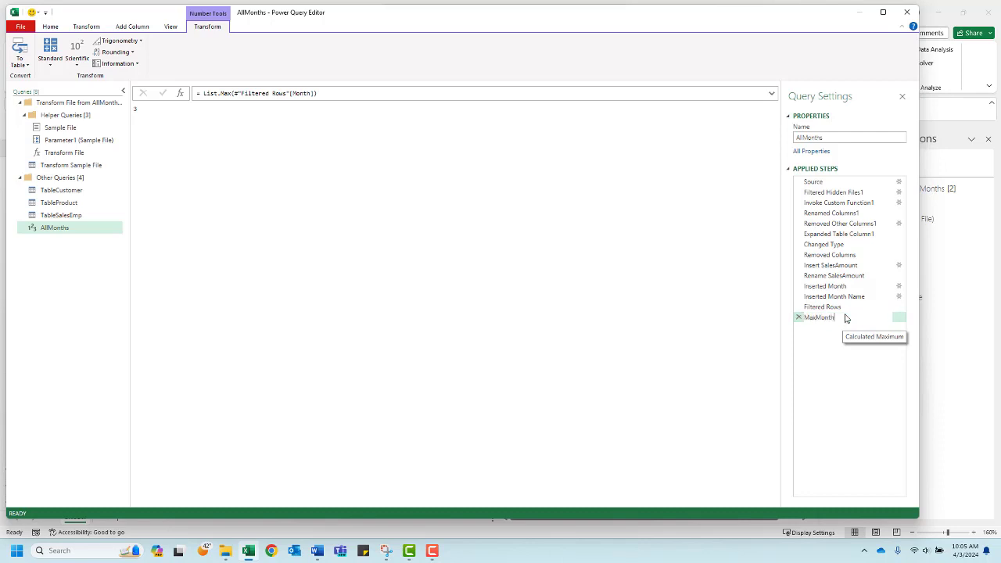
{"action": "key", "text": "Return"}
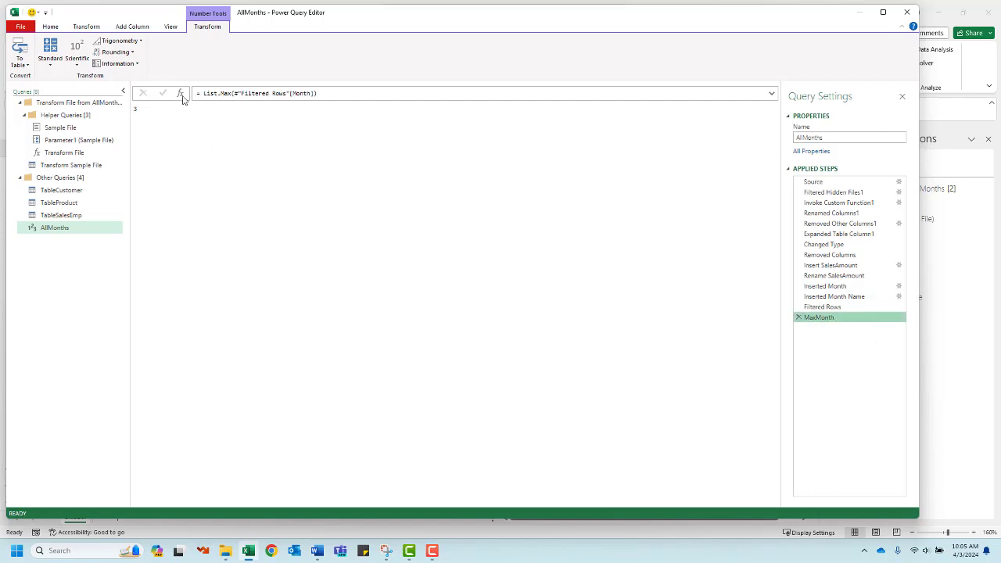
- Delete the Filtered Rows applied step that precedes MaxMonth
{"action": "left_click", "coordinate": [818, 307]}
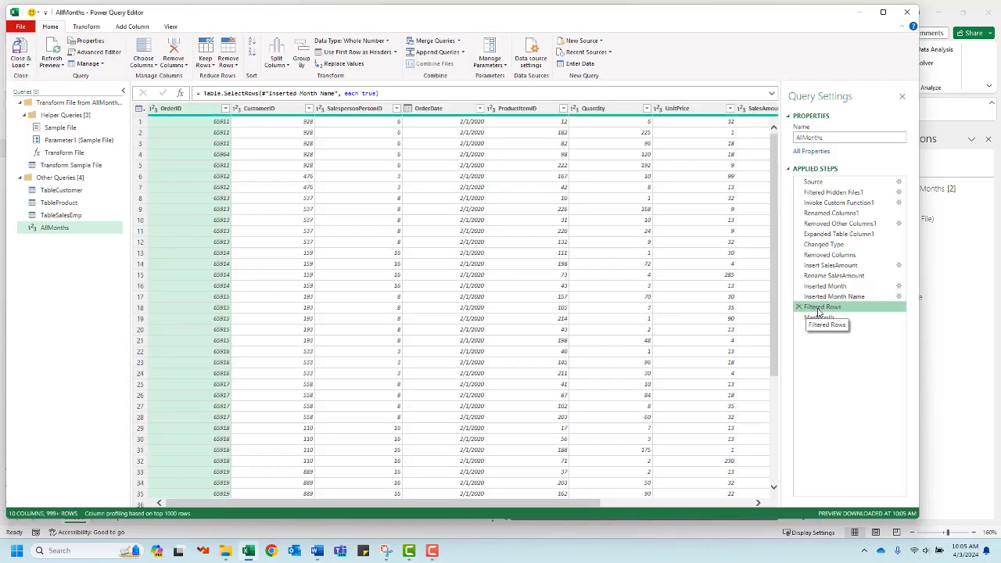
{"action": "left_click_drag", "start_coordinate": [583, 504], "coordinate": [758, 506]}
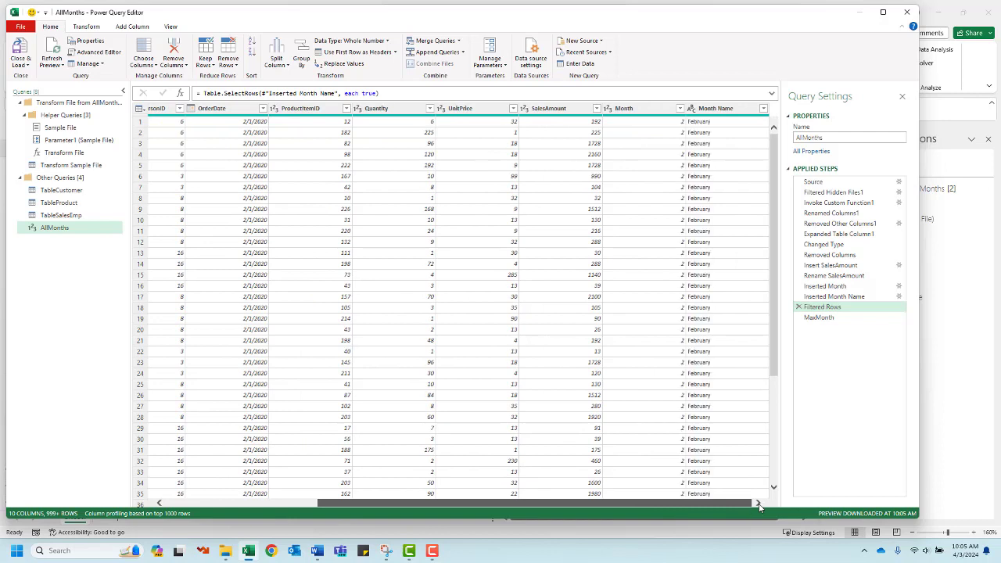
{"action": "left_click", "coordinate": [679, 108]}
{"action": "left_click", "coordinate": [679, 110]}
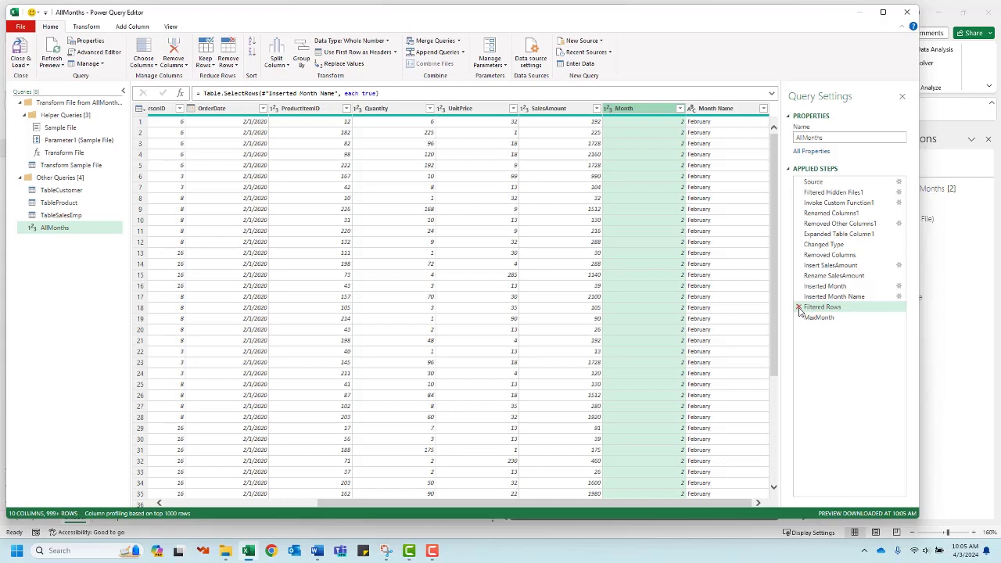
{"action": "left_click", "coordinate": [798, 309]}
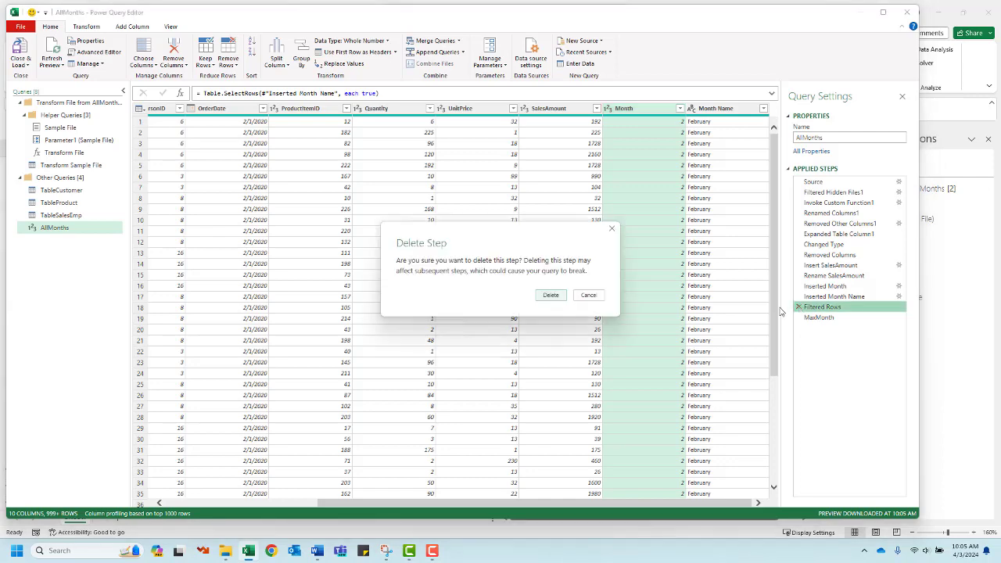
{"action": "left_click", "coordinate": [552, 295]}
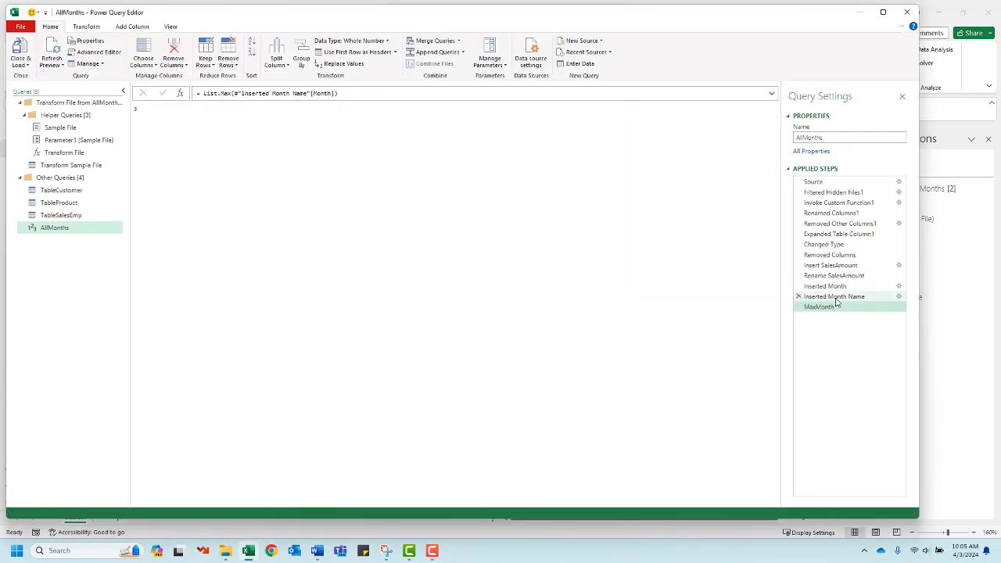
- Add a custom step after MaxMonth with the formula = #"Inserted Month Name" to return to the full table
{"action": "left_click_drag", "start_coordinate": [594, 504], "coordinate": [765, 501]}
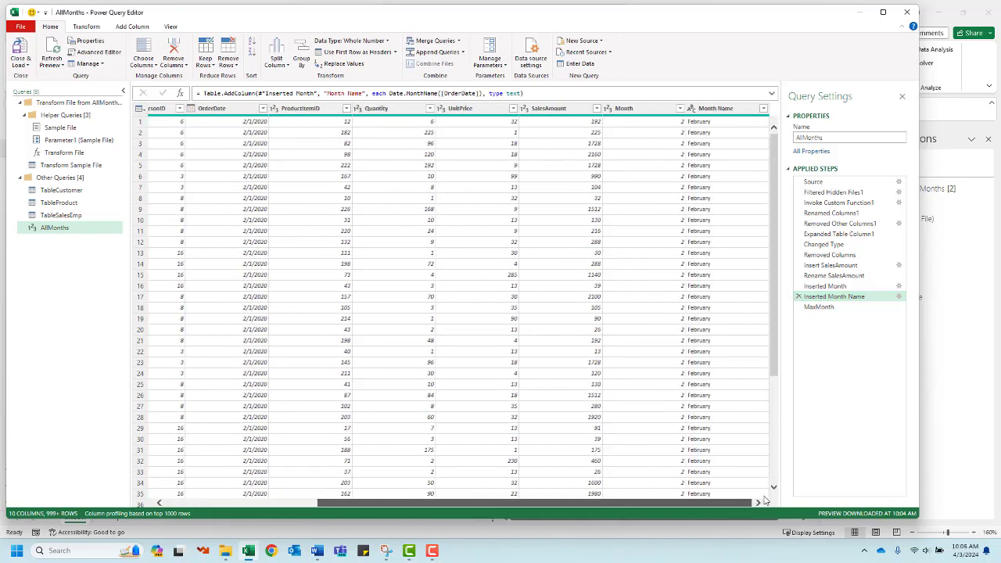
{"action": "left_click", "coordinate": [817, 308]}
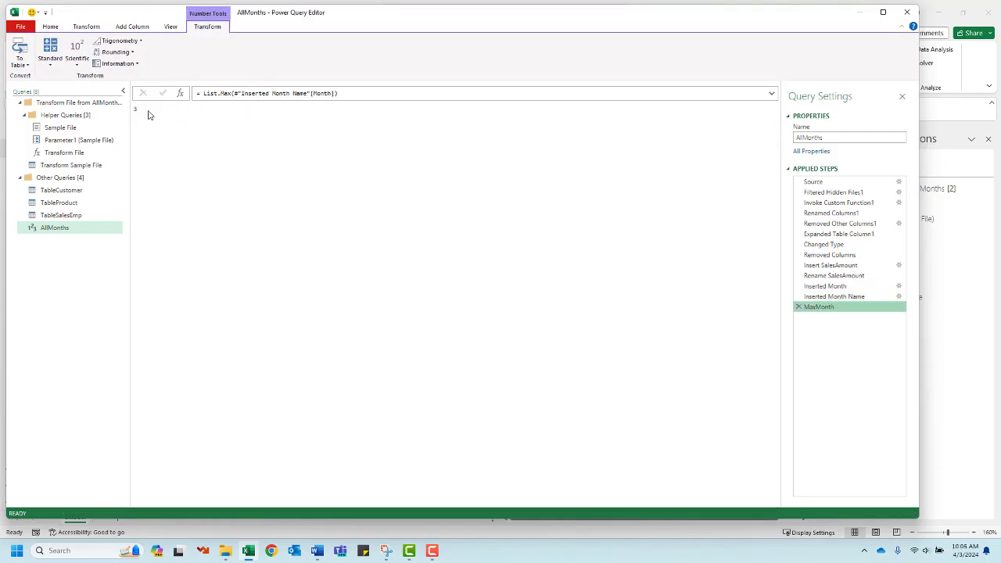
{"action": "left_click", "coordinate": [834, 298]}
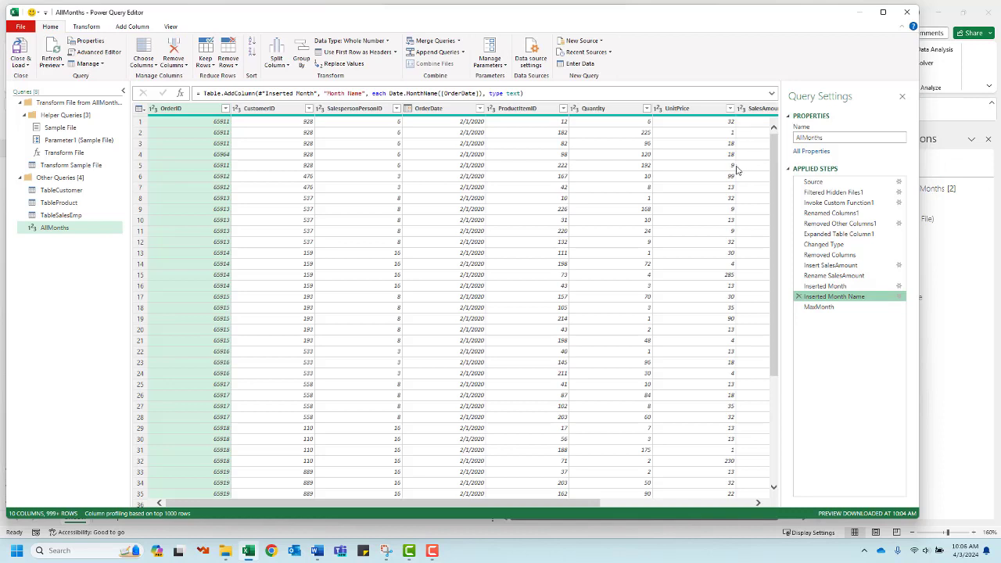
{"action": "left_click", "coordinate": [817, 307]}
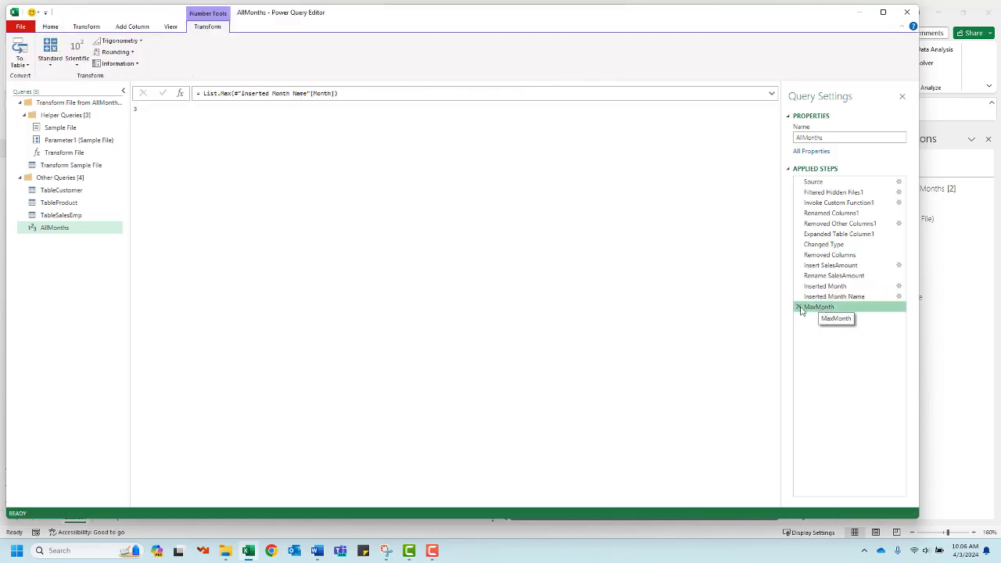
{"action": "left_click", "coordinate": [180, 95]}
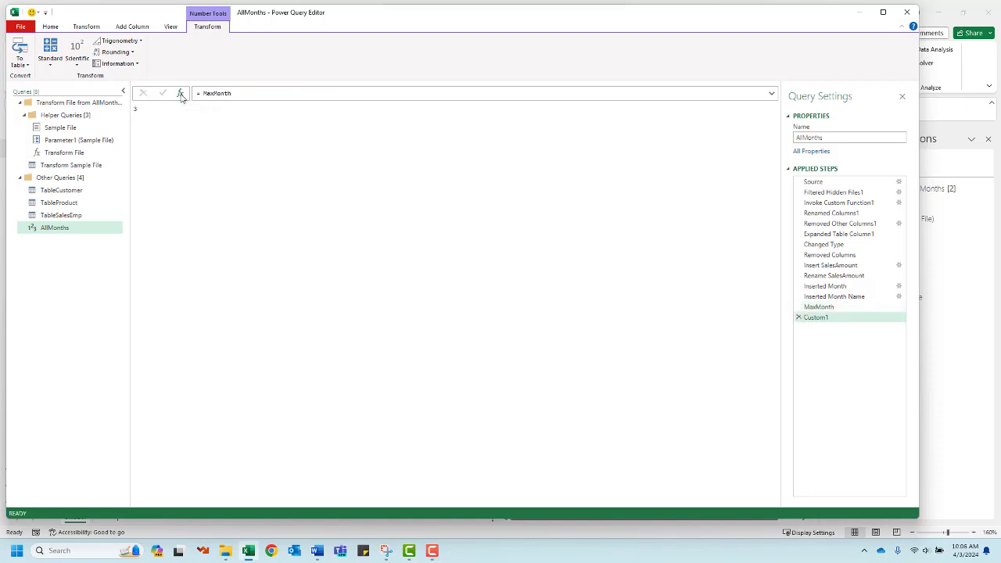
{"action": "double_click", "coordinate": [236, 93]}
{"action": "key", "text": "BackSpace"}
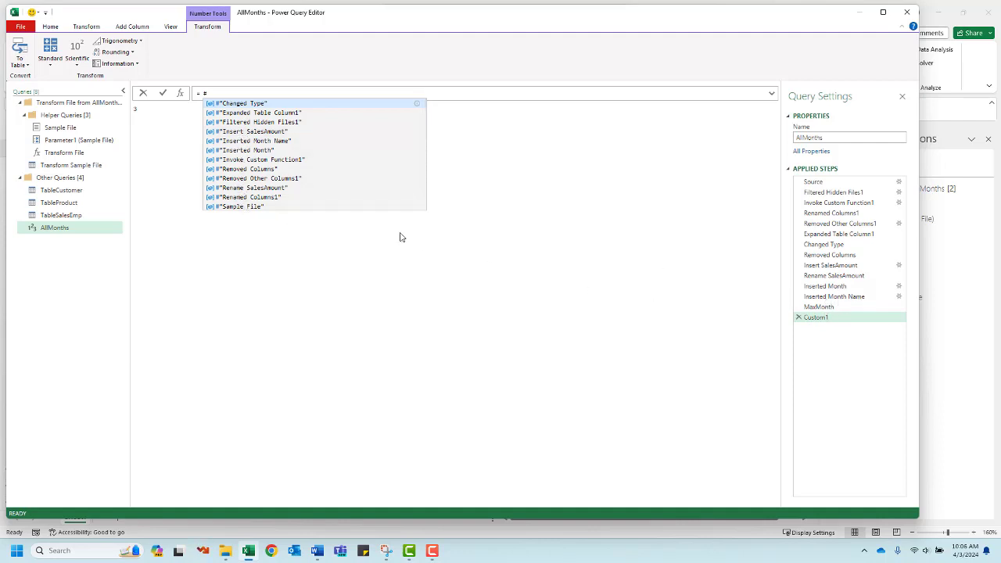
{"action": "scroll", "coordinate": [270, 174], "scroll_direction": "down", "scroll_amount": 1}
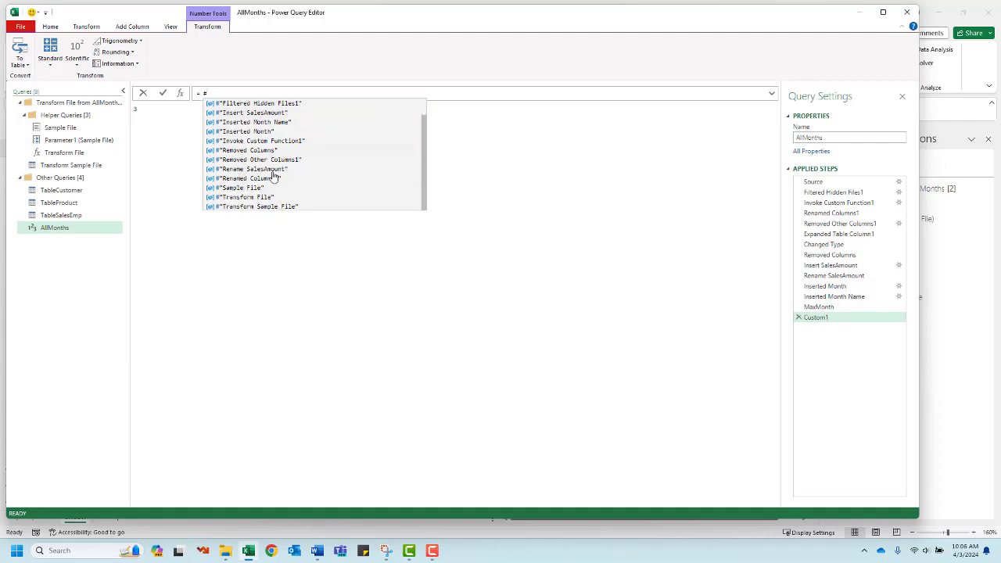
{"action": "left_click", "coordinate": [264, 124]}
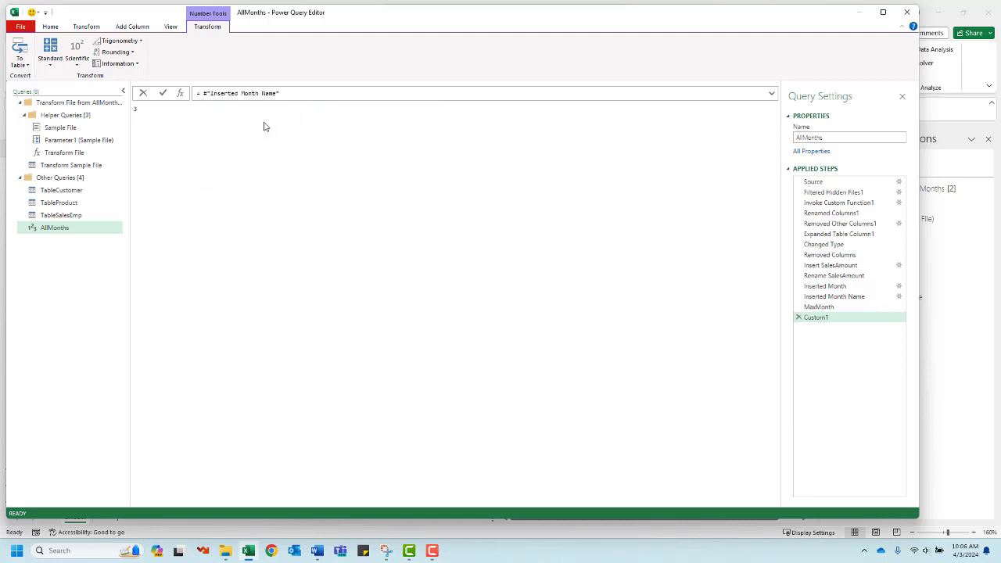
{"action": "key", "text": "Return"}
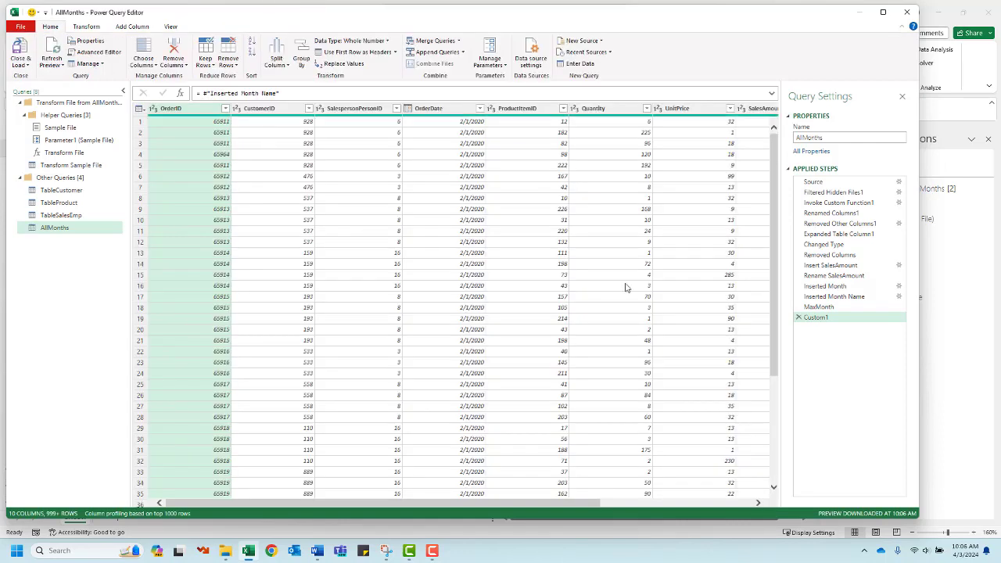
- Review the outputs of the Inserted Month Name and MaxMonth applied steps
{"action": "left_click_drag", "start_coordinate": [808, 318], "coordinate": [840, 311]}
{"action": "left_click", "coordinate": [835, 296]}
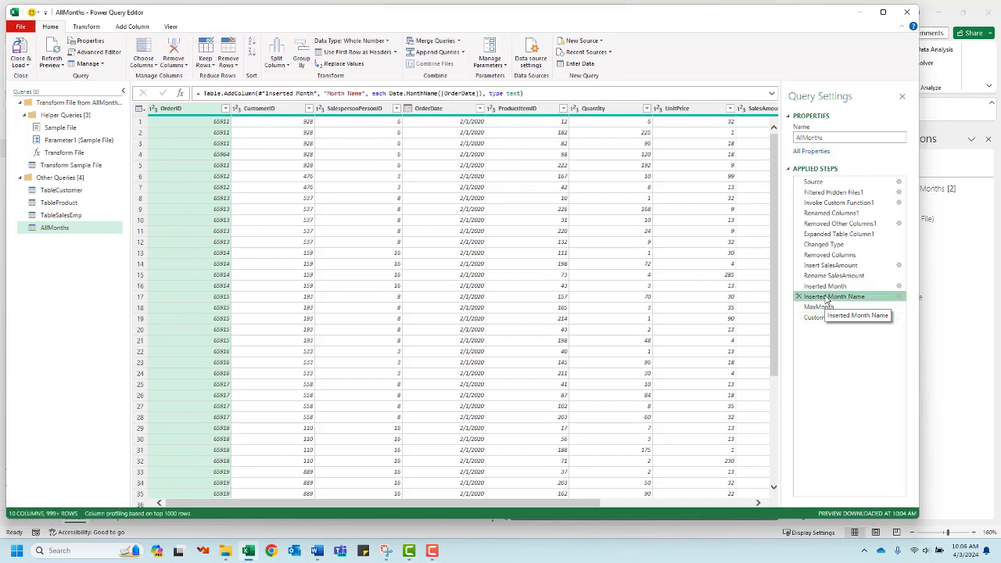
{"action": "left_click_drag", "start_coordinate": [552, 503], "coordinate": [721, 474]}
{"action": "left_click", "coordinate": [819, 309]}
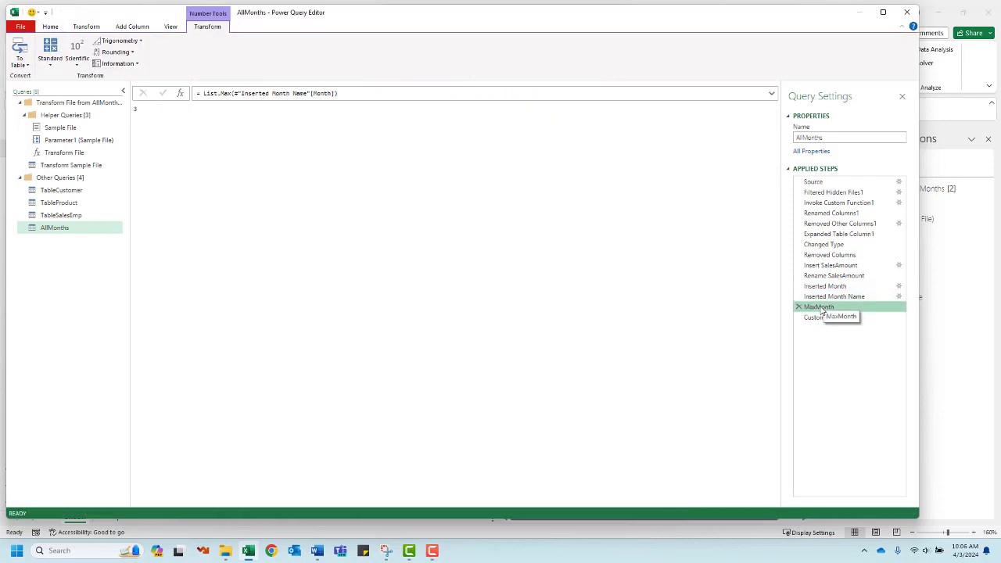
- Rename the Custom1 applied step of the AllMonths query as GoBack
{"action": "left_click", "coordinate": [816, 317]}
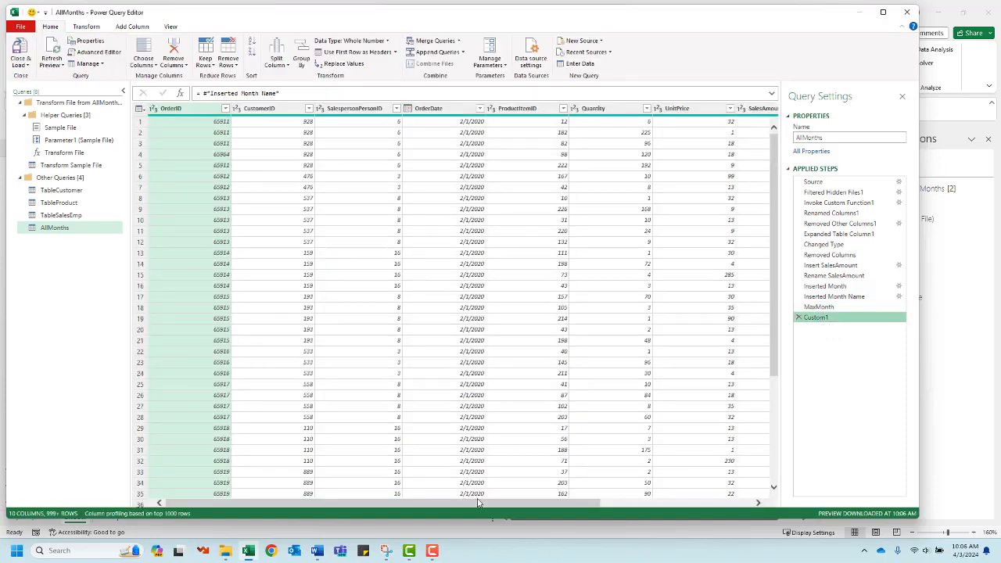
{"action": "left_click_drag", "start_coordinate": [480, 503], "coordinate": [633, 503]}
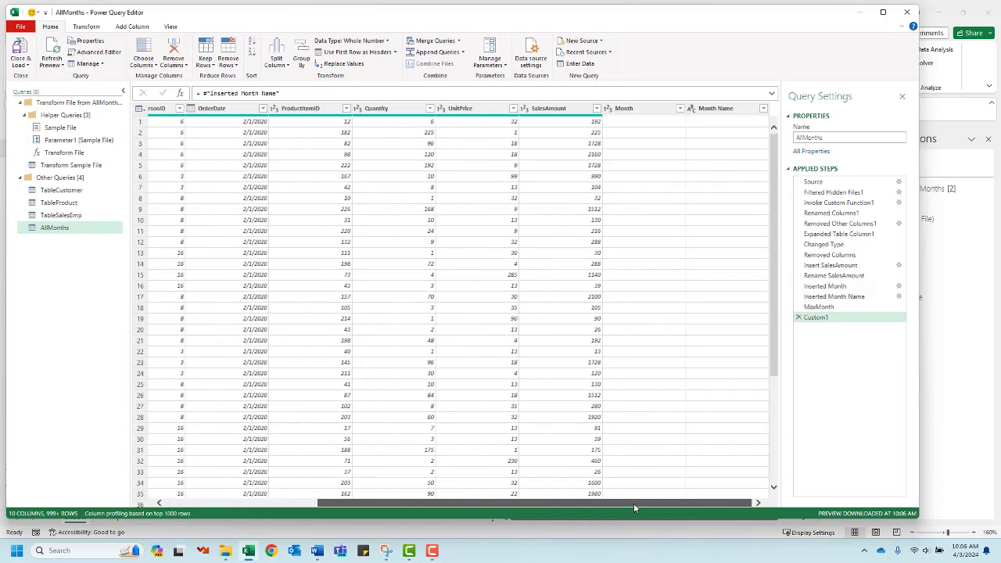
{"action": "double_click", "coordinate": [816, 318]}
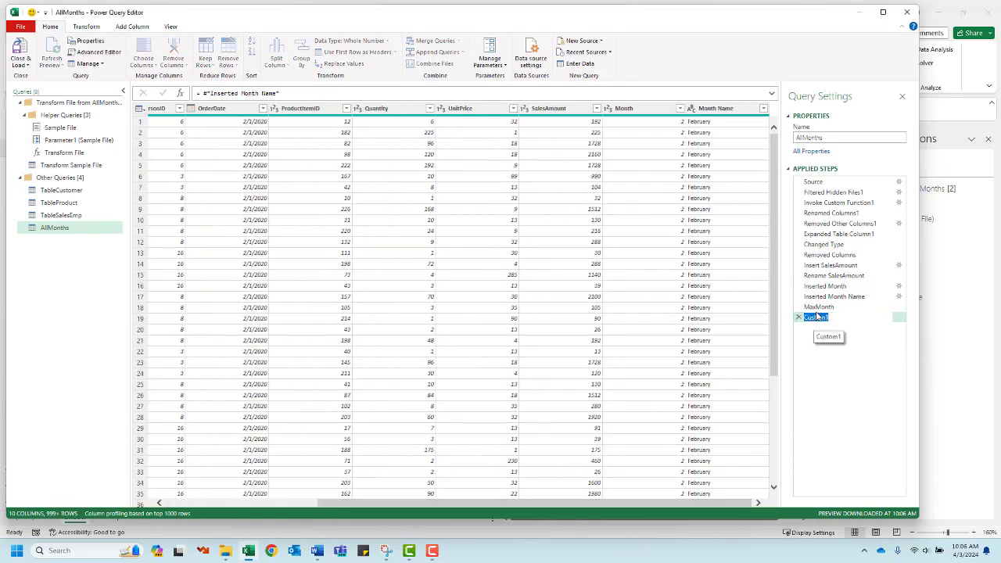
{"action": "type", "text": "C"}
{"action": "key", "text": "Return"}
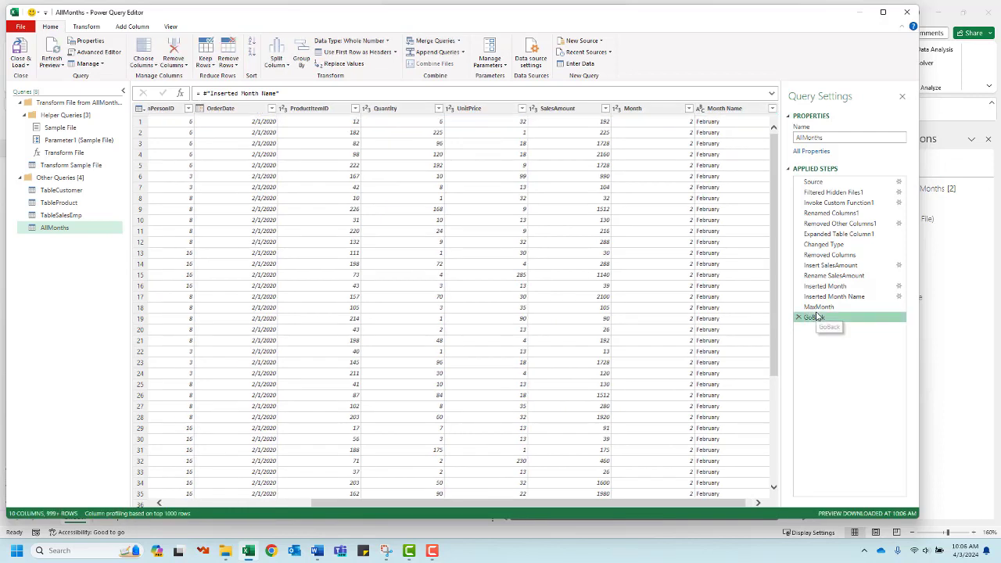
- Start a conditional column named LatestMonths that outputs Latest when Month equals 3
{"action": "left_click", "coordinate": [131, 26]}
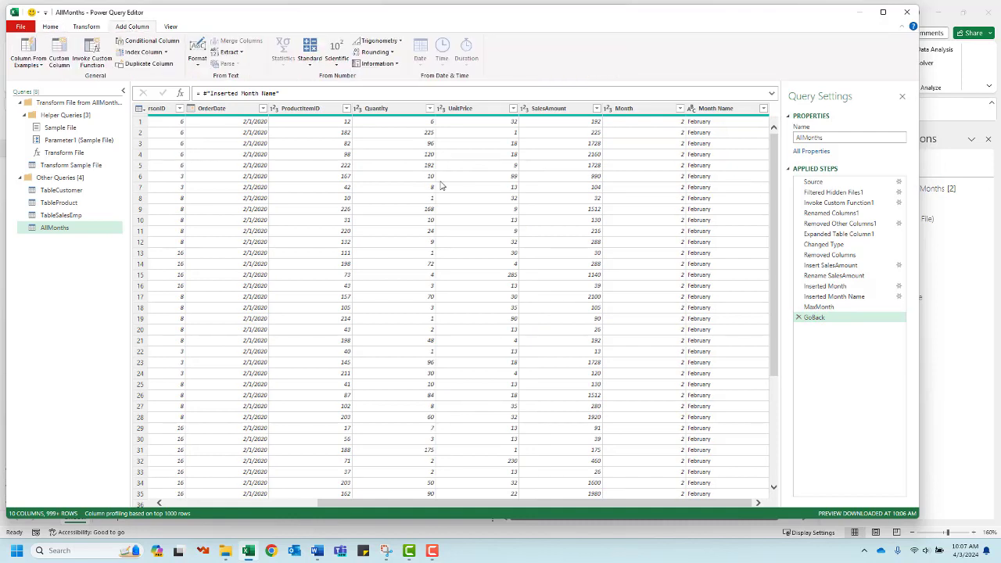
{"action": "left_click", "coordinate": [151, 43]}
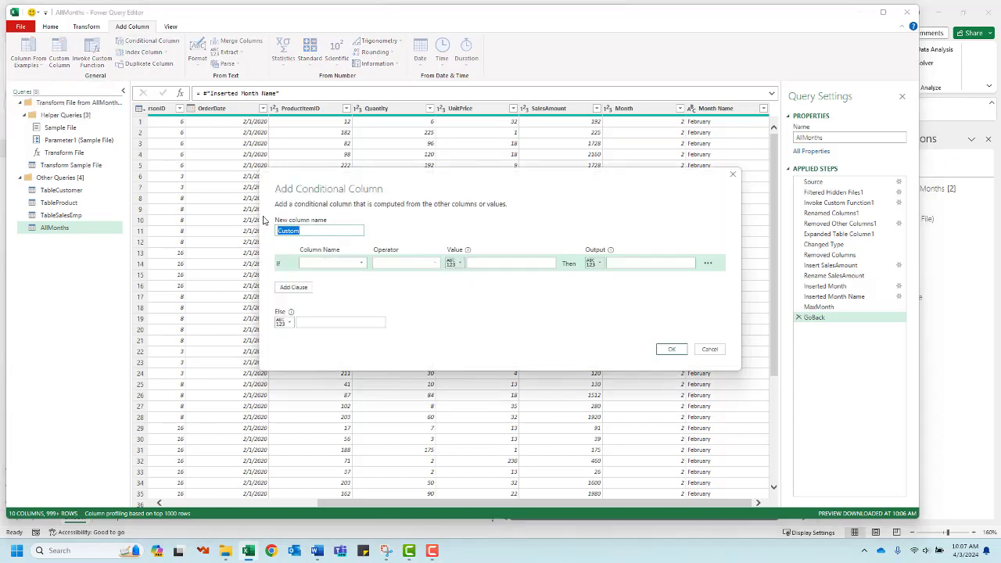
{"action": "type", "text": "LatestMonths"}
{"action": "left_click", "coordinate": [322, 263]}
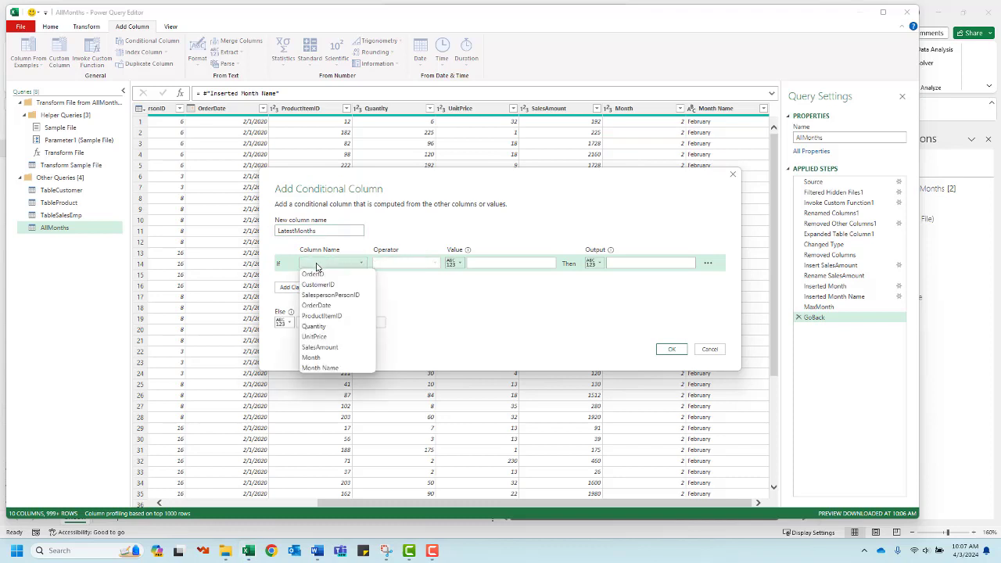
{"action": "left_click", "coordinate": [326, 358]}
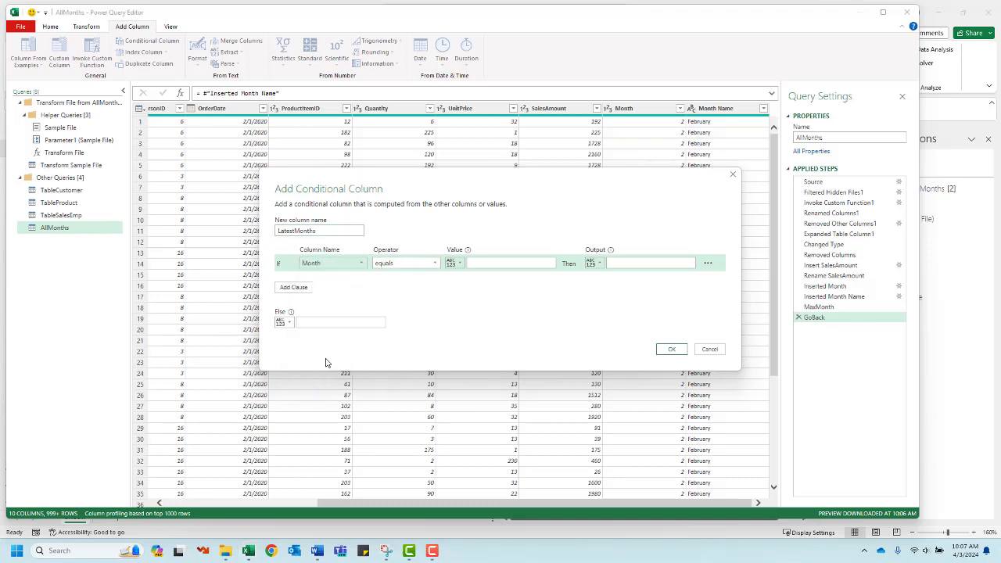
{"action": "left_click", "coordinate": [480, 262]}
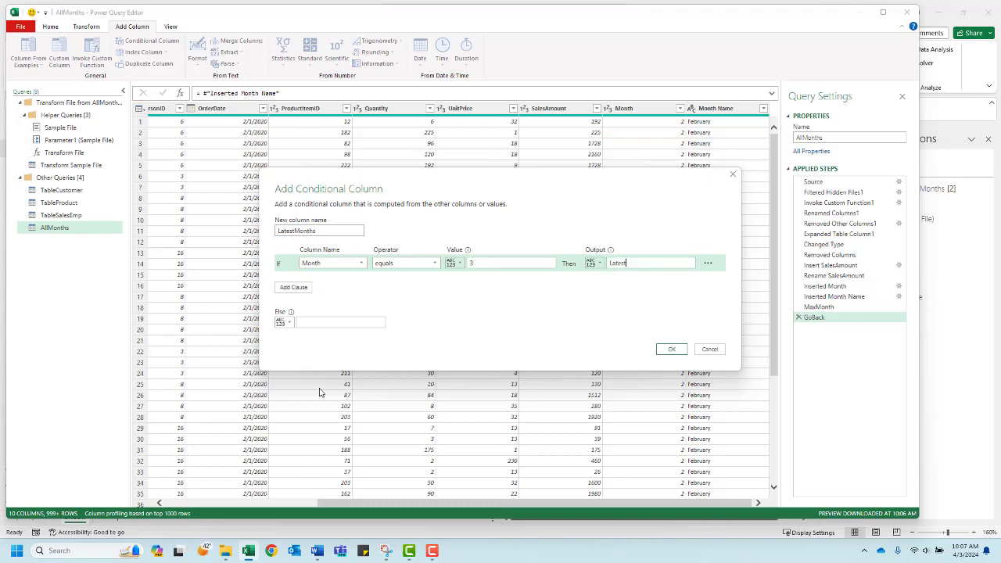
- Add an else-if clause outputting Previous when Month equals 2, set the else value to null, and create the column
{"action": "left_click", "coordinate": [294, 287]}
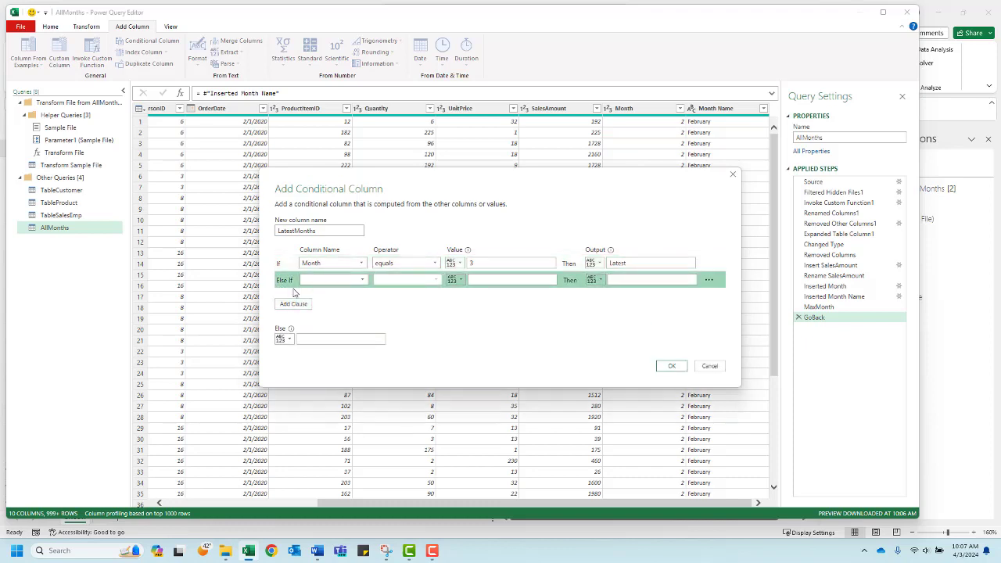
{"action": "left_click", "coordinate": [362, 283]}
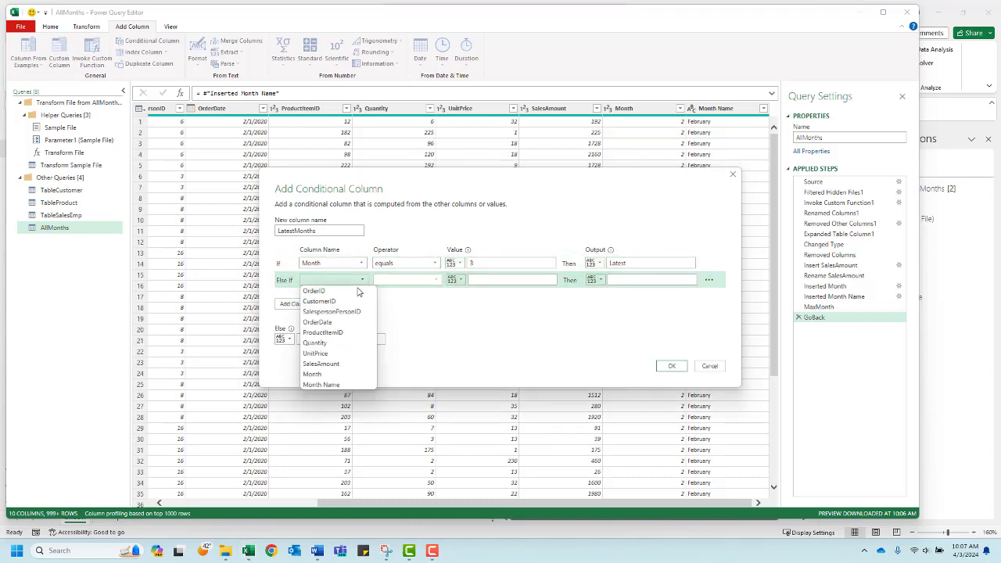
{"action": "left_click", "coordinate": [322, 372]}
{"action": "left_click", "coordinate": [474, 279]}
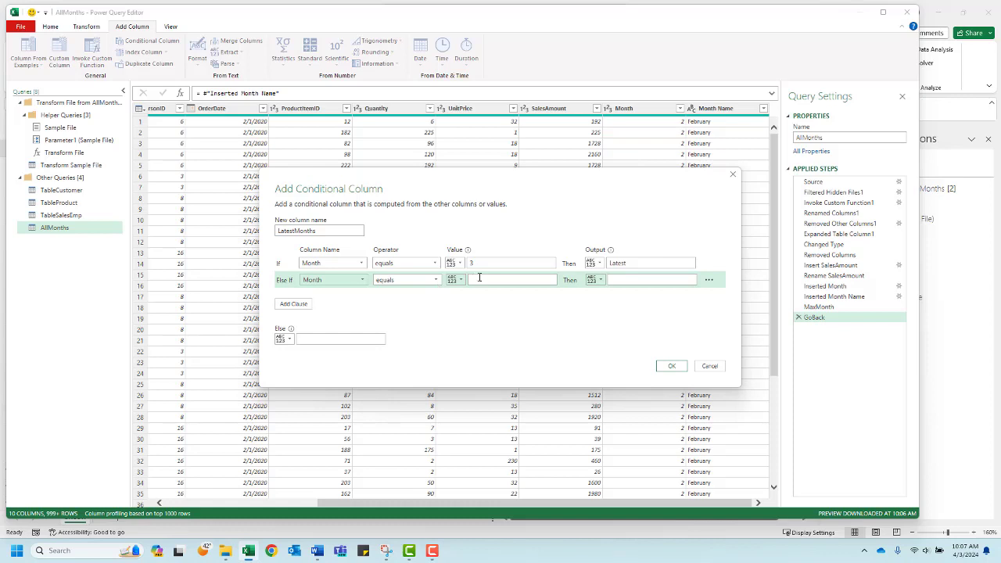
{"action": "type", "text": "2"}
{"action": "left_click", "coordinate": [610, 280]}
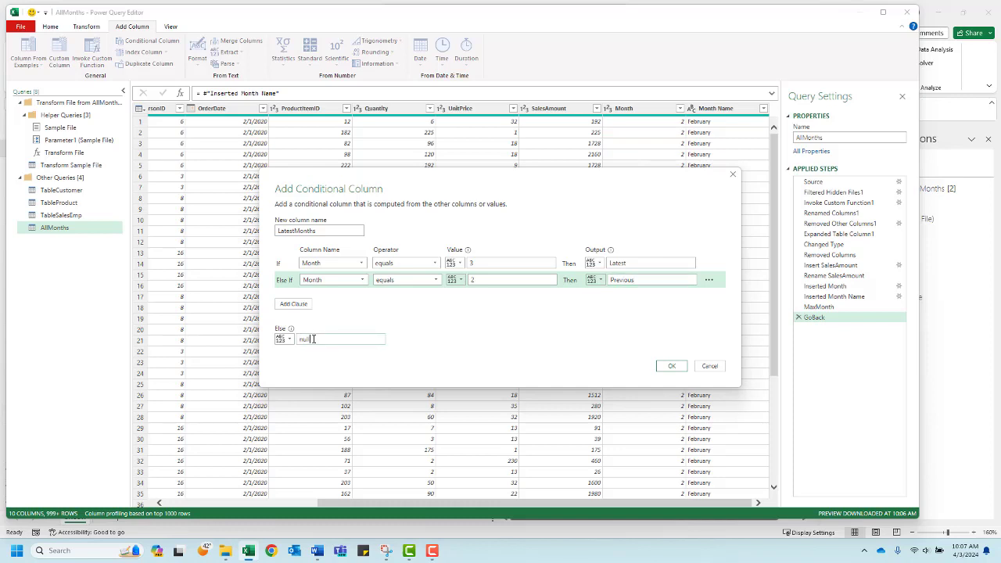
{"action": "left_click", "coordinate": [677, 368]}
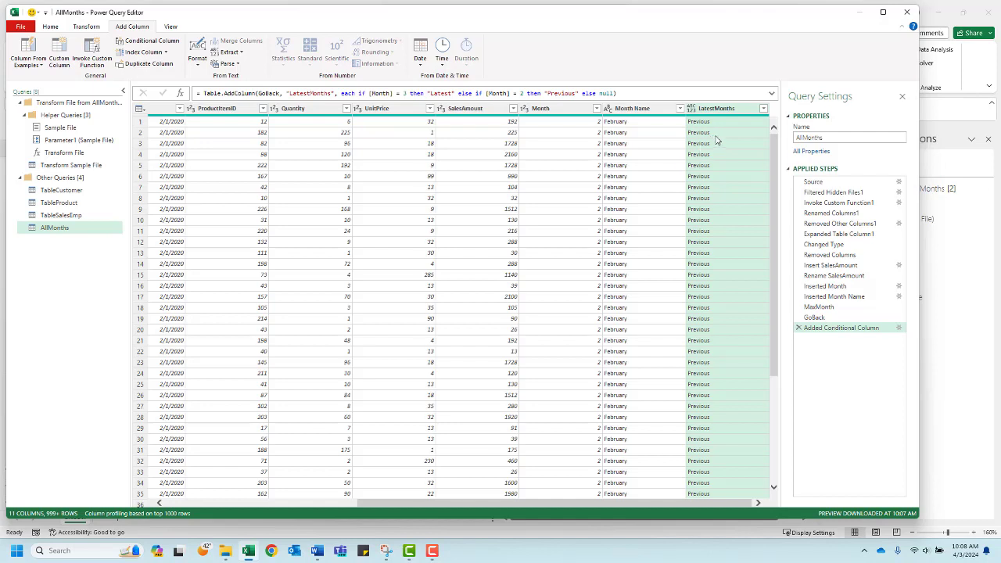
- In the conditional column's formula, replace the fixed month 3 in the Latest condition with MaxMonth
{"action": "left_click", "coordinate": [635, 94]}
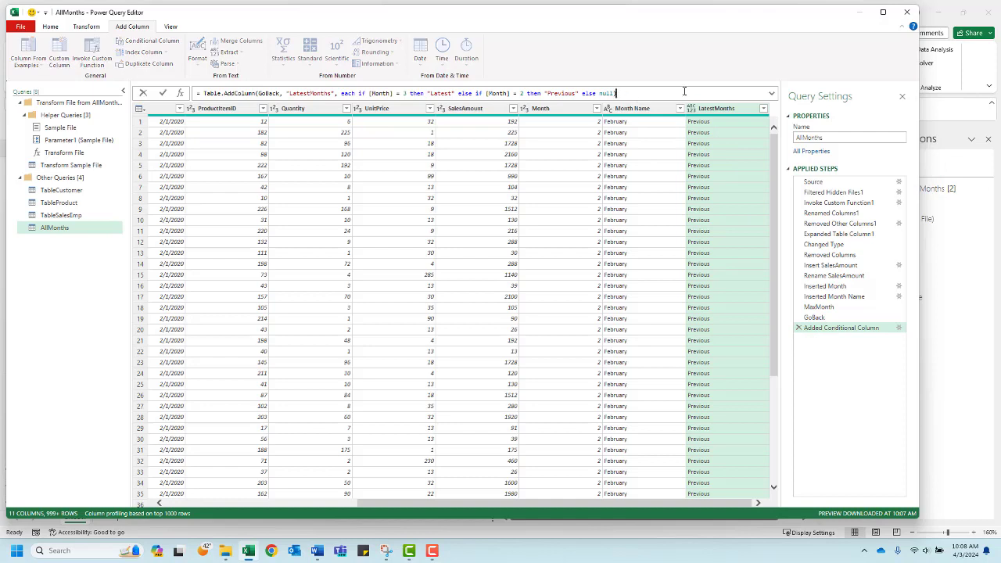
{"action": "left_click", "coordinate": [771, 93]}
{"action": "left_click_drag", "start_coordinate": [199, 93], "coordinate": [623, 93]}
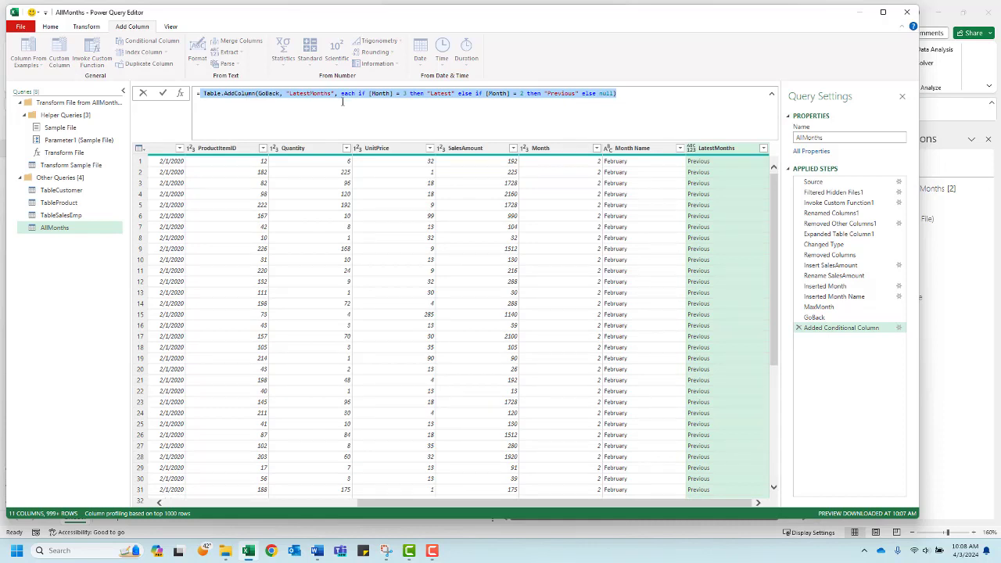
{"action": "left_click", "coordinate": [308, 105]}
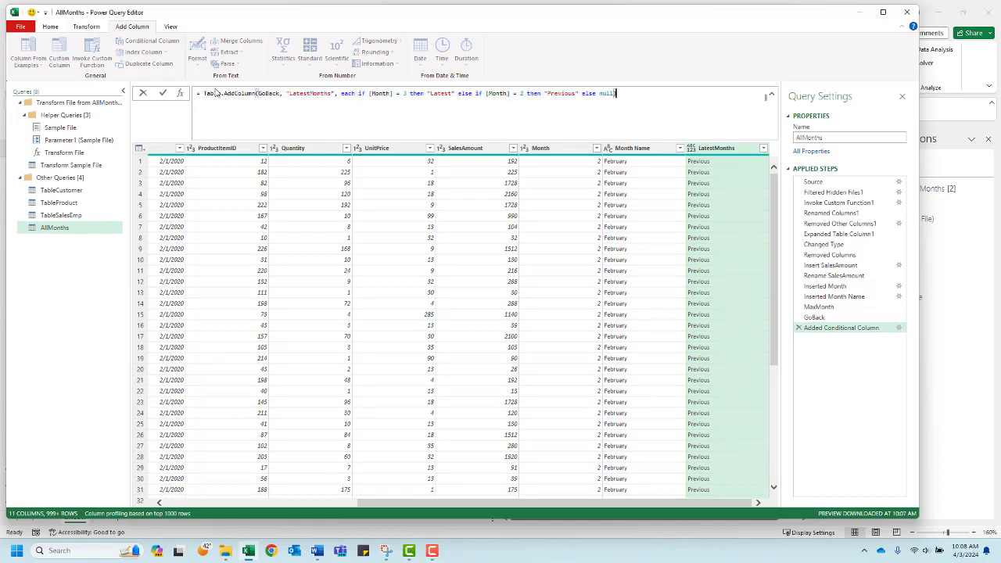
{"action": "mouse_move", "coordinate": [244, 94]}
{"action": "left_click", "coordinate": [405, 93]}
{"action": "type", "text": "Max"}
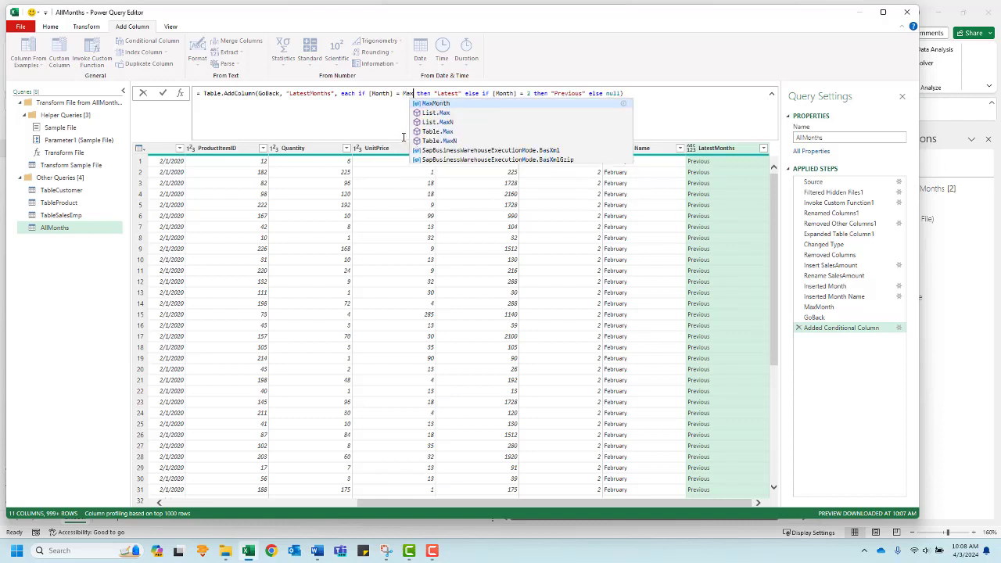
{"action": "type", "text": "Month"}
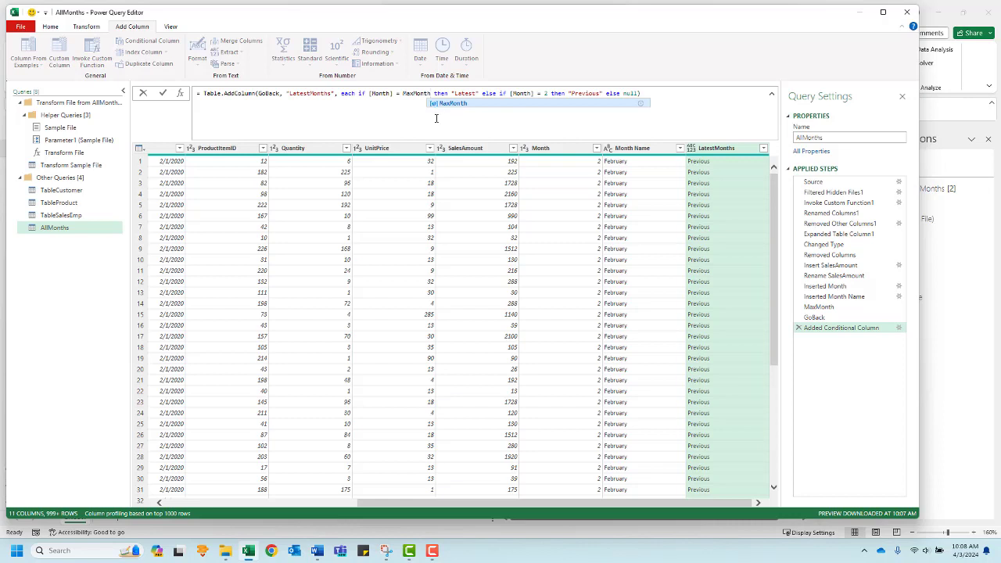
- Replace the fixed month 2 in the Previous condition with MaxMonth-1 and commit the formula
{"action": "left_click", "coordinate": [548, 92]}
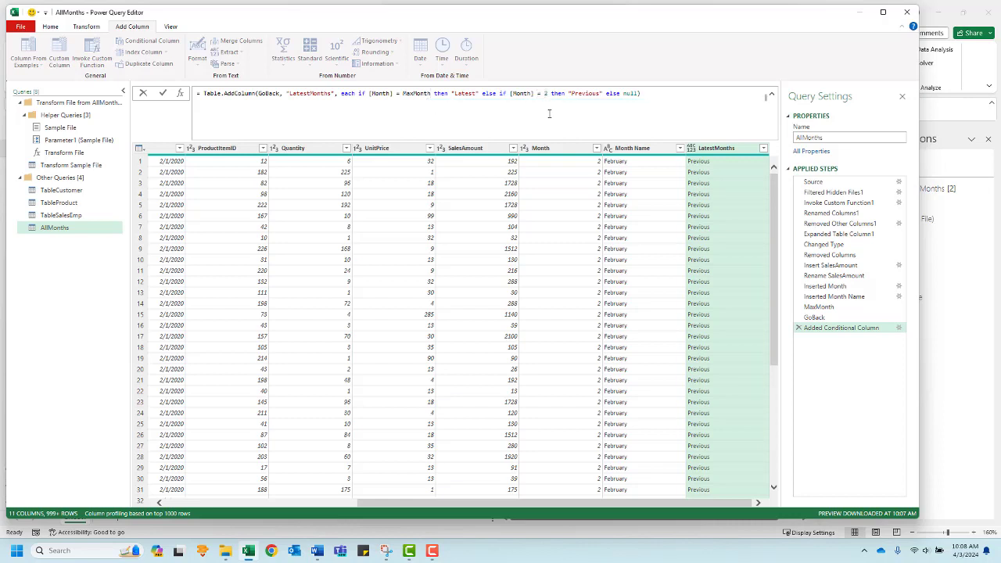
{"action": "key", "text": "BackSpace"}
{"action": "type", "text": "MaxMonth"}
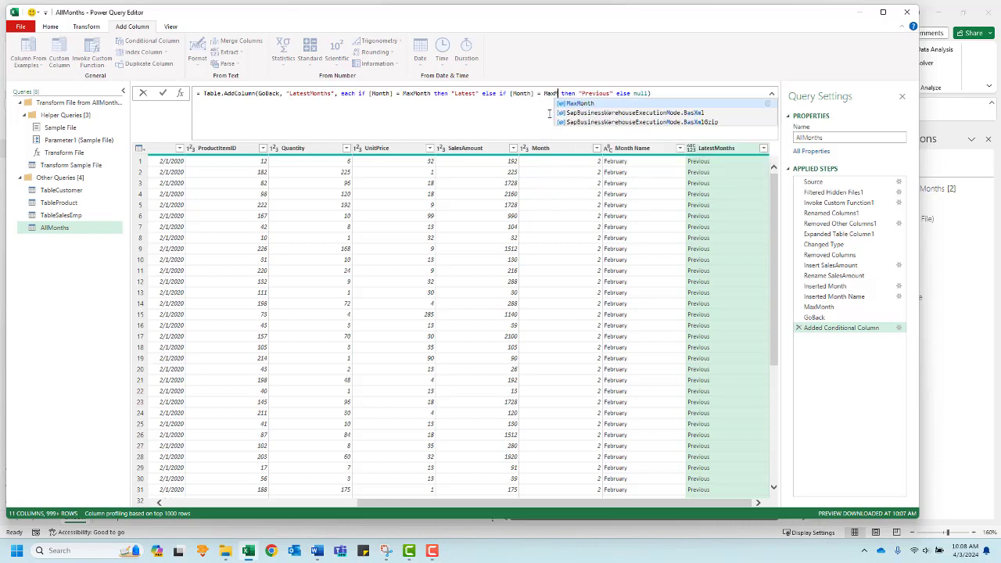
{"action": "type", "text": "-1"}
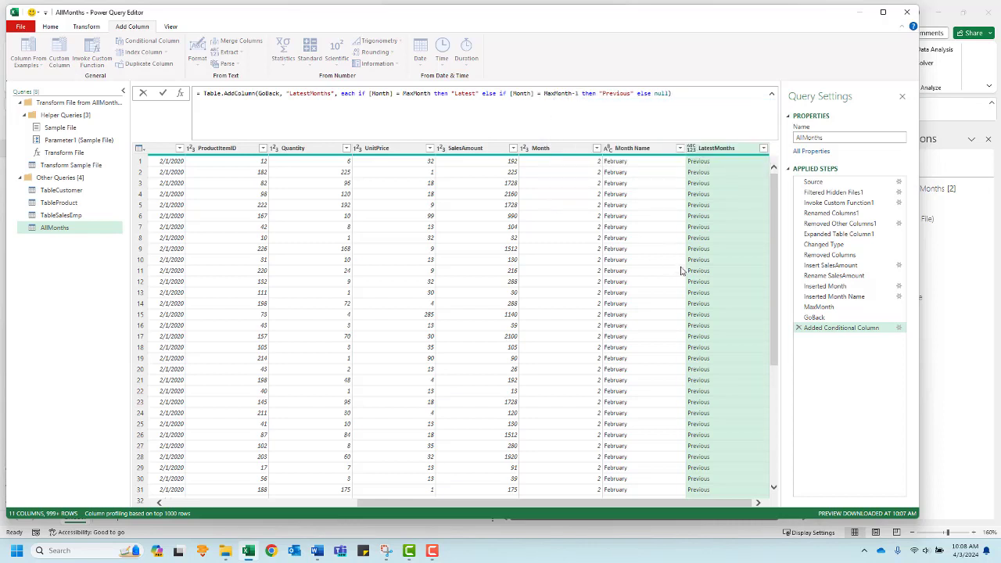
{"action": "key", "text": "Return"}
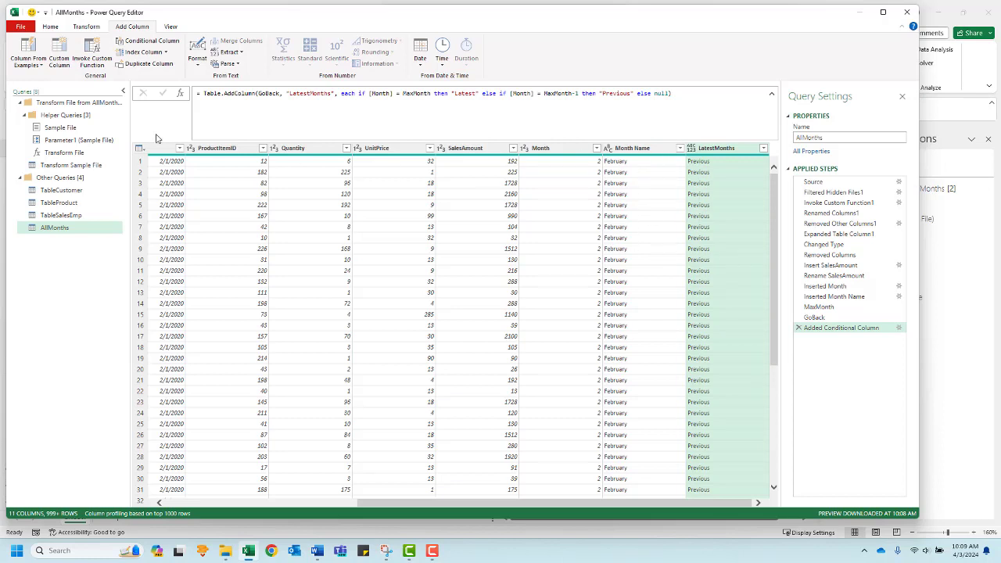
- Close the query editor and load AllMonths as a connection only, adding it to the Data Model
{"action": "left_click", "coordinate": [51, 28]}
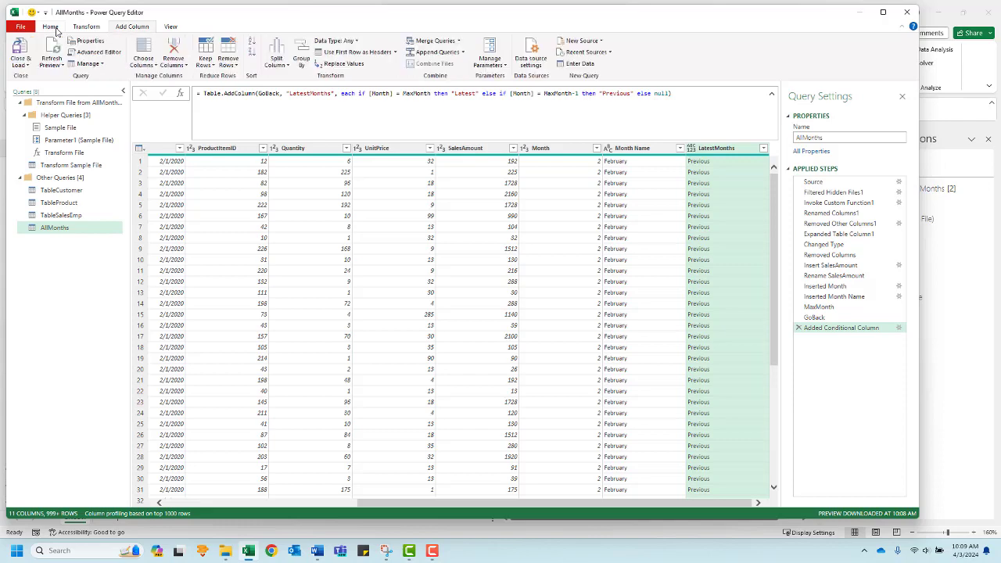
{"action": "left_click", "coordinate": [23, 67]}
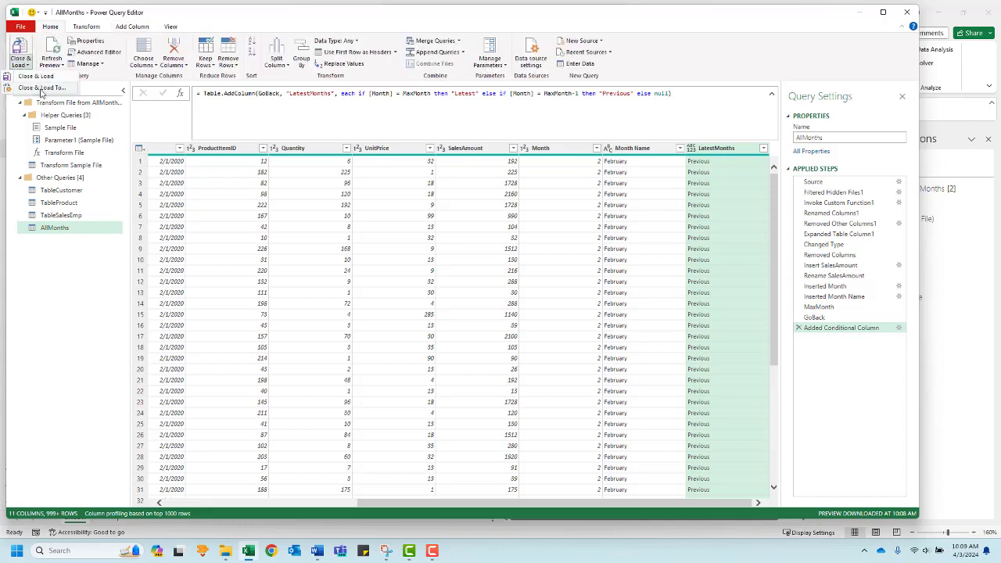
{"action": "left_click", "coordinate": [43, 86]}
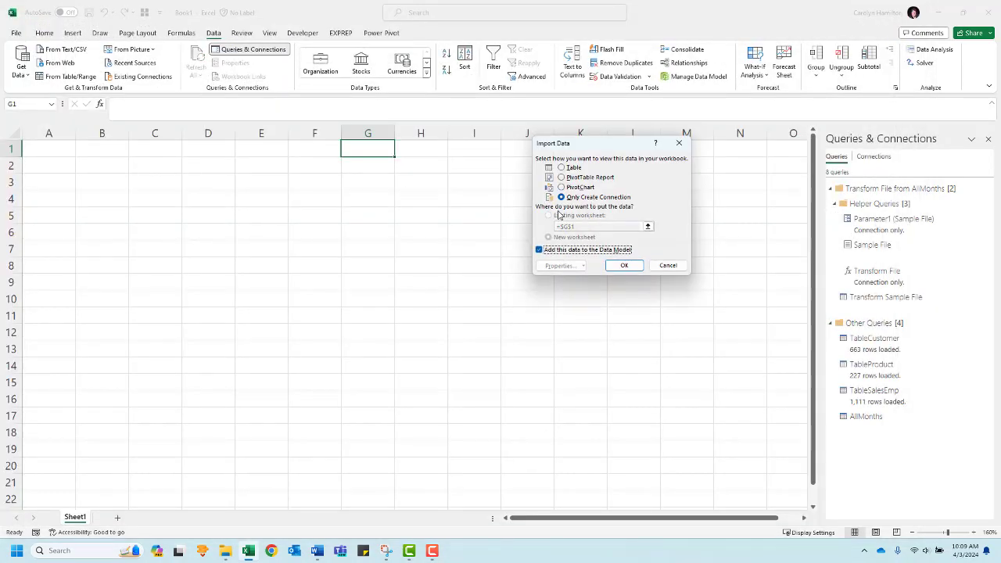
{"action": "left_click", "coordinate": [624, 265]}
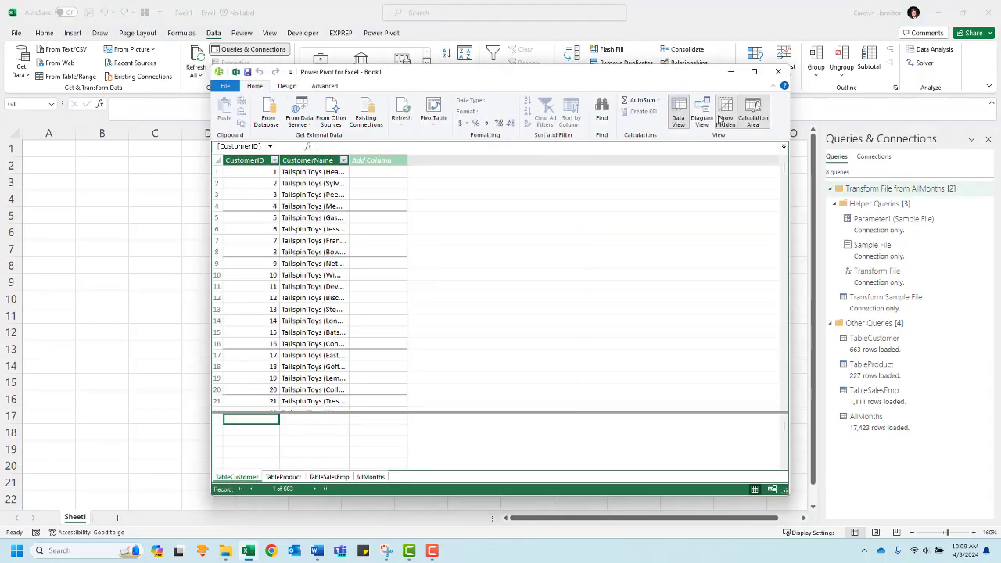
- In Power Pivot's diagram view, stack the three lookup tables vertically with AllMonths beside them, enlarged to show all its fields
{"action": "left_click", "coordinate": [710, 116]}
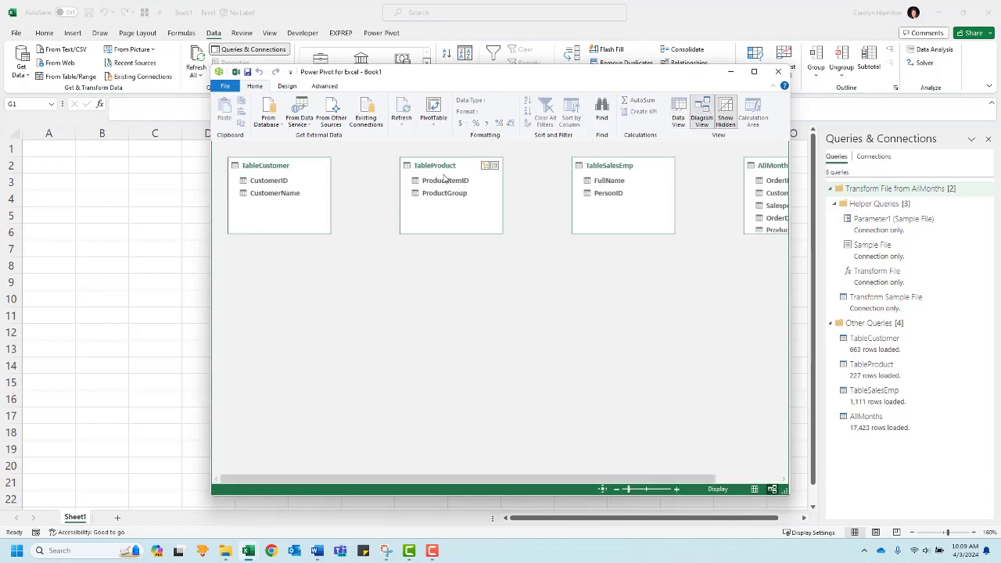
{"action": "left_click_drag", "start_coordinate": [445, 178], "coordinate": [274, 261]}
{"action": "left_click", "coordinate": [620, 169]}
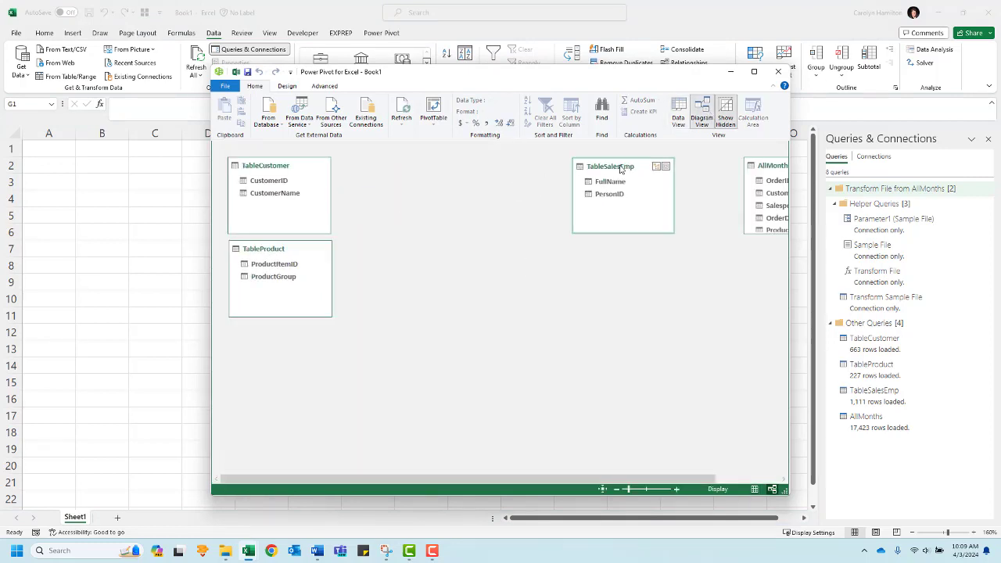
{"action": "left_click_drag", "start_coordinate": [620, 169], "coordinate": [268, 334]}
{"action": "left_click_drag", "start_coordinate": [774, 166], "coordinate": [438, 168]}
{"action": "left_click_drag", "start_coordinate": [428, 239], "coordinate": [434, 334]}
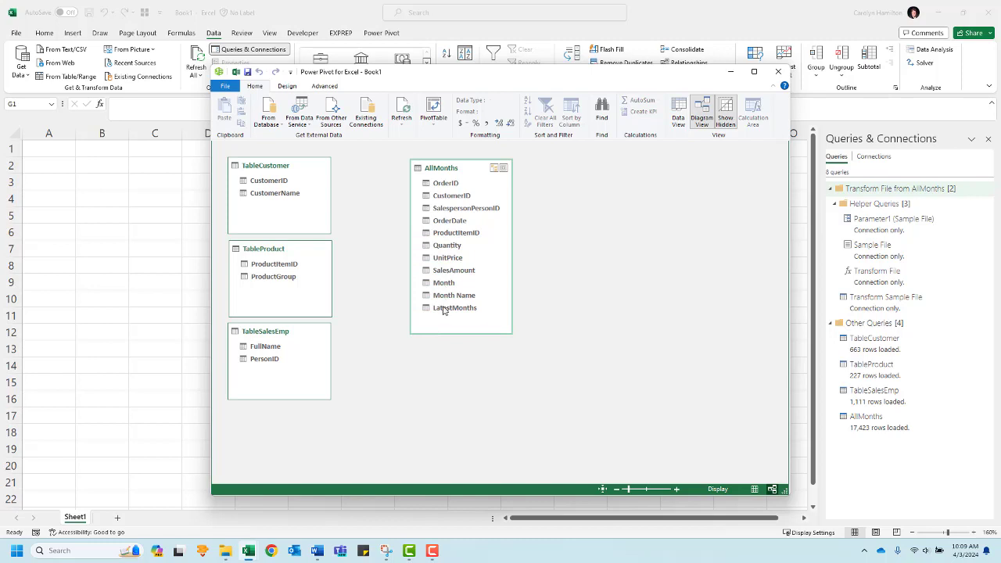
- Relate TableCustomer by CustomerID, TableProduct by ProductItemID, and TableSalesEmp PersonID to SalespersonPersonID in AllMonths
{"action": "left_click_drag", "start_coordinate": [276, 183], "coordinate": [447, 194]}
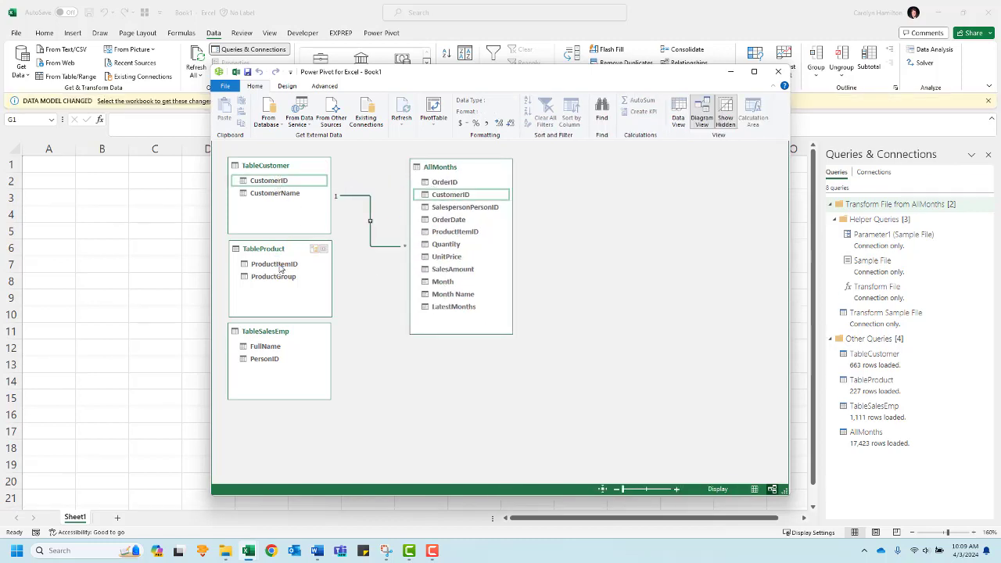
{"action": "left_click_drag", "start_coordinate": [282, 264], "coordinate": [448, 232]}
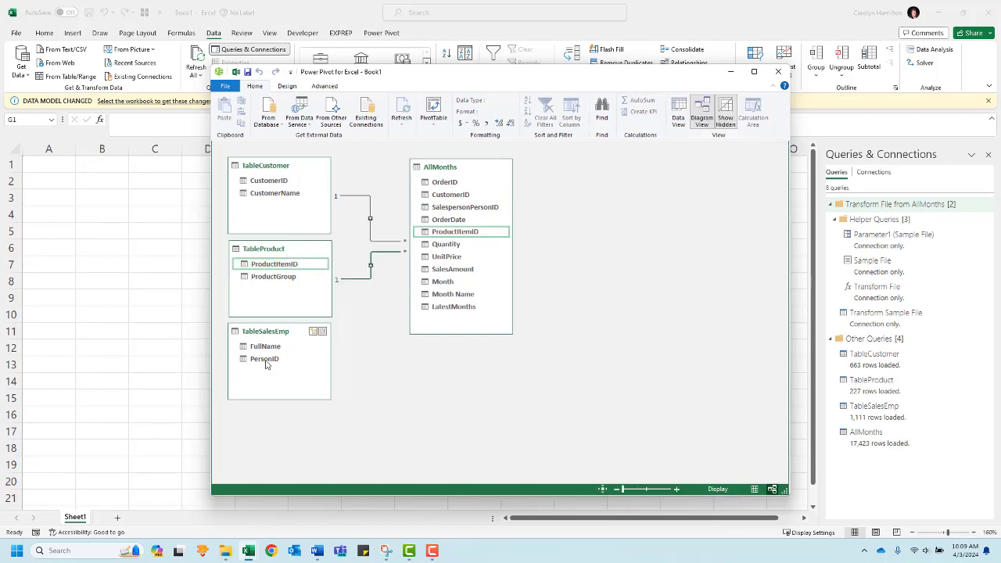
{"action": "left_click_drag", "start_coordinate": [267, 358], "coordinate": [447, 208]}
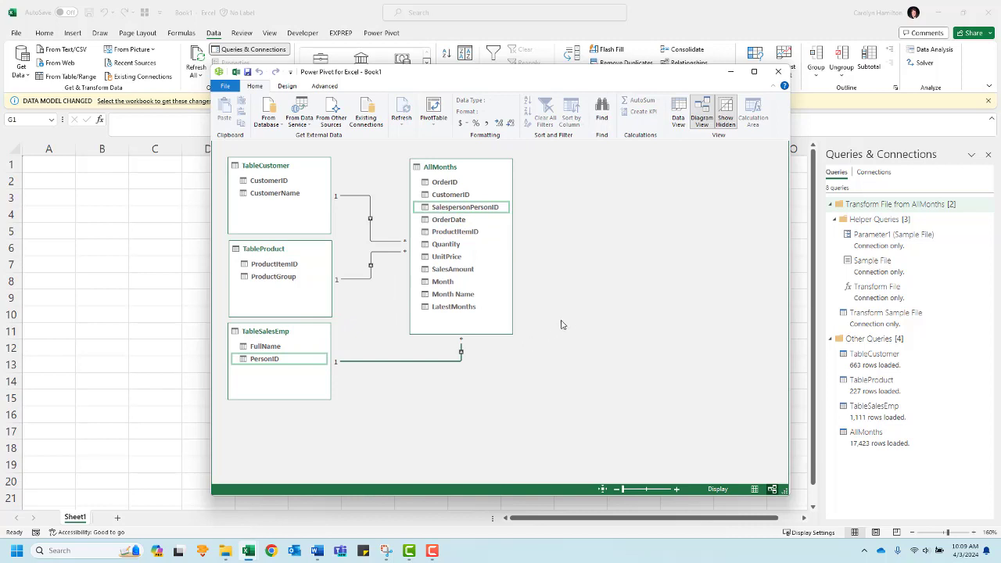
- Examine the TableProduct, TableSalesEmp and AllMonths records in data view, including the LatestMonths values in the March rows
{"action": "left_click", "coordinate": [679, 115]}
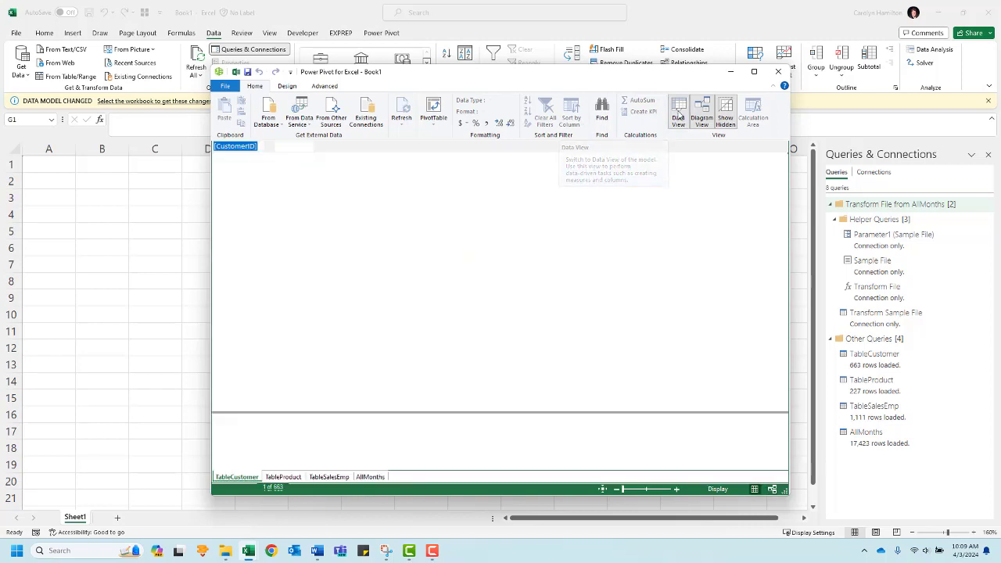
{"action": "left_click", "coordinate": [277, 478]}
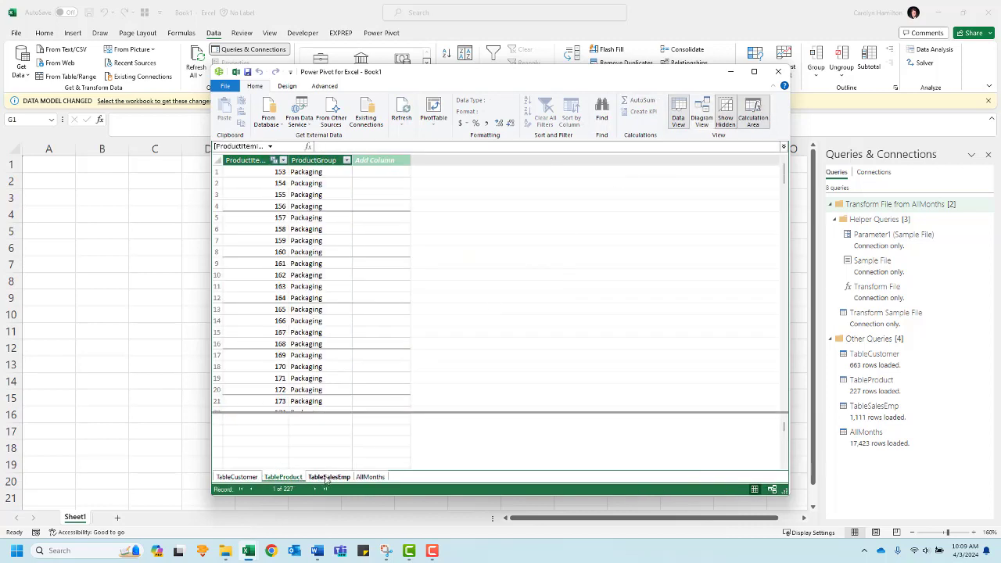
{"action": "left_click", "coordinate": [329, 478]}
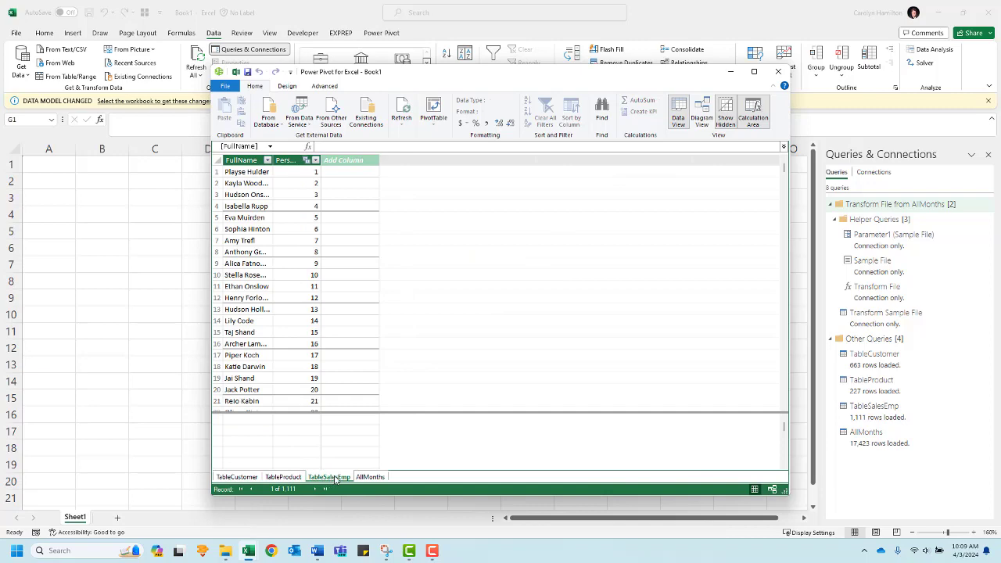
{"action": "left_click", "coordinate": [378, 477]}
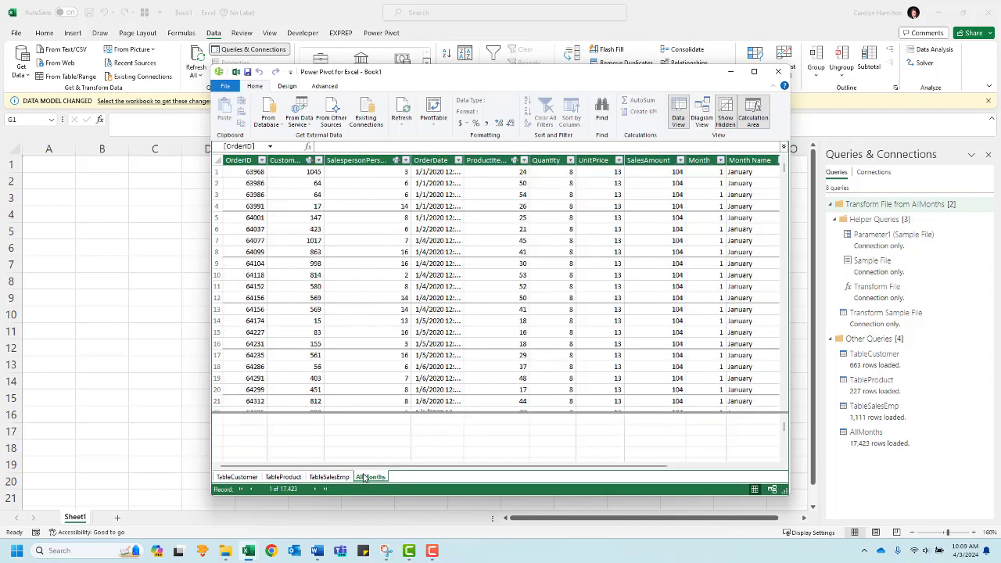
{"action": "left_click_drag", "start_coordinate": [535, 466], "coordinate": [661, 463]}
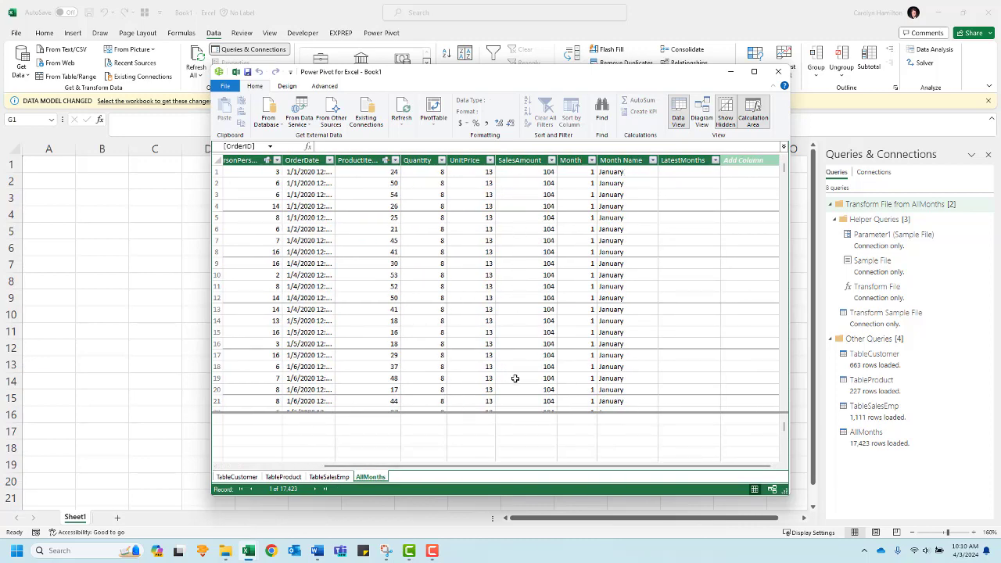
{"action": "scroll", "coordinate": [530, 322], "scroll_direction": "down", "scroll_amount": 1}
{"action": "scroll", "coordinate": [530, 323], "scroll_direction": "down", "scroll_amount": 2}
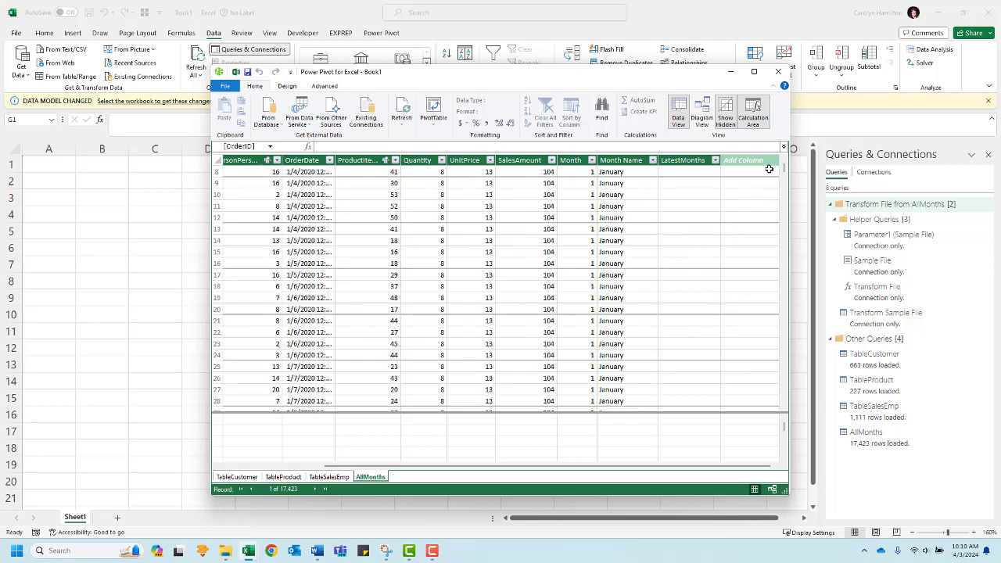
{"action": "left_click_drag", "start_coordinate": [785, 168], "coordinate": [785, 185]}
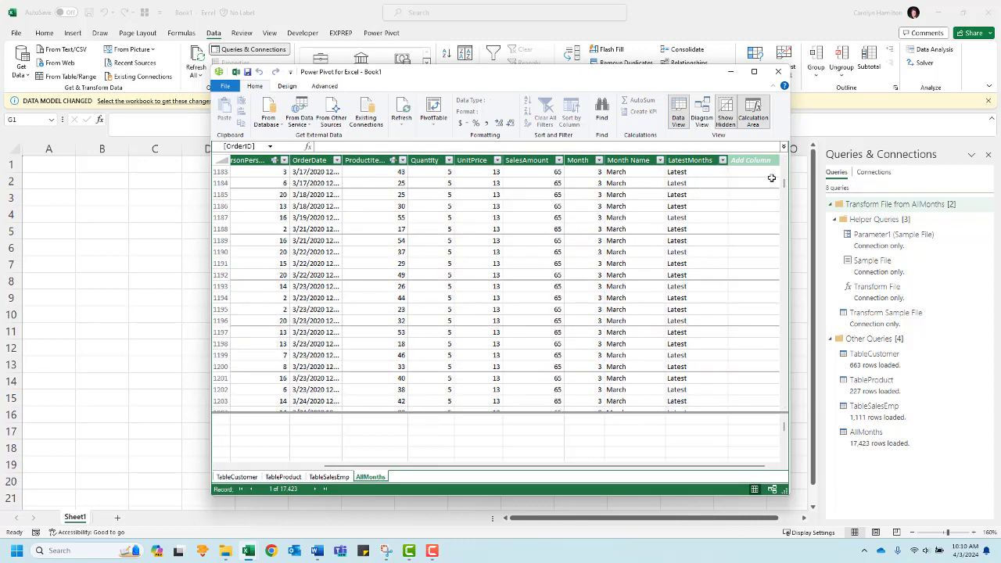
{"action": "left_click_drag", "start_coordinate": [785, 186], "coordinate": [791, 167]}
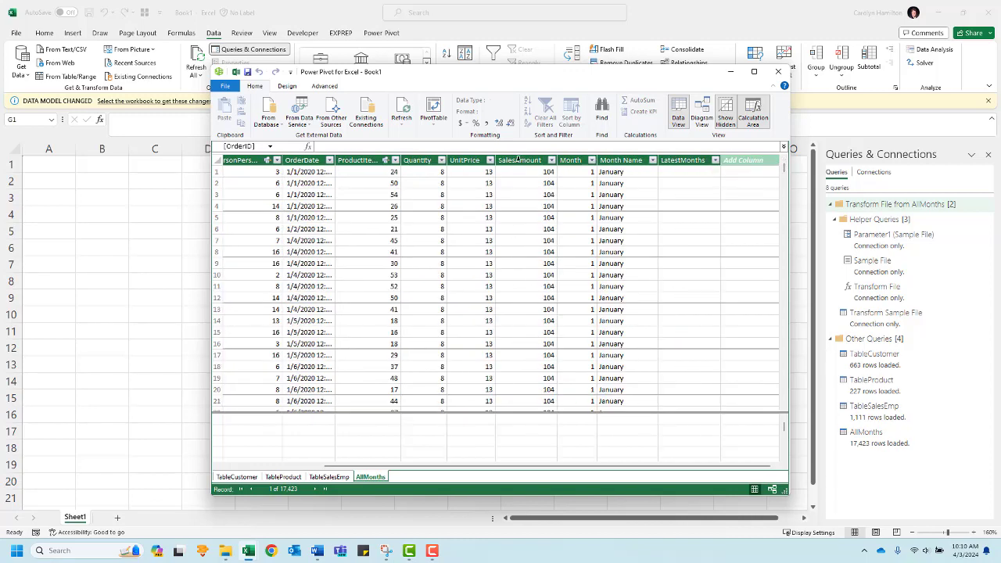
- Add an AutoSum measure beneath the SalesAmount column in AllMonths, format it as Currency with the $ symbol, and close Power Pivot
{"action": "left_click", "coordinate": [515, 421]}
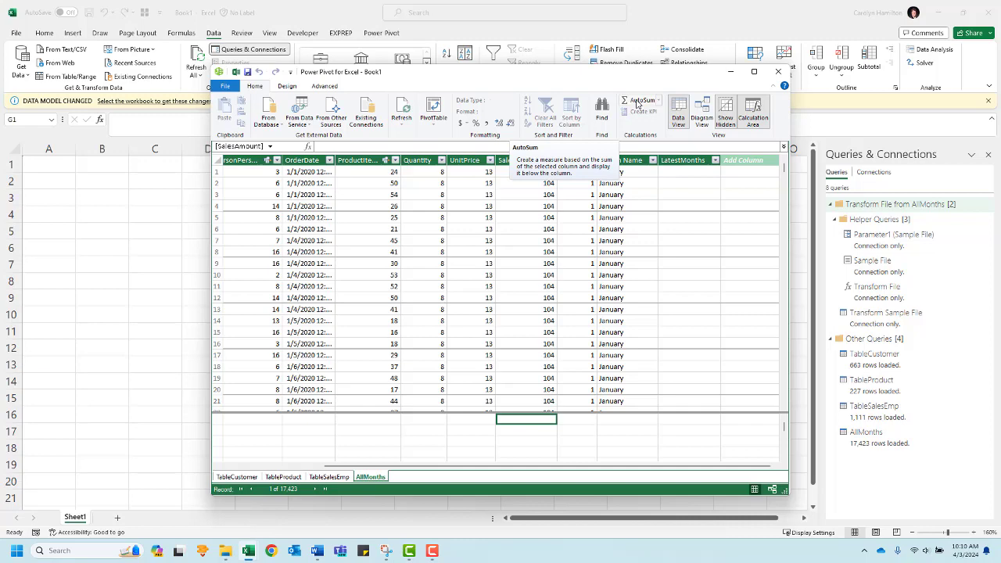
{"action": "left_click", "coordinate": [637, 104]}
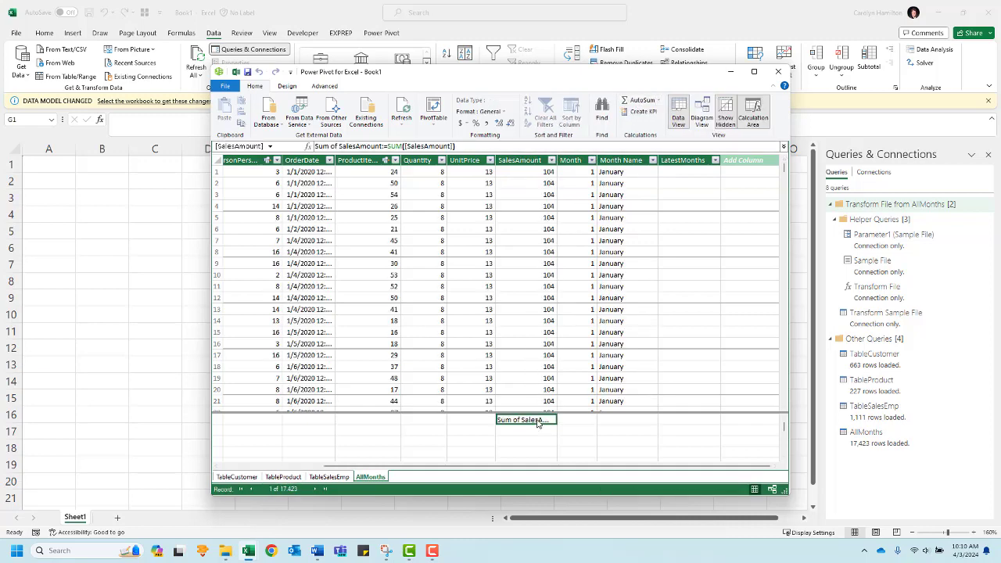
{"action": "mouse_move", "coordinate": [533, 421]}
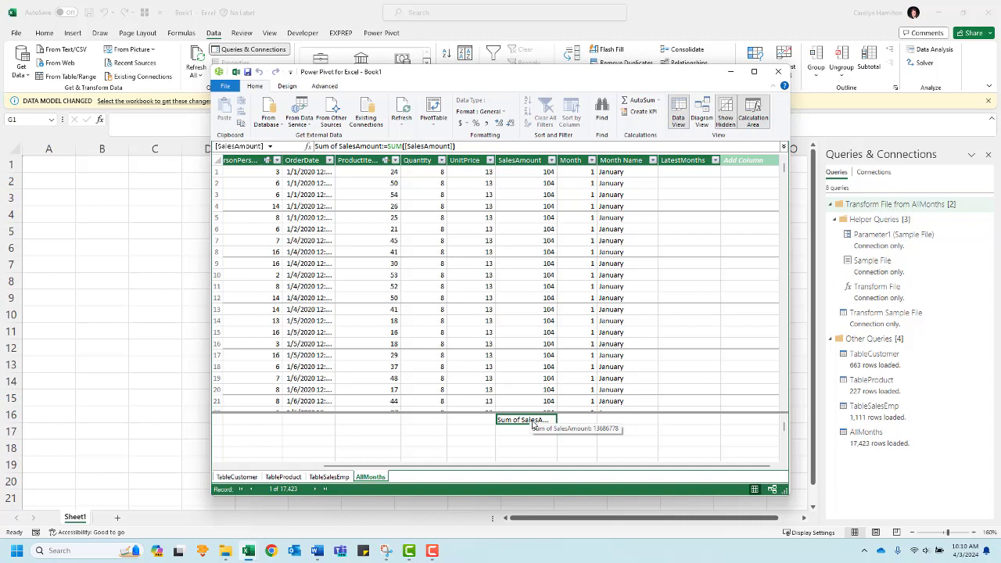
{"action": "right_click", "coordinate": [532, 423]}
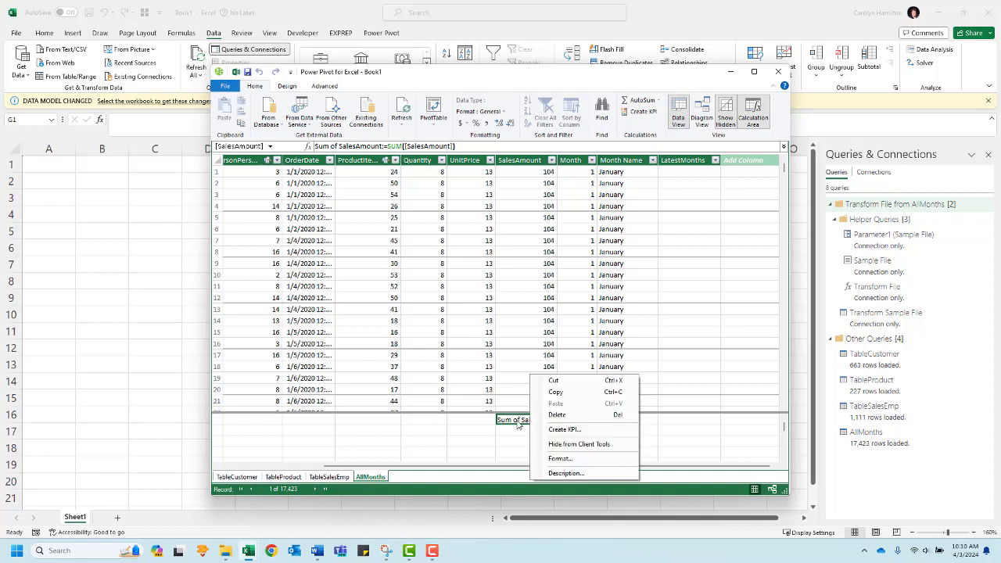
{"action": "left_click", "coordinate": [560, 459]}
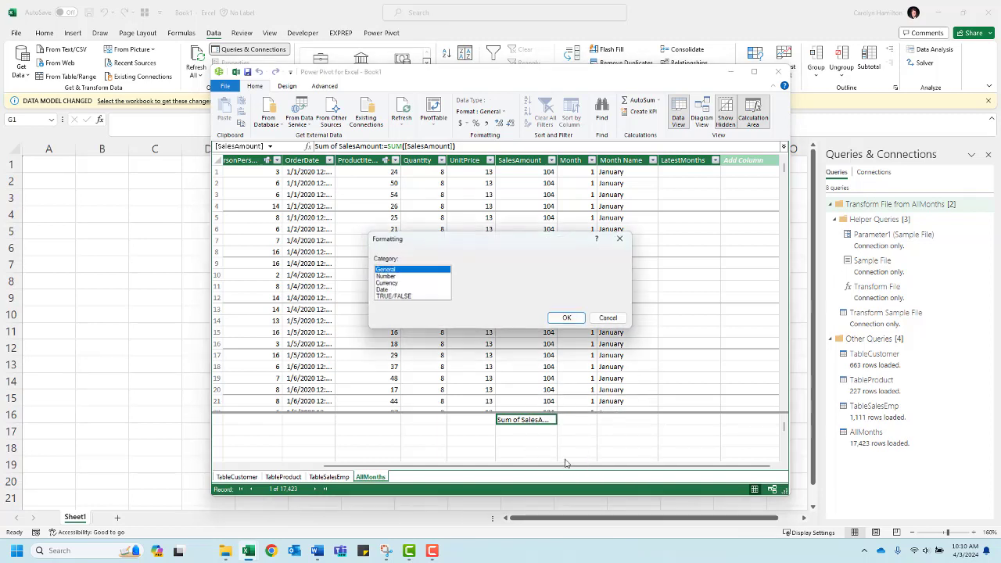
{"action": "left_click", "coordinate": [386, 283]}
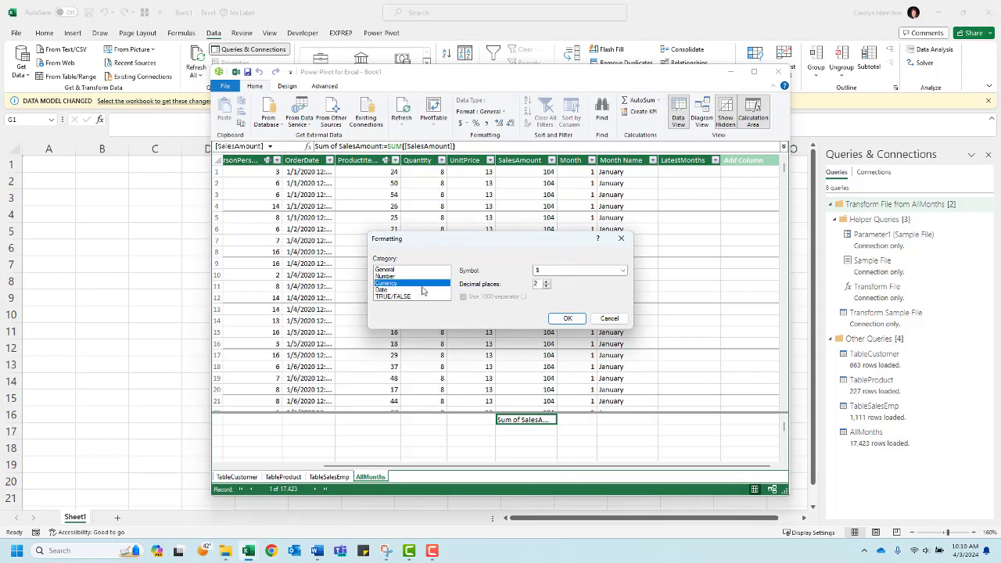
{"action": "left_click", "coordinate": [565, 319]}
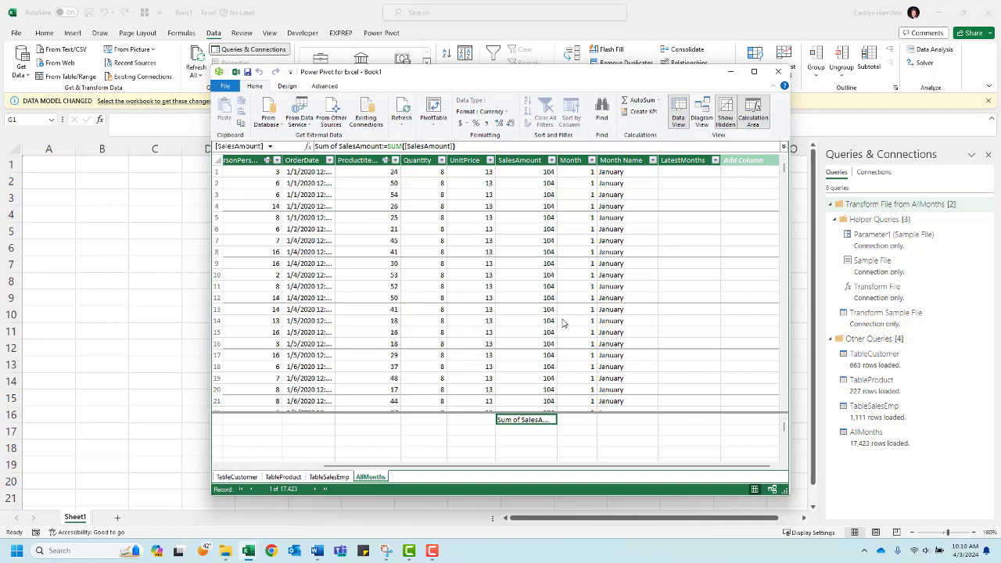
{"action": "left_click", "coordinate": [778, 71]}
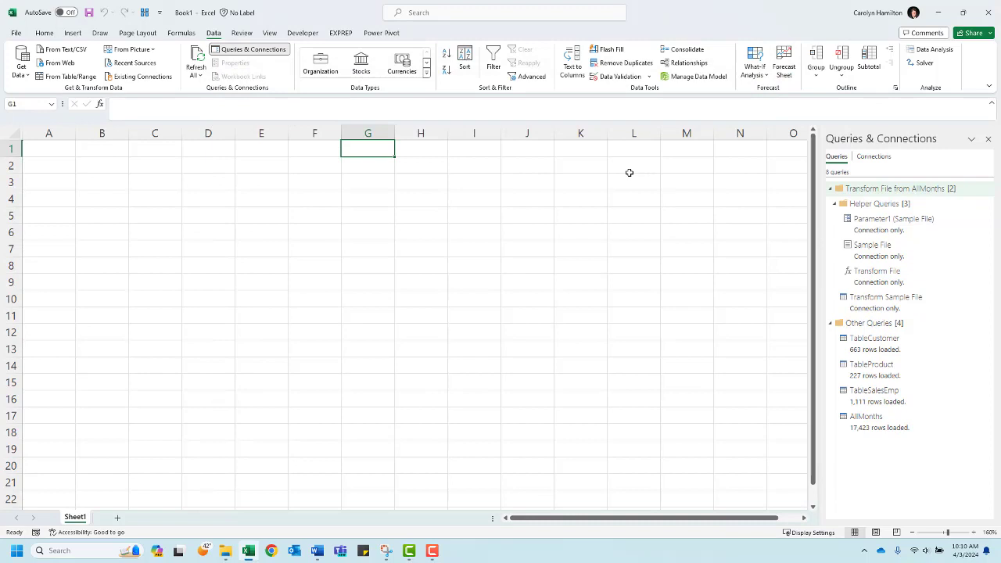
- Reopen the data model and check the AllMonths table in diagram view for the sales measure
{"action": "left_click", "coordinate": [687, 76]}
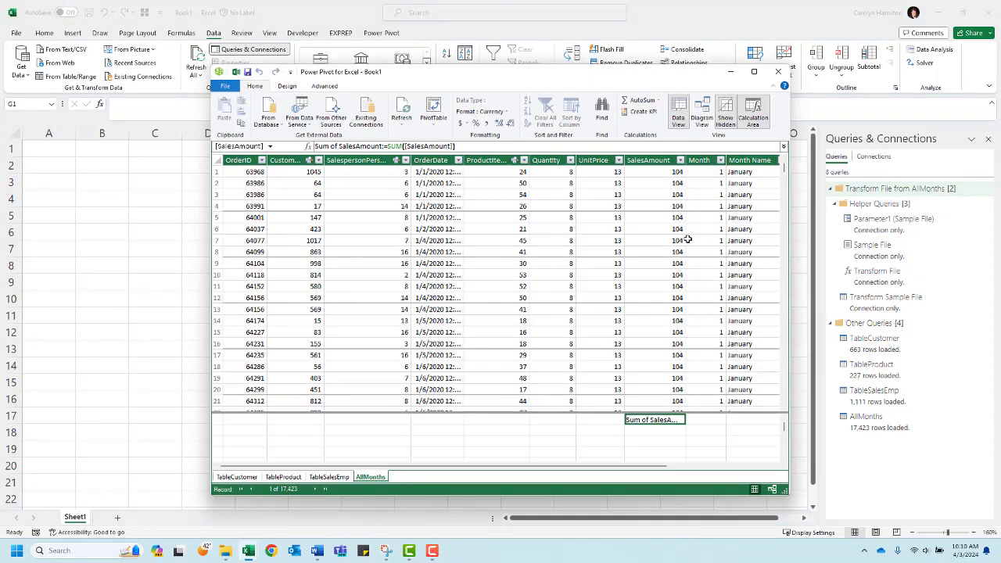
{"action": "left_click", "coordinate": [701, 113]}
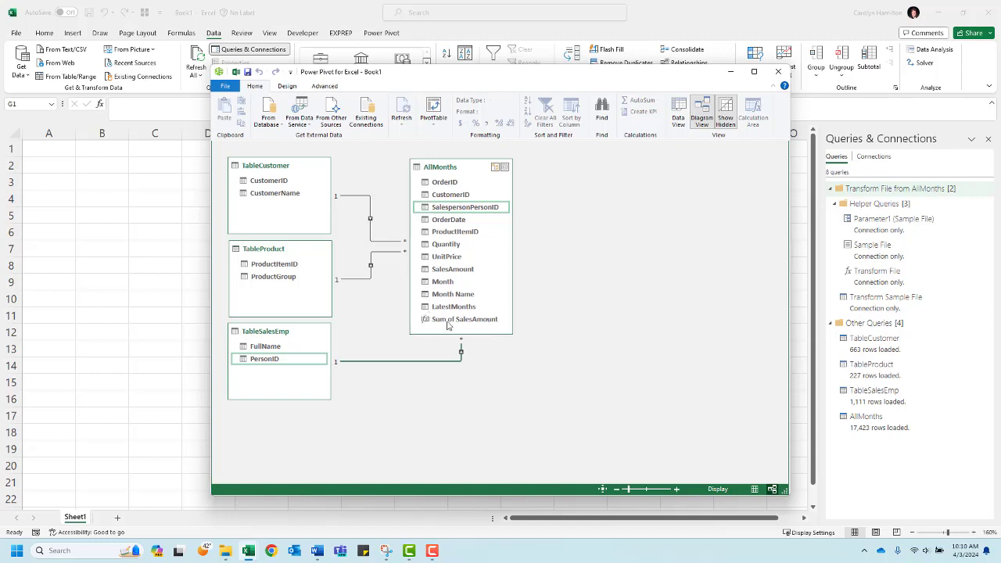
{"action": "left_click", "coordinate": [778, 71]}
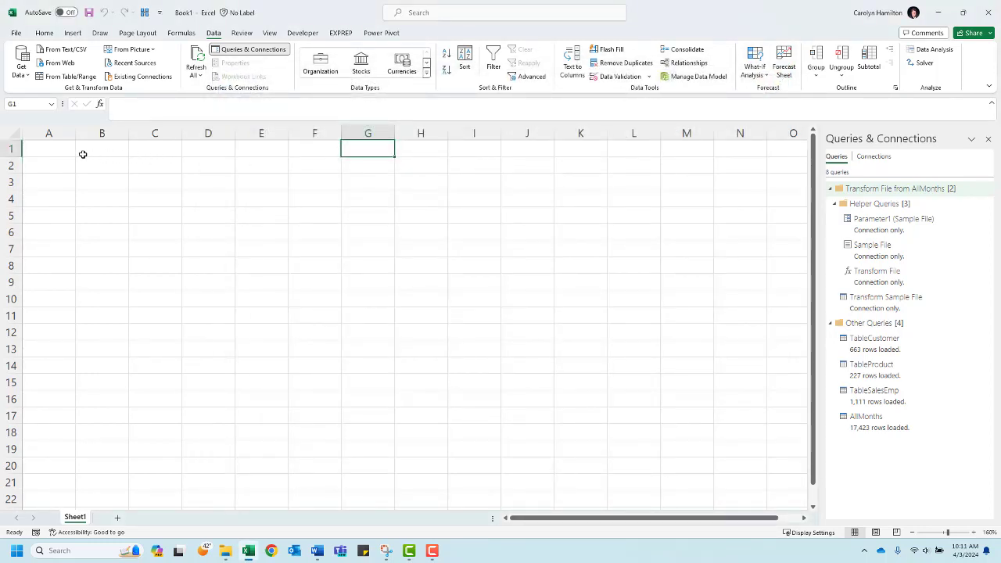
- Insert a PivotTable based on the Data Model at cell A1 of Sheet1
{"action": "left_click", "coordinate": [59, 150]}
{"action": "left_click", "coordinate": [73, 33]}
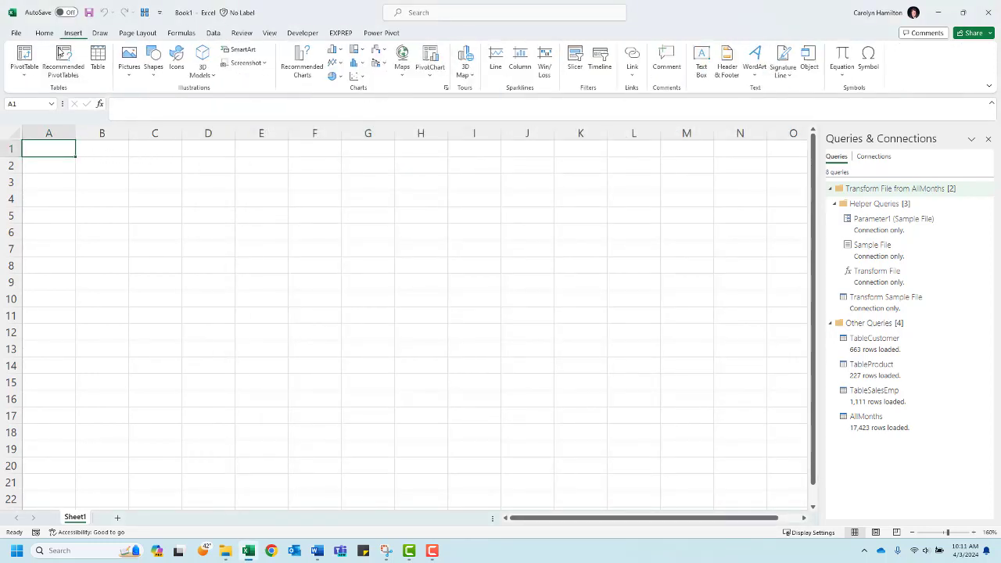
{"action": "left_click", "coordinate": [25, 75]}
{"action": "left_click", "coordinate": [47, 121]}
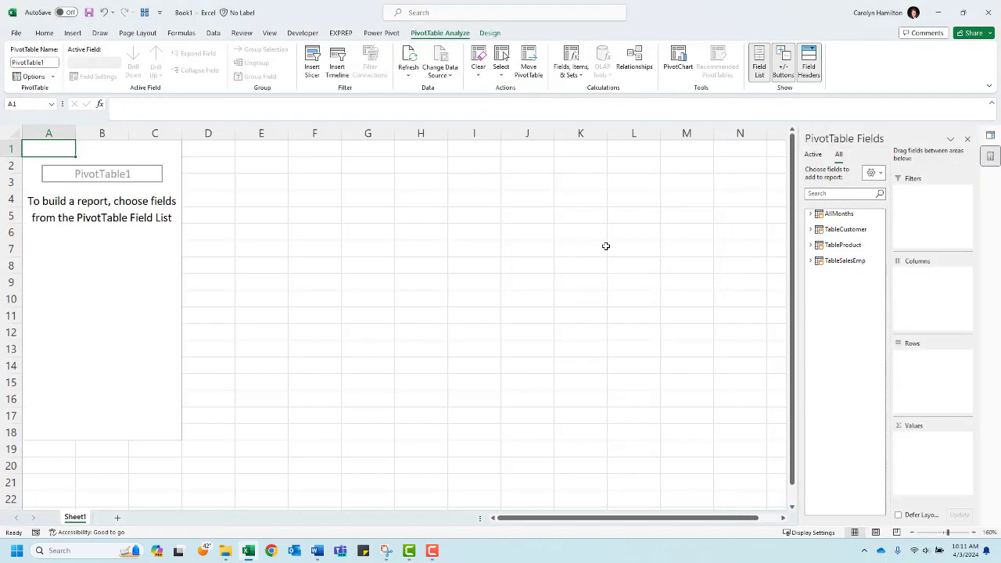
- Place LatestMonths from AllMonths as the PivotTable's filter and the Sum of SalesAmount measure as its values
{"action": "left_click", "coordinate": [811, 215]}
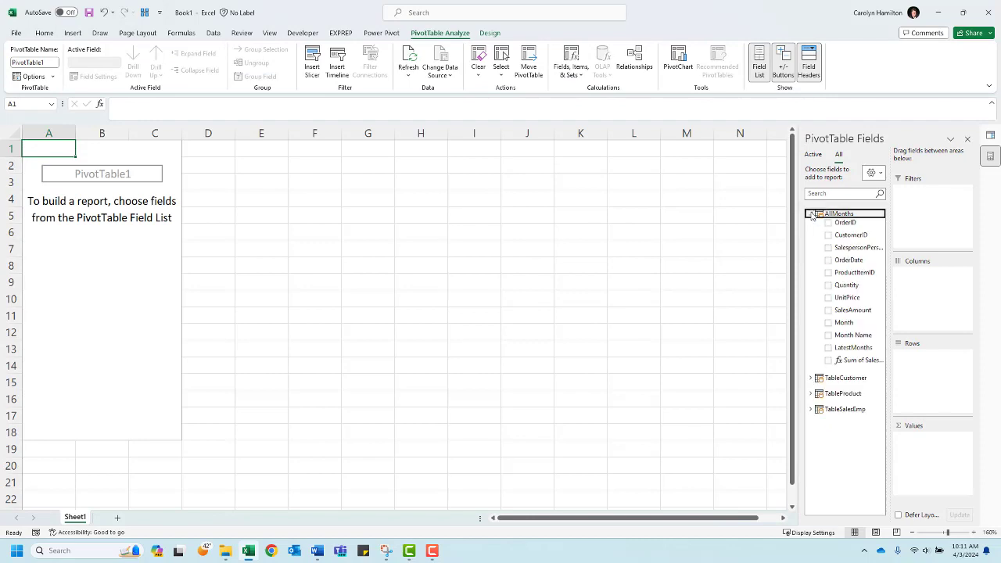
{"action": "left_click", "coordinate": [839, 350]}
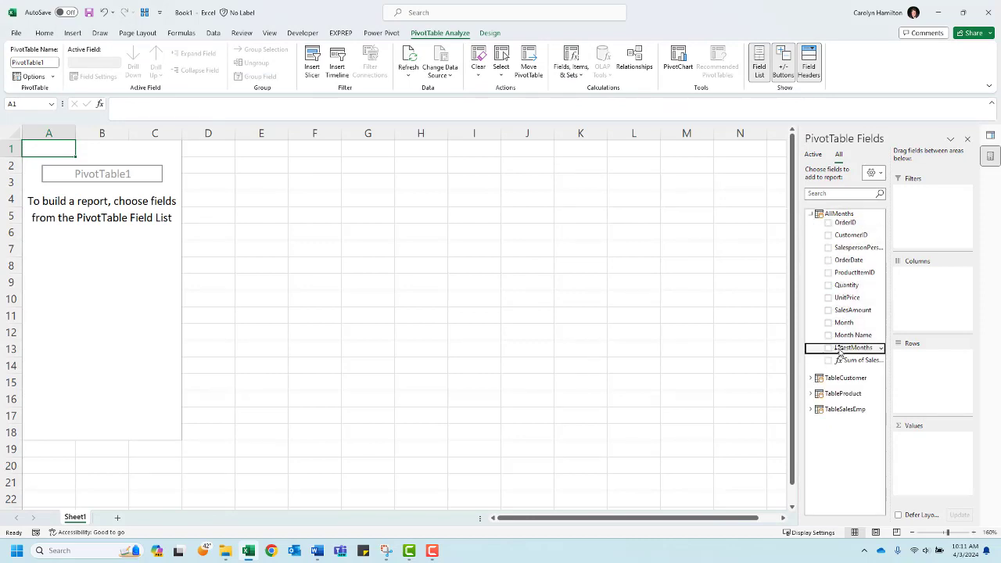
{"action": "left_click_drag", "start_coordinate": [840, 349], "coordinate": [925, 205]}
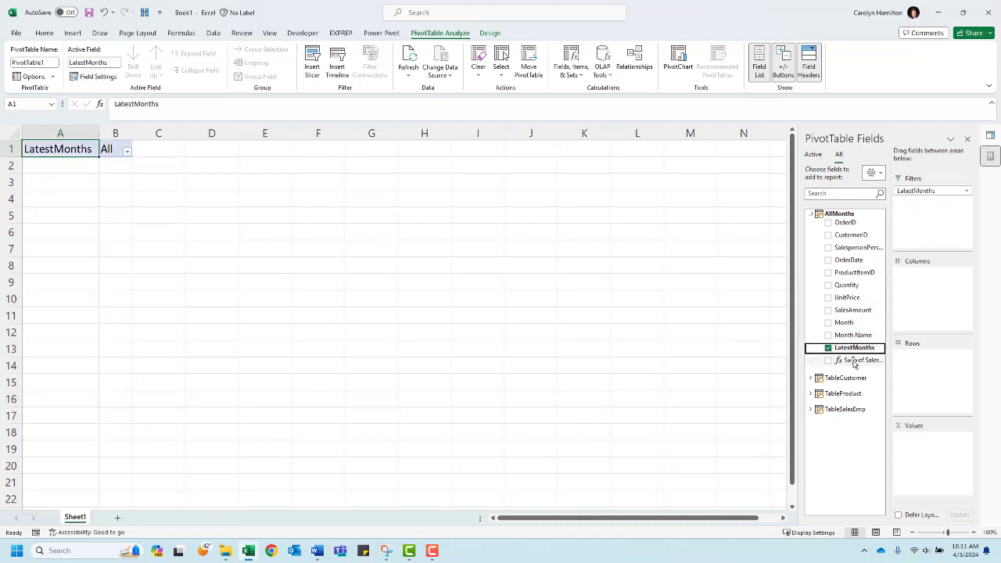
{"action": "left_click_drag", "start_coordinate": [861, 359], "coordinate": [929, 444]}
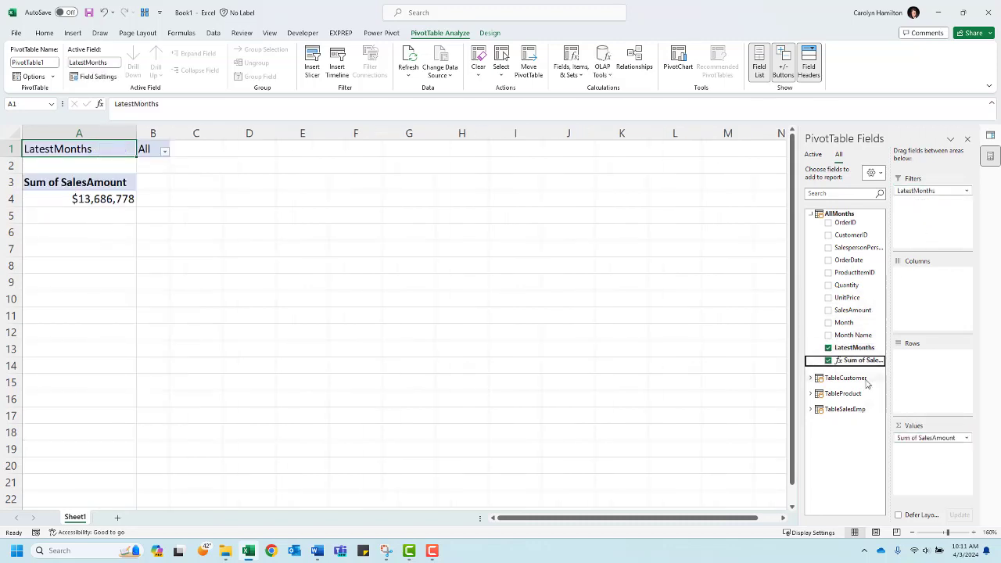
- Filter LatestMonths to Latest only, excluding blank and Previous, and add Month Name as the PivotTable's rows
{"action": "left_click", "coordinate": [165, 152]}
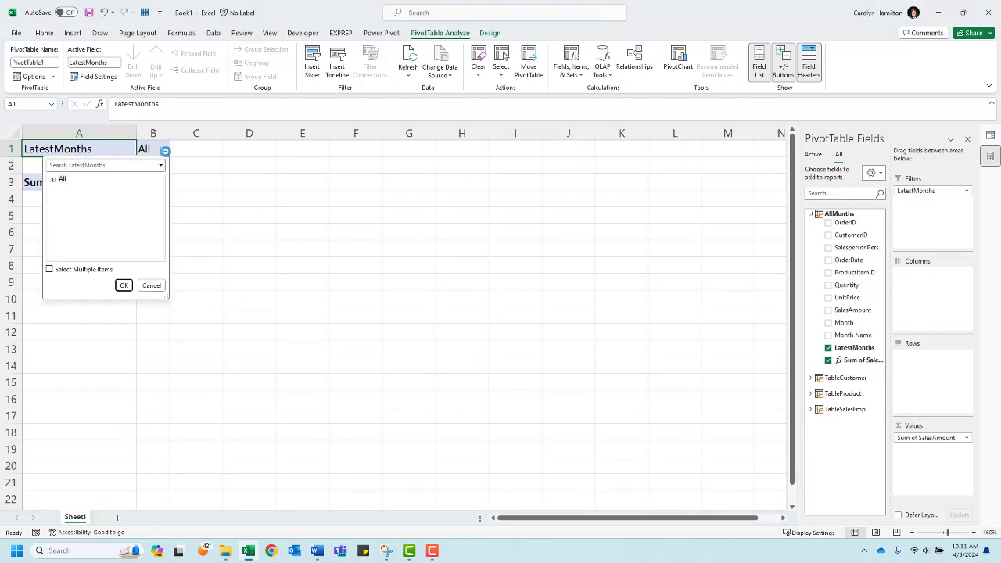
{"action": "left_click", "coordinate": [50, 269]}
{"action": "left_click", "coordinate": [54, 180]}
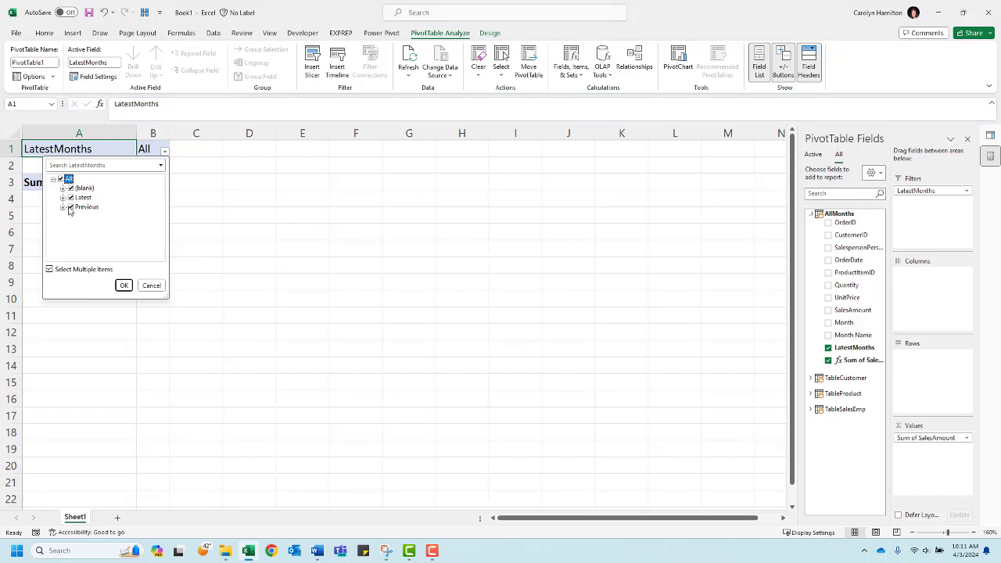
{"action": "left_click", "coordinate": [70, 206]}
{"action": "left_click", "coordinate": [70, 188]}
{"action": "left_click", "coordinate": [123, 286]}
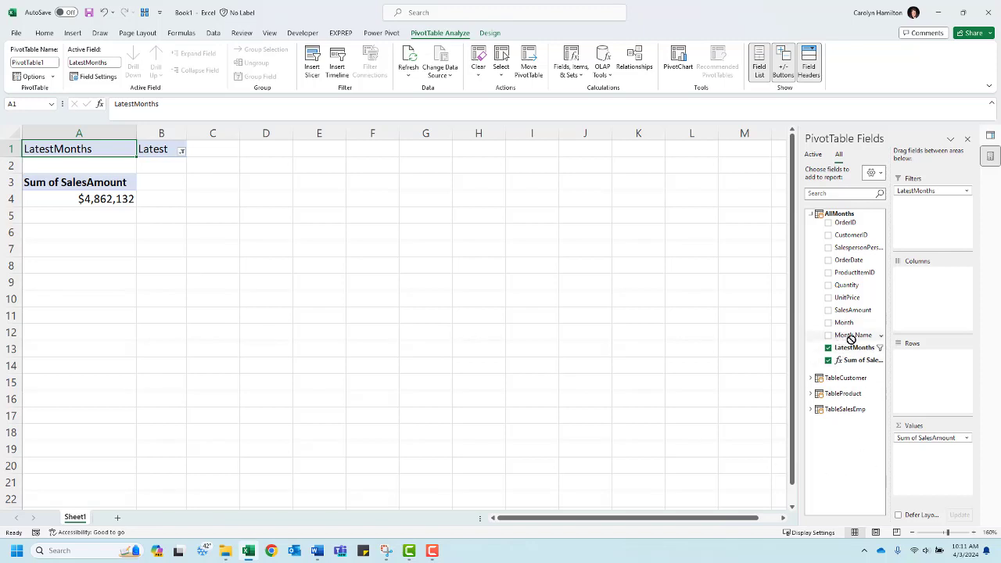
{"action": "left_click_drag", "start_coordinate": [851, 335], "coordinate": [929, 367]}
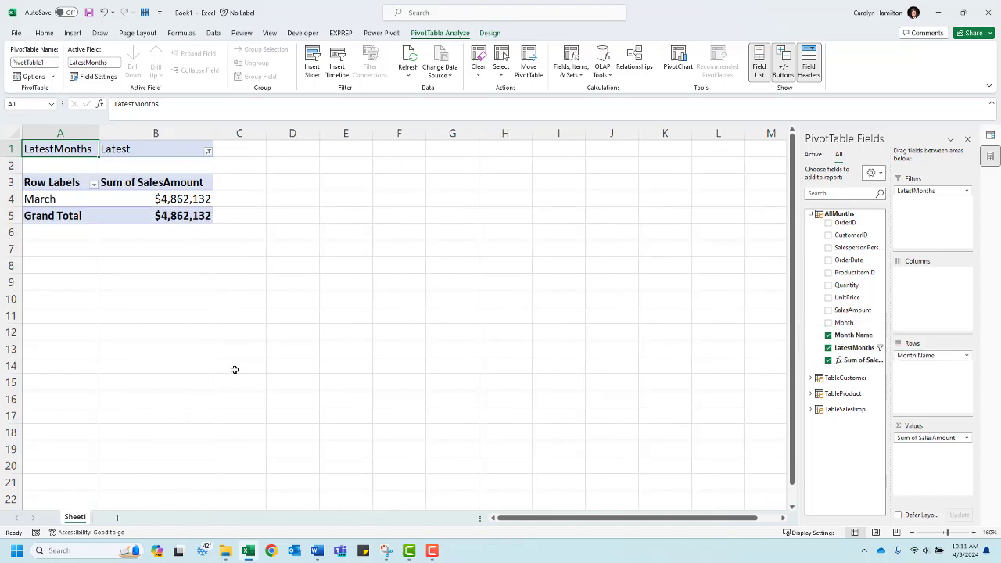
- Name cell A4, which holds the latest month's label, as latest
{"action": "left_click", "coordinate": [245, 147]}
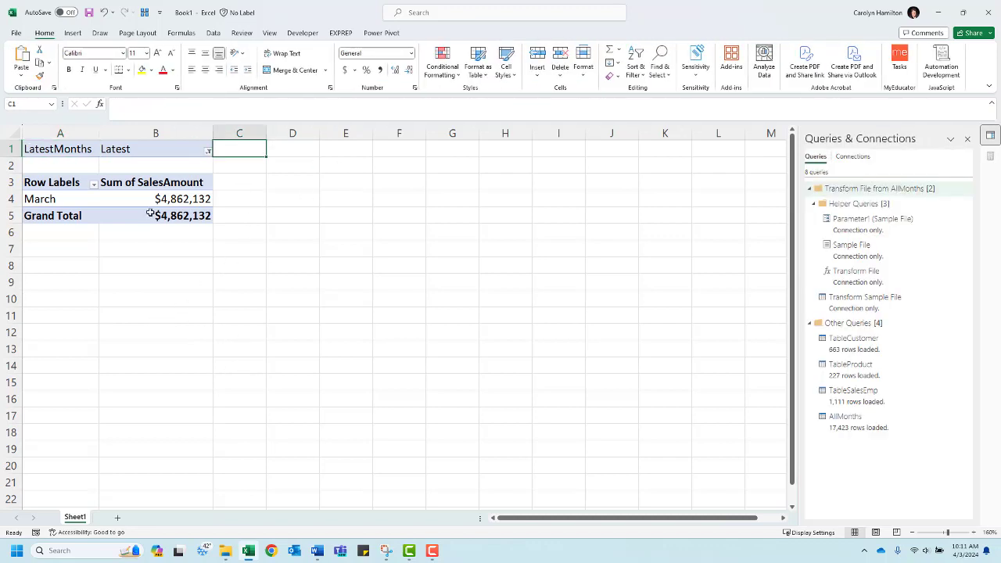
{"action": "left_click", "coordinate": [56, 201]}
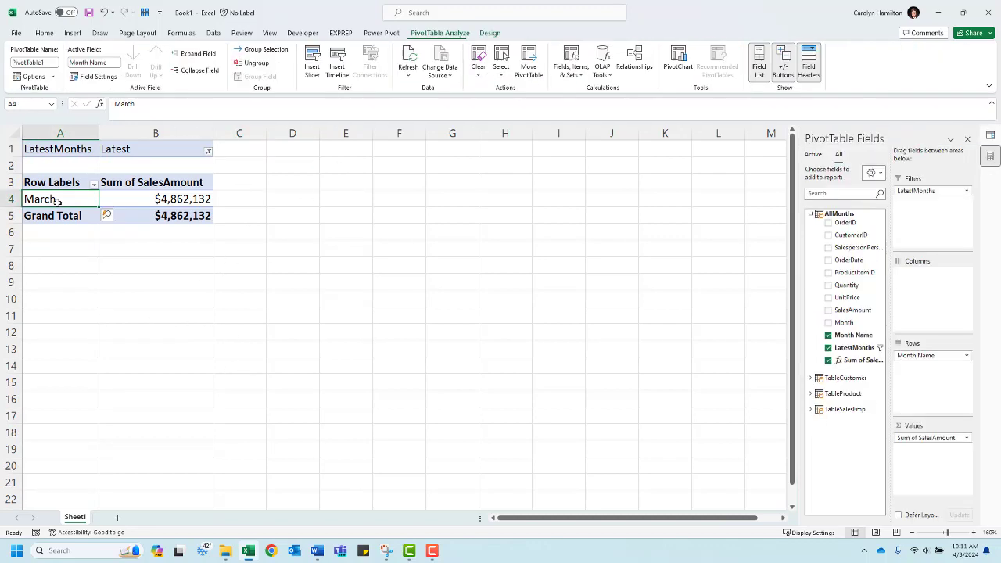
{"action": "left_click", "coordinate": [25, 103]}
{"action": "key", "text": "BackSpace"}
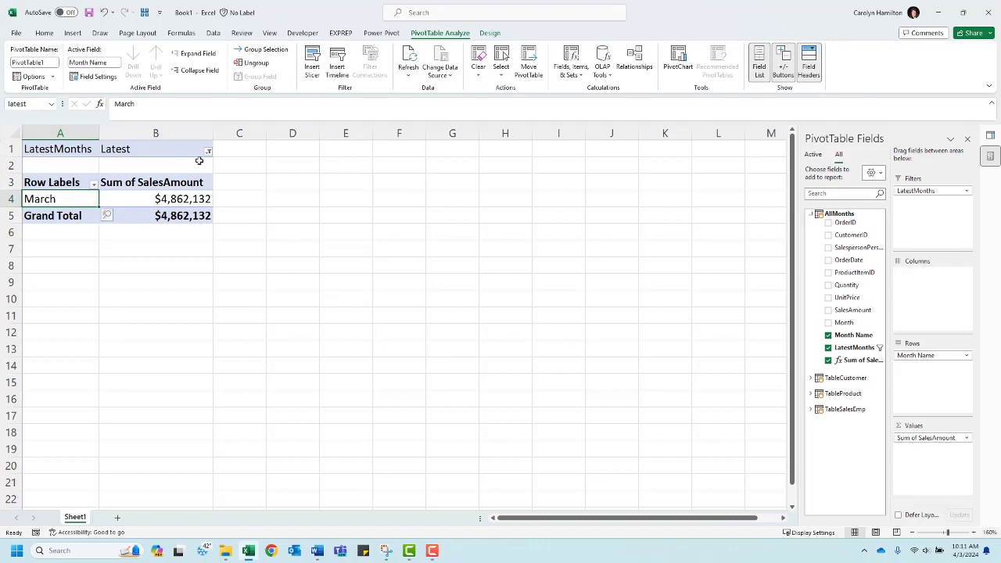
{"action": "left_click", "coordinate": [241, 195]}
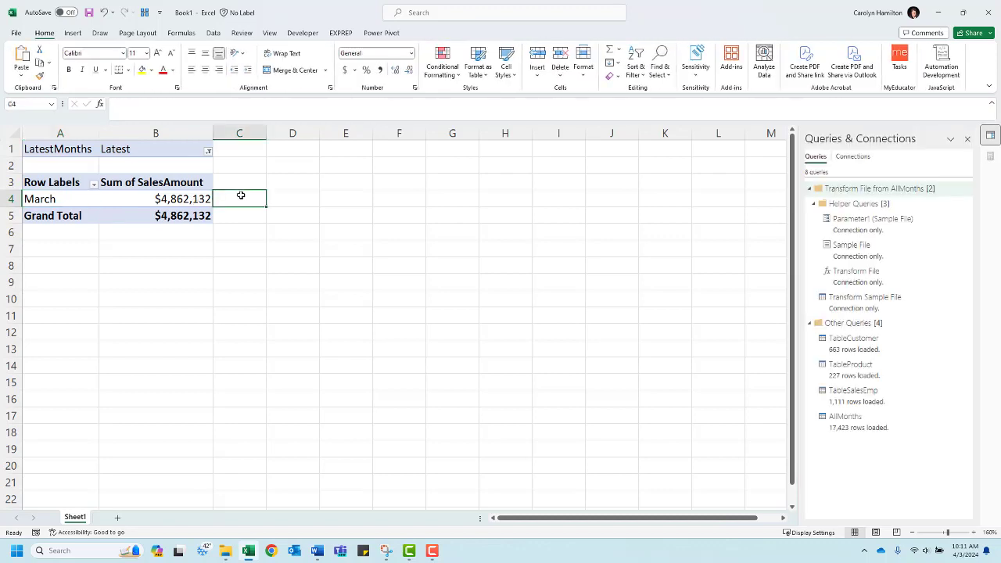
{"action": "type", "text": "="}
{"action": "left_click", "coordinate": [151, 198]}
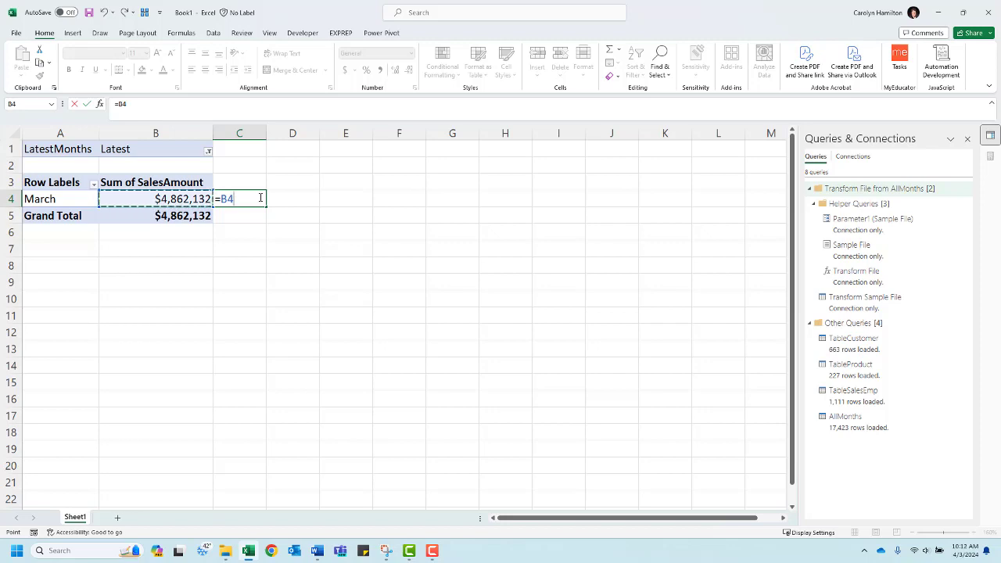
{"action": "key", "text": "Escape"}
- Paste the latest month's sales amount from B4 into C4 as a link and widen column C to fit it
{"action": "left_click", "coordinate": [178, 198]}
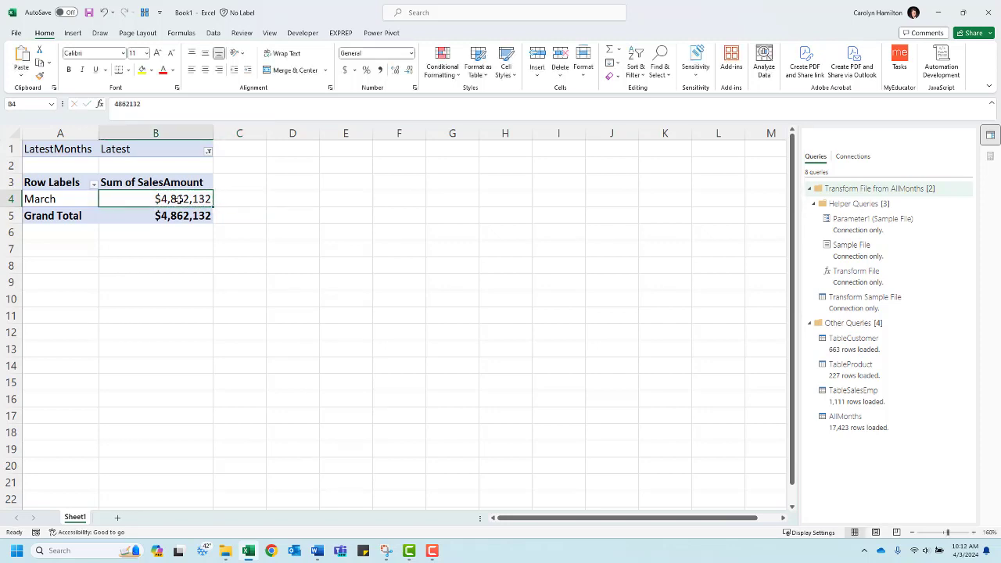
{"action": "key", "text": "ctrl+c"}
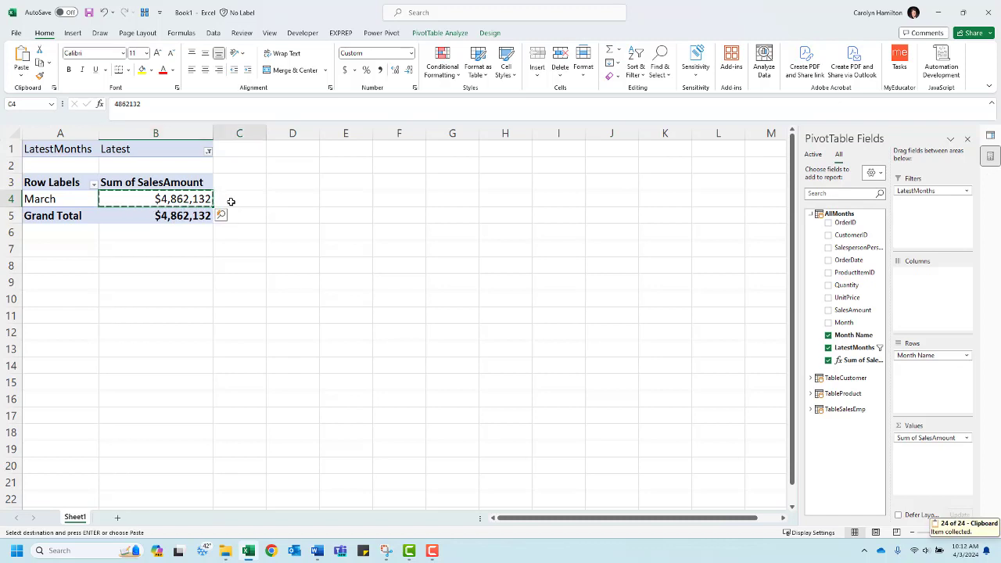
{"action": "left_click", "coordinate": [231, 201]}
{"action": "key", "text": "ctrl+v"}
{"action": "left_click", "coordinate": [296, 216]}
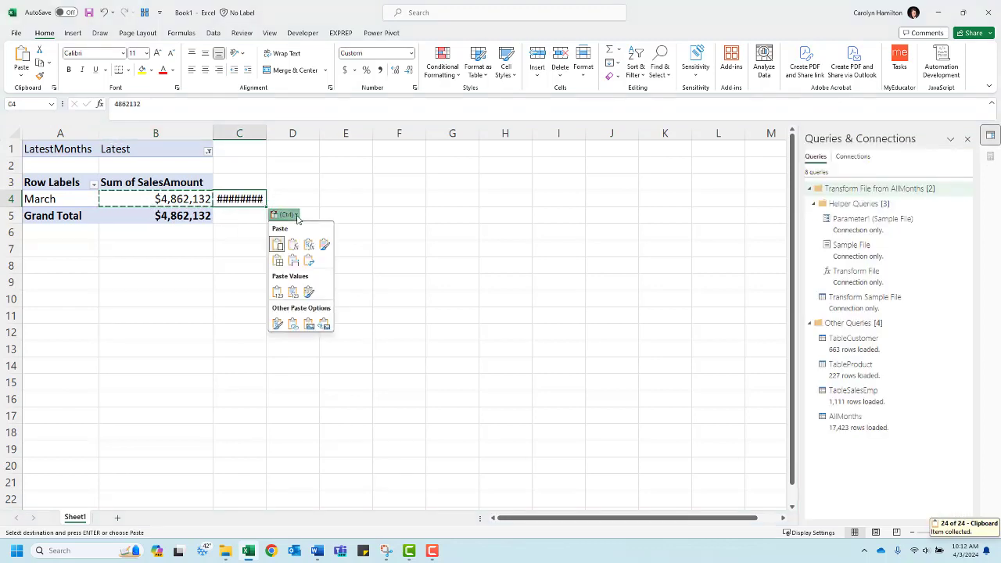
{"action": "left_click", "coordinate": [294, 324]}
{"action": "double_click", "coordinate": [266, 133]}
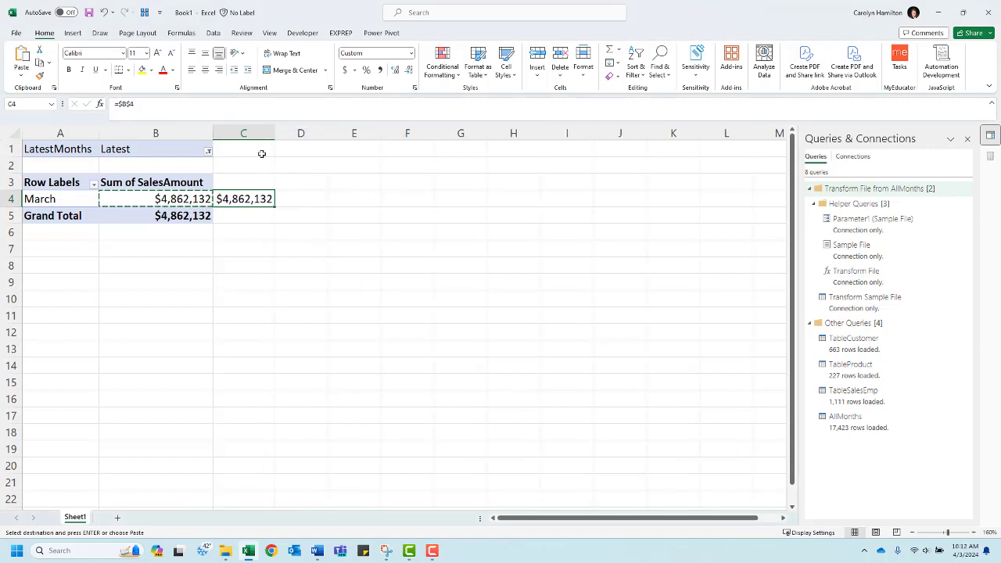
{"action": "key", "text": "Escape"}
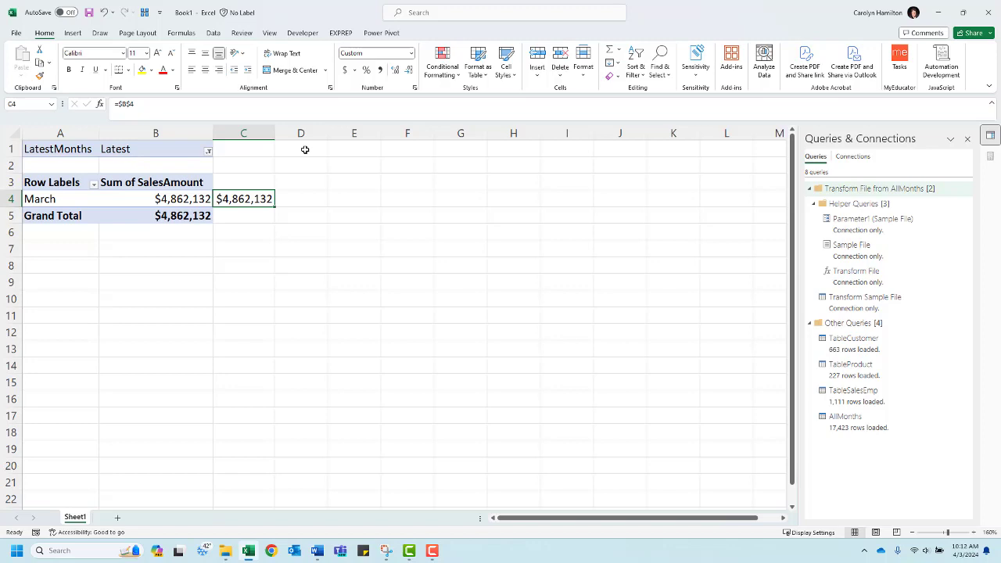
- Copy the latest-month PivotTable in A1:B5 to cell D1 and widen column E
{"action": "left_click_drag", "start_coordinate": [90, 151], "coordinate": [165, 209]}
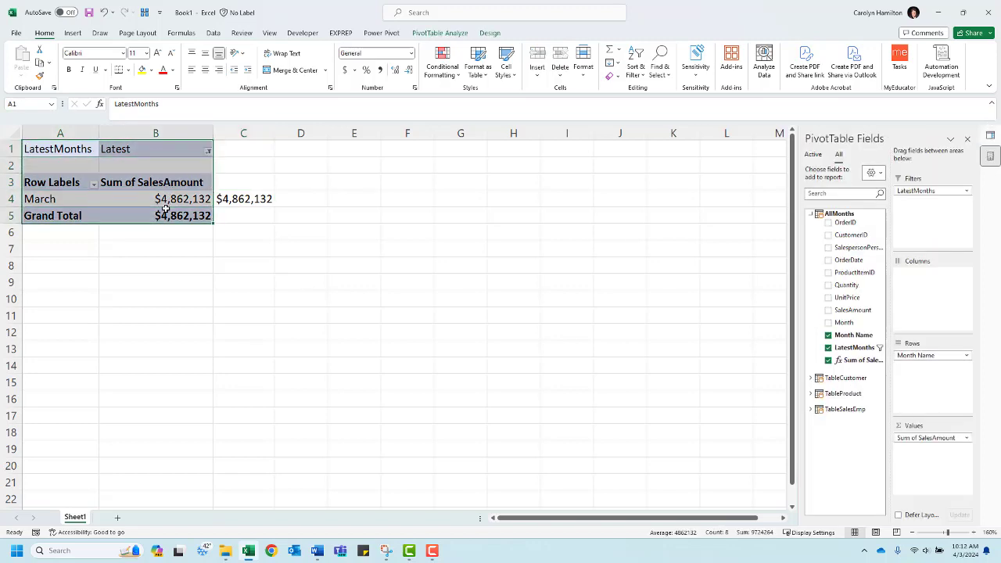
{"action": "key", "text": "ctrl+c"}
{"action": "left_click", "coordinate": [304, 150]}
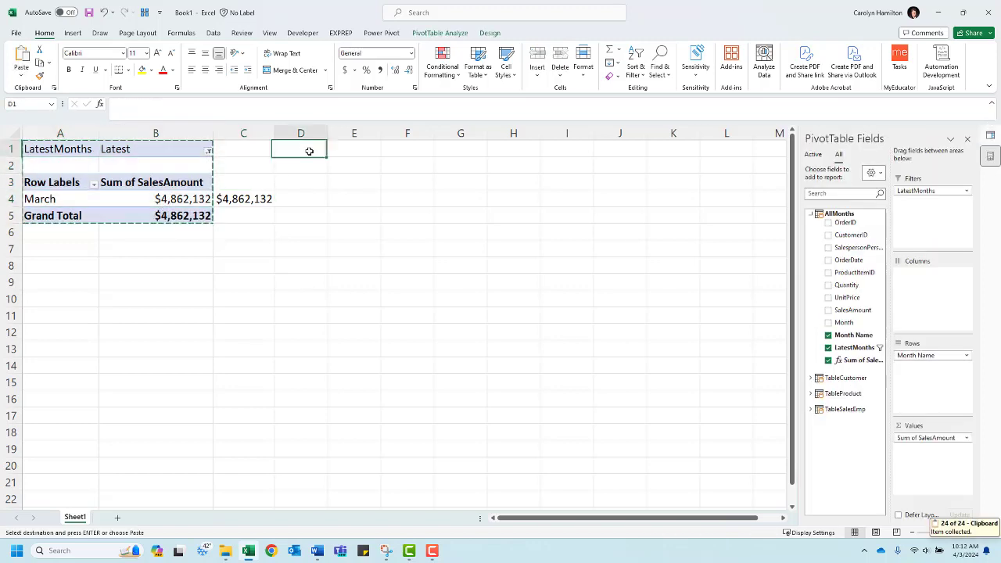
{"action": "key", "text": "ctrl+v"}
{"action": "left_click_drag", "start_coordinate": [379, 135], "coordinate": [442, 135]}
- Filter the copied PivotTable's LatestMonths to Previous instead of Latest, and give its month cell D4 a name starting with prev
{"action": "left_click", "coordinate": [436, 150]}
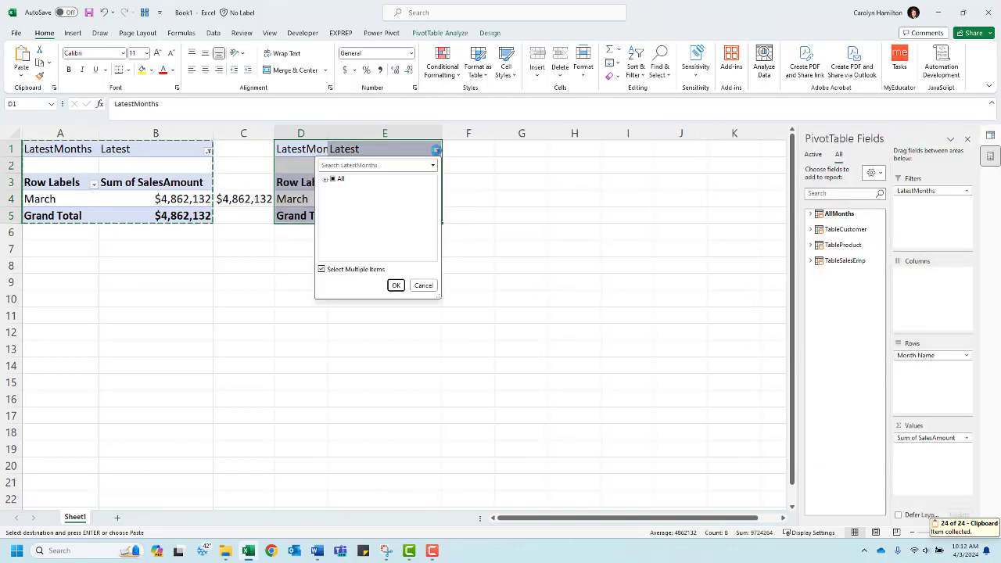
{"action": "left_click", "coordinate": [326, 179]}
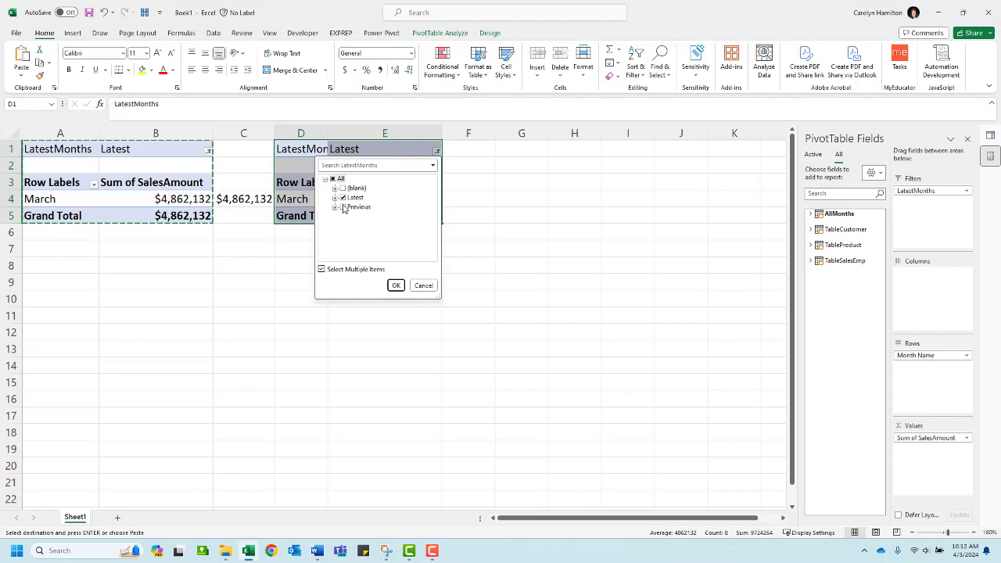
{"action": "left_click", "coordinate": [342, 207]}
{"action": "left_click", "coordinate": [343, 198]}
{"action": "left_click", "coordinate": [396, 286]}
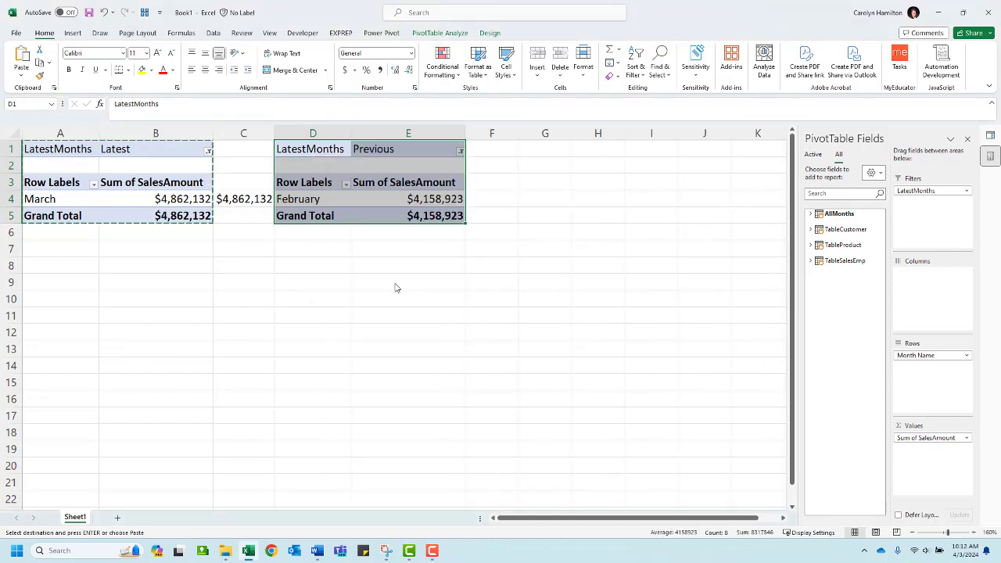
{"action": "left_click", "coordinate": [312, 200]}
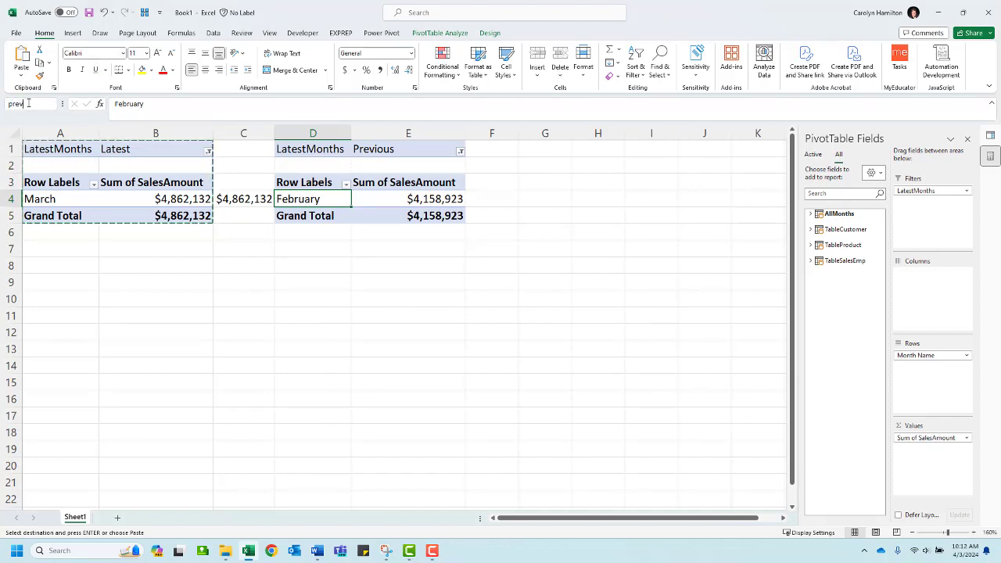
- Paste the previous month's sales amount from E4 into F4 as a link and widen column F to fit it
{"action": "left_click", "coordinate": [415, 199]}
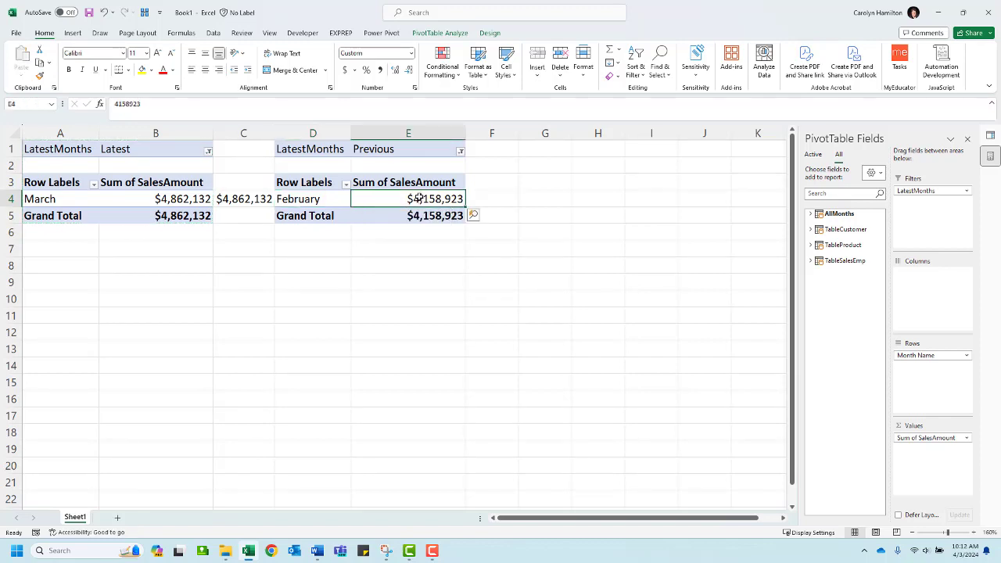
{"action": "key", "text": "ctrl+c"}
{"action": "left_click", "coordinate": [488, 197]}
{"action": "key", "text": "ctrl+v"}
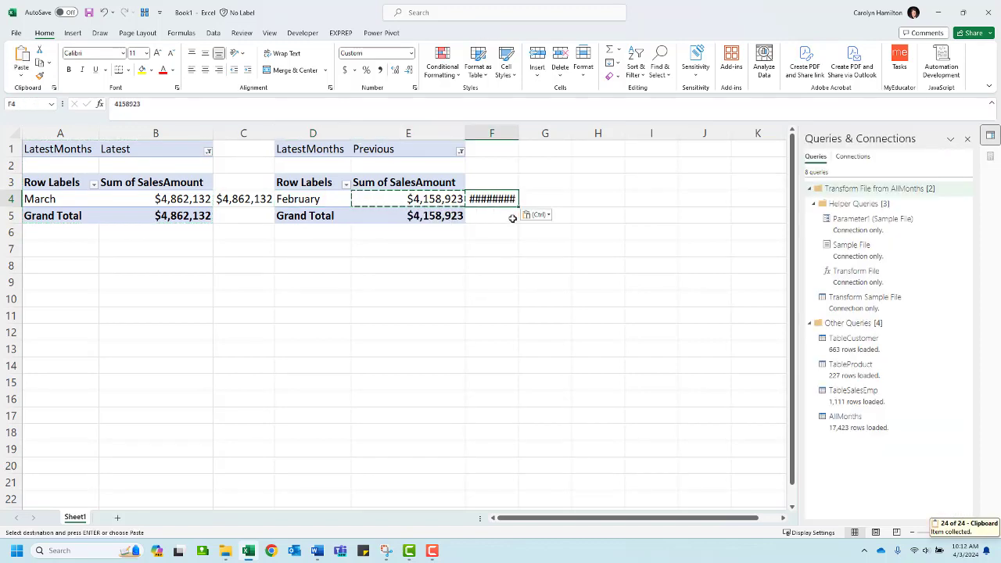
{"action": "left_click", "coordinate": [548, 215]}
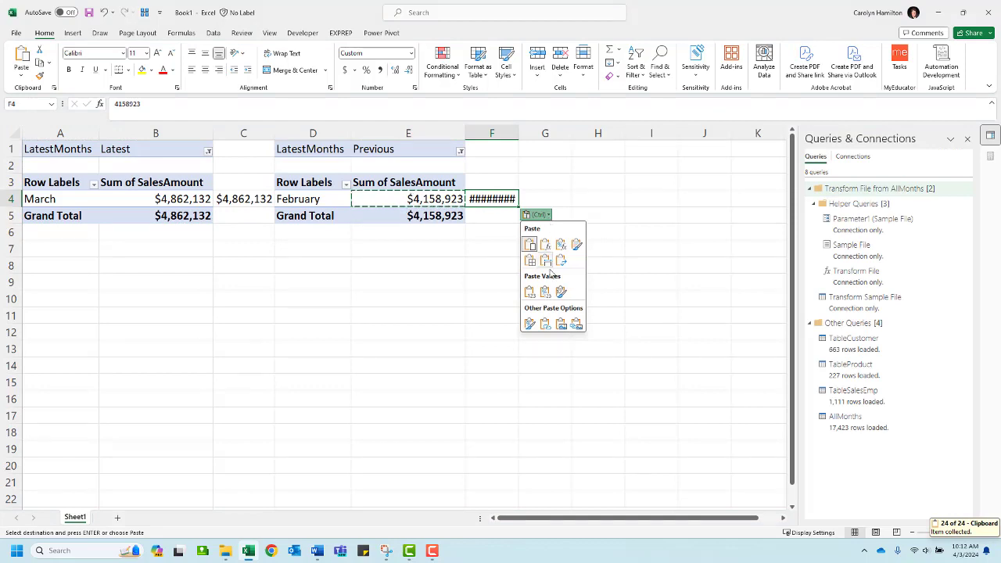
{"action": "left_click", "coordinate": [548, 323]}
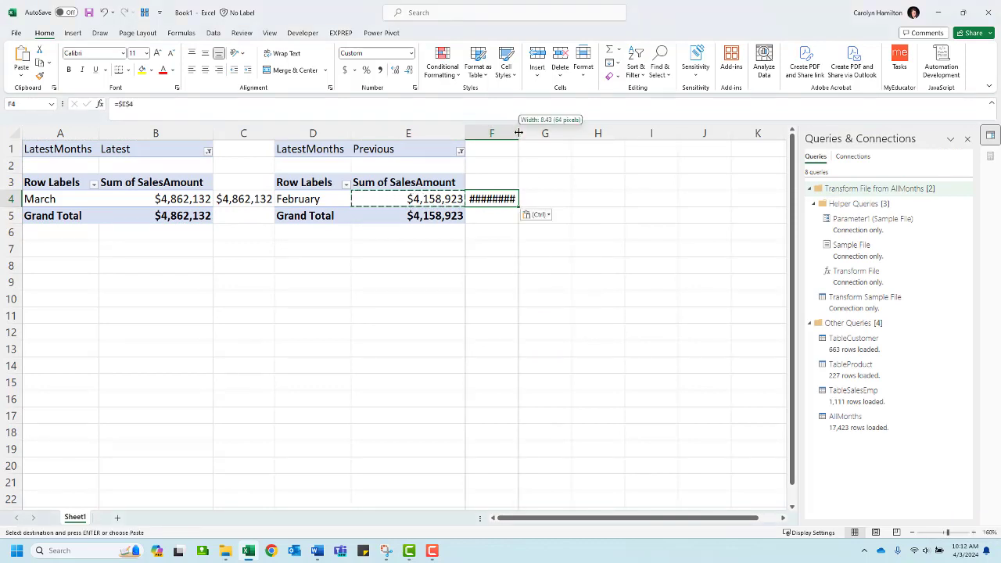
{"action": "double_click", "coordinate": [518, 132]}
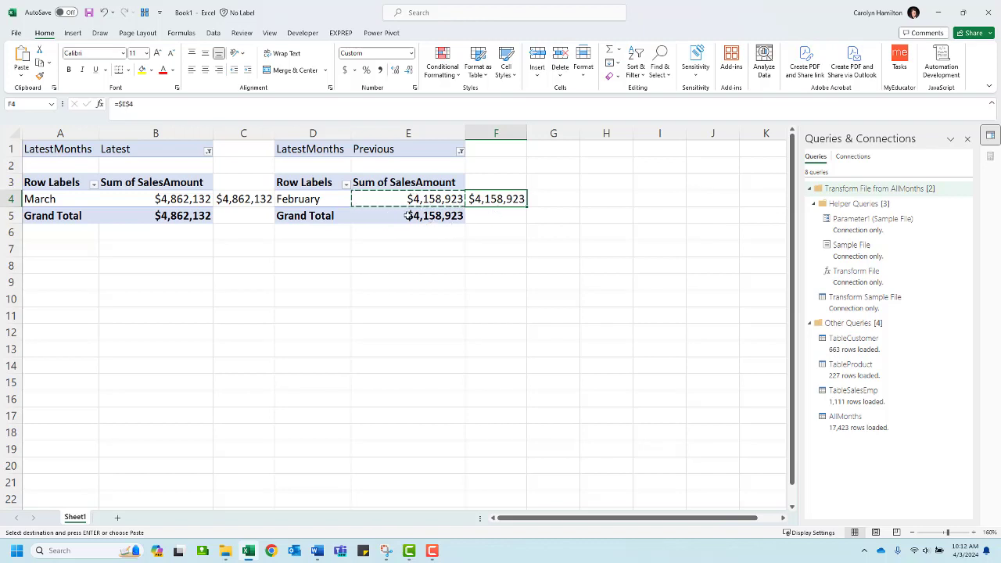
- Turn off the grand totals for rows and columns in both the Previous and the Latest PivotTables
{"action": "left_click", "coordinate": [447, 215]}
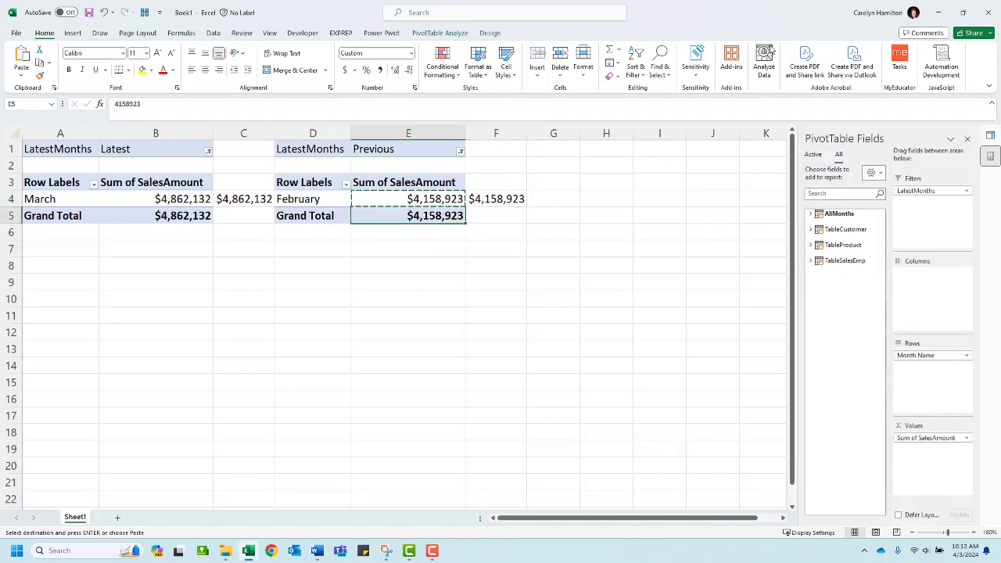
{"action": "left_click", "coordinate": [489, 33]}
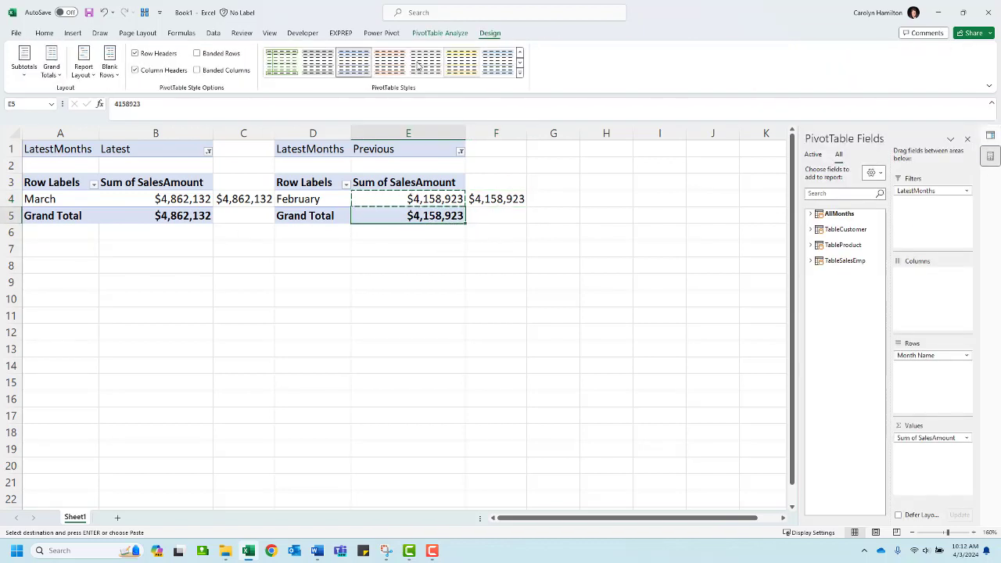
{"action": "left_click", "coordinate": [47, 68]}
{"action": "left_click", "coordinate": [100, 89]}
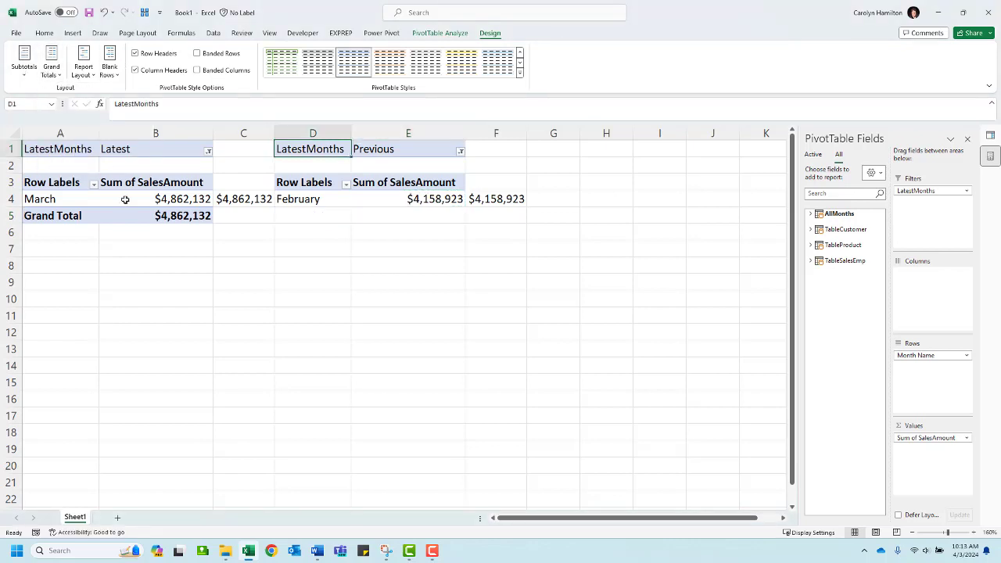
{"action": "left_click", "coordinate": [141, 219]}
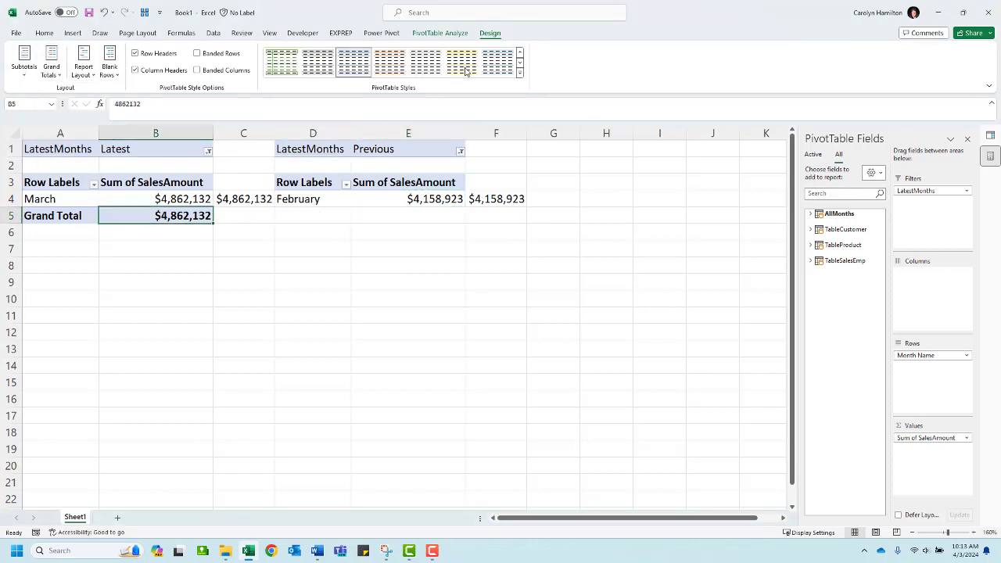
{"action": "left_click", "coordinate": [51, 64]}
{"action": "left_click", "coordinate": [388, 264]}
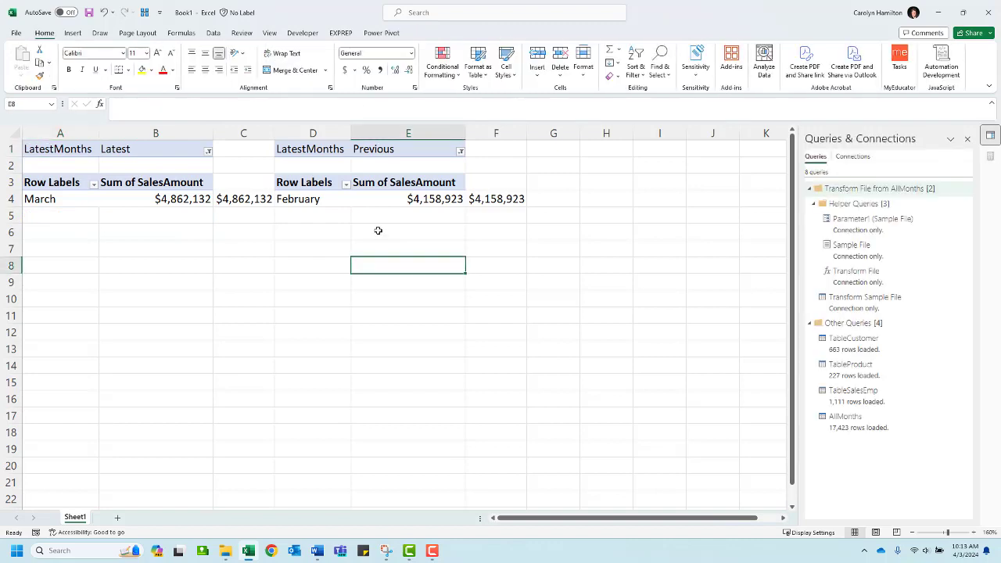
{"action": "mouse_move", "coordinate": [499, 519]}
{"action": "left_mouse_down"}
{"action": "mouse_move", "coordinate": [508, 519]}
{"action": "mouse_move", "coordinate": [499, 518]}
{"action": "left_mouse_up"}
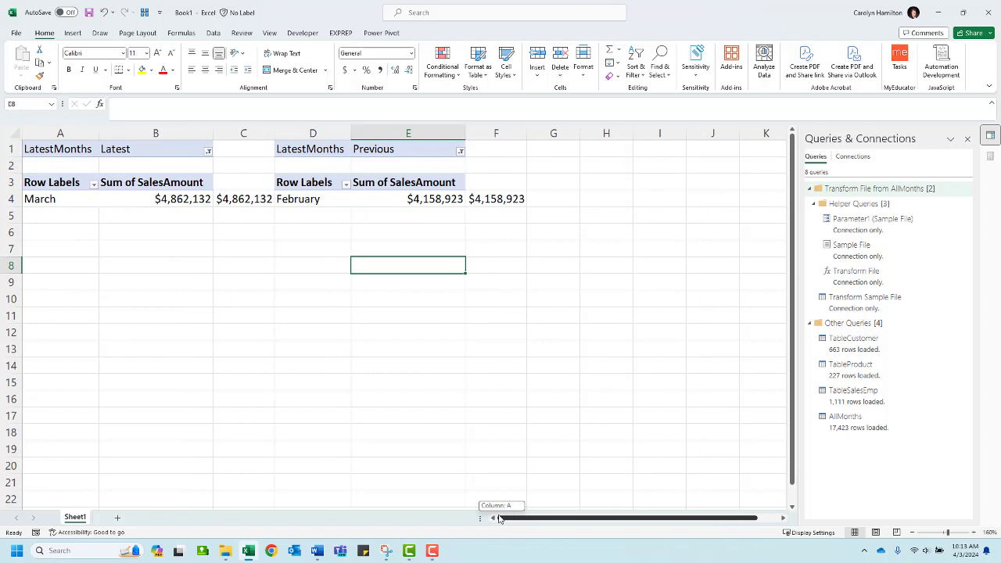
{"action": "left_click_drag", "start_coordinate": [503, 519], "coordinate": [524, 519]}
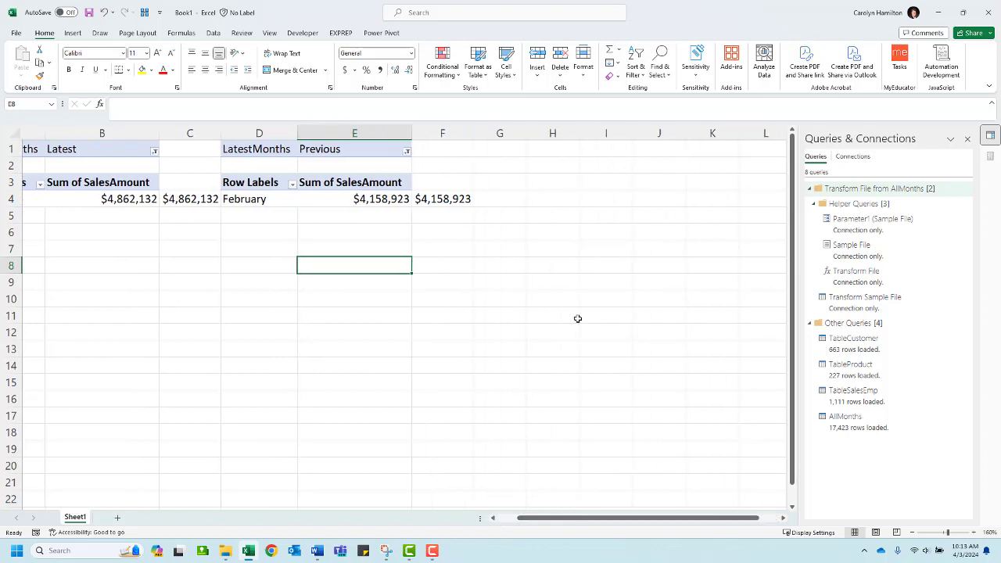
{"action": "left_click", "coordinate": [516, 150]}
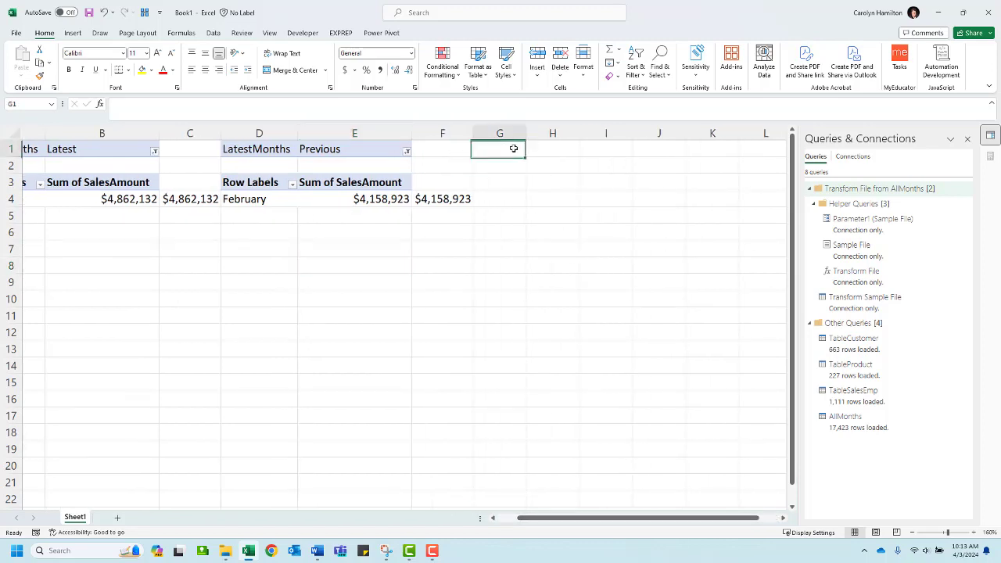
{"action": "left_click", "coordinate": [72, 33]}
{"action": "left_click", "coordinate": [415, 260]}
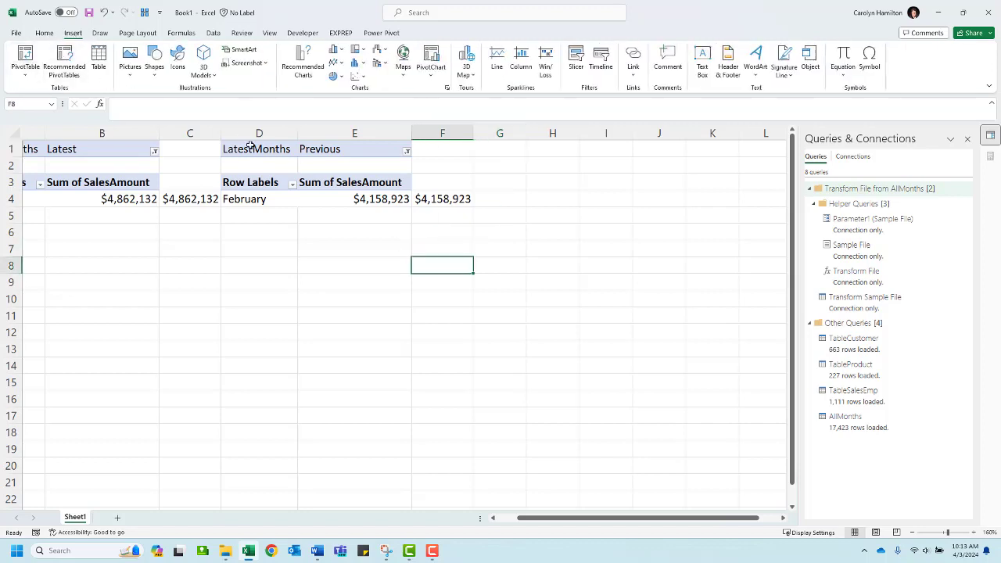
- Copy the previous-month PivotTable in D1:E4 to cell G1 and widen column G
{"action": "left_click_drag", "start_coordinate": [248, 149], "coordinate": [368, 197]}
{"action": "key", "text": "ctrl+c"}
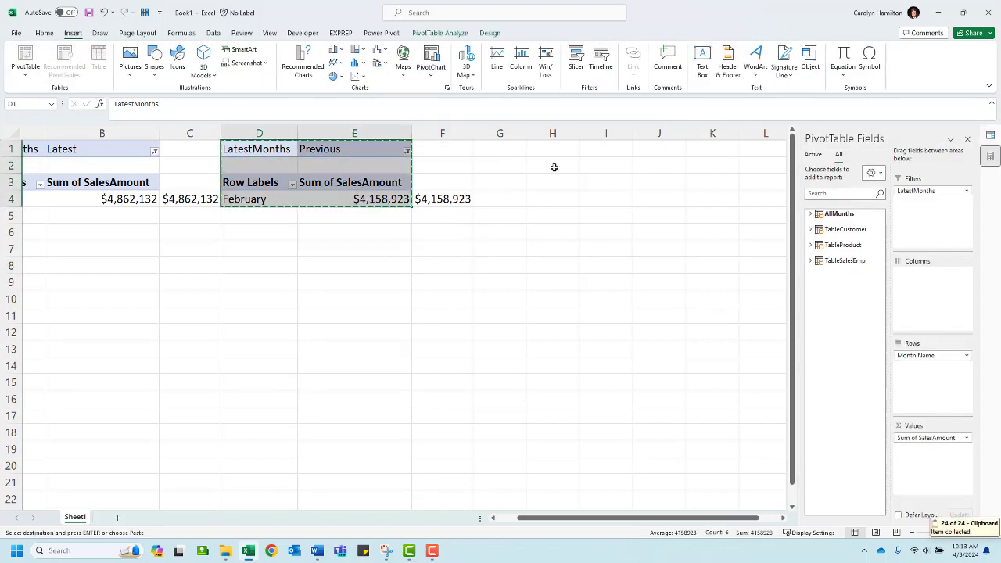
{"action": "left_click", "coordinate": [499, 147]}
{"action": "key", "text": "ctrl+v"}
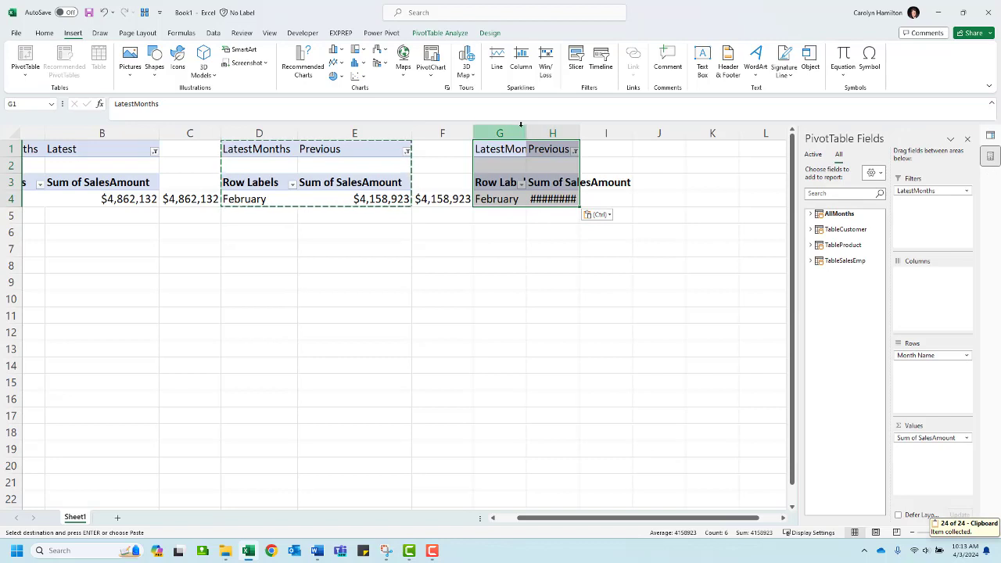
{"action": "left_click_drag", "start_coordinate": [525, 133], "coordinate": [542, 133]}
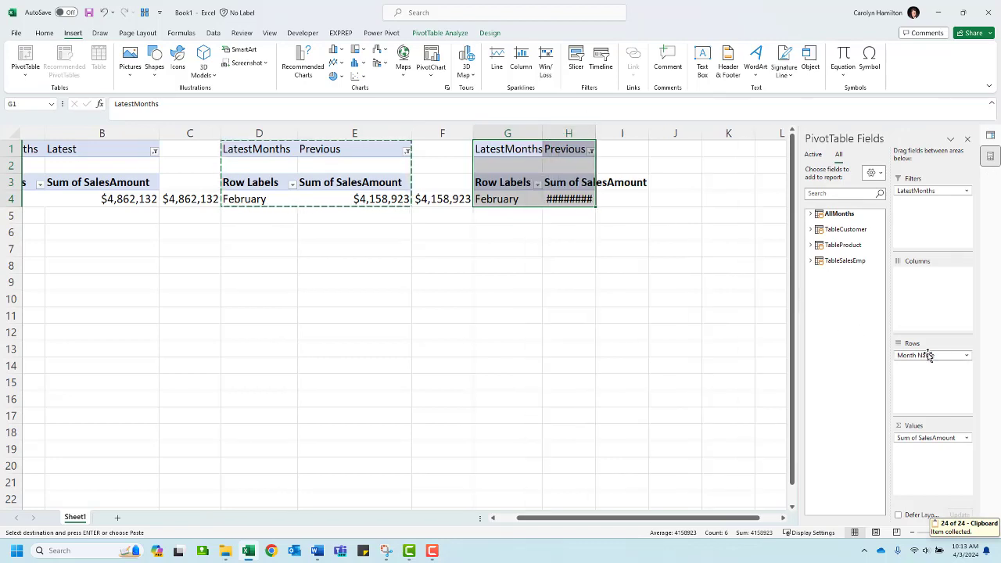
- Replace Month Name with ProductGroup from TableProduct as the rows of the PivotTable at G1
{"action": "left_click_drag", "start_coordinate": [930, 356], "coordinate": [852, 309]}
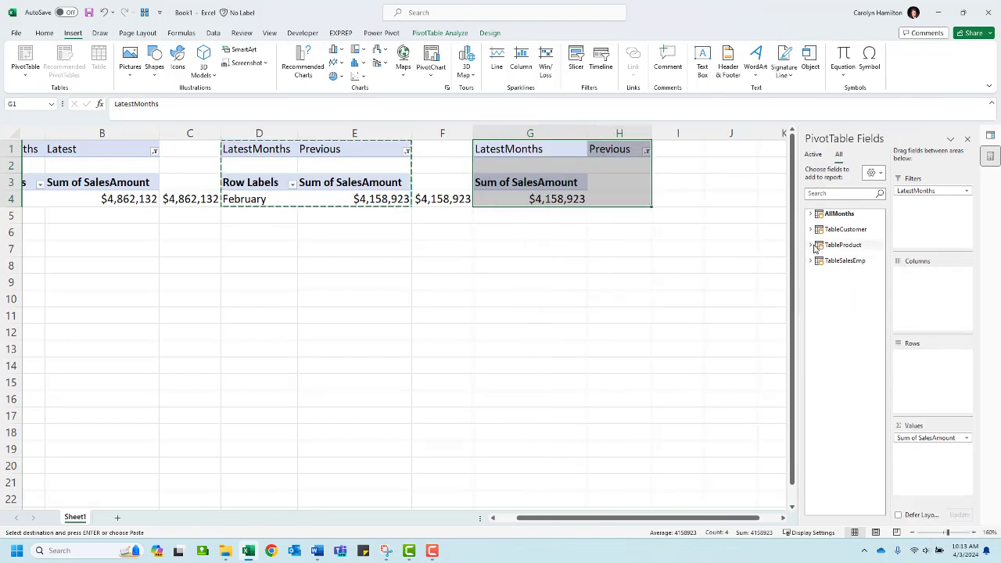
{"action": "left_click", "coordinate": [814, 246]}
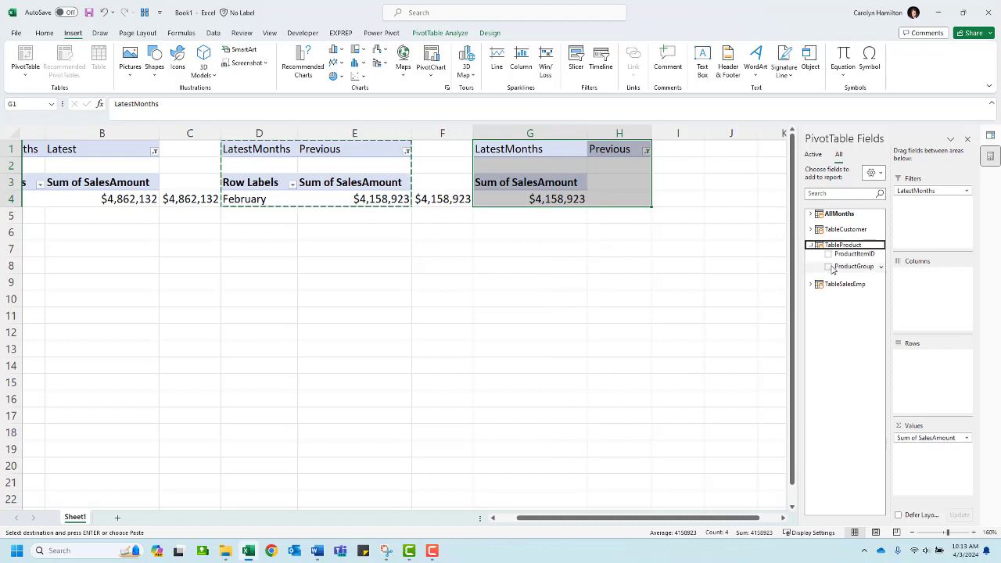
{"action": "left_click_drag", "start_coordinate": [854, 266], "coordinate": [913, 368]}
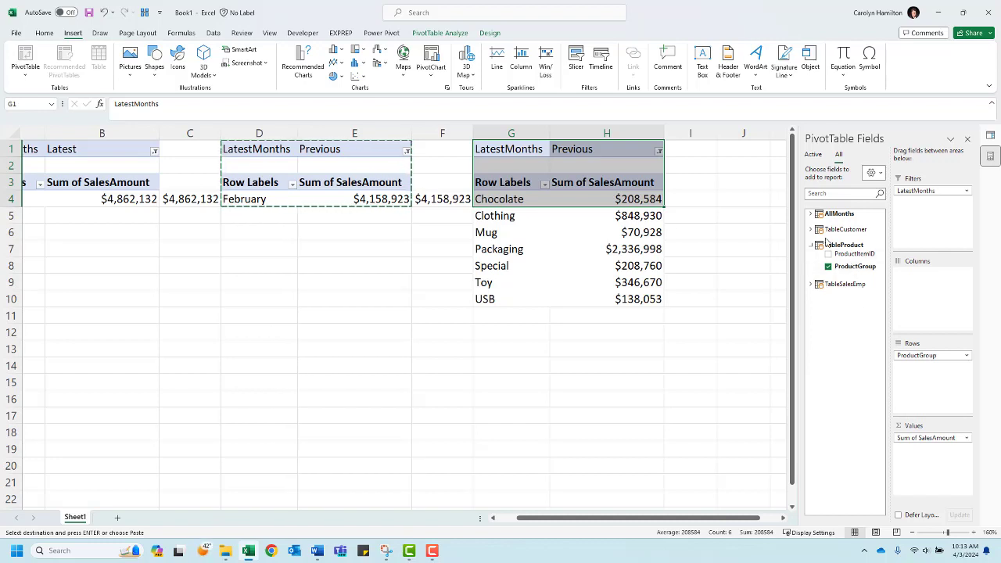
- Move LatestMonths to the columns of the product group PivotTable and include Latest alongside Previous in its column filter
{"action": "left_click", "coordinate": [810, 214]}
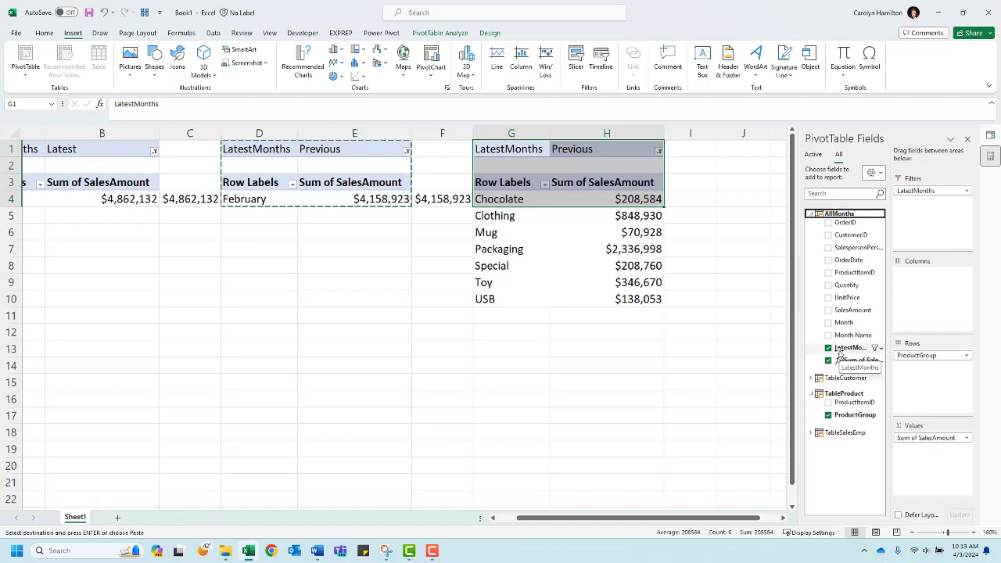
{"action": "left_click_drag", "start_coordinate": [839, 353], "coordinate": [935, 283]}
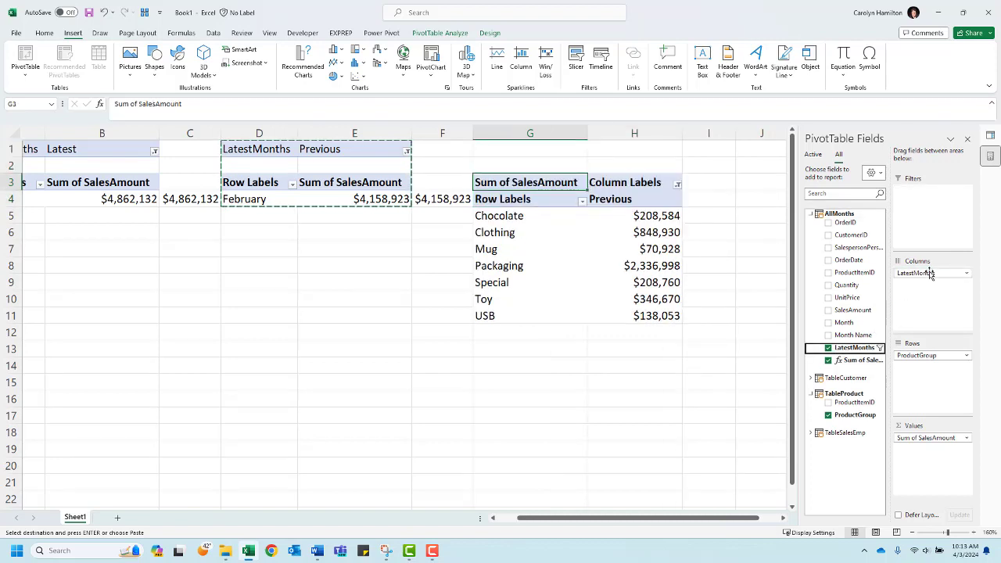
{"action": "left_click_drag", "start_coordinate": [930, 274], "coordinate": [928, 275]}
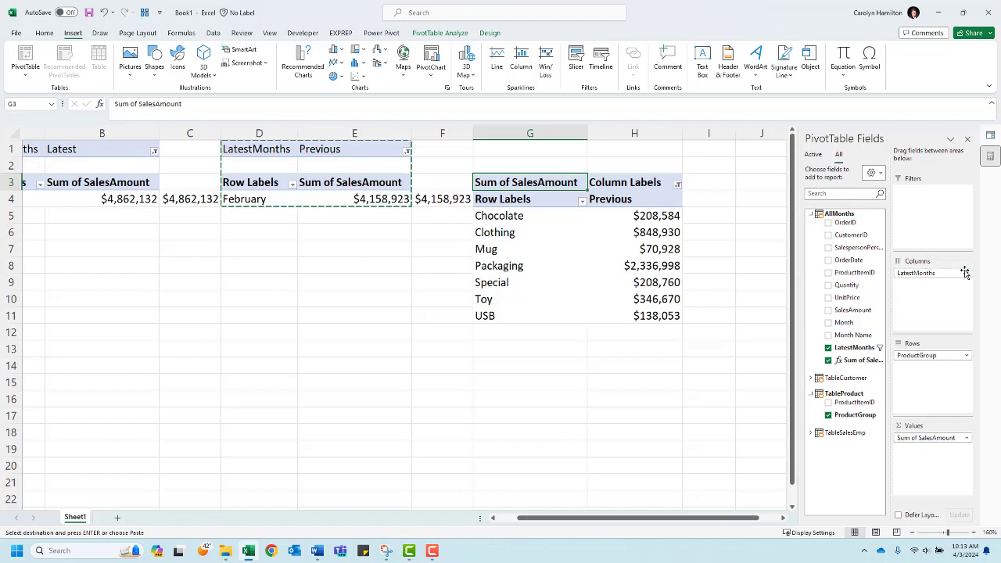
{"action": "left_click", "coordinate": [677, 186]}
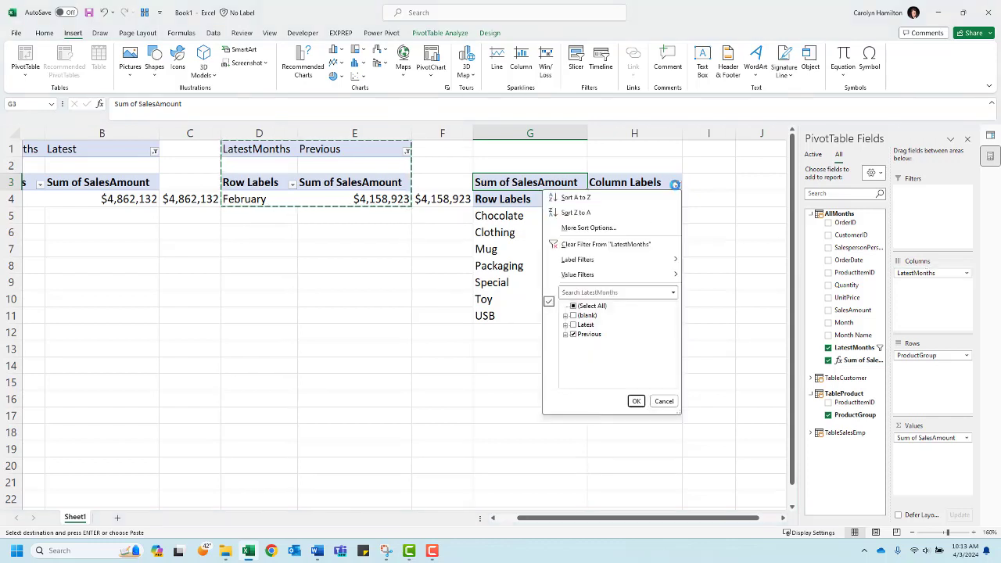
{"action": "left_click", "coordinate": [574, 325]}
{"action": "left_click", "coordinate": [635, 401]}
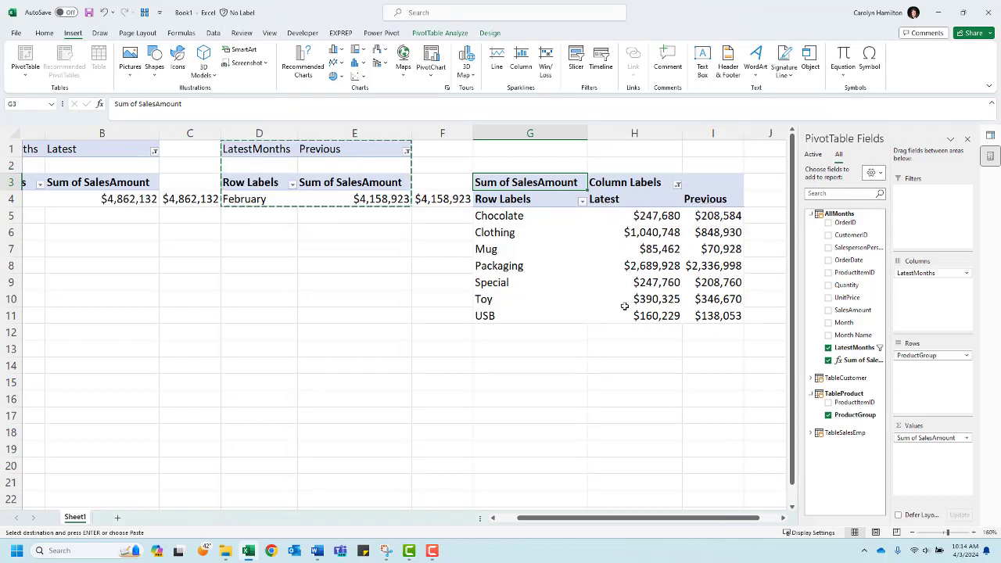
- Sort the product groups in the PivotTable at G3 by the Latest sales amounts, largest to smallest
{"action": "left_click", "coordinate": [617, 216]}
{"action": "right_click", "coordinate": [618, 217]}
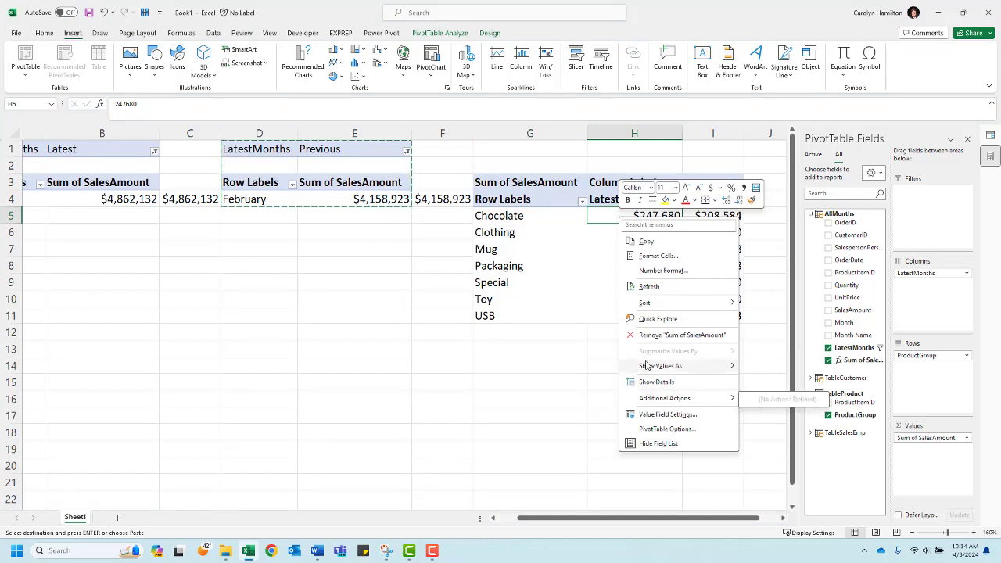
{"action": "mouse_move", "coordinate": [661, 311]}
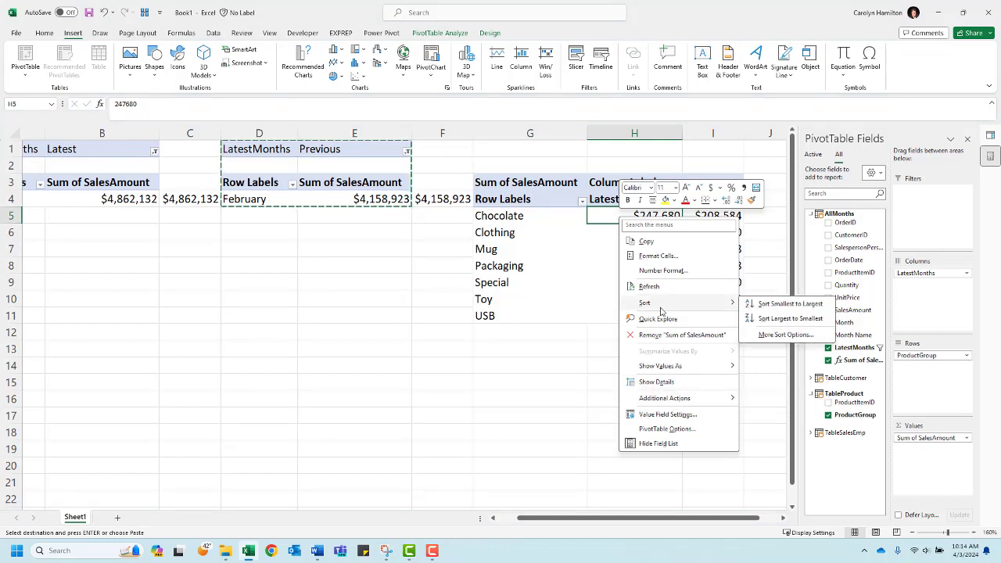
{"action": "left_click", "coordinate": [786, 319]}
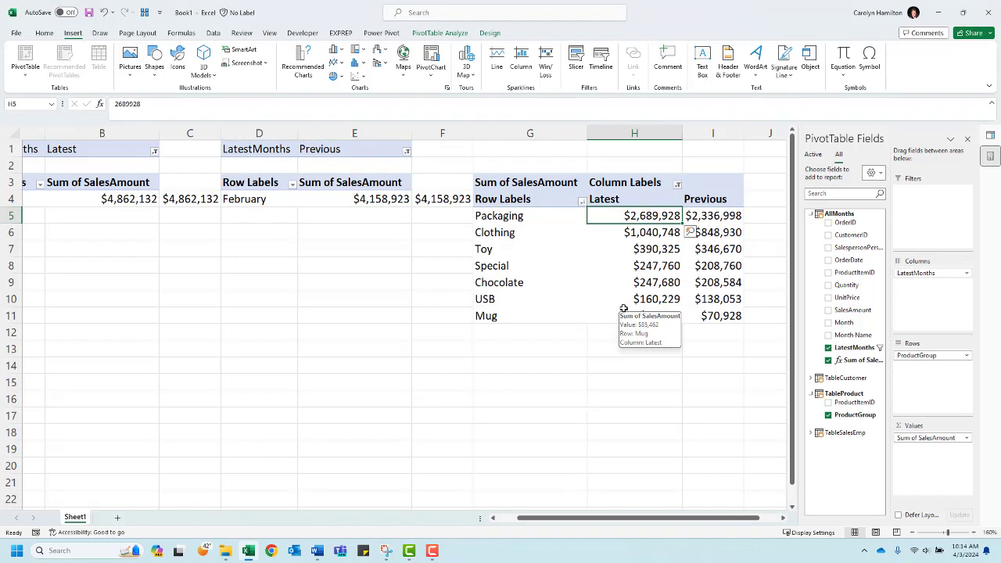
{"action": "left_click", "coordinate": [587, 367]}
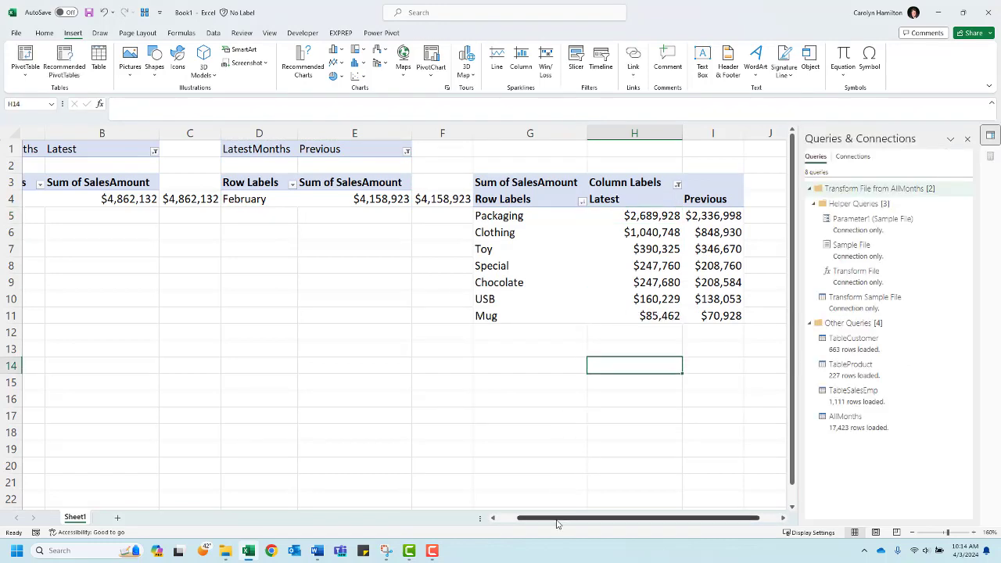
- Copy the product group PivotTable in G3:I11 to cell K3
{"action": "left_click_drag", "start_coordinate": [560, 520], "coordinate": [642, 518]}
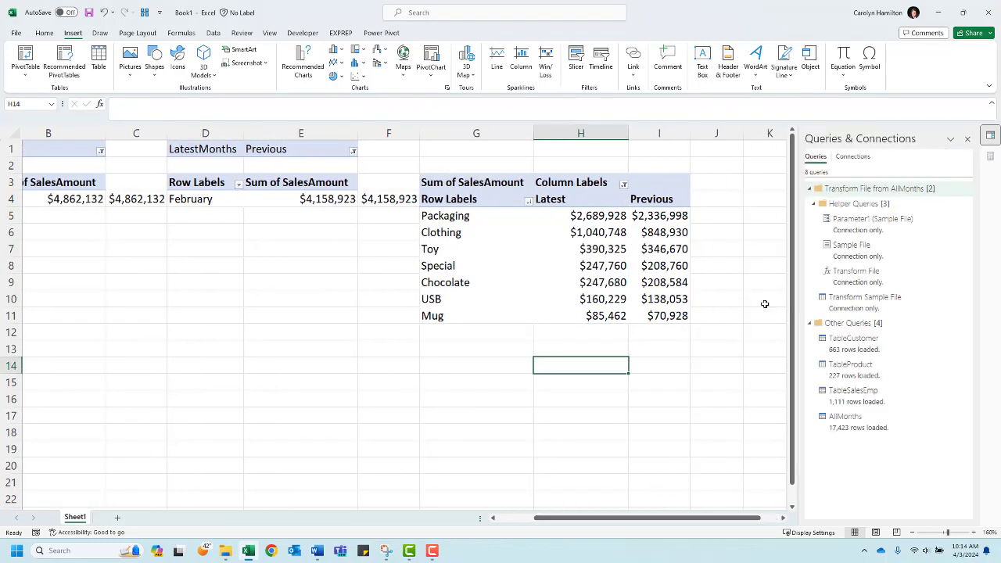
{"action": "left_click", "coordinate": [747, 182]}
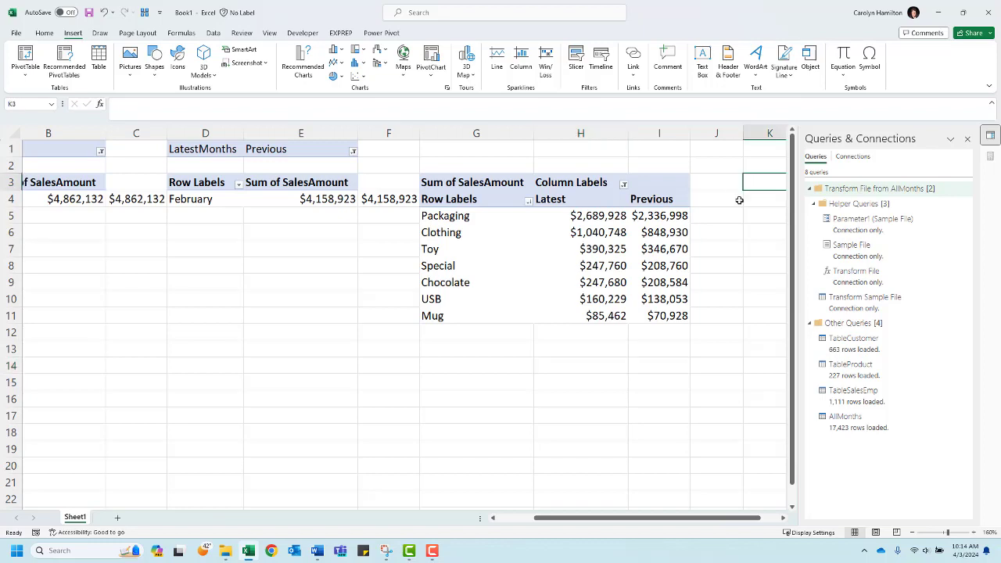
{"action": "scroll", "coordinate": [620, 522], "scroll_direction": "right", "scroll_amount": 1}
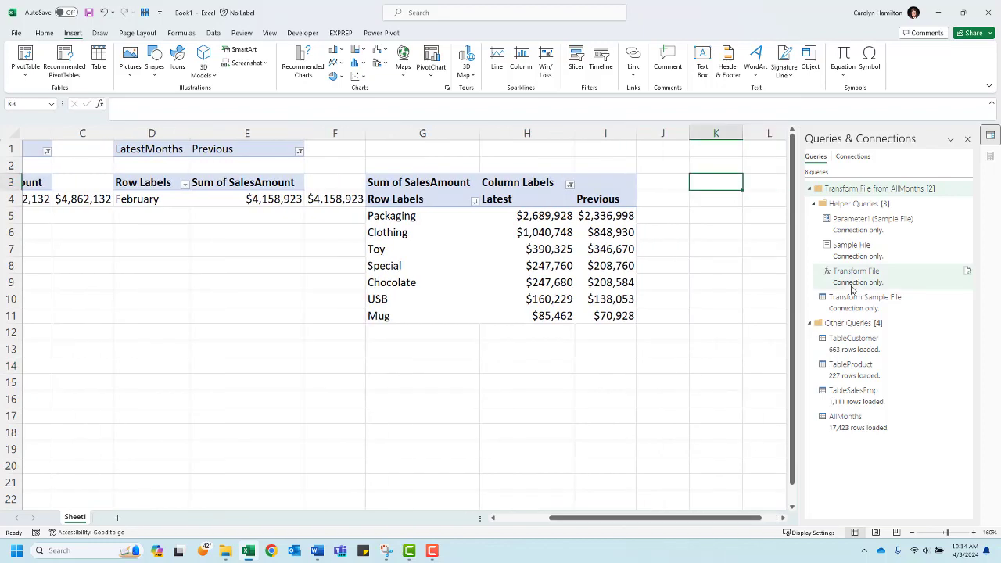
{"action": "left_click", "coordinate": [709, 151]}
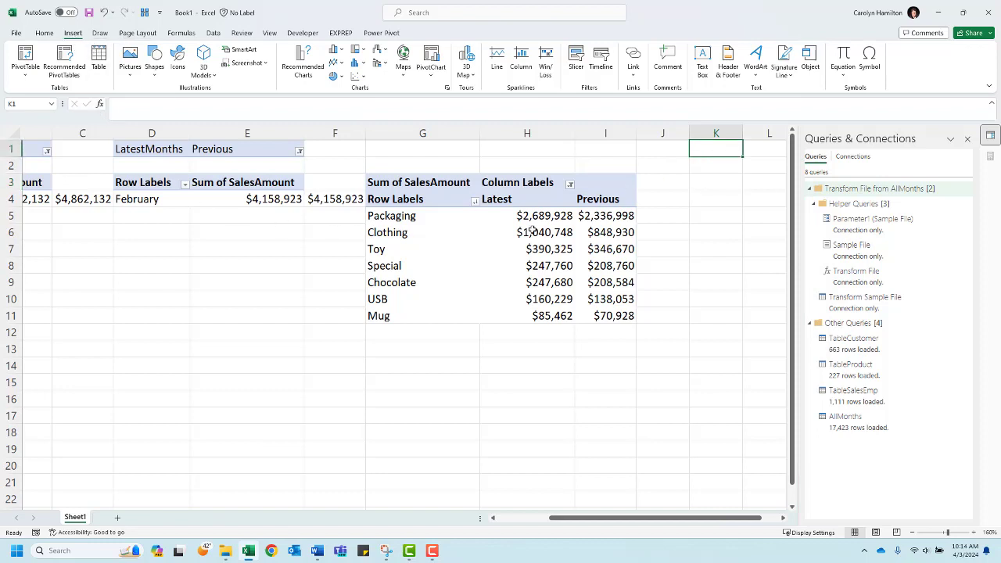
{"action": "left_click_drag", "start_coordinate": [422, 182], "coordinate": [617, 314]}
{"action": "key", "text": "ctrl+c"}
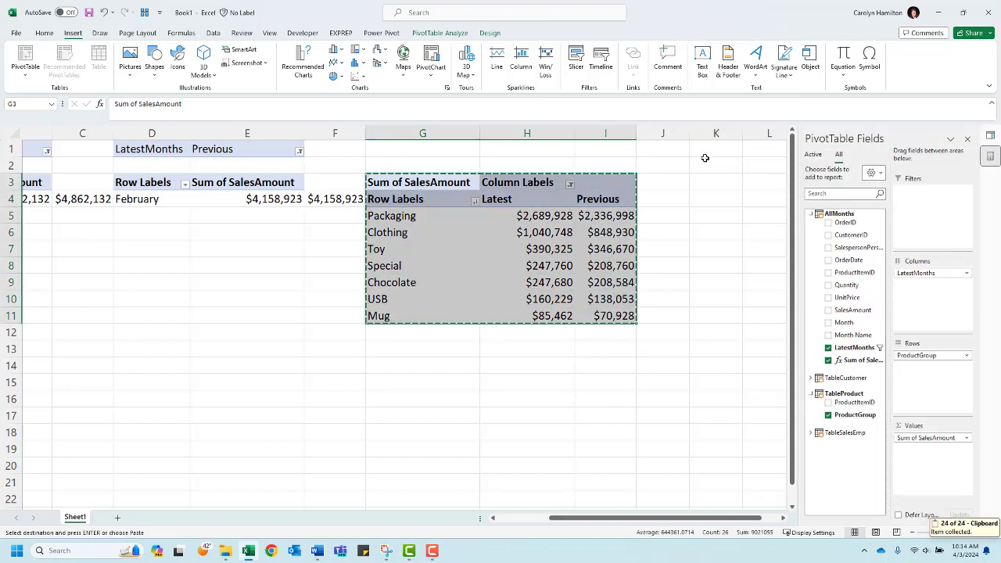
{"action": "left_click", "coordinate": [706, 180]}
{"action": "key", "text": "ctrl+v"}
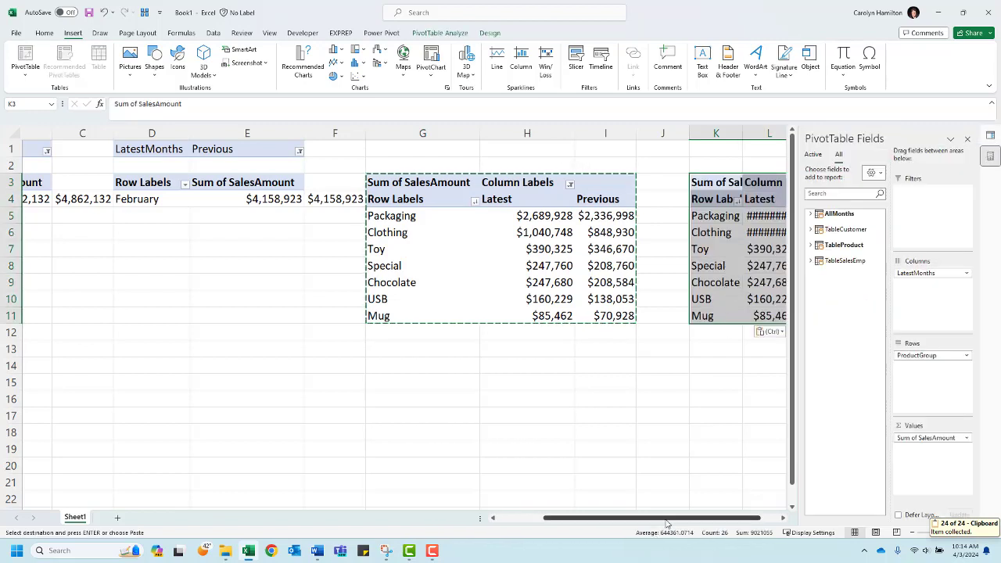
- Remove ProductGroup and LatestMonths from the PivotTable at K3 and add Month Name from AllMonths as its rows
{"action": "left_click_drag", "start_coordinate": [666, 518], "coordinate": [748, 518]}
{"action": "left_click_drag", "start_coordinate": [933, 356], "coordinate": [848, 311]}
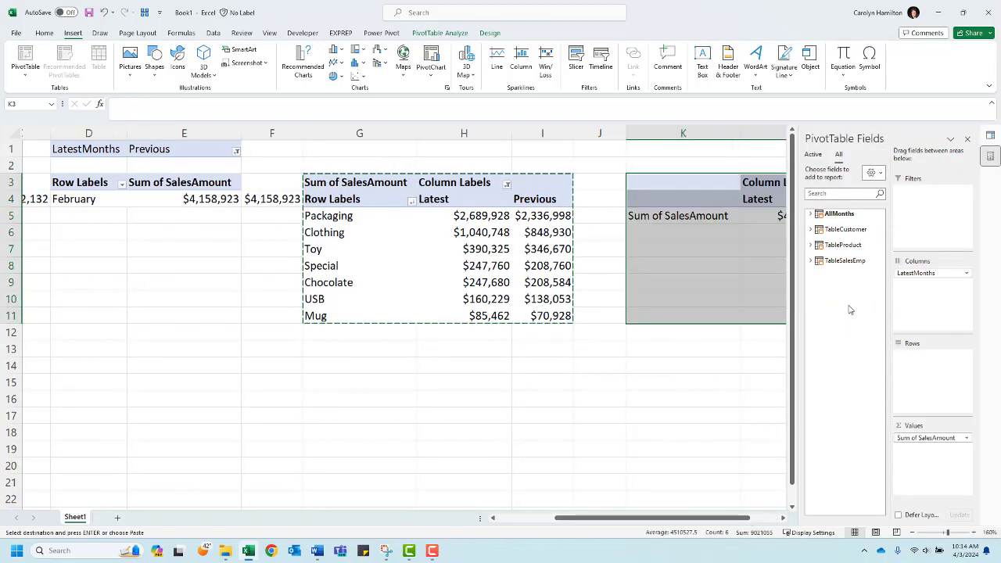
{"action": "left_click", "coordinate": [810, 213]}
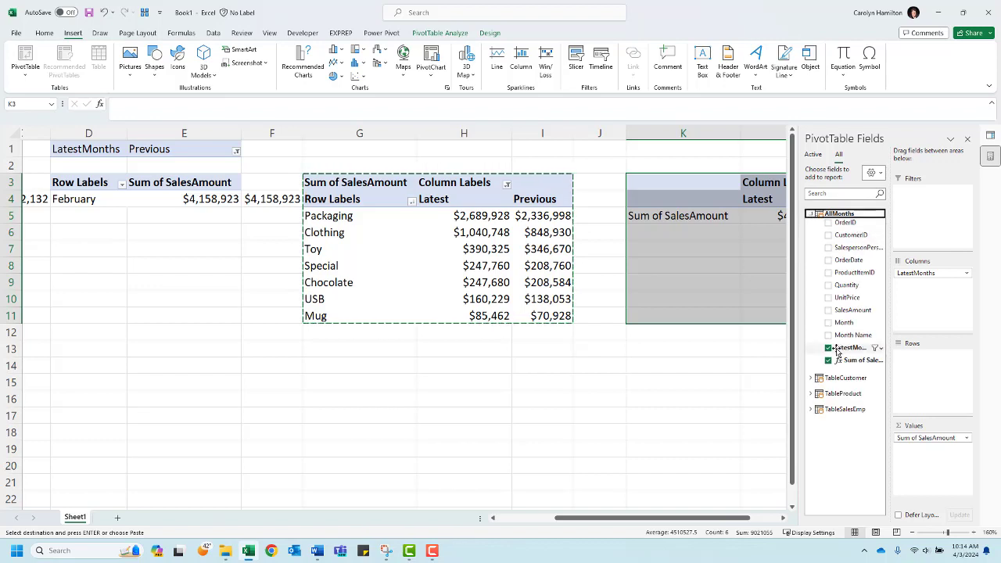
{"action": "left_click_drag", "start_coordinate": [930, 272], "coordinate": [849, 315]}
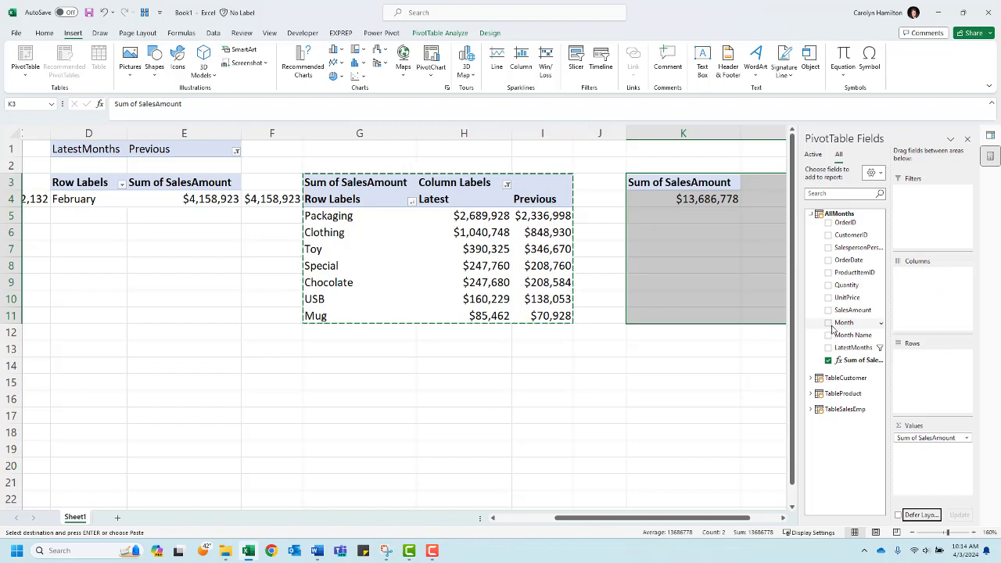
{"action": "left_click_drag", "start_coordinate": [851, 334], "coordinate": [935, 377]}
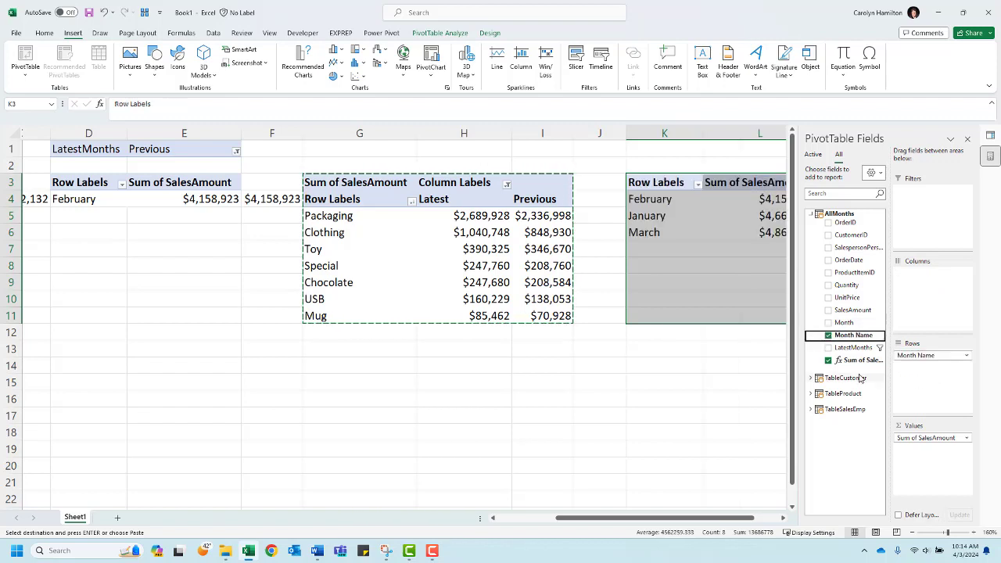
{"action": "left_click_drag", "start_coordinate": [679, 522], "coordinate": [703, 521]}
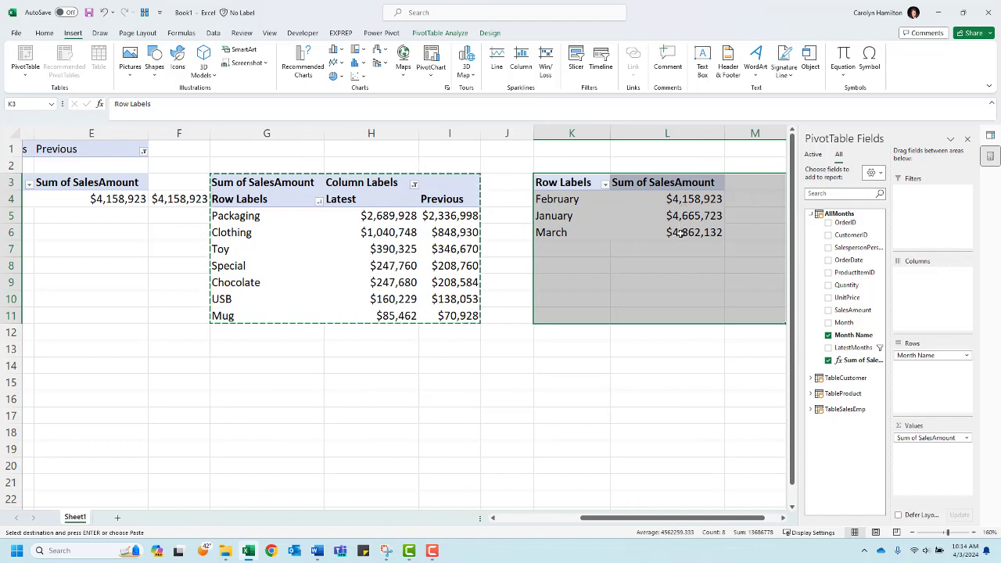
- Sort the month names in the PivotTable at K3 in ascending calendar order, starting with January
{"action": "left_click", "coordinate": [552, 199]}
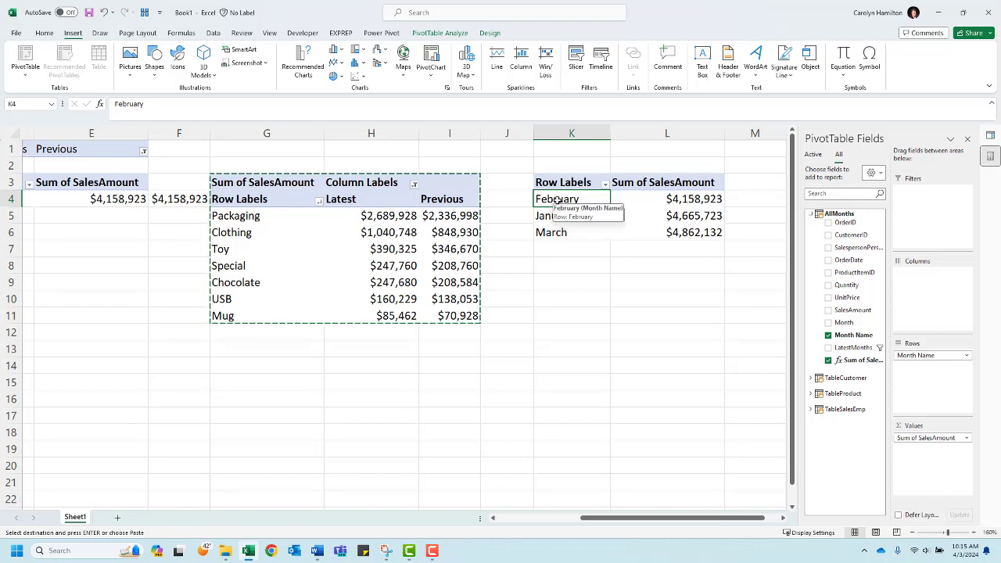
{"action": "right_click", "coordinate": [558, 202]}
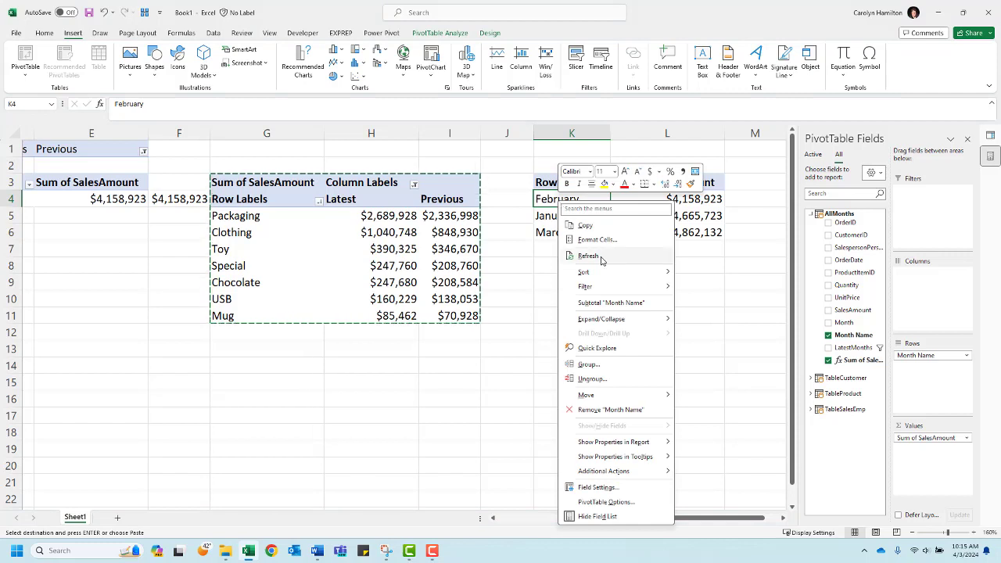
{"action": "mouse_move", "coordinate": [609, 272]}
{"action": "left_click", "coordinate": [714, 279]}
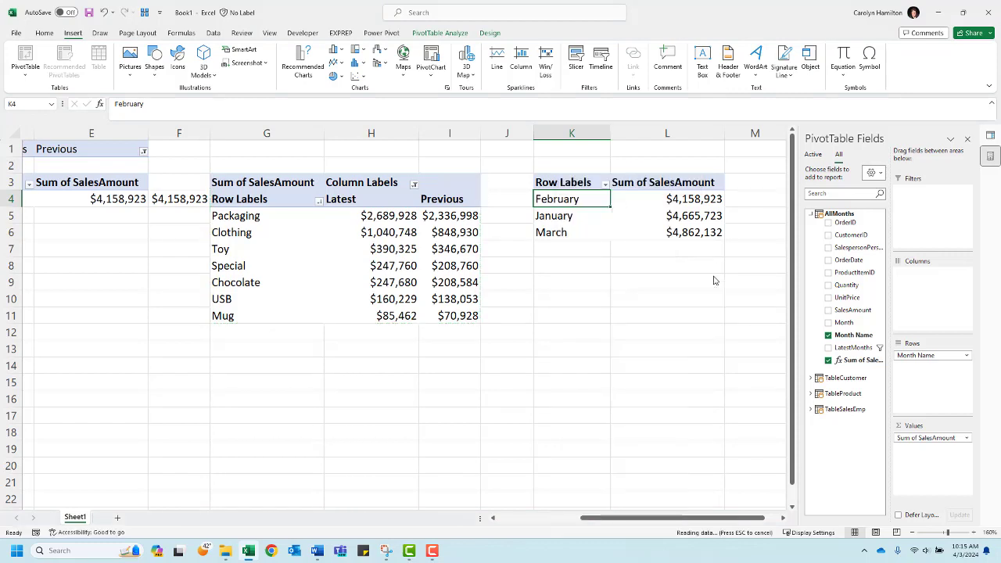
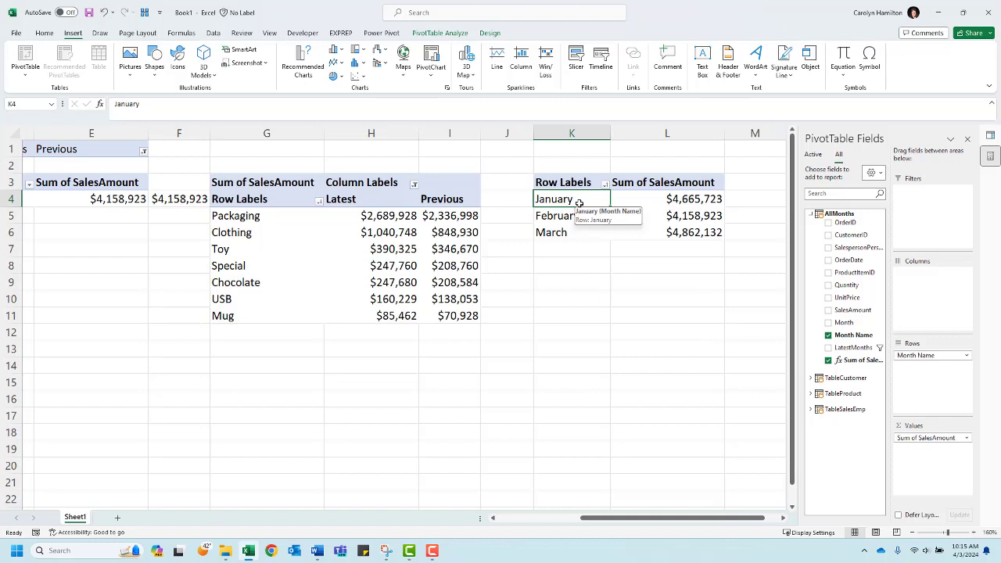
{"action": "left_click", "coordinate": [649, 199]}
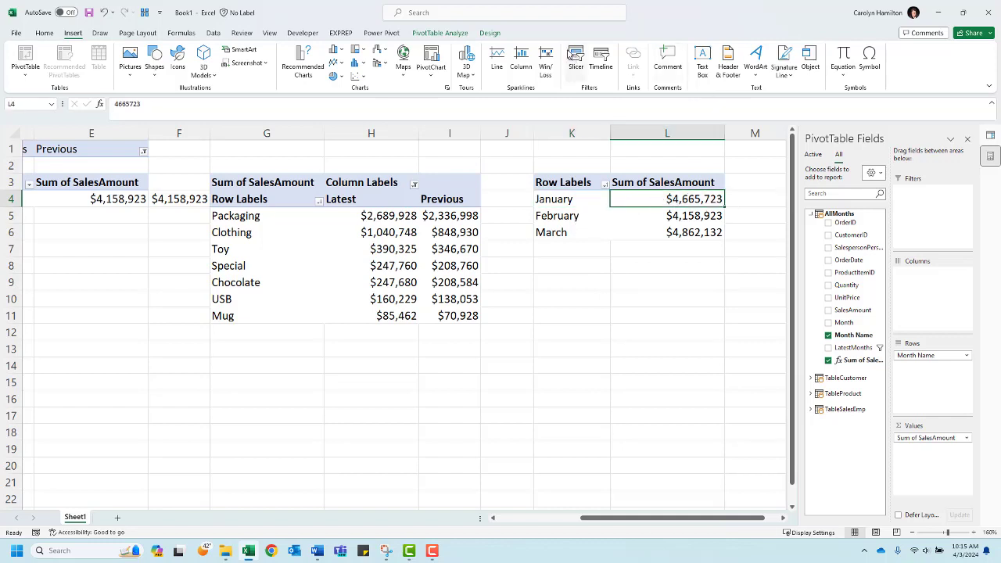
- Insert a Line PivotChart based on the PivotTable of monthly sales amounts
{"action": "left_click", "coordinate": [442, 32]}
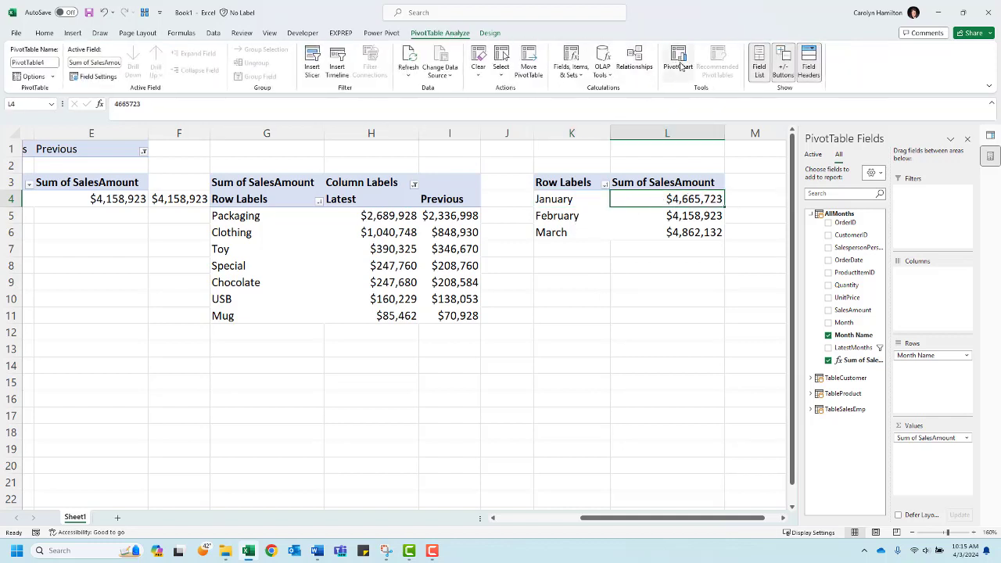
{"action": "left_click", "coordinate": [677, 61]}
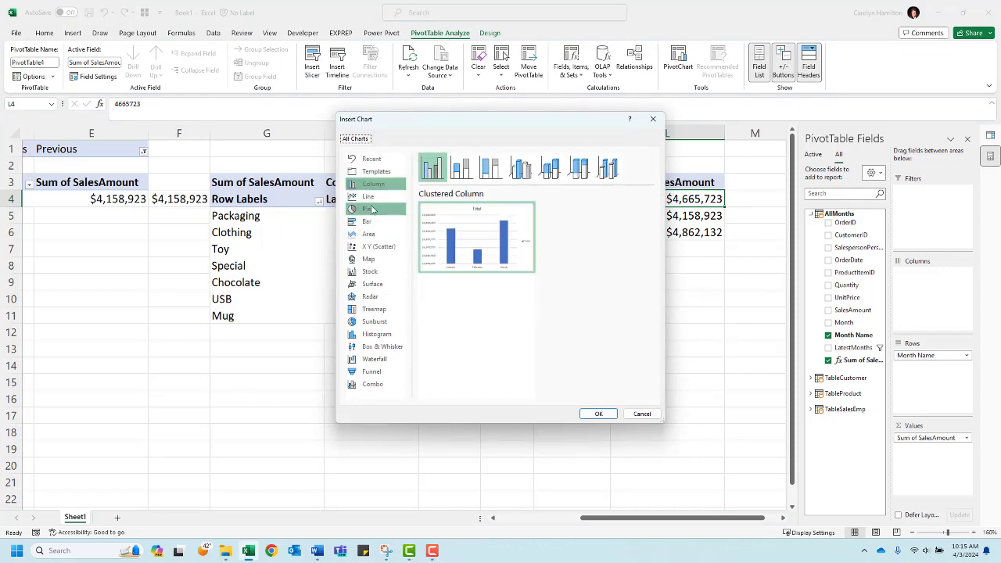
{"action": "left_click", "coordinate": [371, 198]}
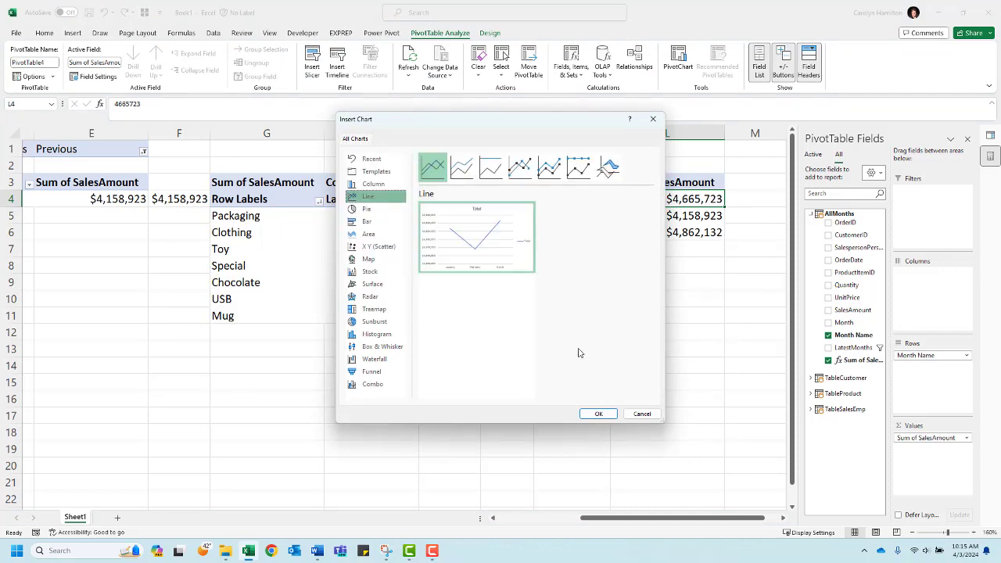
{"action": "left_click", "coordinate": [599, 414]}
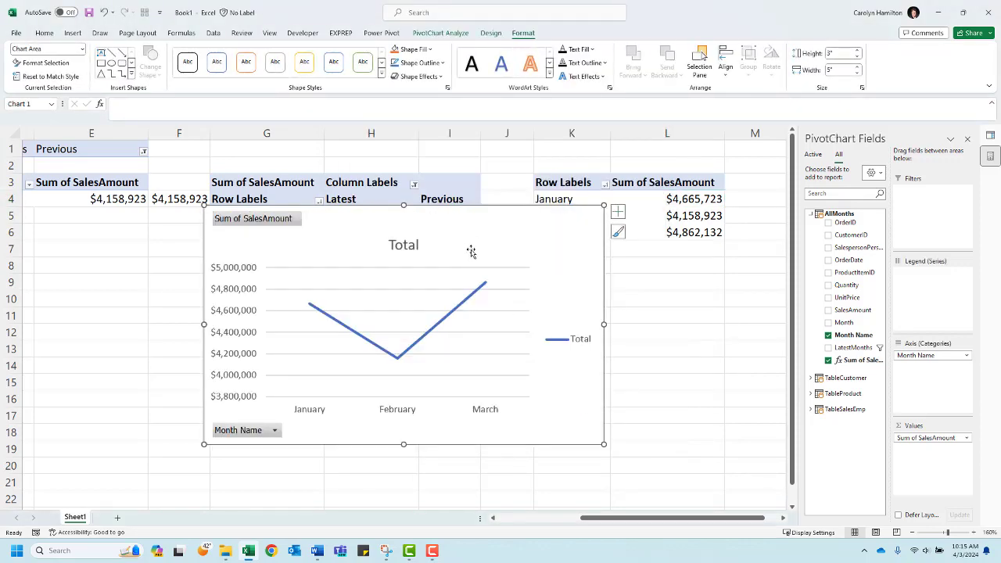
- Delete the legend from the line chart and hide all of its field buttons
{"action": "left_click", "coordinate": [571, 341]}
{"action": "key", "text": "Delete"}
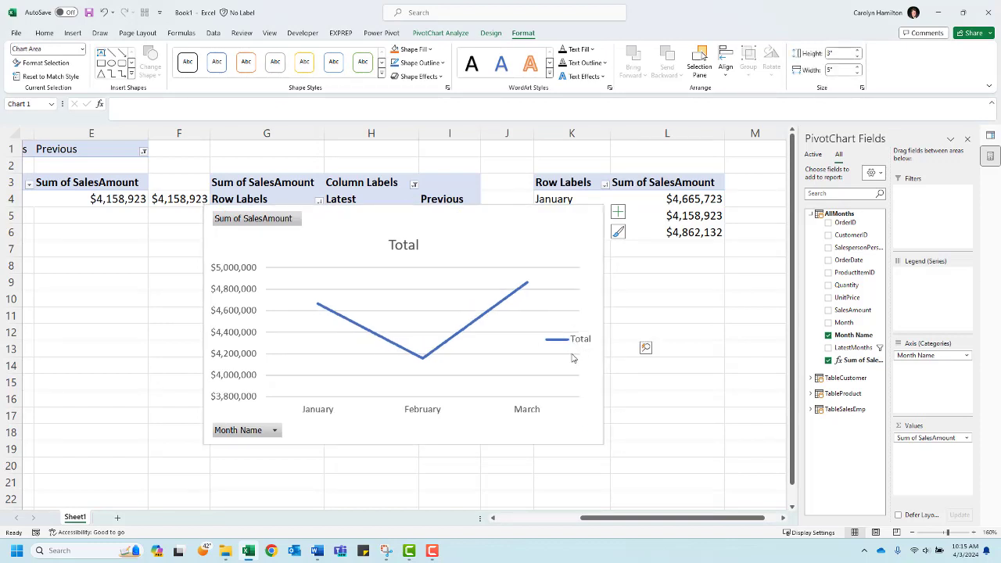
{"action": "right_click", "coordinate": [256, 432]}
{"action": "left_click", "coordinate": [231, 399]}
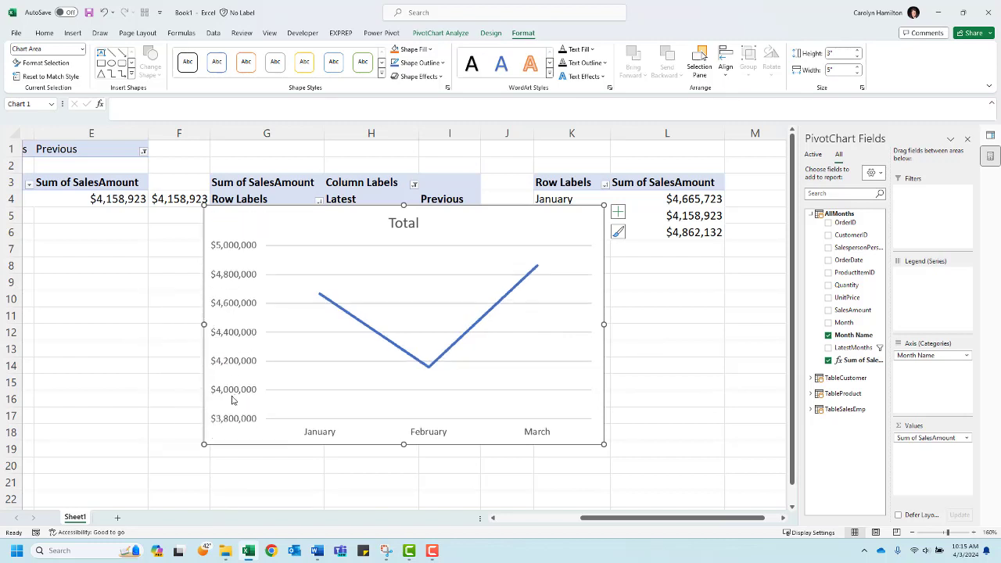
- Change the chart title to "Sales by Month"
{"action": "left_click", "coordinate": [404, 223]}
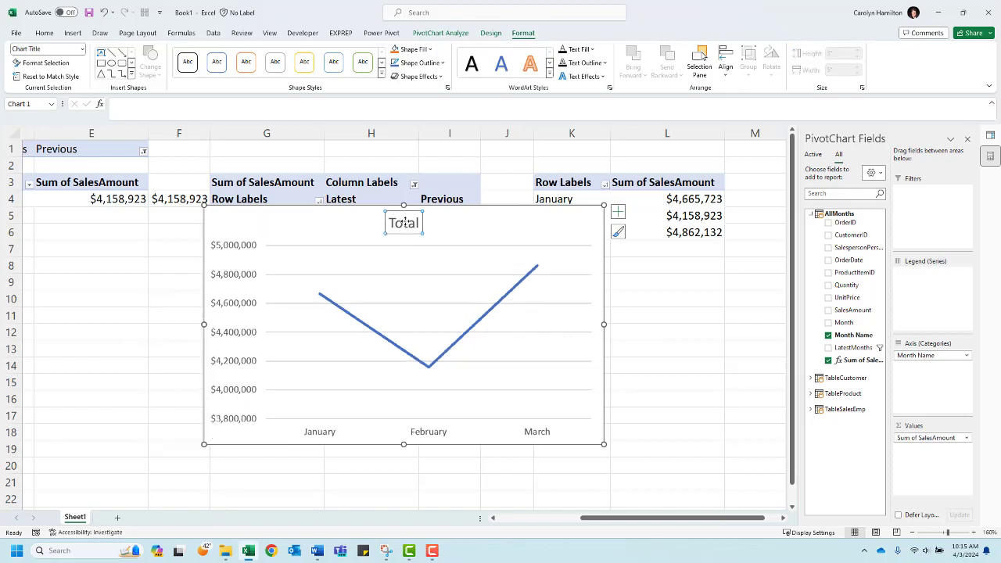
{"action": "type", "text": "Sales by M"}
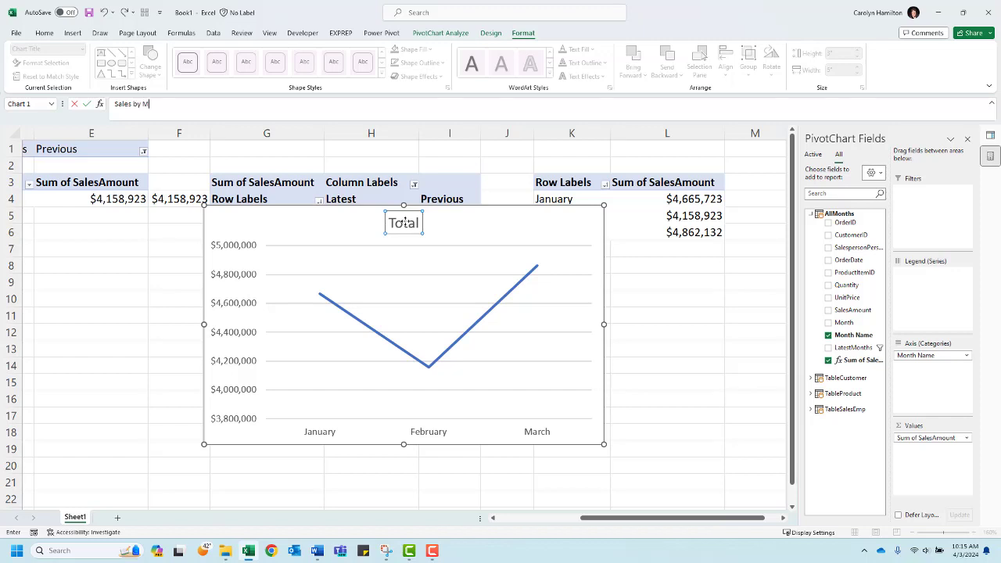
{"action": "type", "text": "onth"}
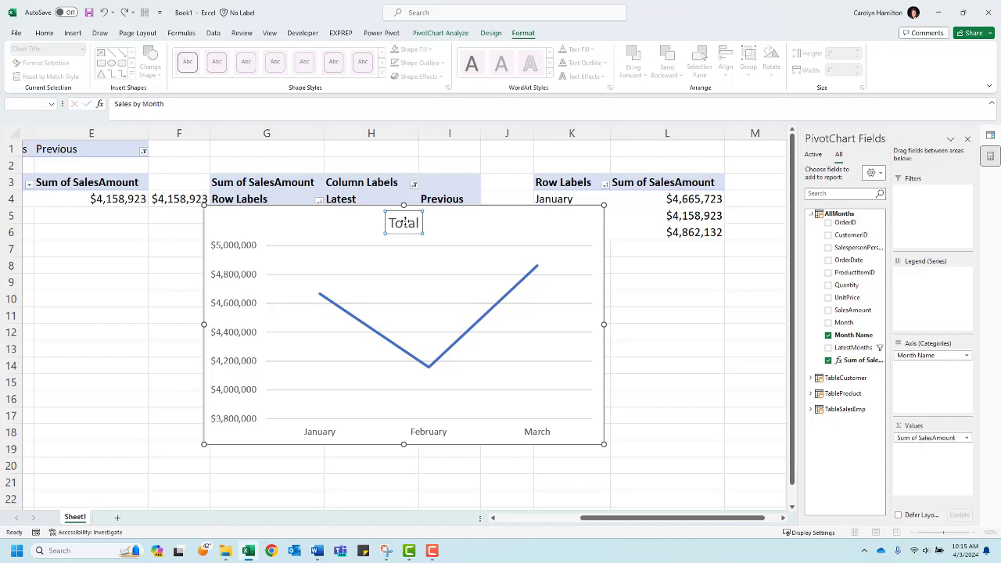
{"action": "key", "text": "Return"}
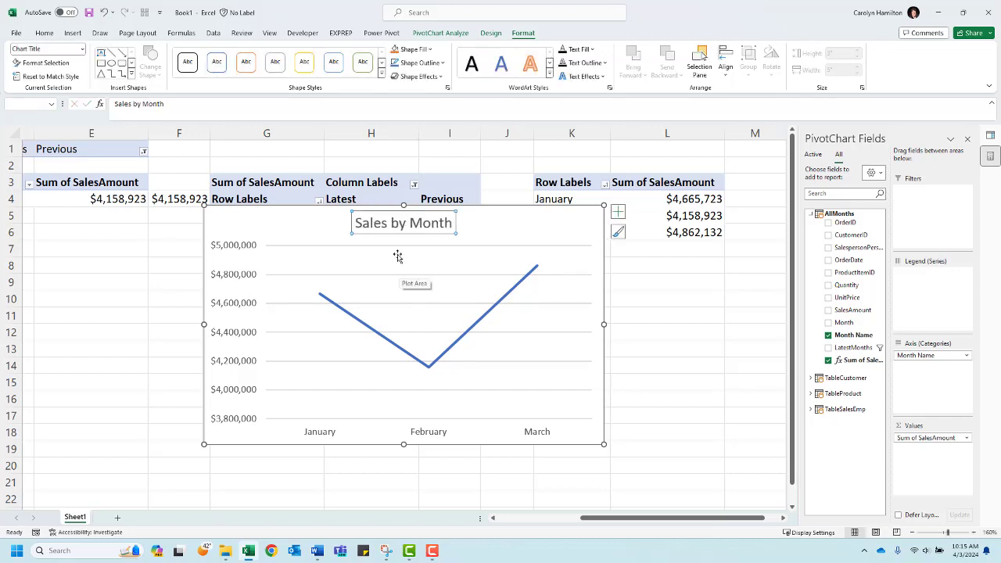
- Move the chart title to the upper-left corner of the chart and make it bold
{"action": "left_click_drag", "start_coordinate": [379, 213], "coordinate": [249, 212]}
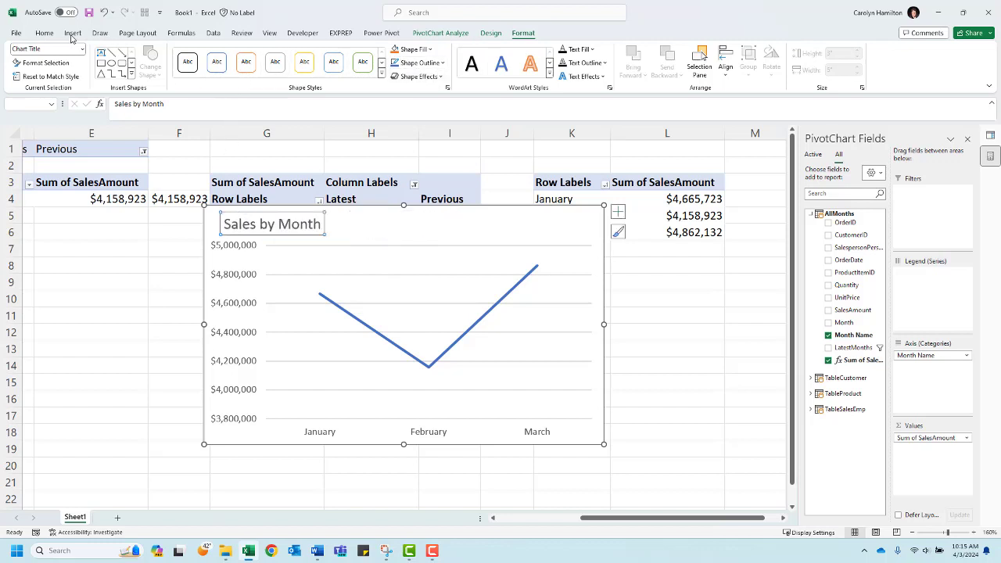
{"action": "left_click", "coordinate": [47, 36]}
{"action": "left_click", "coordinate": [70, 71]}
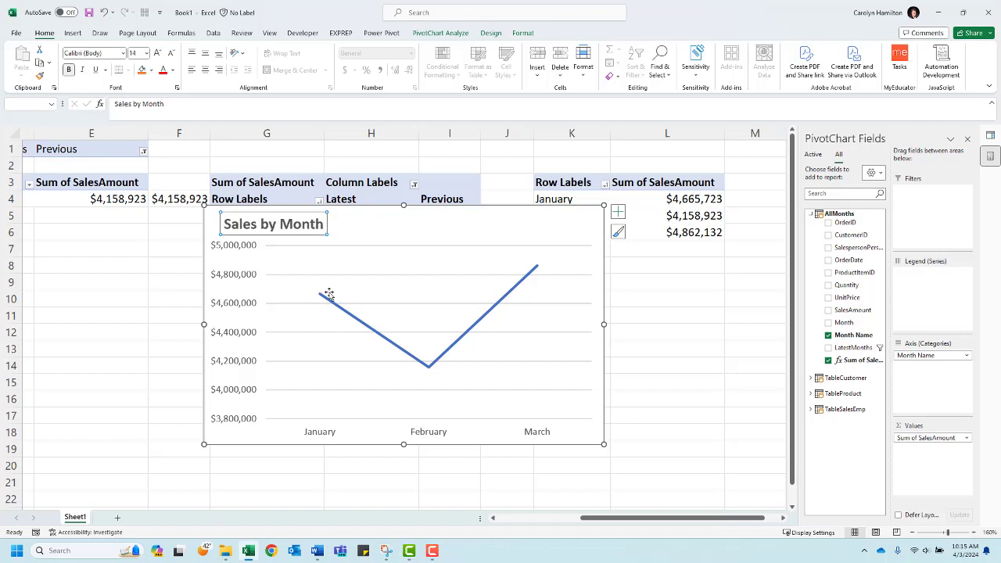
- Add built-in circle markers to the sales line and give them a solid border in the darkest shade of the theme blue
{"action": "left_click", "coordinate": [469, 333]}
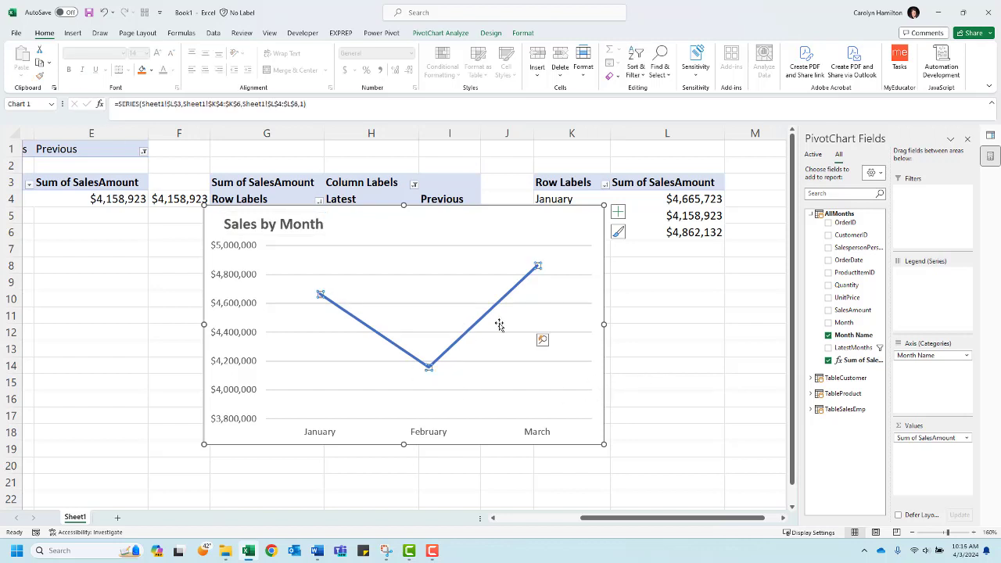
{"action": "right_click", "coordinate": [486, 316]}
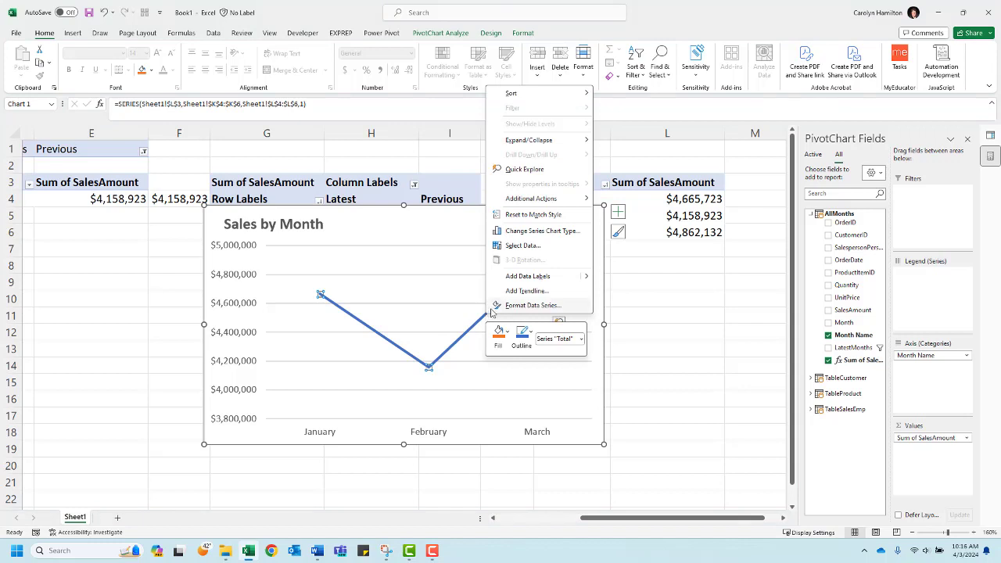
{"action": "left_click", "coordinate": [535, 306]}
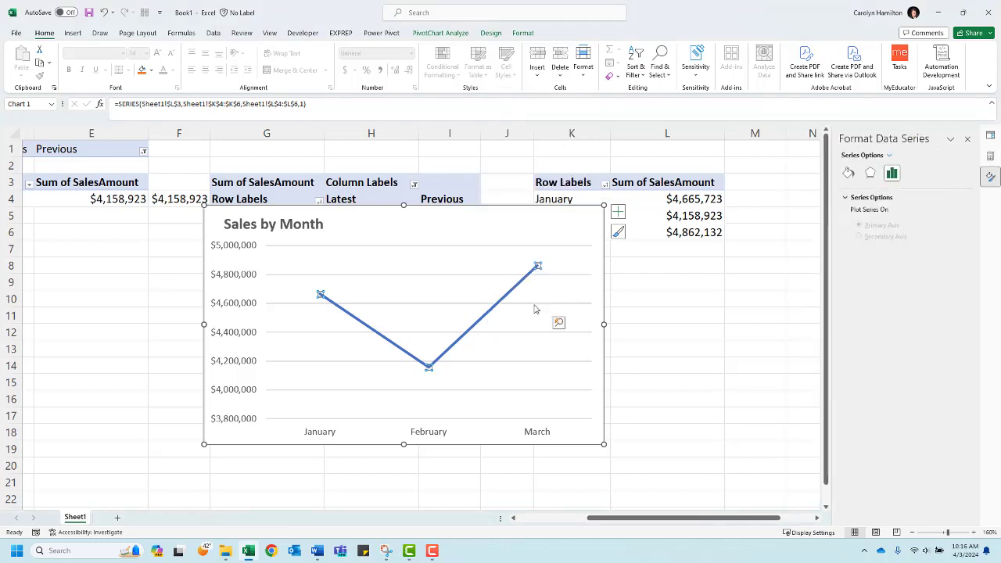
{"action": "left_click", "coordinate": [848, 173]}
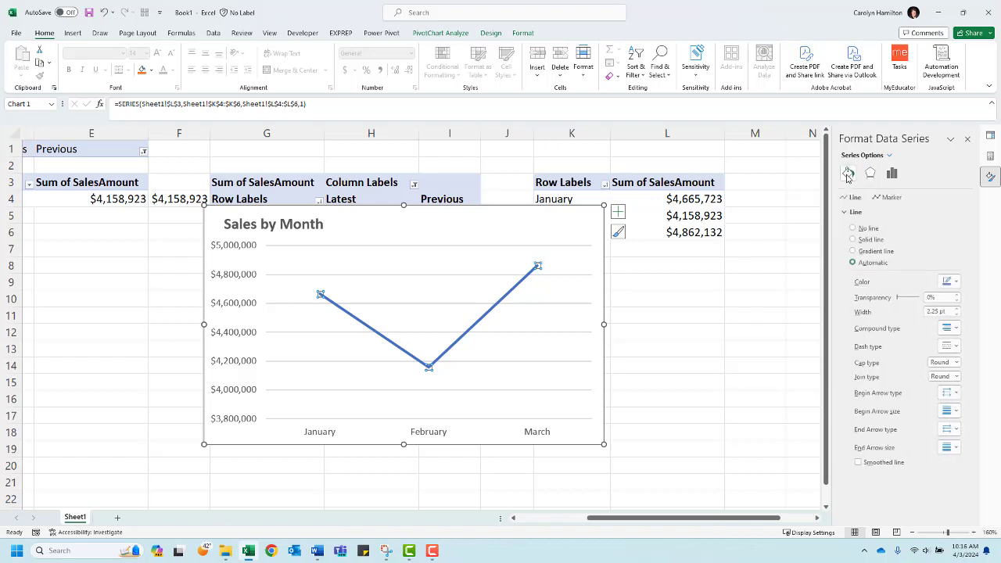
{"action": "left_click", "coordinate": [894, 198]}
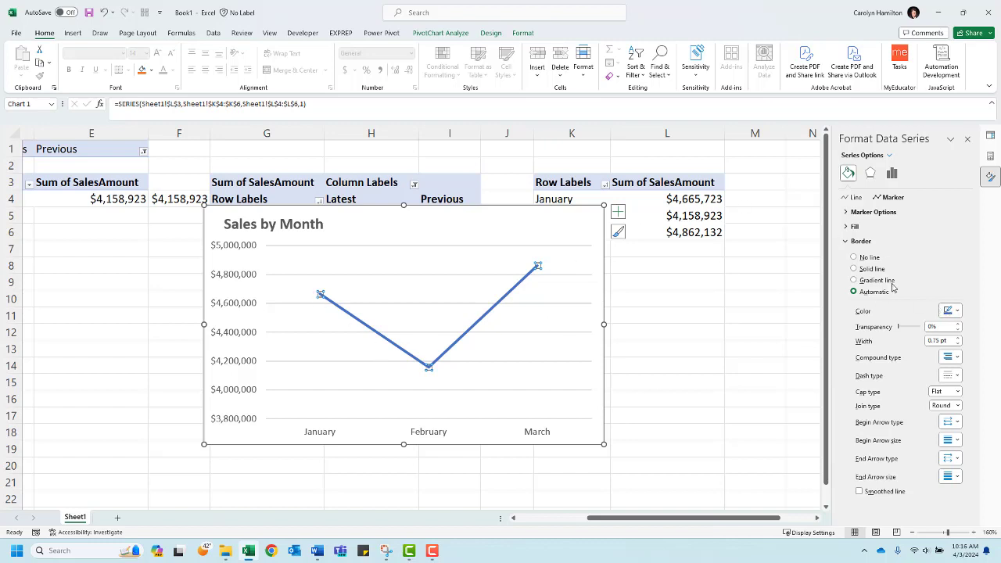
{"action": "left_click", "coordinate": [873, 211]}
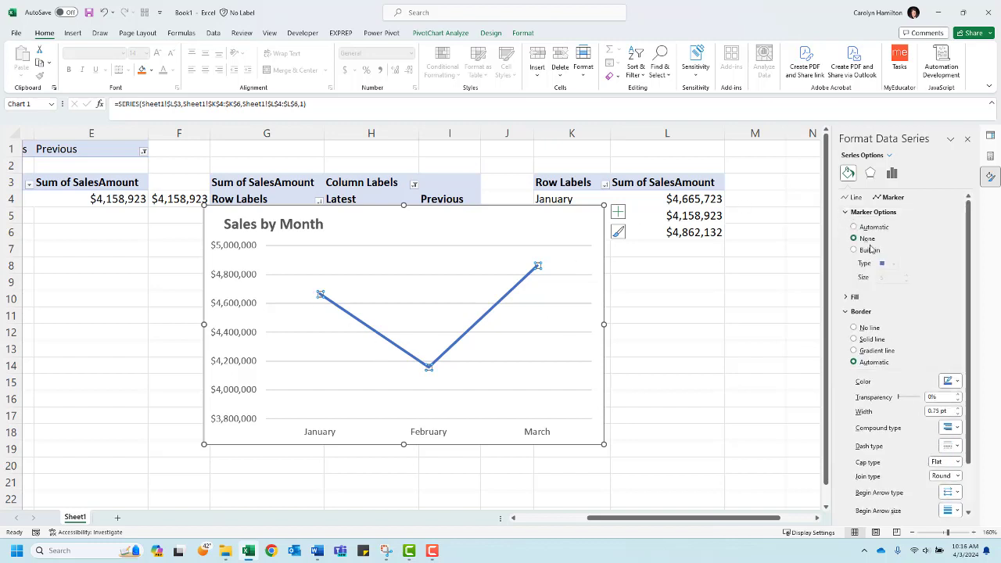
{"action": "left_click", "coordinate": [869, 250]}
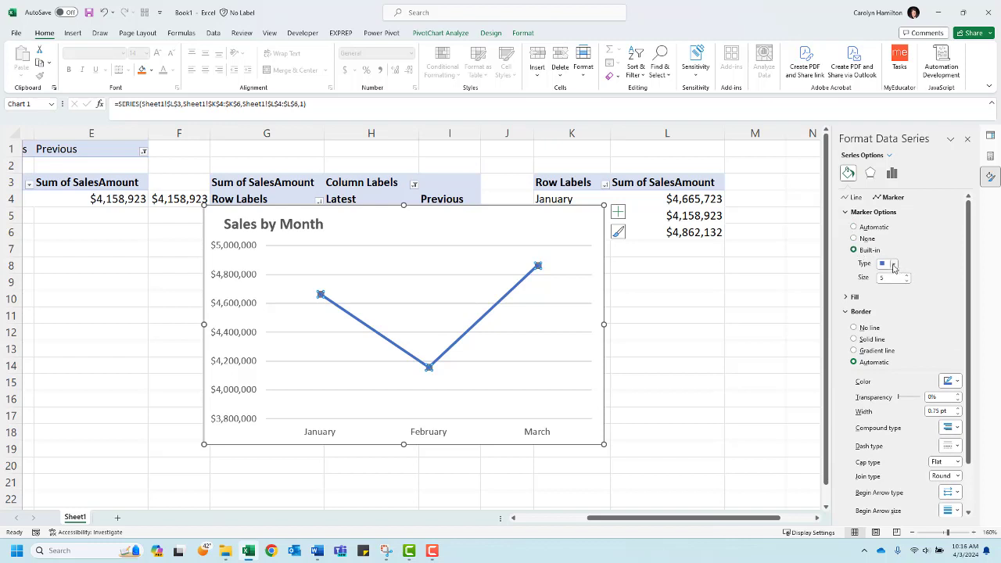
{"action": "left_click", "coordinate": [893, 265]}
{"action": "left_click", "coordinate": [886, 351]}
{"action": "left_click", "coordinate": [956, 383]}
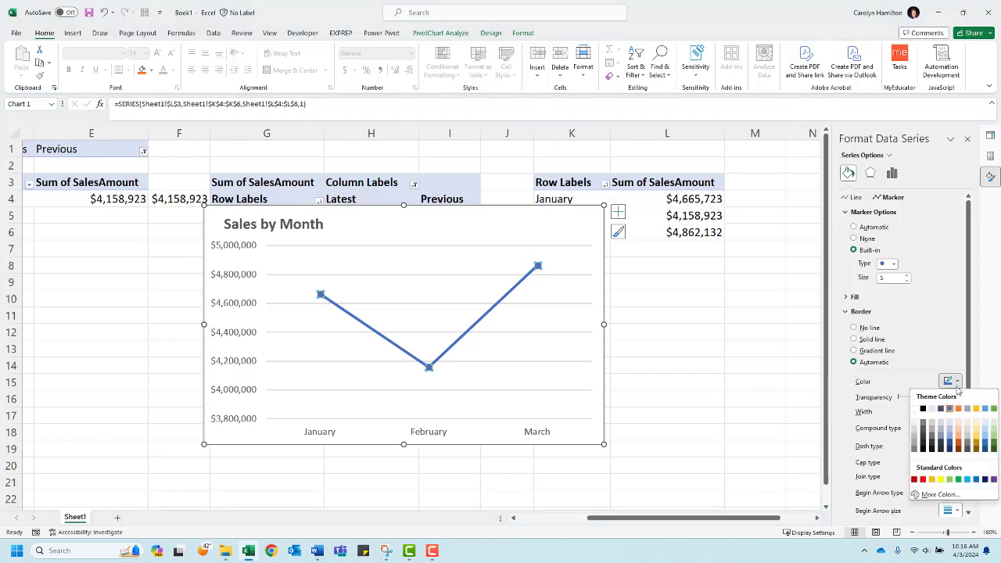
{"action": "left_click", "coordinate": [951, 453]}
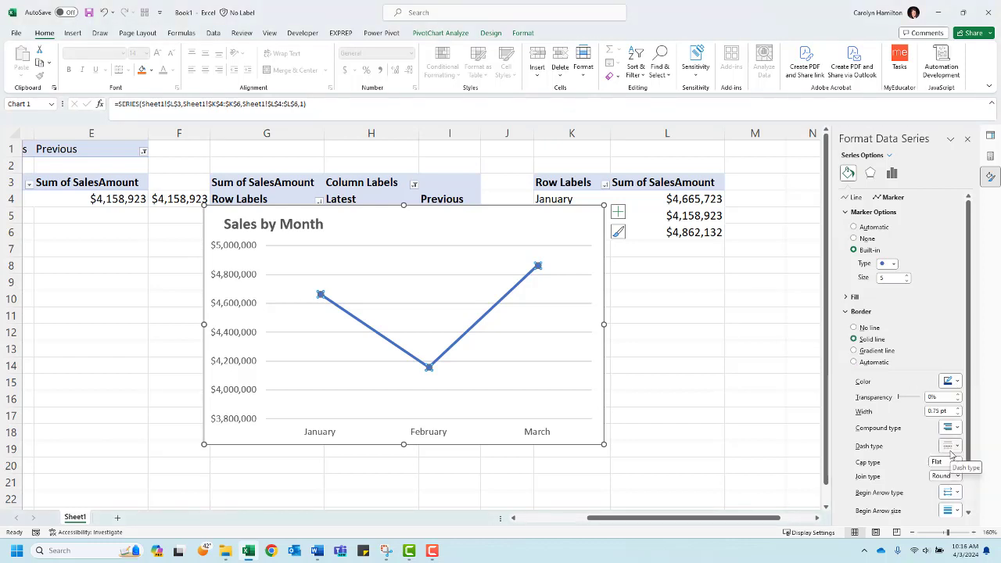
- Recolor the sales data line with the darkest shade of the theme blue
{"action": "left_click", "coordinate": [856, 198]}
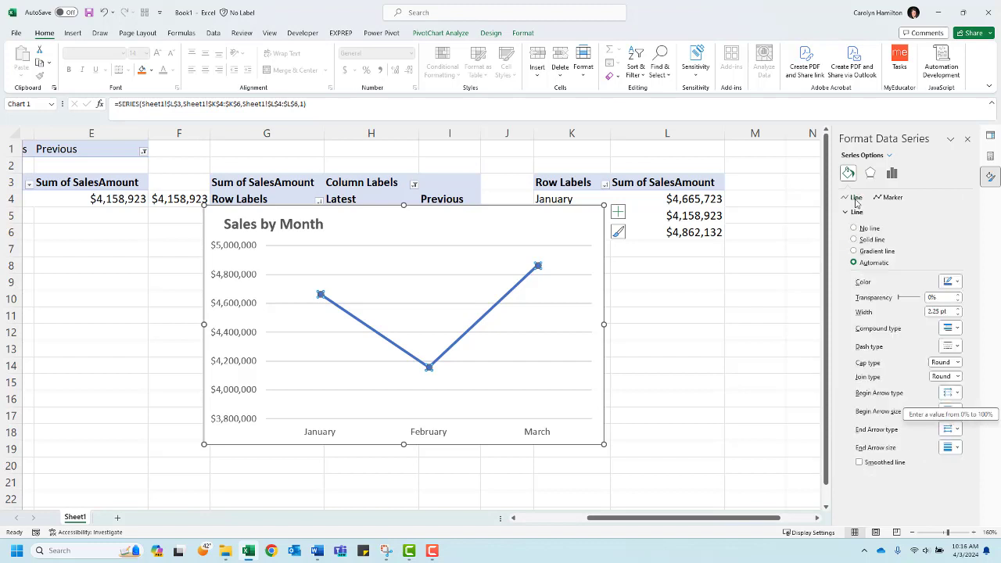
{"action": "left_click", "coordinate": [954, 282]}
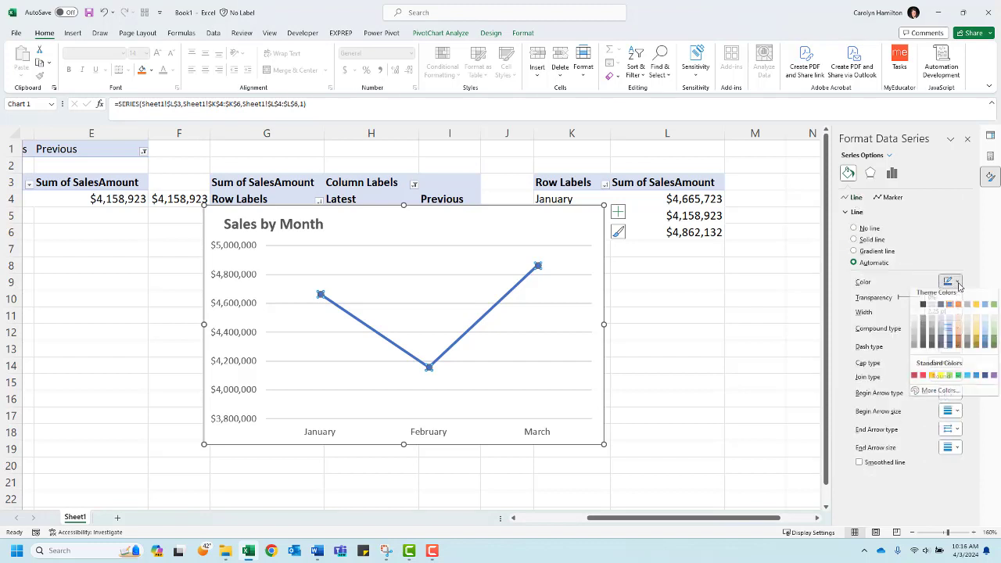
{"action": "left_click", "coordinate": [951, 353]}
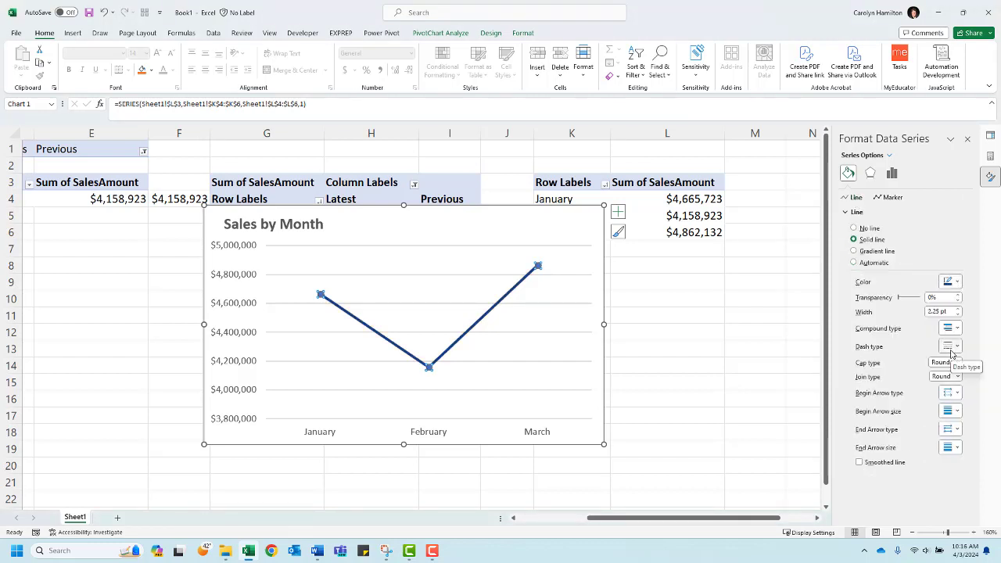
{"action": "left_click", "coordinate": [730, 336]}
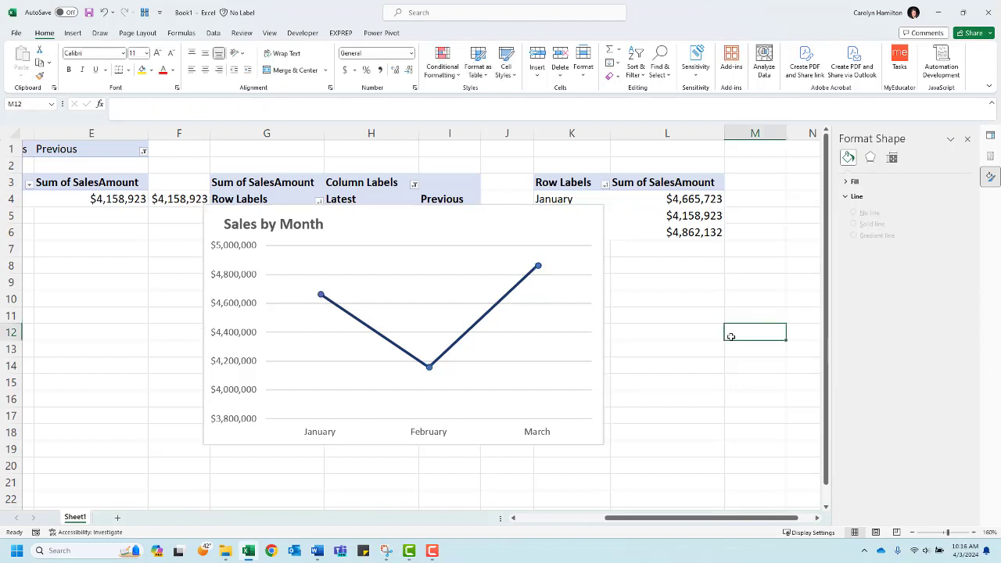
- Give the sales line's markers a solid fill in the darkest shade of the theme blue
{"action": "left_click", "coordinate": [429, 369]}
{"action": "right_click", "coordinate": [429, 370]}
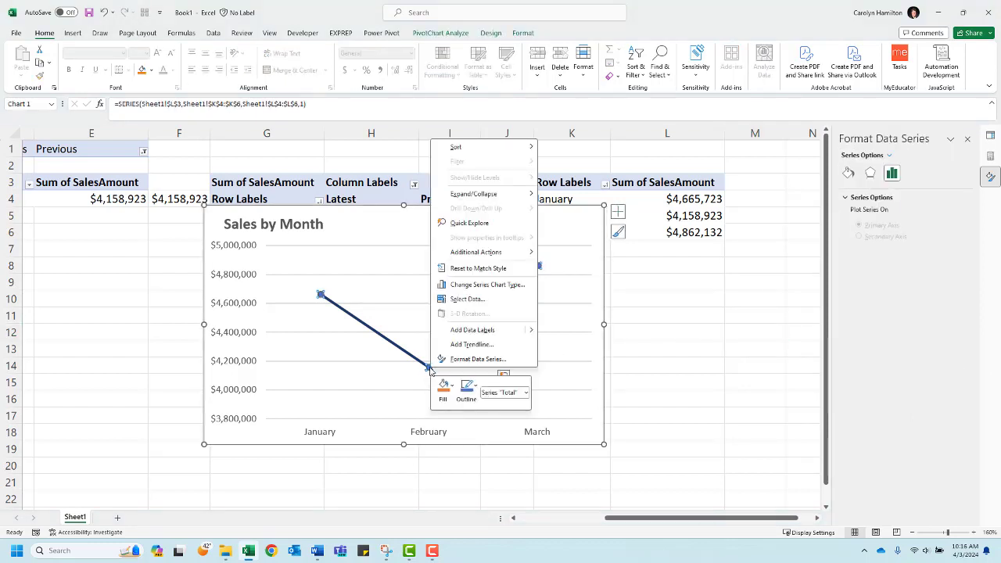
{"action": "left_click", "coordinate": [478, 359]}
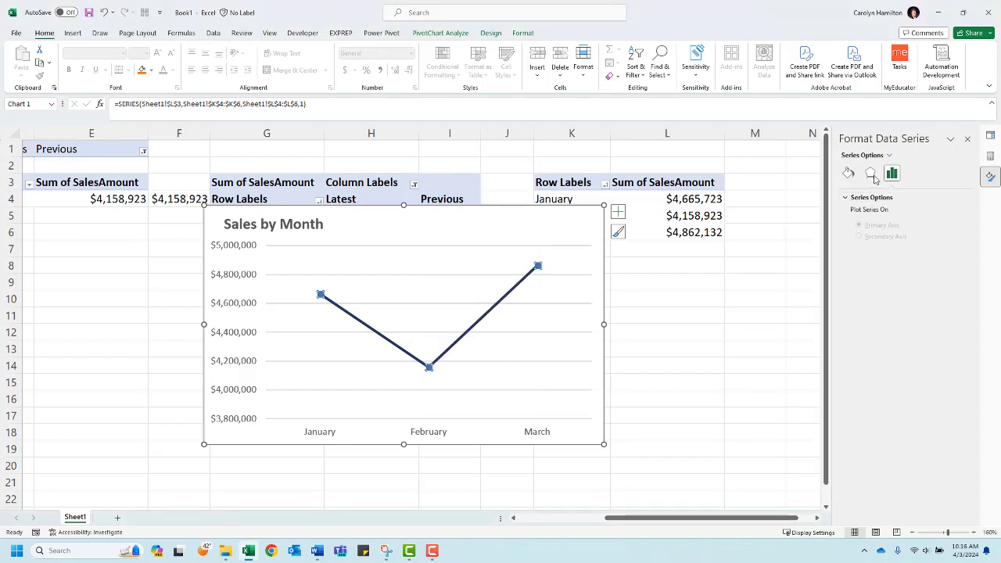
{"action": "left_click", "coordinate": [847, 173]}
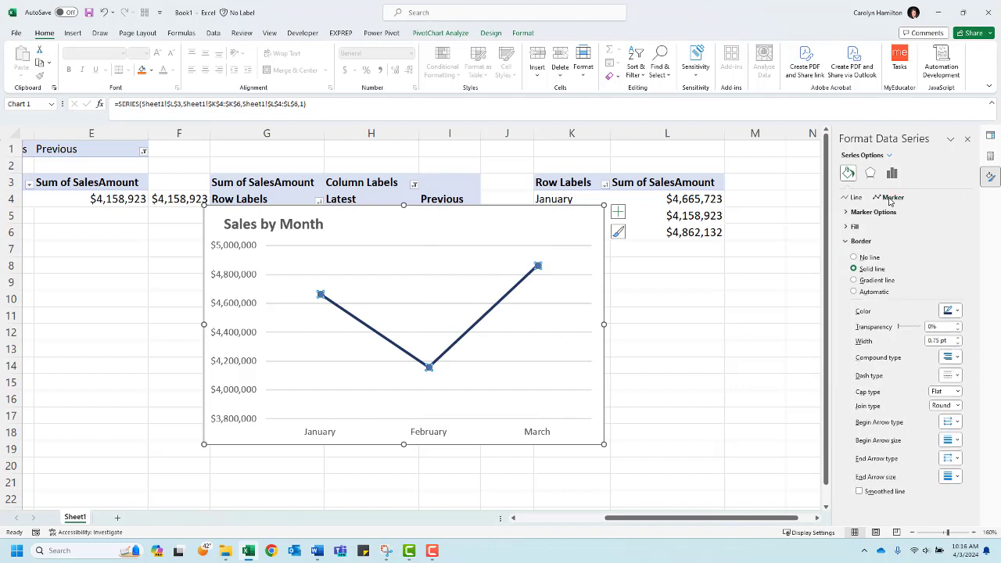
{"action": "left_click", "coordinate": [870, 212]}
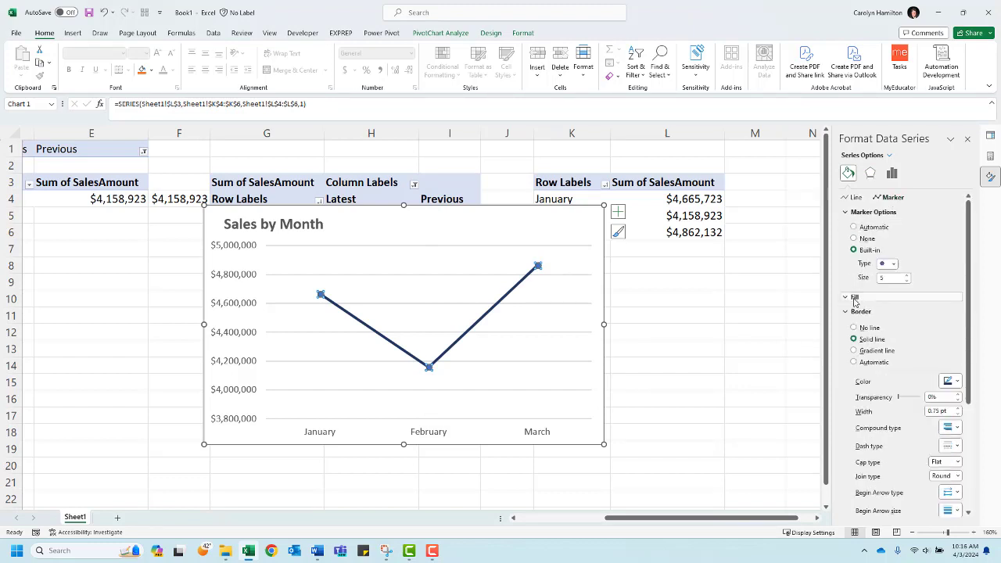
{"action": "left_click", "coordinate": [854, 298]}
{"action": "scroll", "coordinate": [854, 302], "scroll_direction": "down", "scroll_amount": 2}
{"action": "left_click", "coordinate": [856, 275]}
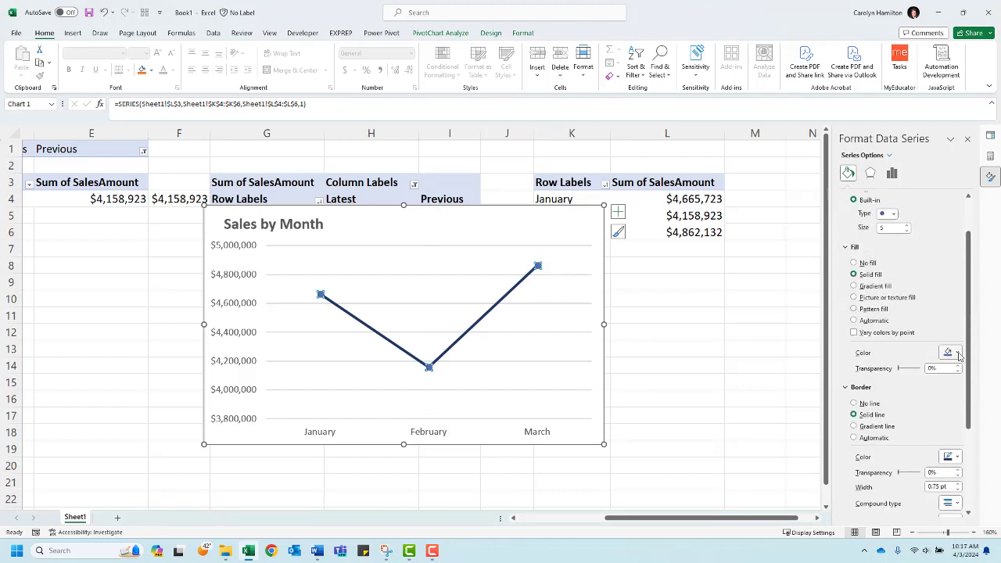
{"action": "left_click", "coordinate": [958, 354]}
{"action": "left_click", "coordinate": [951, 426]}
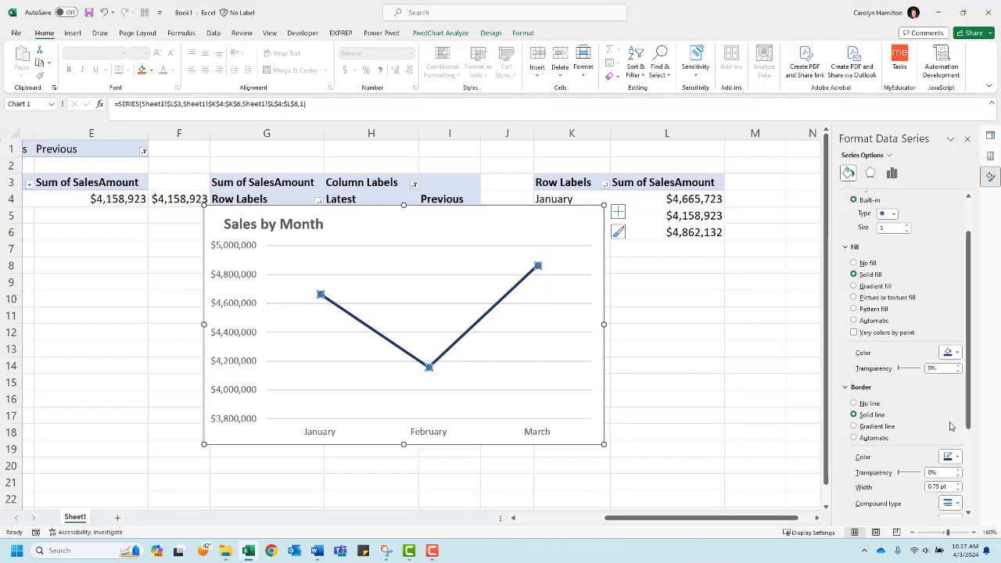
- Move the Sales by Month chart just below the monthly sales PivotTable, uncovering that table's rows
{"action": "left_click", "coordinate": [576, 272]}
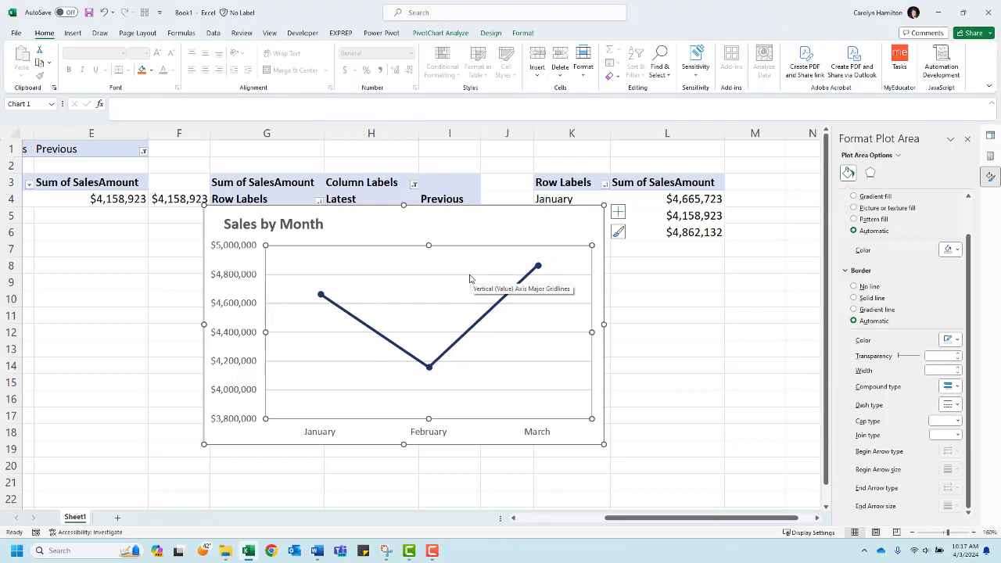
{"action": "left_click", "coordinate": [650, 301]}
{"action": "left_click_drag", "start_coordinate": [429, 222], "coordinate": [556, 268]}
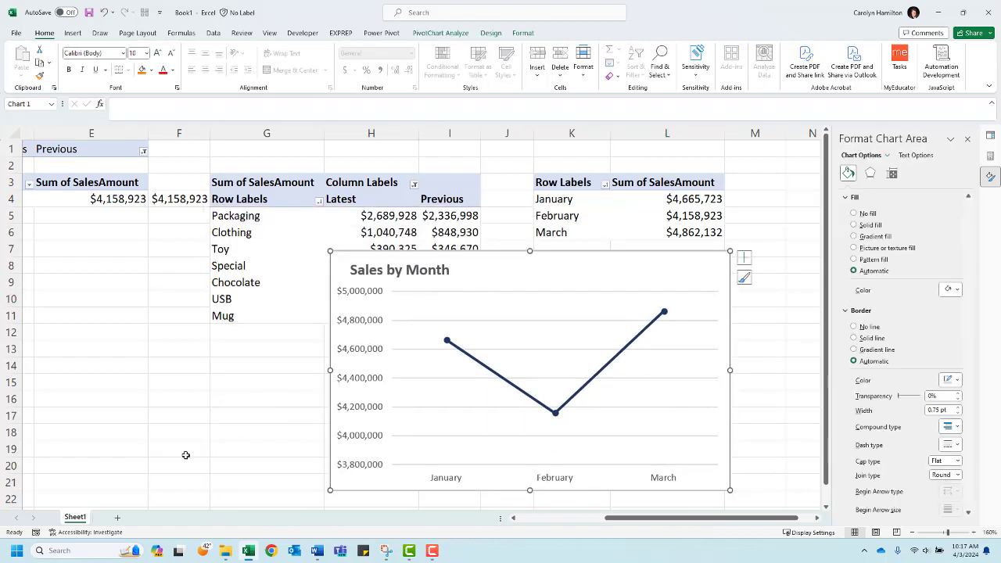
- Add a new worksheet named Dashboard and place it before Sheet1
{"action": "left_click", "coordinate": [117, 520]}
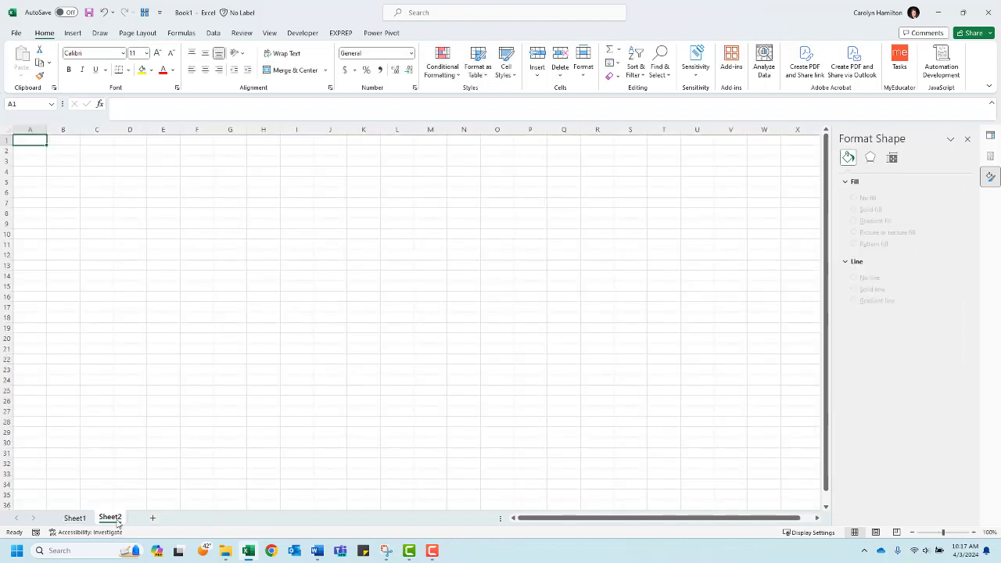
{"action": "type", "text": "Das"}
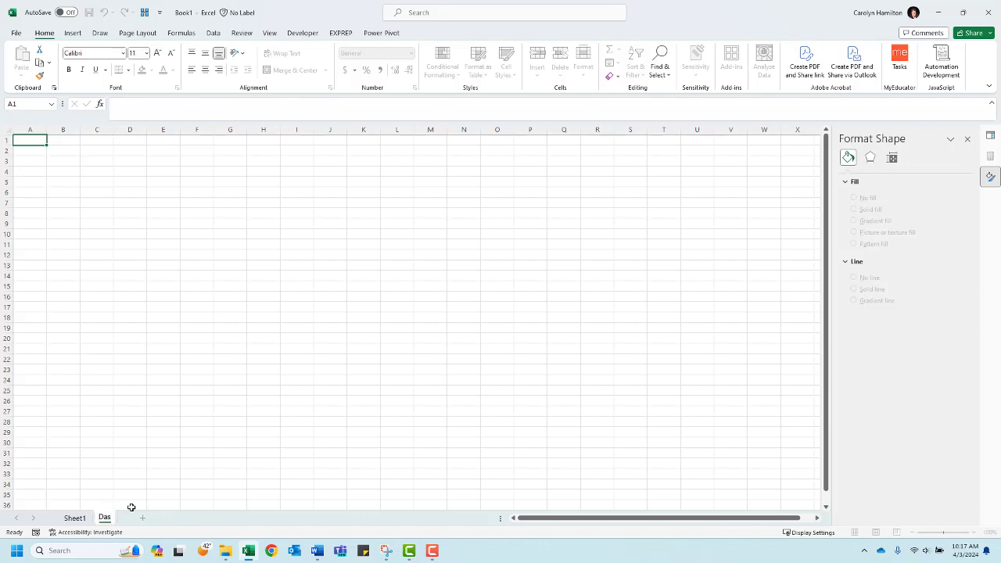
{"action": "type", "text": "hboard"}
{"action": "key", "text": "Return"}
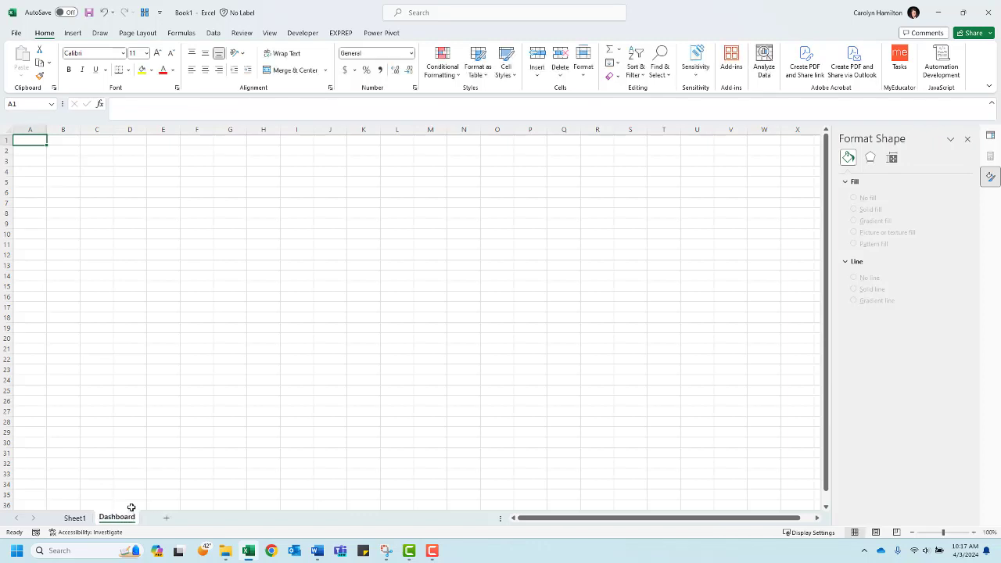
{"action": "left_click_drag", "start_coordinate": [116, 520], "coordinate": [79, 522]}
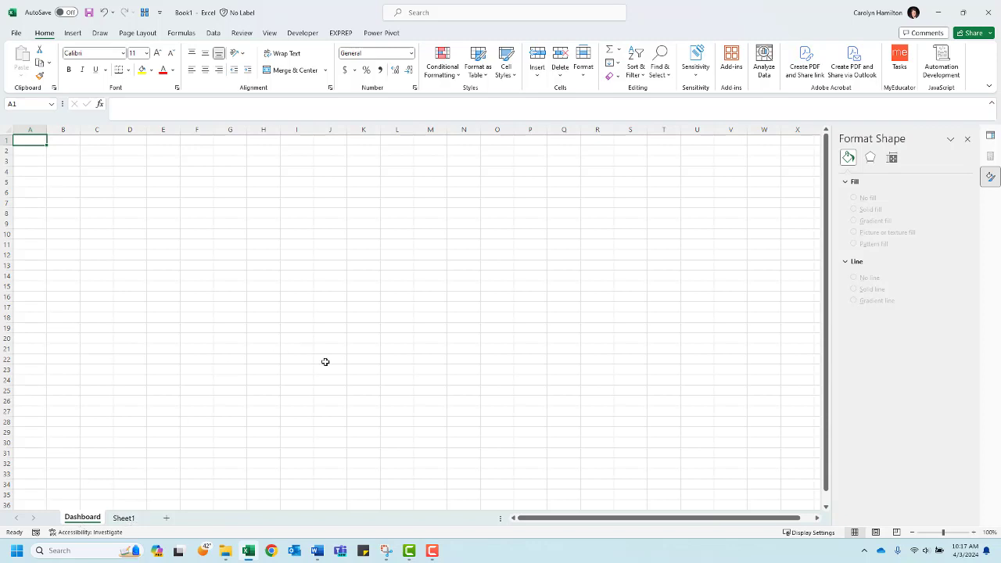
- Insert a text box banner across columns A to X over rows 1 to 5 and fill it with the darkest shade of the theme blue
{"action": "left_click", "coordinate": [73, 33]}
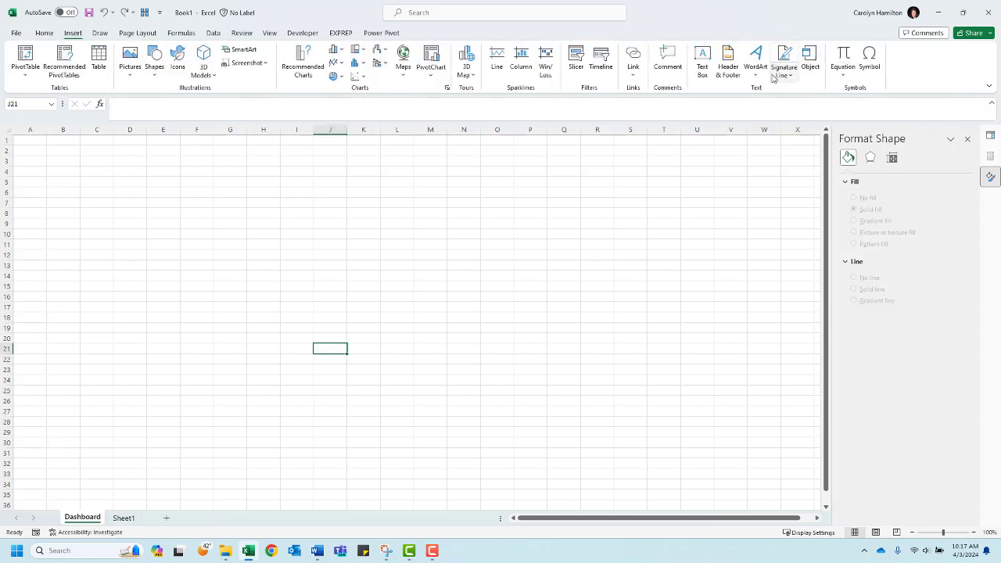
{"action": "left_click", "coordinate": [702, 62]}
{"action": "left_click_drag", "start_coordinate": [22, 141], "coordinate": [810, 188]}
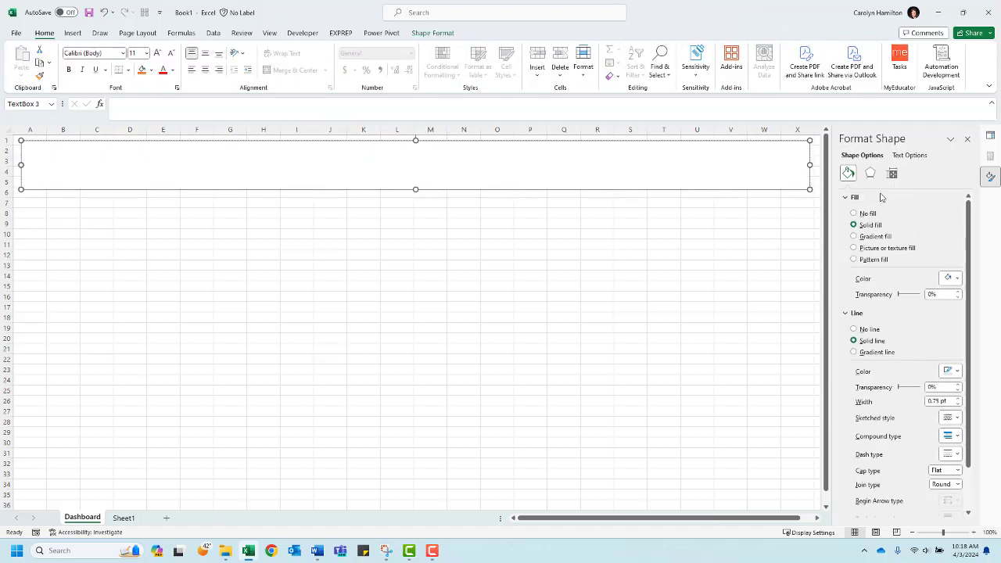
{"action": "left_click", "coordinate": [956, 279]}
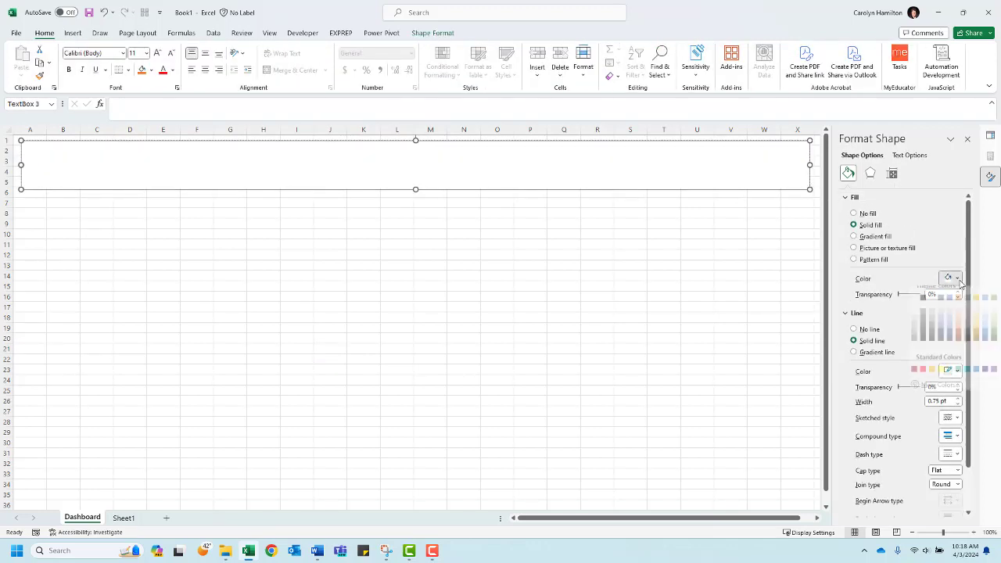
{"action": "left_click", "coordinate": [949, 346]}
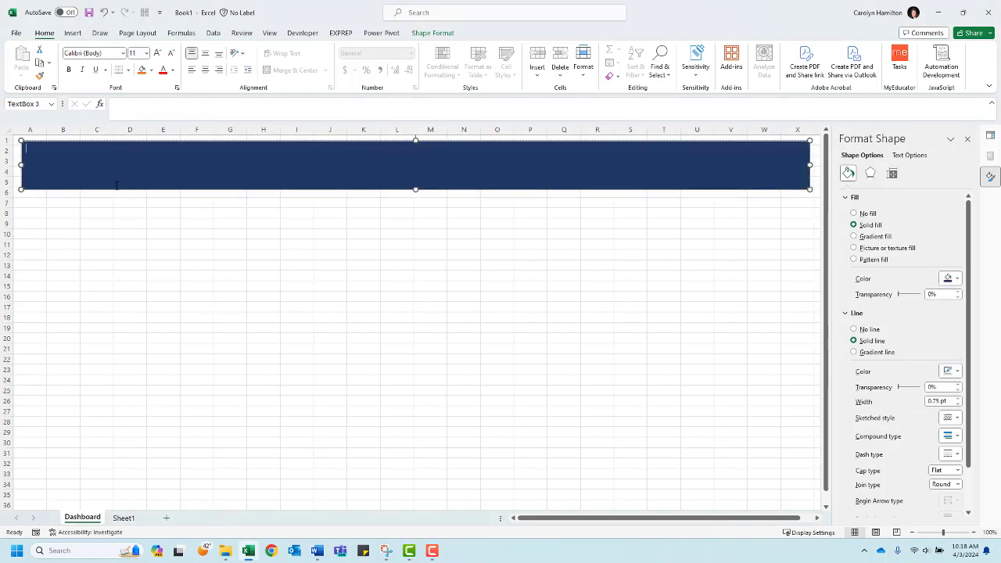
- Link the banner text box to the named cell with the formula =latest
{"action": "left_click", "coordinate": [127, 102]}
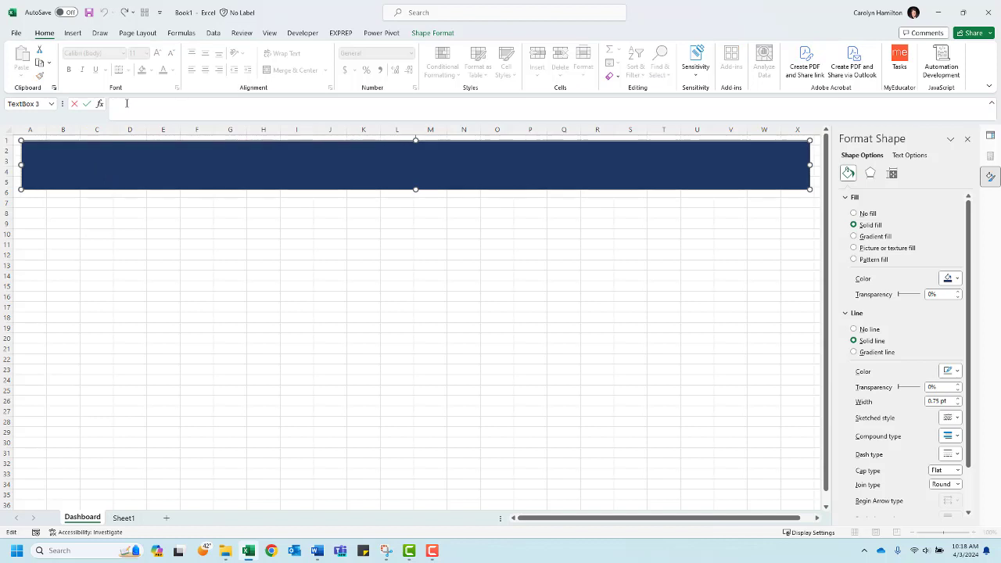
{"action": "type", "text": "=la"}
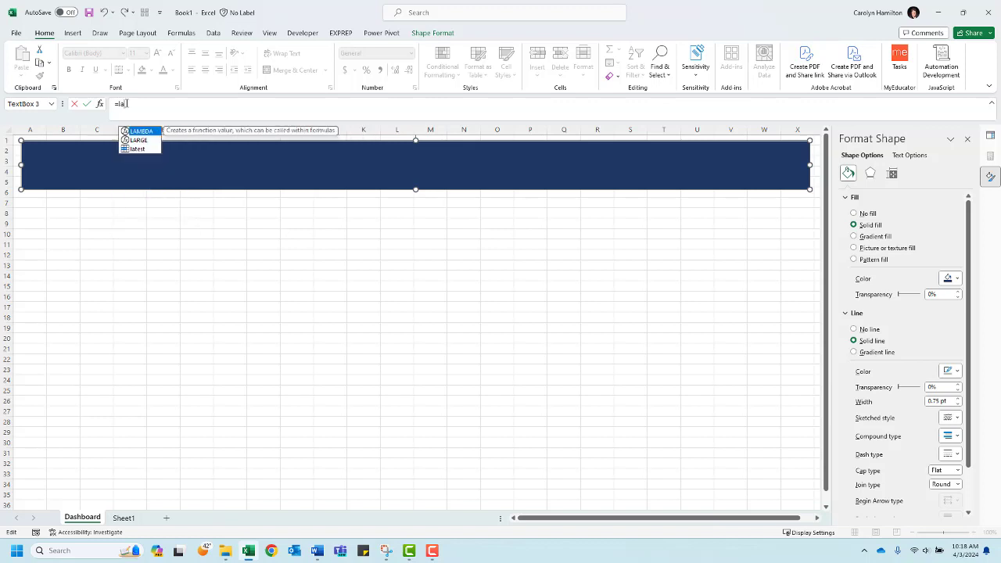
{"action": "type", "text": "tes"}
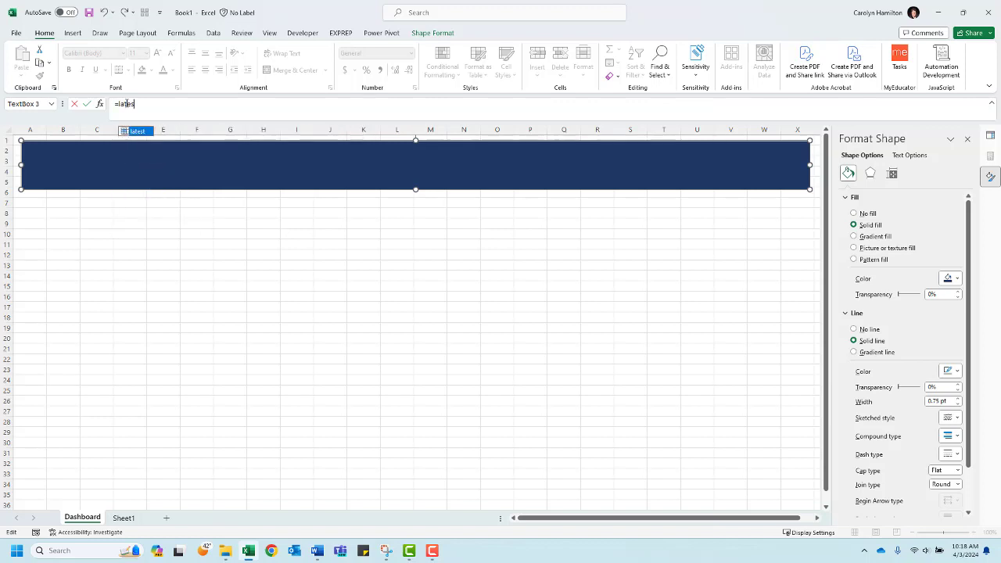
{"action": "type", "text": "t"}
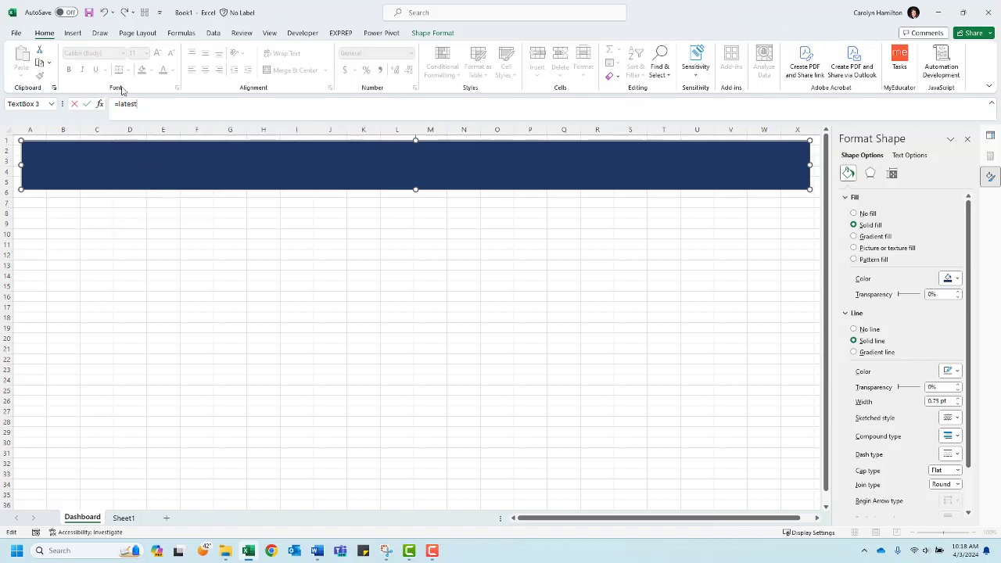
{"action": "key", "text": "Return"}
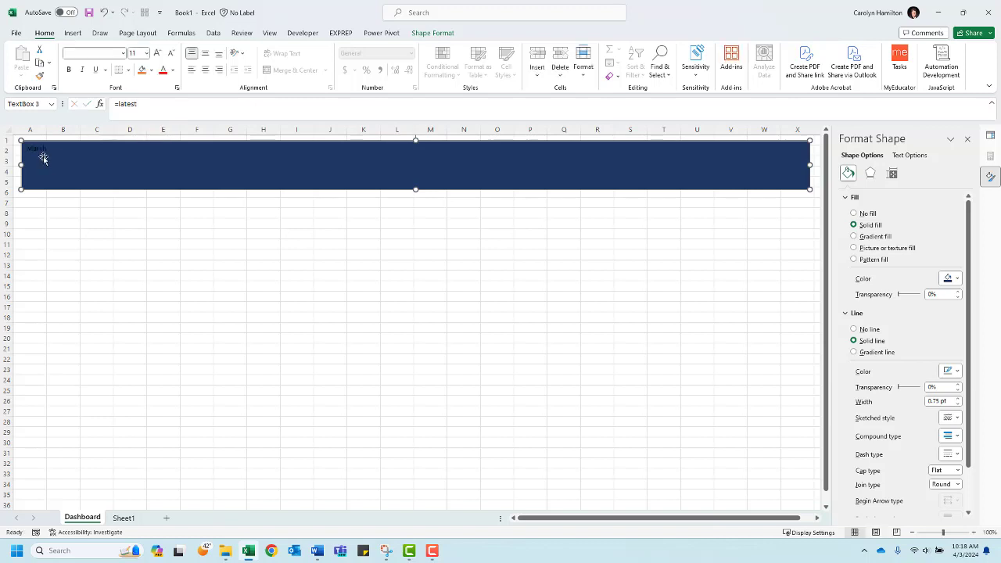
- Set the banner's font color to the light gray theme color
{"action": "left_click", "coordinate": [151, 69]}
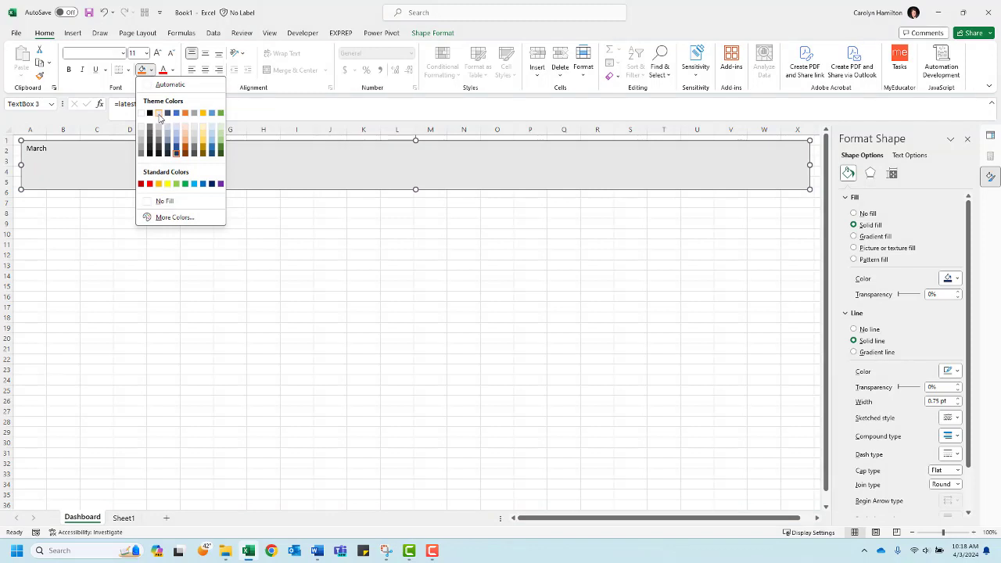
{"action": "left_click", "coordinate": [160, 86]}
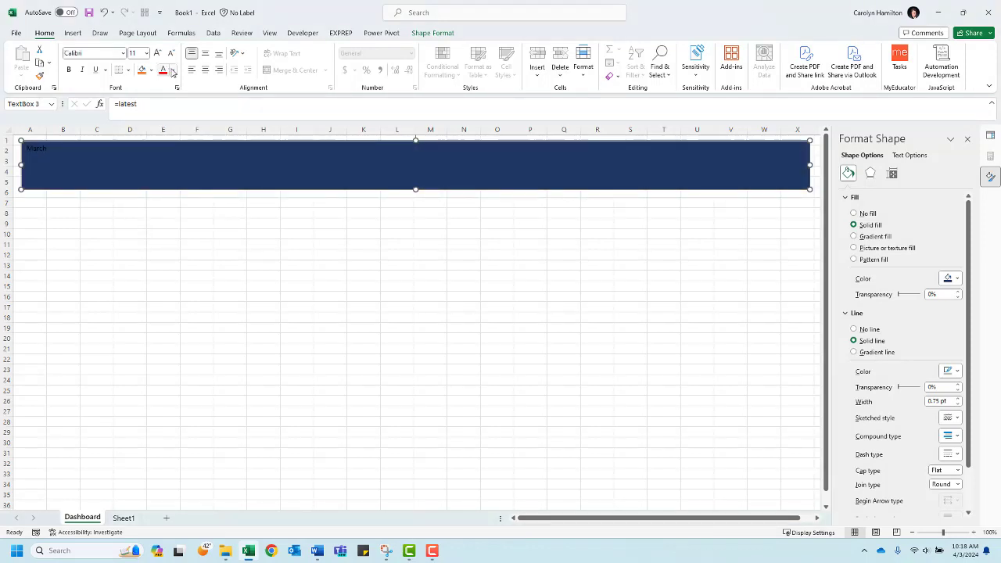
{"action": "left_click", "coordinate": [172, 69]}
{"action": "left_click", "coordinate": [179, 114]}
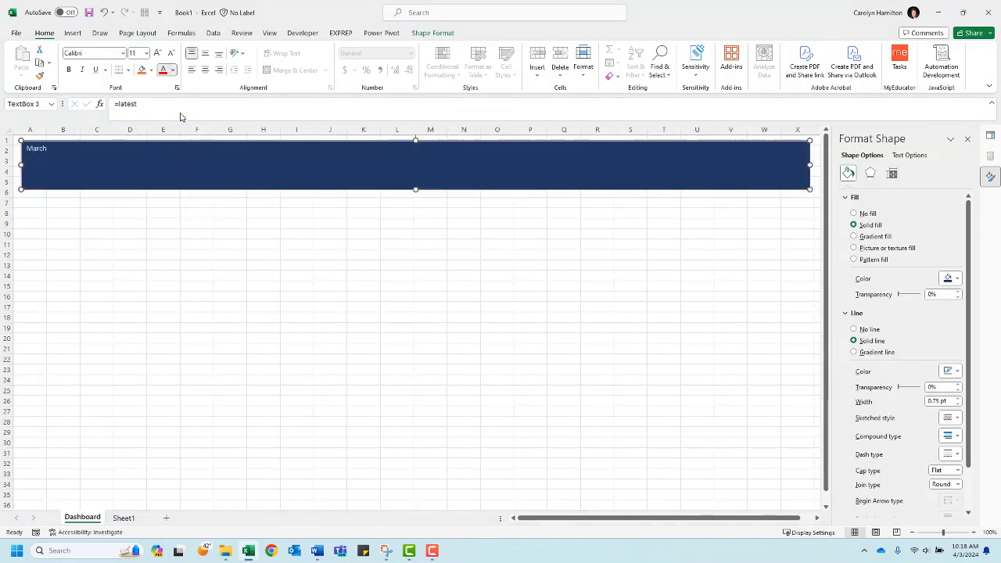
- Increase the banner text to font size 36 and center it both horizontally and vertically
{"action": "left_click", "coordinate": [158, 56]}
{"action": "left_click", "coordinate": [158, 57]}
{"action": "left_click", "coordinate": [158, 57]}
{"action": "left_click", "coordinate": [158, 56]}
{"action": "left_click", "coordinate": [158, 56]}
{"action": "left_click", "coordinate": [158, 56]}
{"action": "left_click", "coordinate": [158, 56]}
{"action": "left_click", "coordinate": [158, 56]}
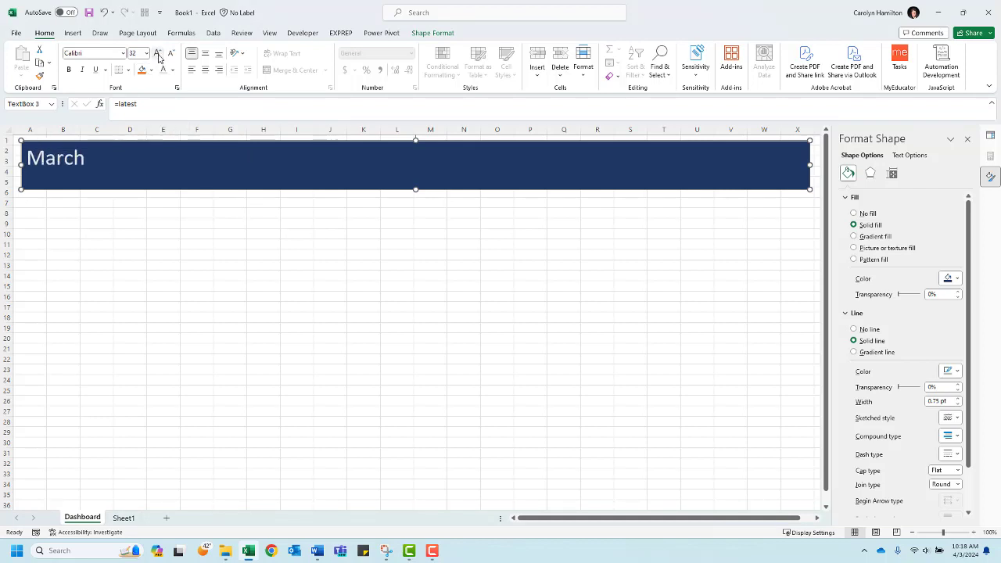
{"action": "left_click", "coordinate": [158, 57]}
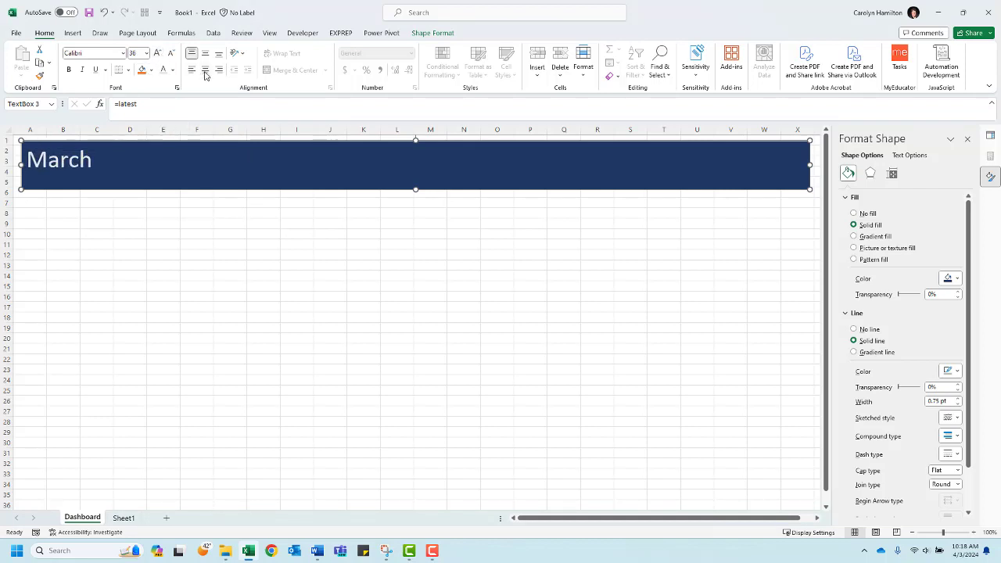
{"action": "left_click", "coordinate": [205, 70]}
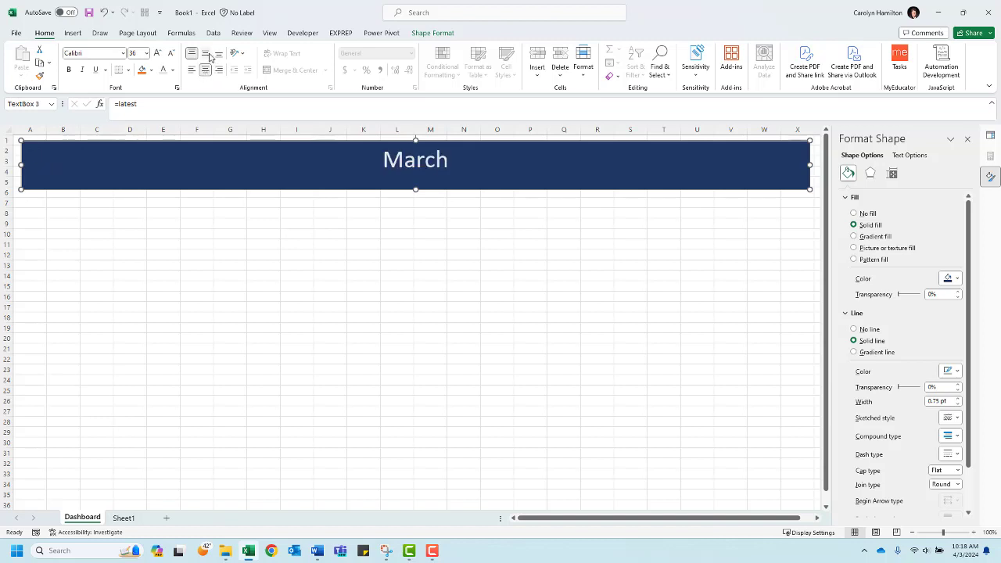
{"action": "left_click", "coordinate": [206, 54]}
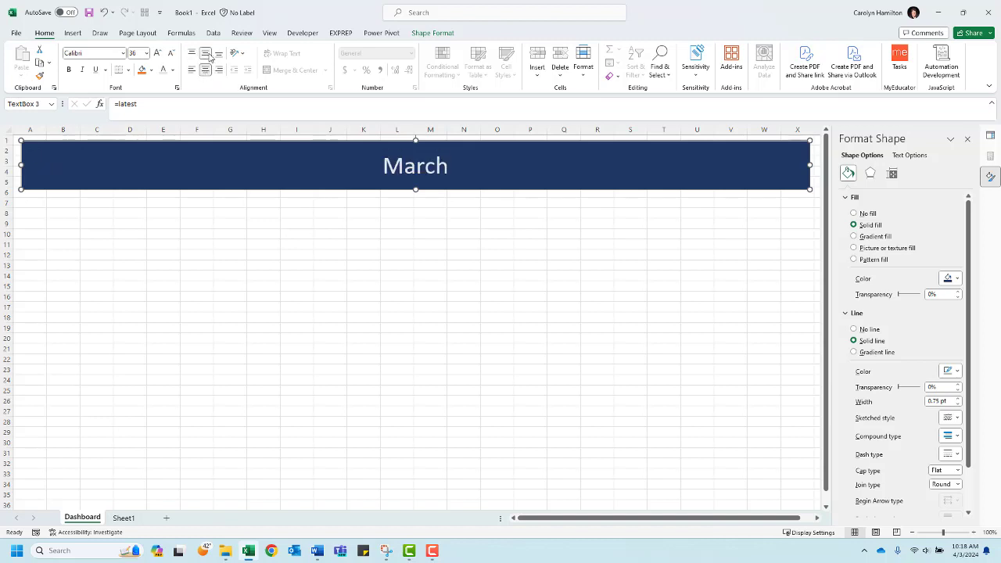
- Add the text "Sales Overview for" in front of the linked month name in the banner and deselect the box
{"action": "left_click", "coordinate": [325, 166]}
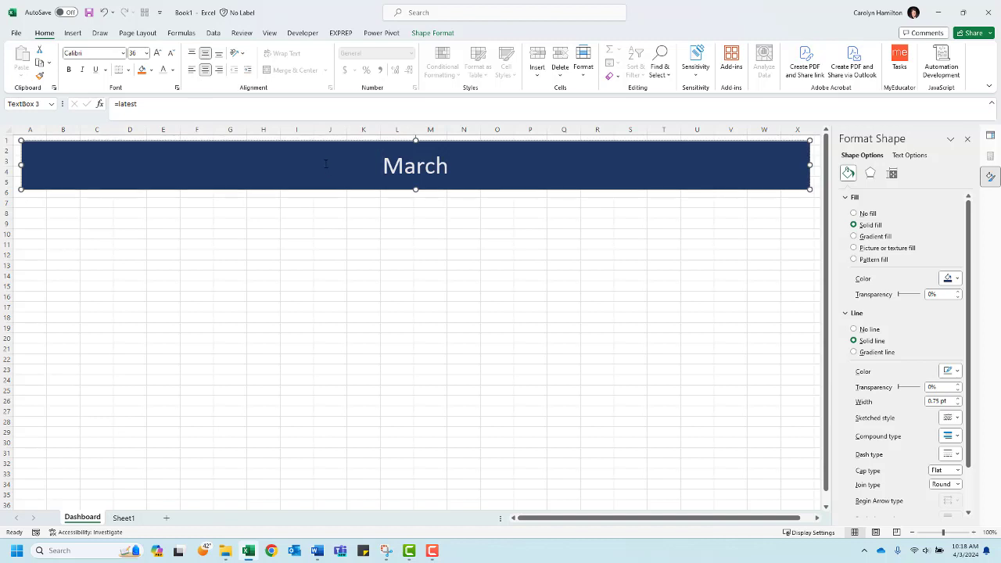
{"action": "type", "text": "Sales"}
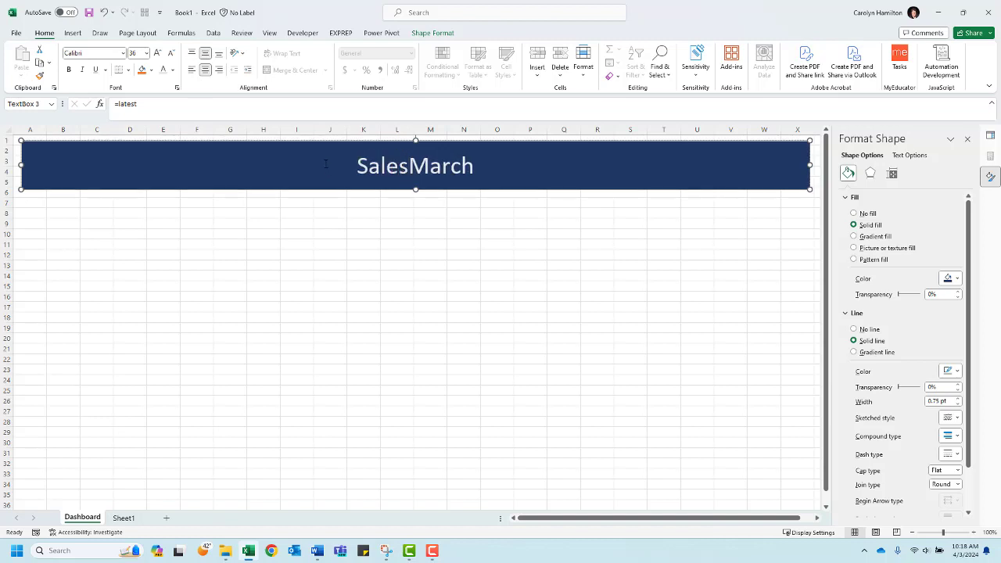
{"action": "type", "text": " Overview for"}
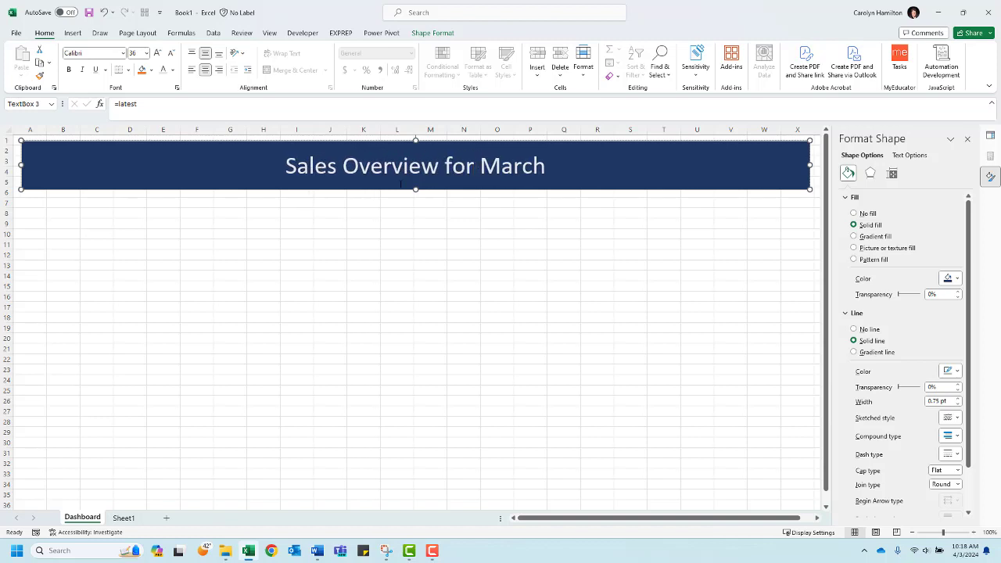
{"action": "left_click", "coordinate": [103, 233]}
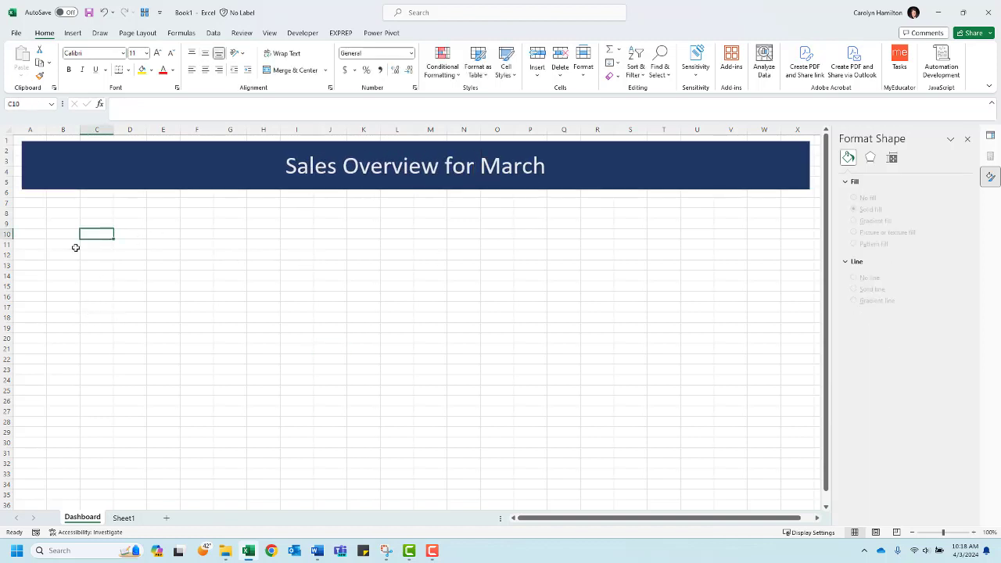
- Insert a second text box below the banner, from columns B to L over rows 7 to 10, filled with the second-darkest shade of the theme blue
{"action": "left_click", "coordinate": [72, 34]}
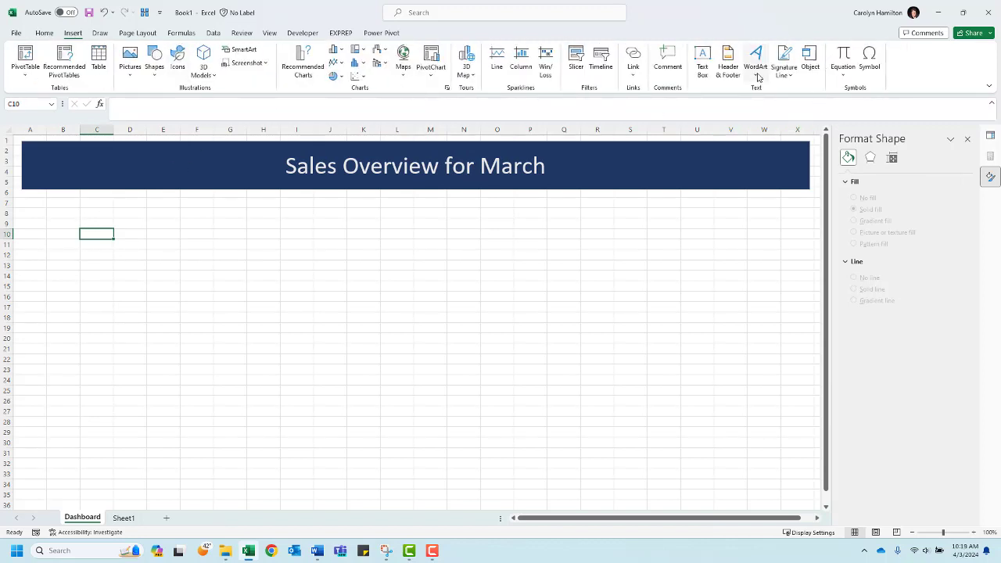
{"action": "left_click", "coordinate": [700, 59]}
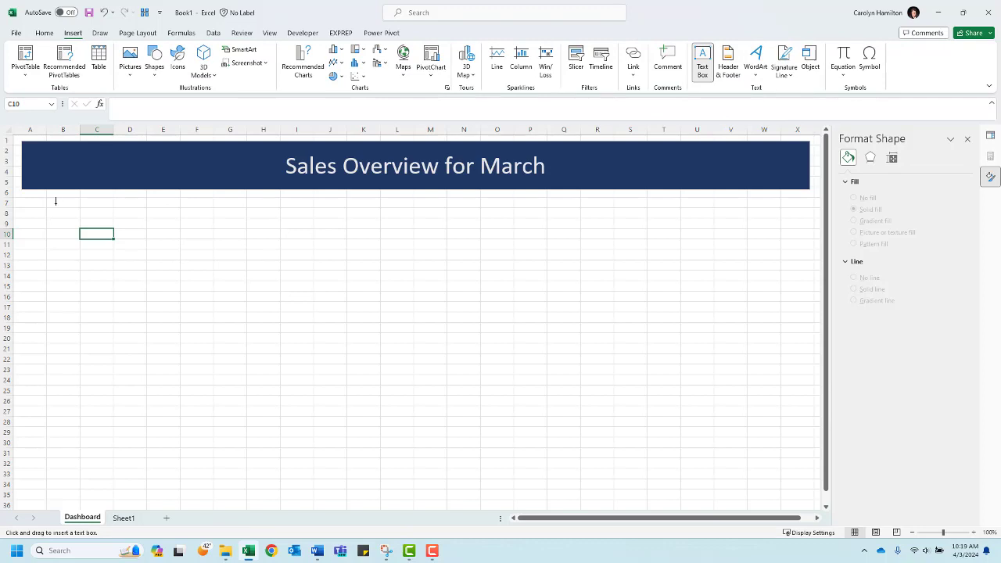
{"action": "left_click_drag", "start_coordinate": [55, 202], "coordinate": [405, 238]}
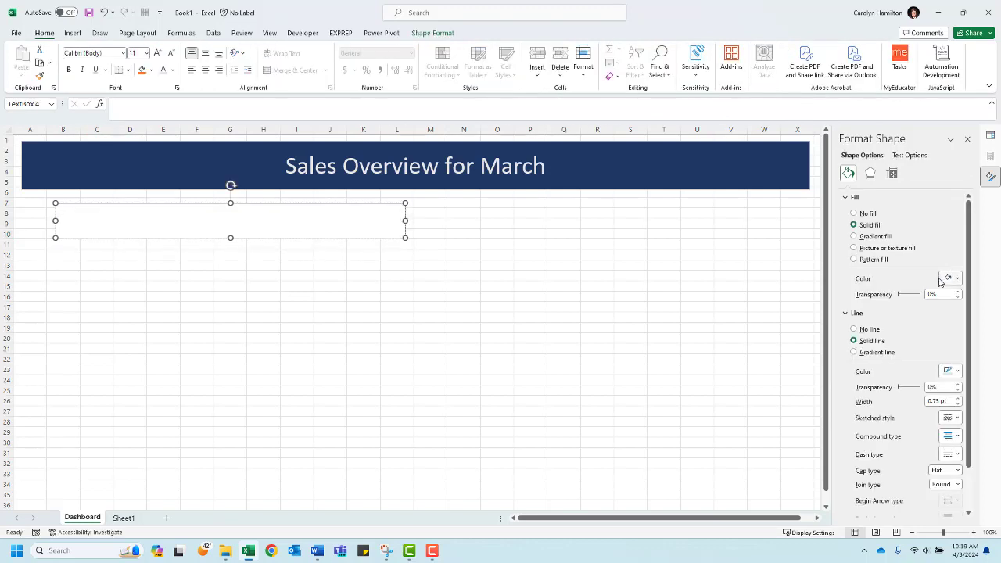
{"action": "left_click", "coordinate": [950, 278]}
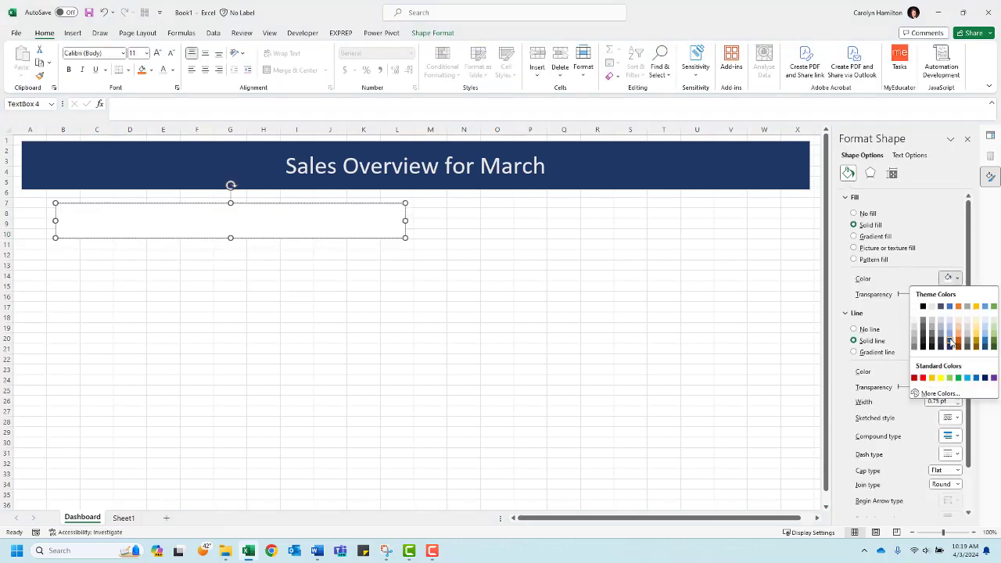
{"action": "left_click", "coordinate": [941, 343]}
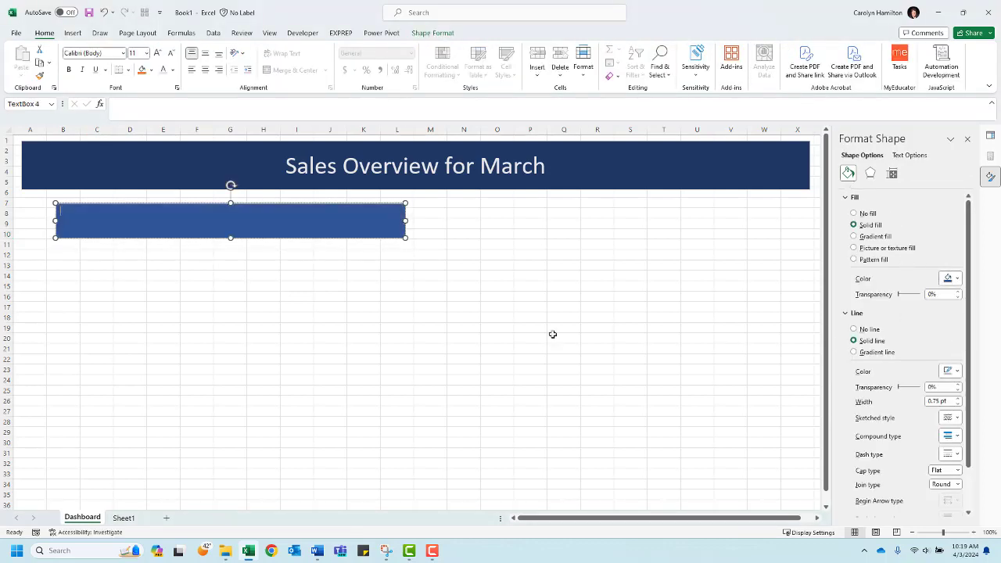
- Link the second text box to the named cell with =latest and apply the banner's light font color
{"action": "left_click", "coordinate": [132, 110]}
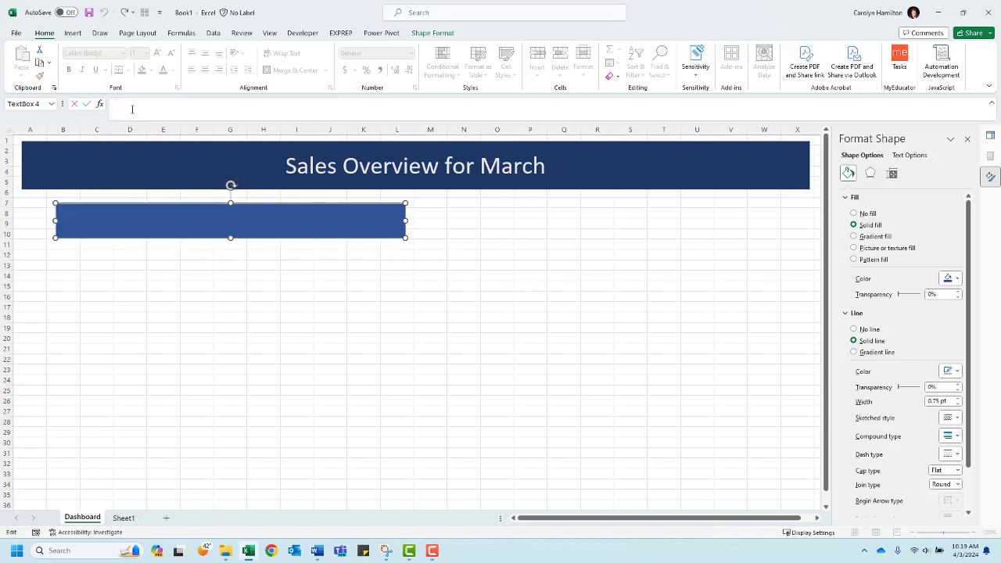
{"action": "type", "text": "=latest"}
{"action": "key", "text": "Return"}
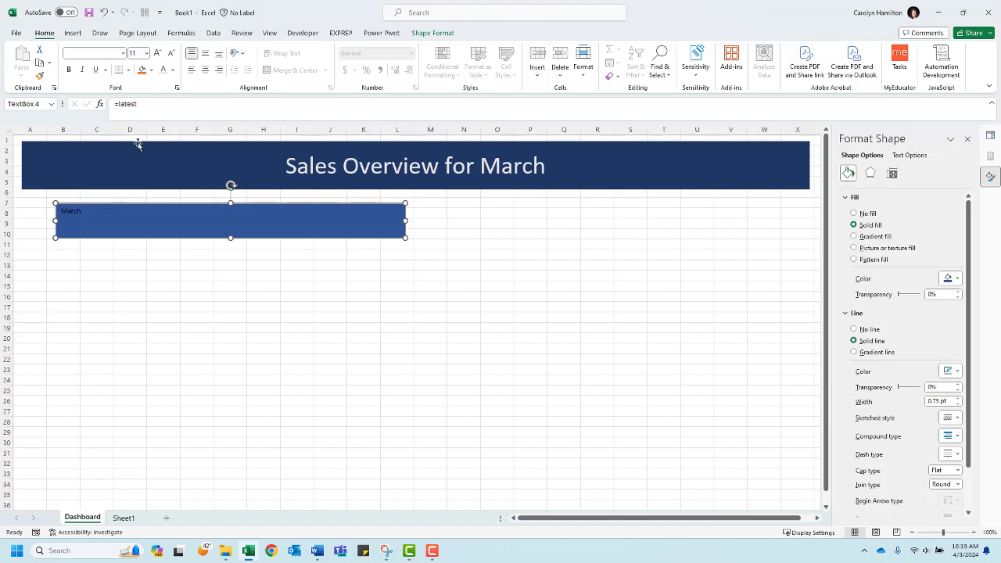
{"action": "left_click", "coordinate": [162, 71]}
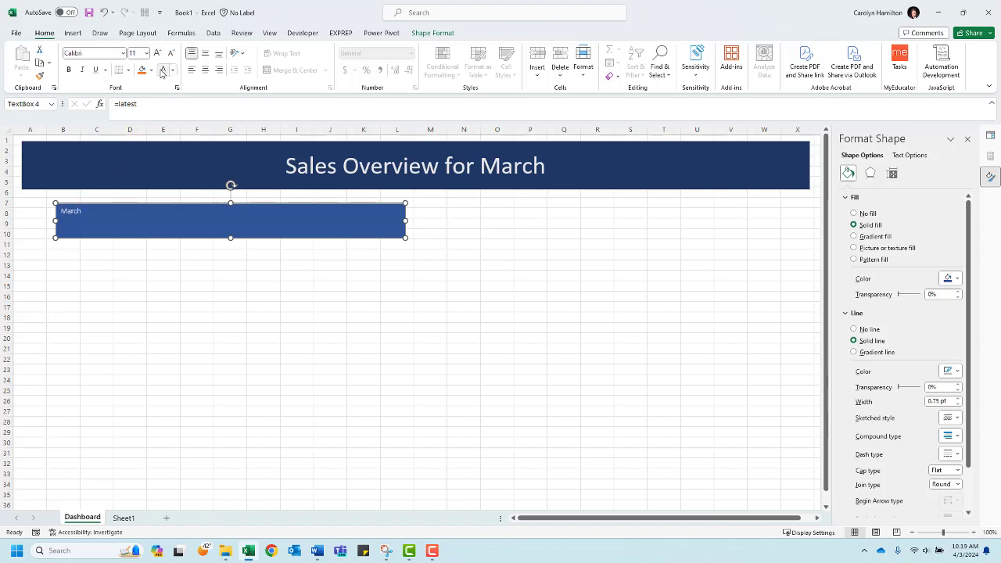
- Increase the second text box's font size to 20 and center its text vertically
{"action": "left_click", "coordinate": [158, 52]}
{"action": "left_click", "coordinate": [158, 52]}
{"action": "left_click", "coordinate": [158, 52]}
{"action": "left_click", "coordinate": [158, 53]}
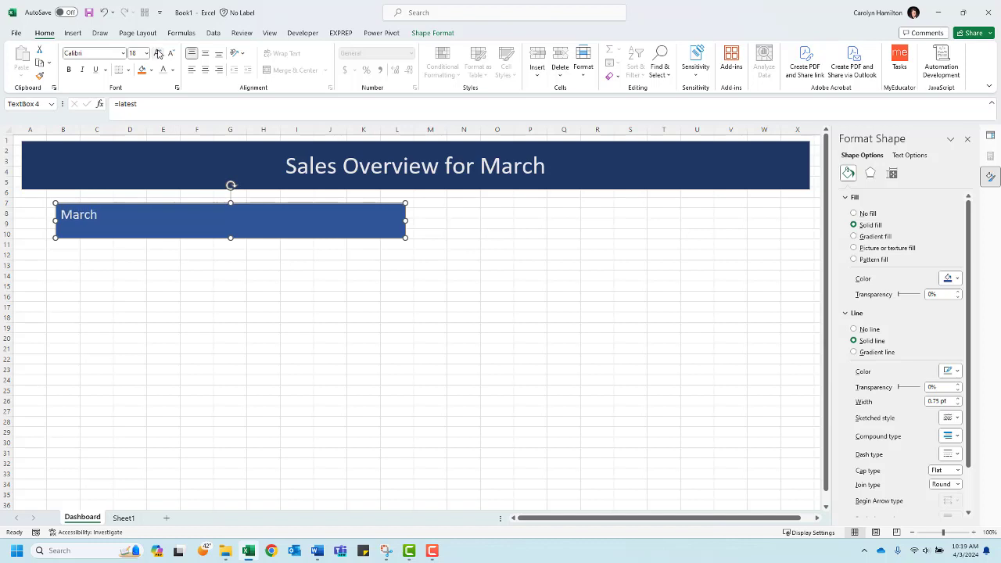
{"action": "left_click", "coordinate": [158, 53]}
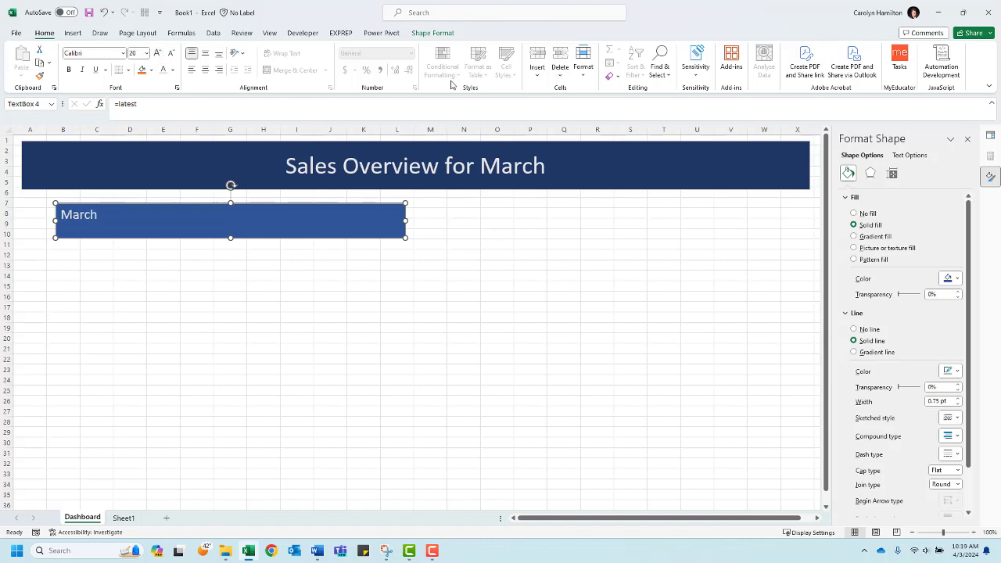
{"action": "left_click", "coordinate": [206, 55]}
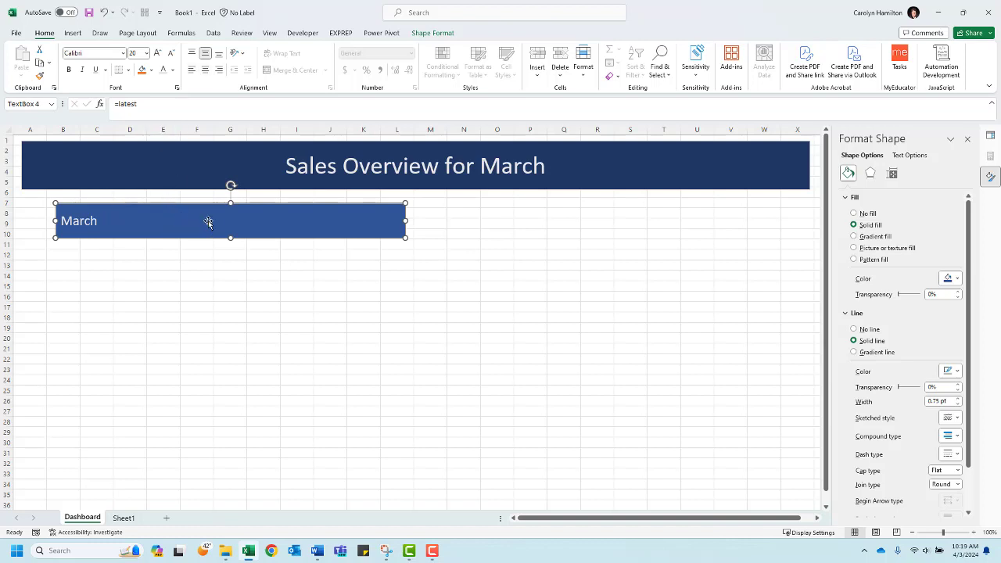
- Duplicate the March text box and place the copy directly below it over rows 12 to 15
{"action": "left_click", "coordinate": [73, 33]}
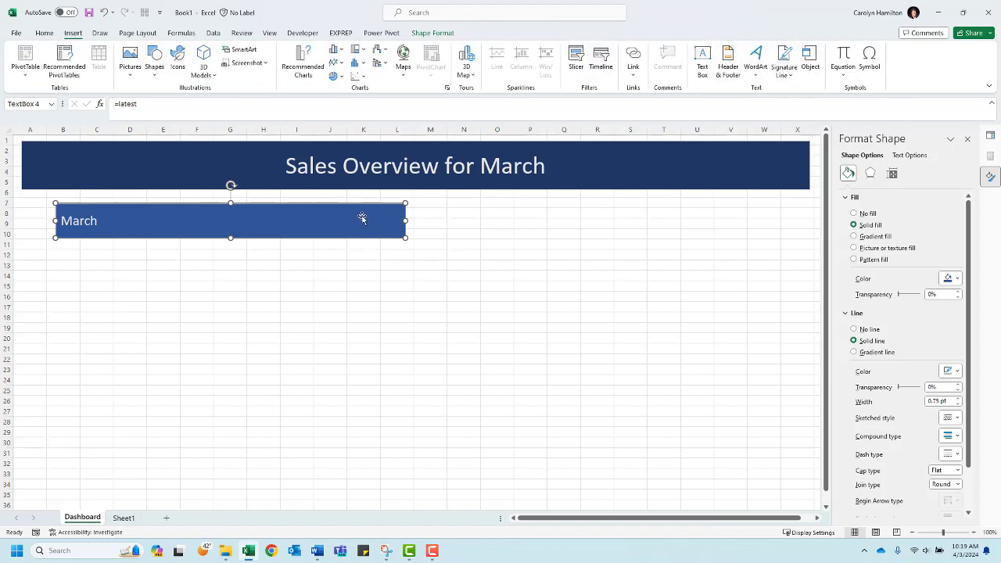
{"action": "key", "text": "ctrl+c"}
{"action": "key", "text": "ctrl+v"}
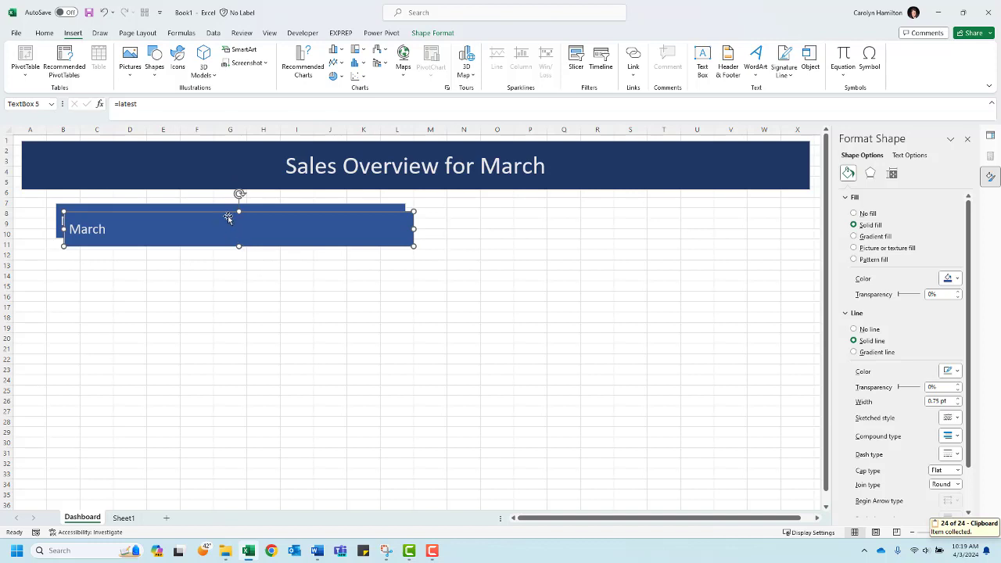
{"action": "left_click_drag", "start_coordinate": [230, 215], "coordinate": [220, 253]}
- Link the copied text box to the named cell with =previous
{"action": "left_click", "coordinate": [135, 104]}
{"action": "key", "text": "BackSpace"}
{"action": "key", "text": "BackSpace"}
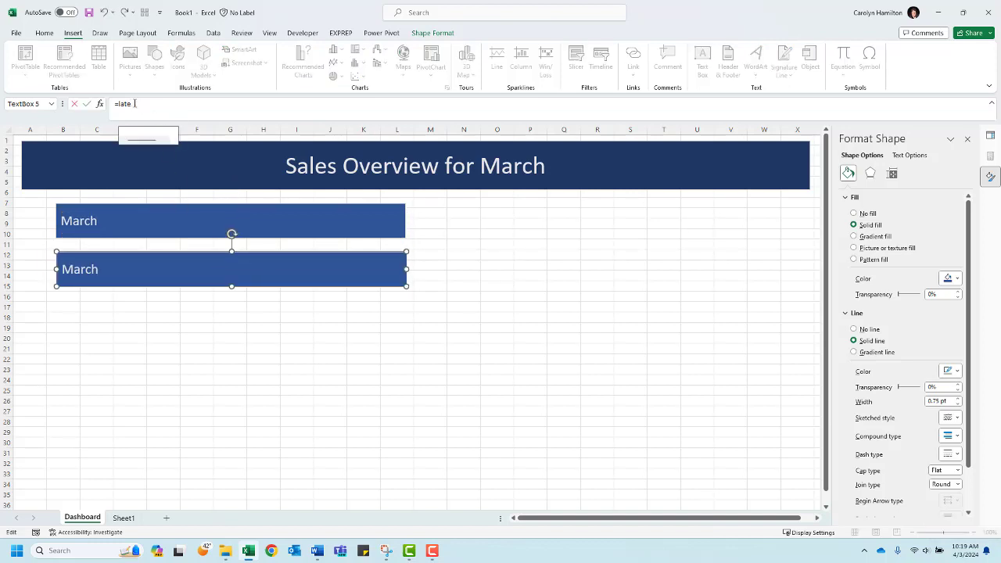
{"action": "key", "text": "BackSpace"}
{"action": "key", "text": "BackSpace"}
{"action": "key", "text": "BackSpace"}
{"action": "type", "text": "previous"}
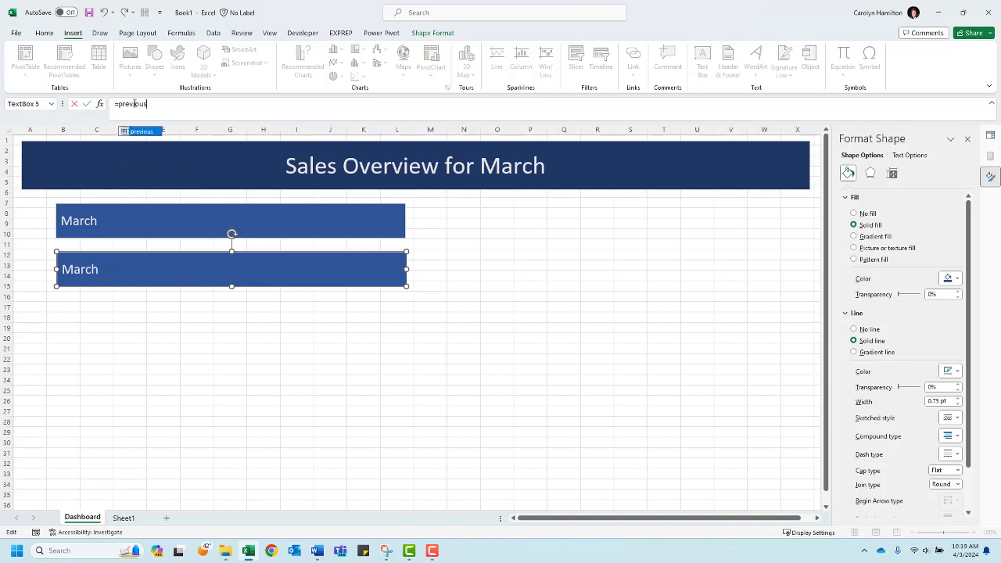
{"action": "key", "text": "Return"}
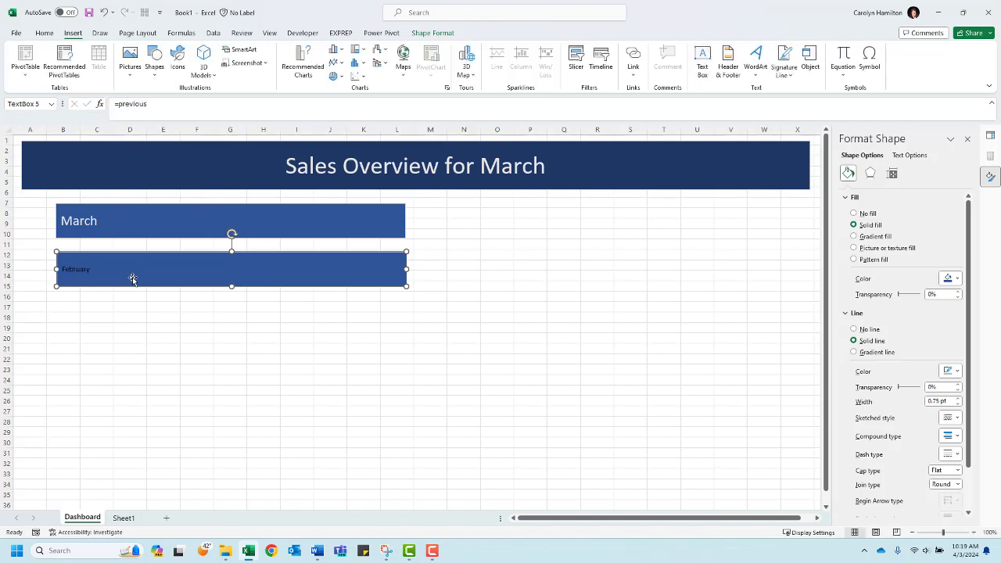
- Set the February text box's font size to 18, apply the banner's light font color, and deselect the box
{"action": "left_click", "coordinate": [44, 35]}
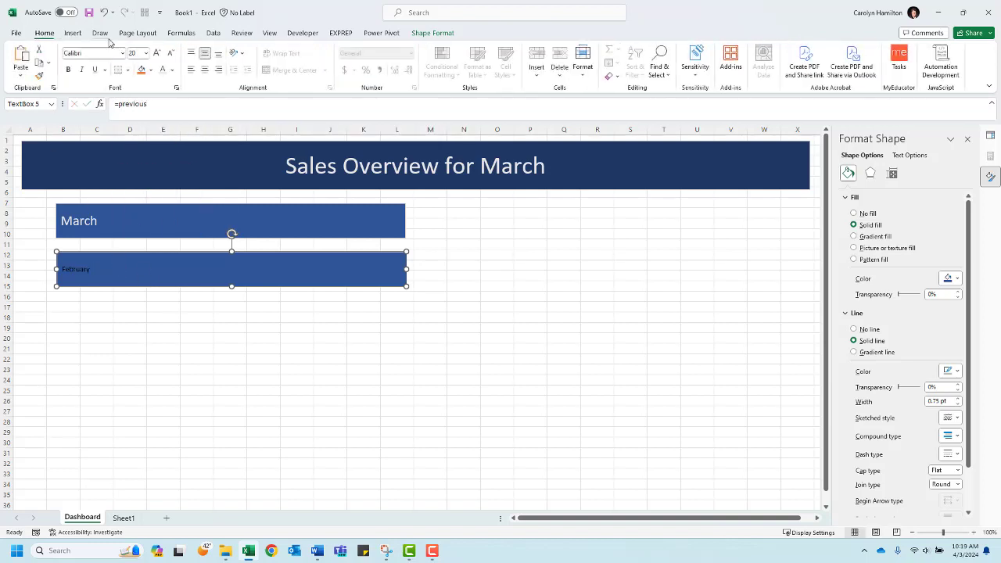
{"action": "left_click", "coordinate": [157, 53]}
{"action": "left_click", "coordinate": [158, 53]}
{"action": "left_click", "coordinate": [157, 52]}
{"action": "left_click", "coordinate": [162, 69]}
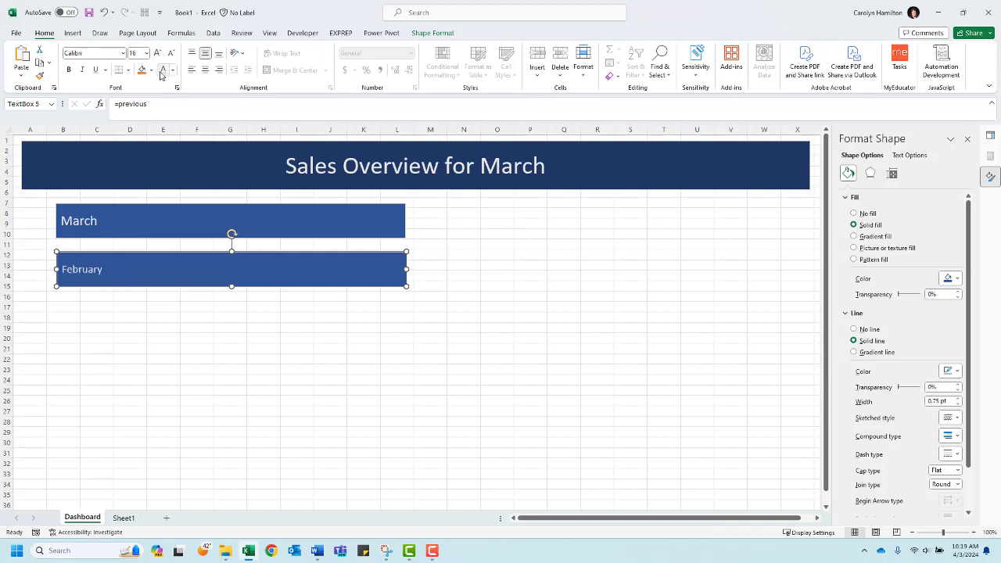
{"action": "key", "text": "Escape"}
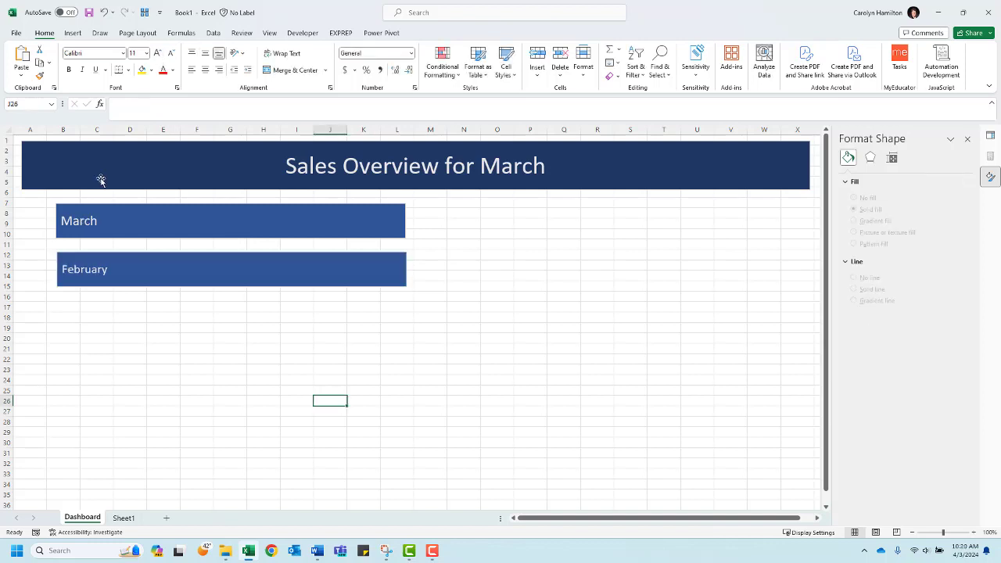
- Insert a small text box from columns N to Q over rows 8 and 9, with the March box's blue fill and no outline
{"action": "left_click", "coordinate": [72, 33]}
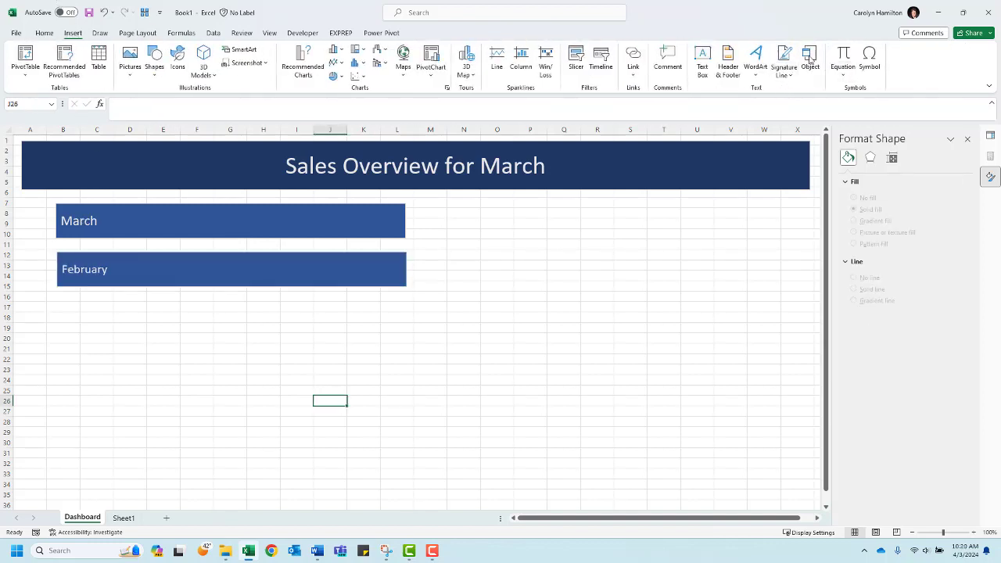
{"action": "left_click", "coordinate": [703, 57]}
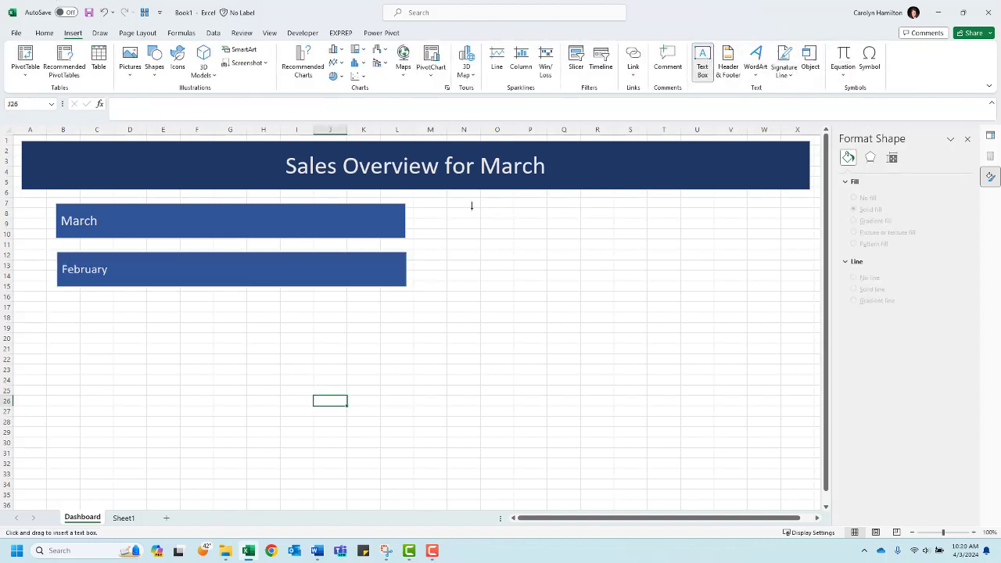
{"action": "left_click_drag", "start_coordinate": [472, 207], "coordinate": [578, 227]}
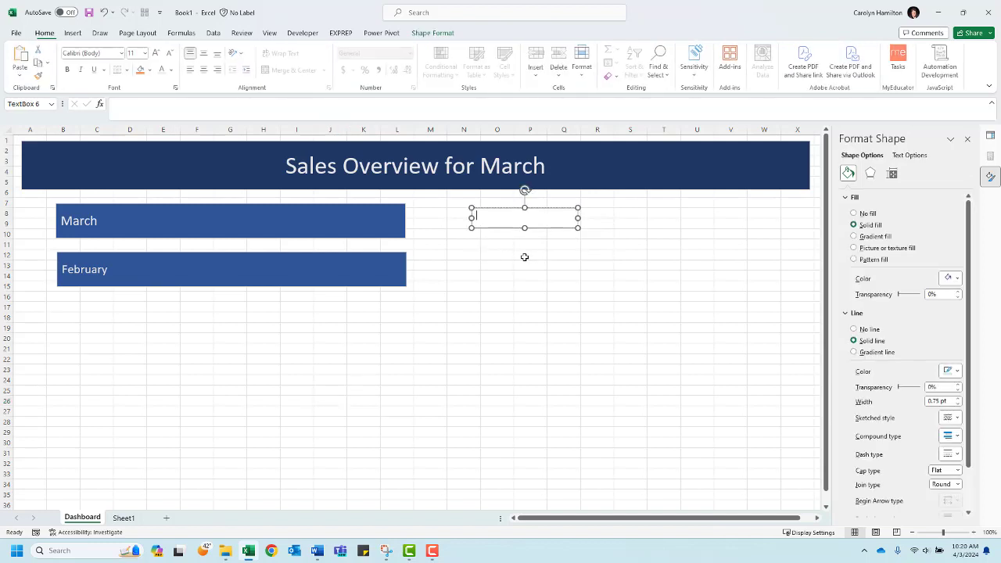
{"action": "left_click", "coordinate": [957, 279]}
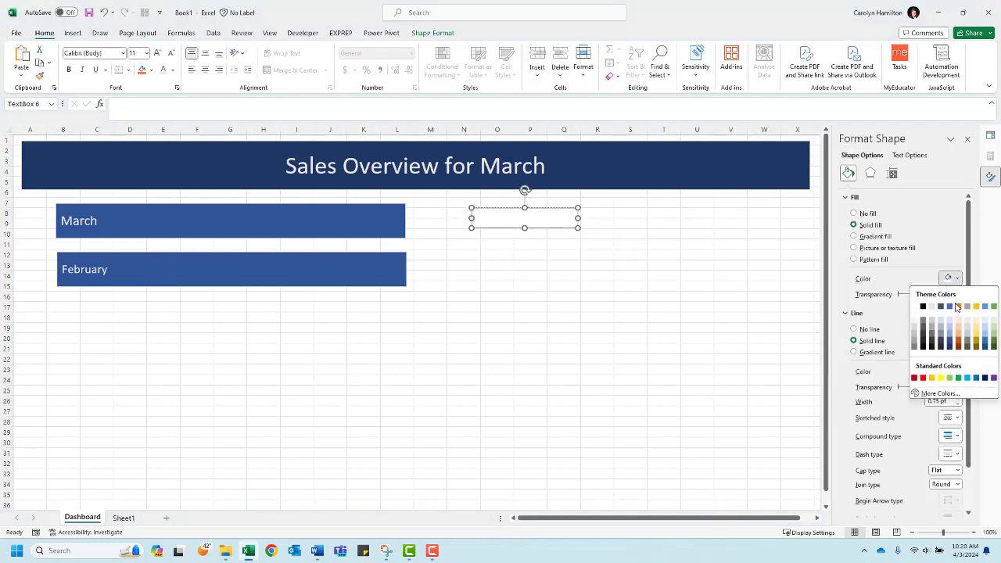
{"action": "left_click", "coordinate": [949, 347]}
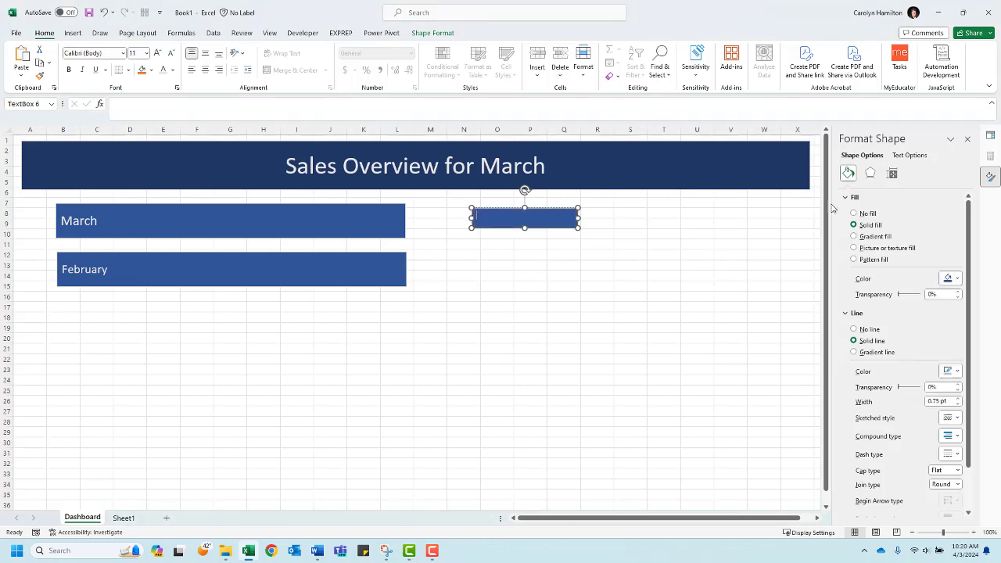
{"action": "left_click", "coordinate": [863, 332]}
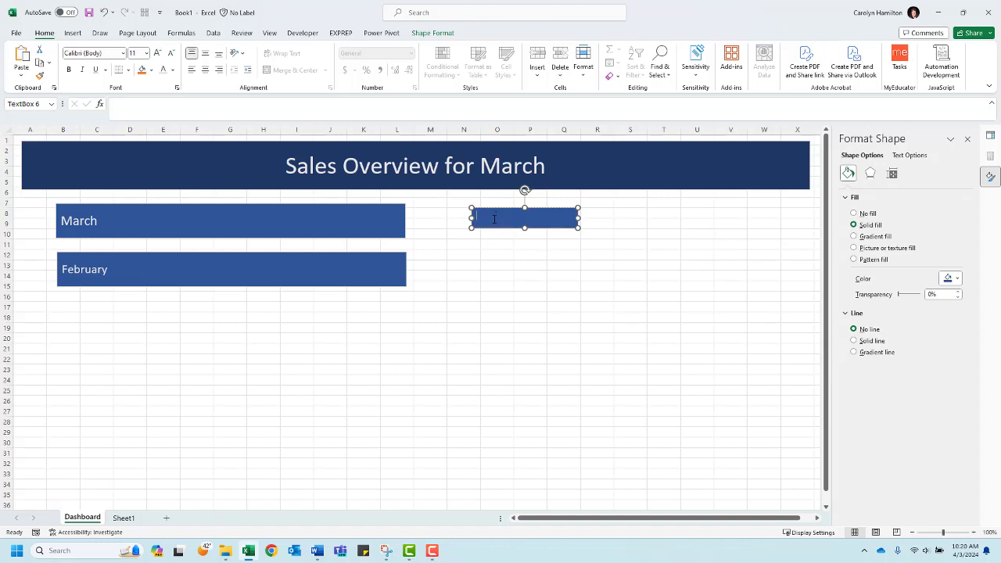
- Link the small text box to the latest month's sales amount in cell C4 of Sheet1
{"action": "left_click", "coordinate": [128, 103]}
{"action": "type", "text": "="}
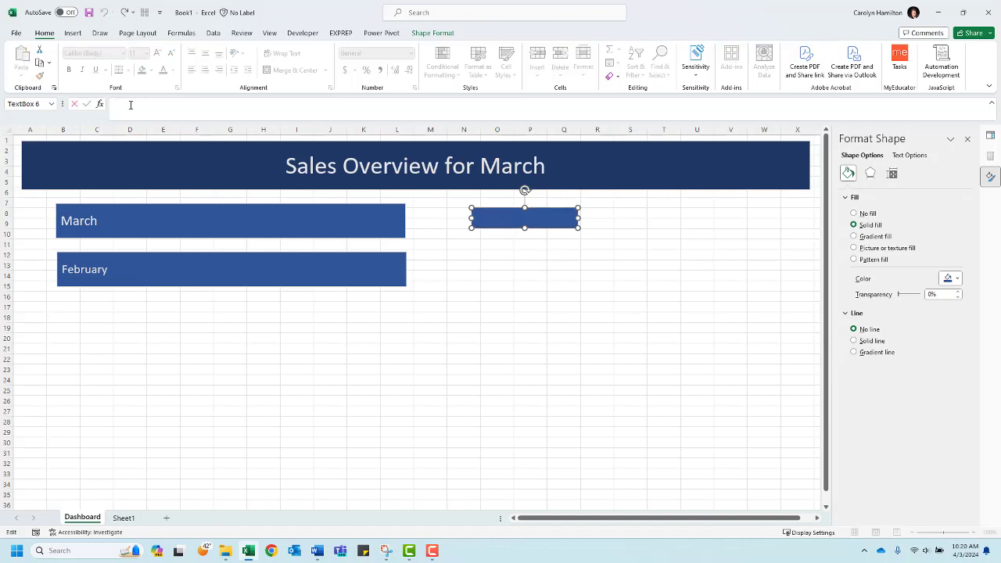
{"action": "left_click", "coordinate": [123, 518]}
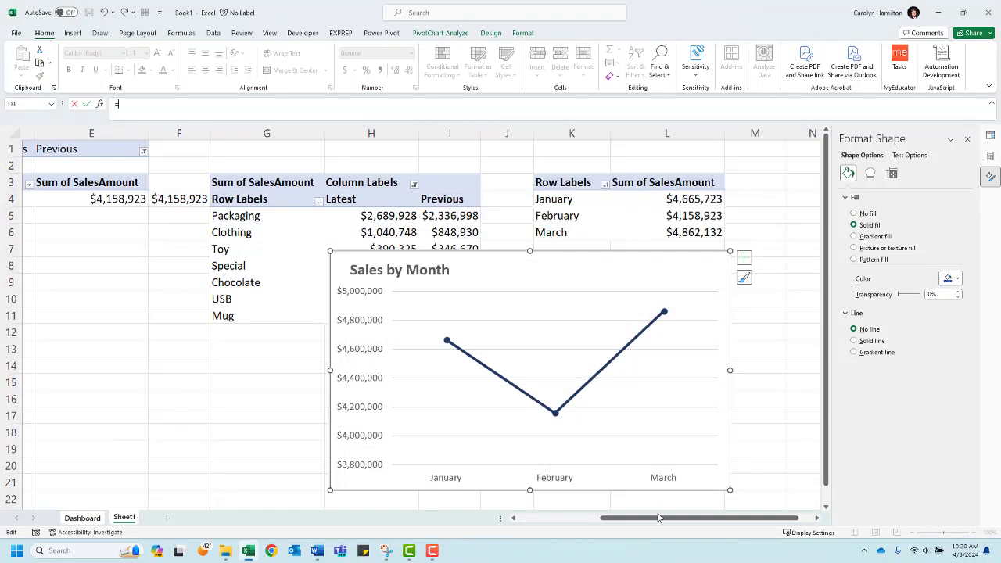
{"action": "left_click_drag", "start_coordinate": [658, 518], "coordinate": [577, 517]}
{"action": "left_click", "coordinate": [247, 200]}
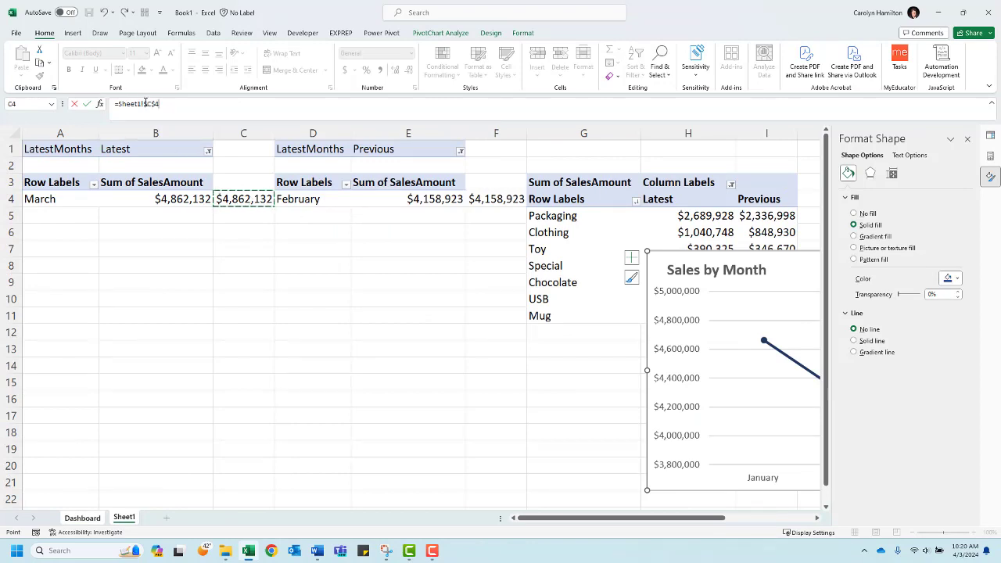
{"action": "key", "text": "Return"}
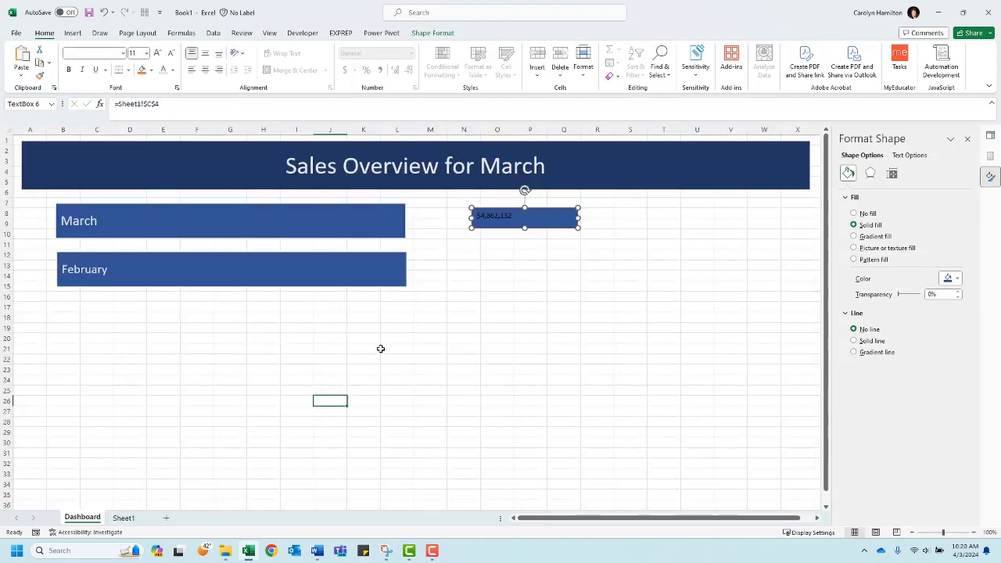
- Give the sales amount box the light font color at size 20 and move it onto the middle of the March box
{"action": "left_click", "coordinate": [164, 71]}
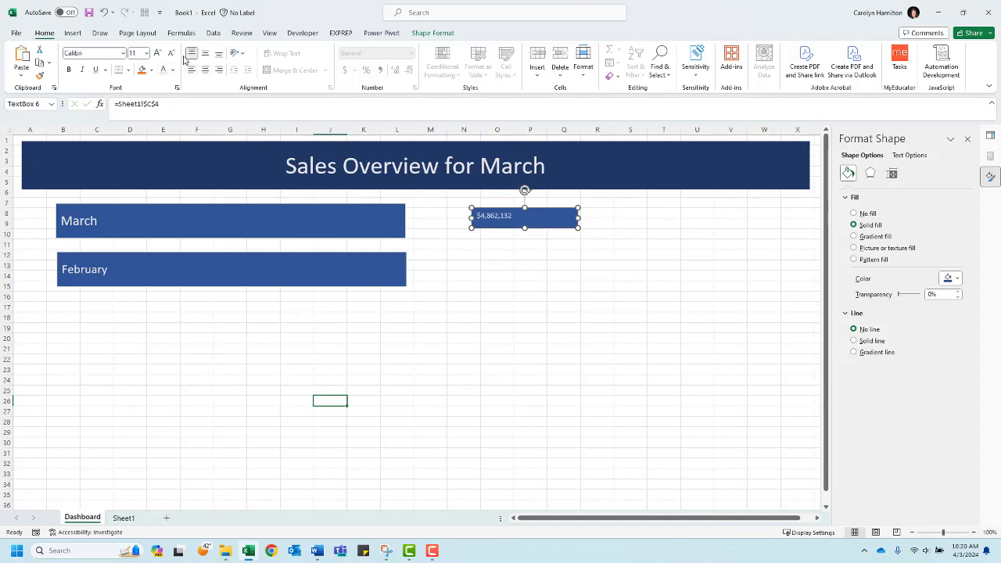
{"action": "left_click", "coordinate": [159, 54]}
{"action": "left_click", "coordinate": [159, 54]}
{"action": "left_click", "coordinate": [158, 54]}
{"action": "left_click", "coordinate": [78, 221]}
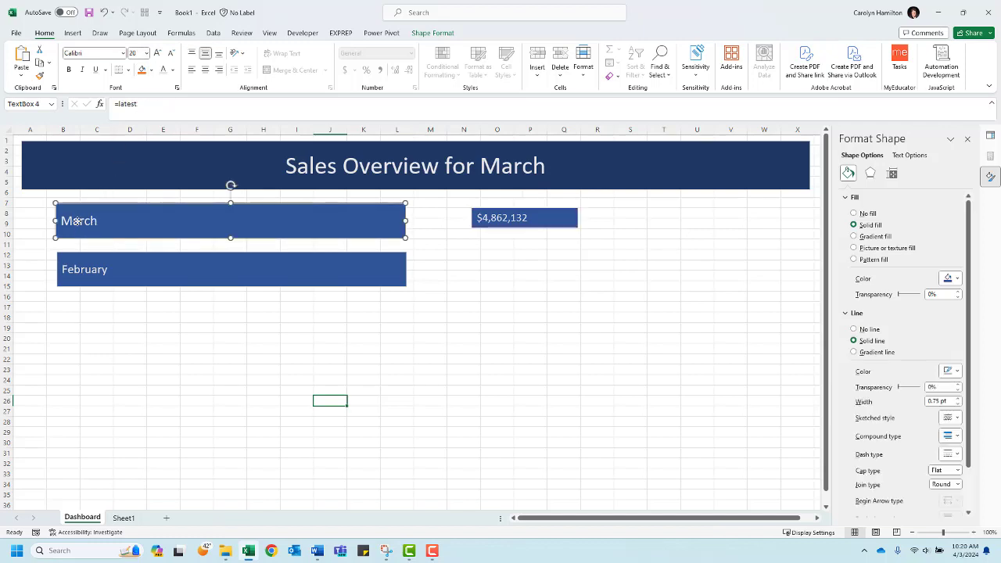
{"action": "left_click", "coordinate": [508, 225]}
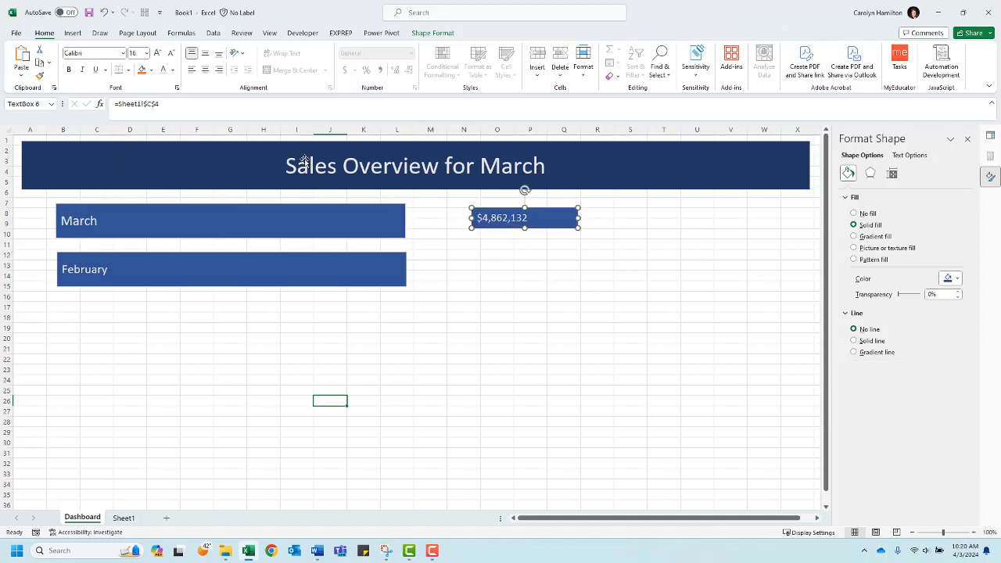
{"action": "left_click", "coordinate": [157, 53]}
{"action": "left_click", "coordinate": [158, 53]}
{"action": "left_click_drag", "start_coordinate": [509, 213], "coordinate": [238, 220]}
{"action": "left_click", "coordinate": [345, 328]}
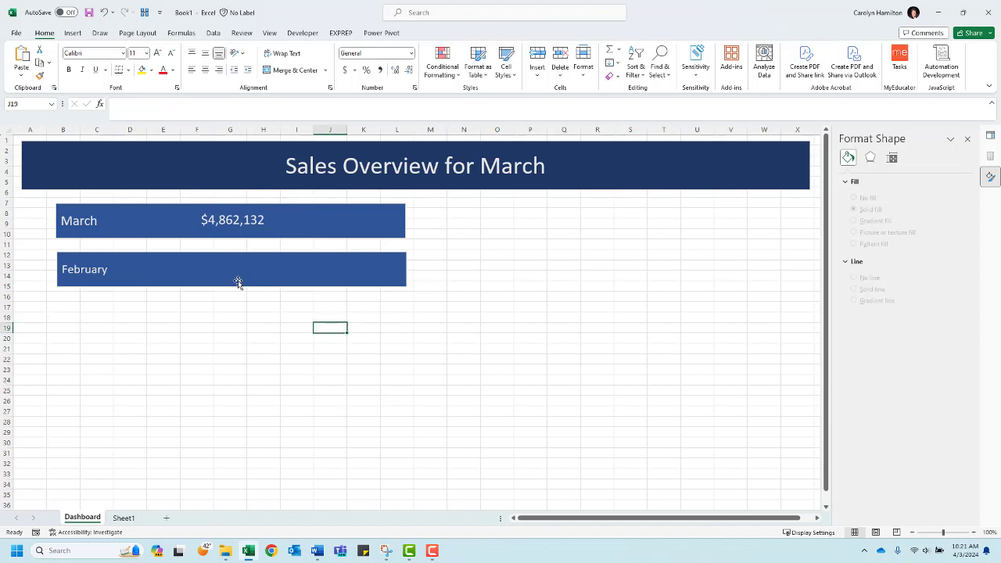
- Duplicate the March sales amount box and place the copy on the February box, aligned beneath the original
{"action": "left_click", "coordinate": [241, 222]}
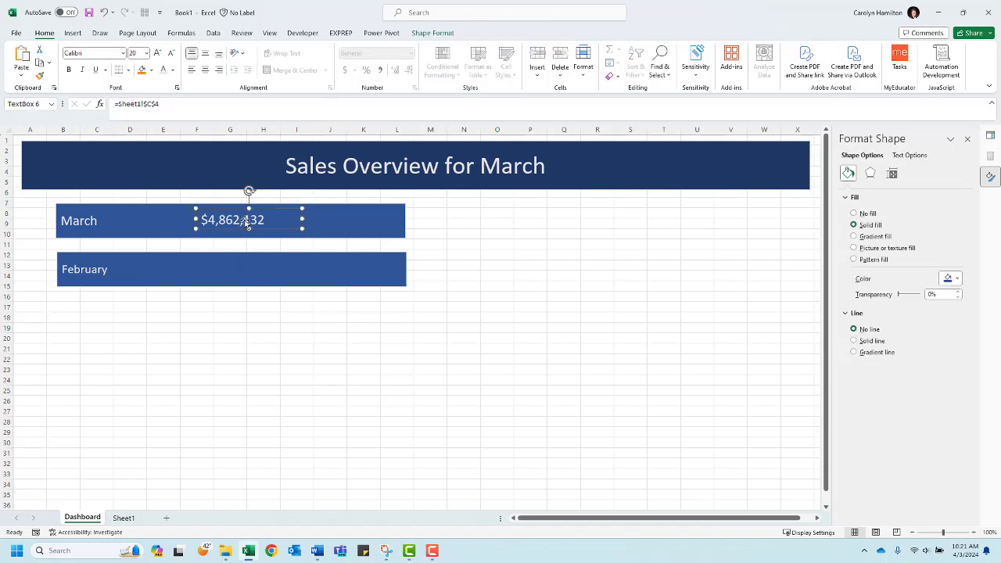
{"action": "key", "text": "ctrl+c"}
{"action": "key", "text": "ctrl+v"}
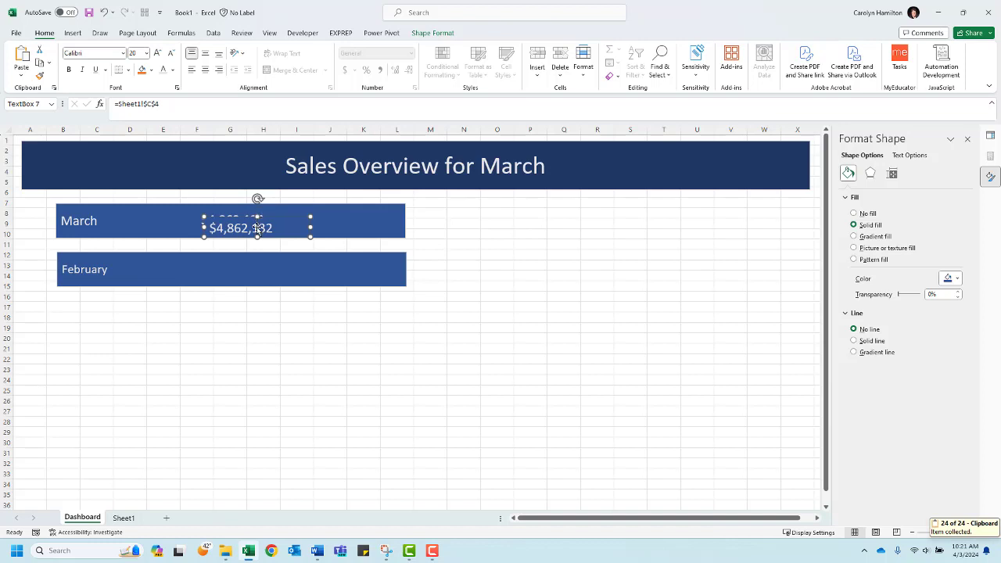
{"action": "left_click_drag", "start_coordinate": [257, 228], "coordinate": [248, 266]}
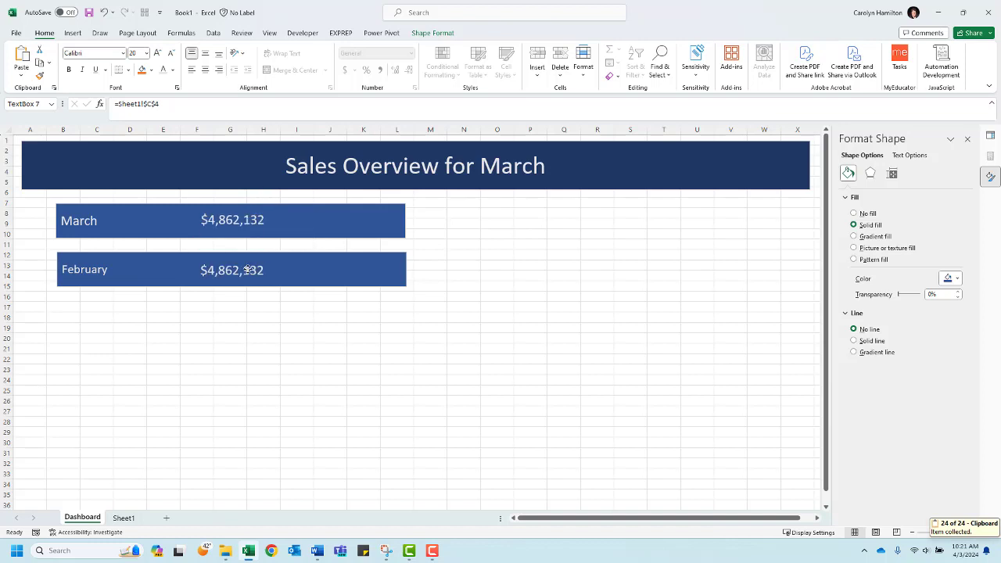
- Relink the copied amount box to the previous month's sales amount in cell F4 of Sheet1
{"action": "left_click", "coordinate": [162, 104]}
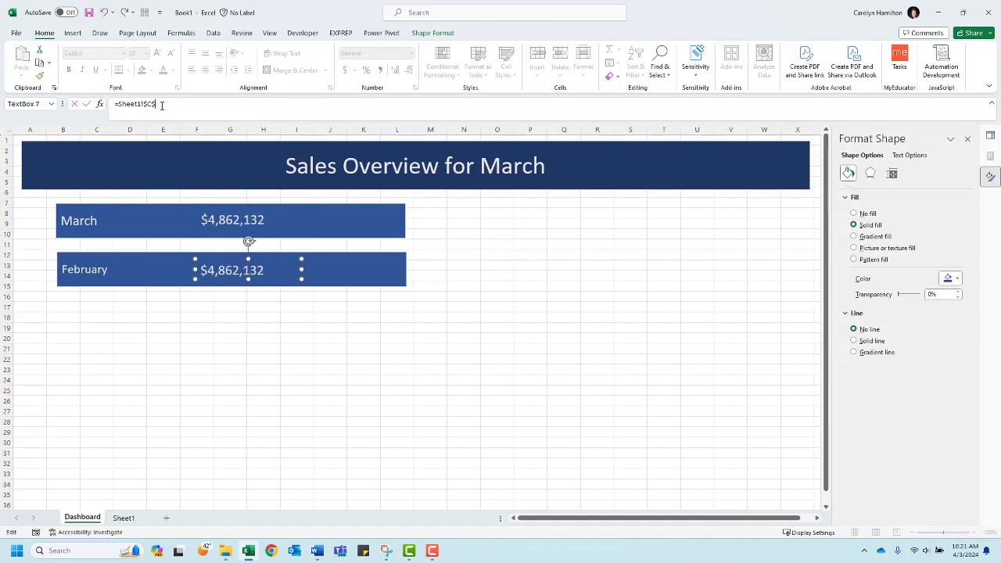
{"action": "key", "text": "BackSpace"}
{"action": "key", "text": "BackSpace"}
{"action": "key", "text": "BackSpace"}
{"action": "key", "text": "BackSpace"}
{"action": "key", "text": "BackSpace"}
{"action": "key", "text": "BackSpace"}
{"action": "key", "text": "BackSpace"}
{"action": "key", "text": "BackSpace"}
{"action": "key", "text": "BackSpace"}
{"action": "key", "text": "BackSpace"}
{"action": "left_click", "coordinate": [124, 518]}
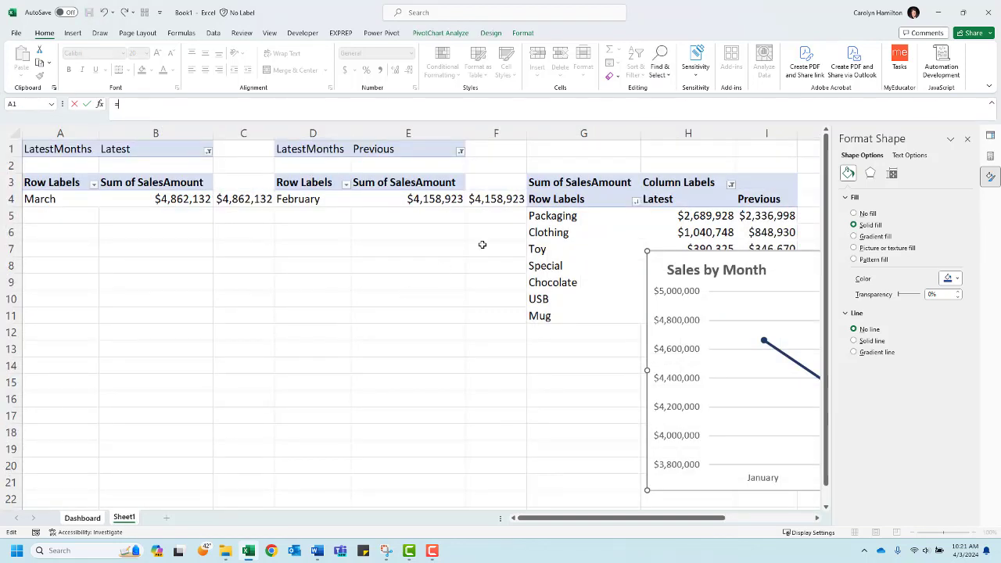
{"action": "left_click", "coordinate": [499, 199]}
{"action": "key", "text": "Return"}
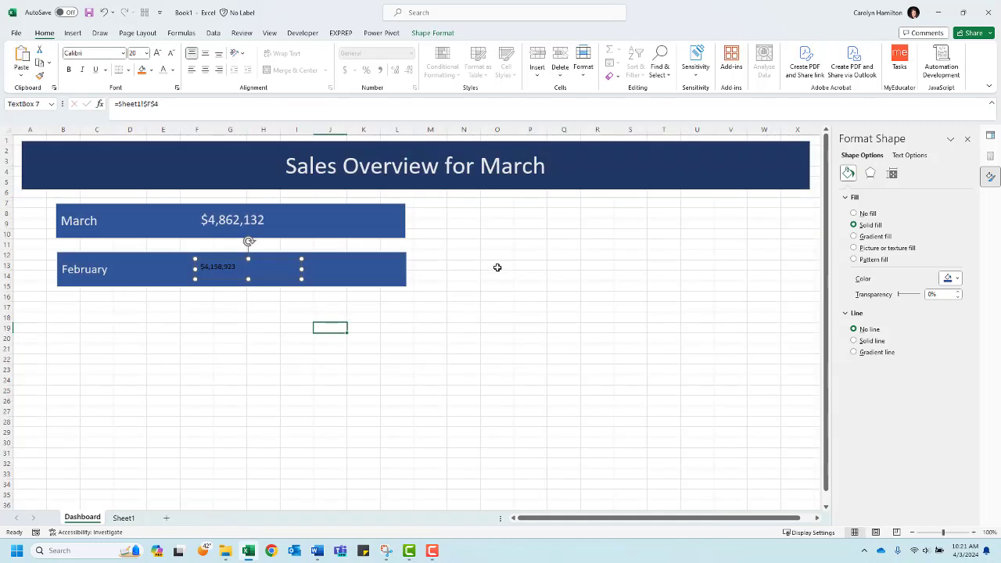
- Apply the light font color to the February sales amount, enlarge its text, and narrow the February box to match the March box's width
{"action": "left_click", "coordinate": [163, 72]}
{"action": "left_click", "coordinate": [156, 53]}
{"action": "left_click", "coordinate": [157, 53]}
{"action": "left_click", "coordinate": [156, 53]}
{"action": "left_click", "coordinate": [157, 53]}
{"action": "left_click", "coordinate": [171, 54]}
{"action": "left_click", "coordinate": [384, 278]}
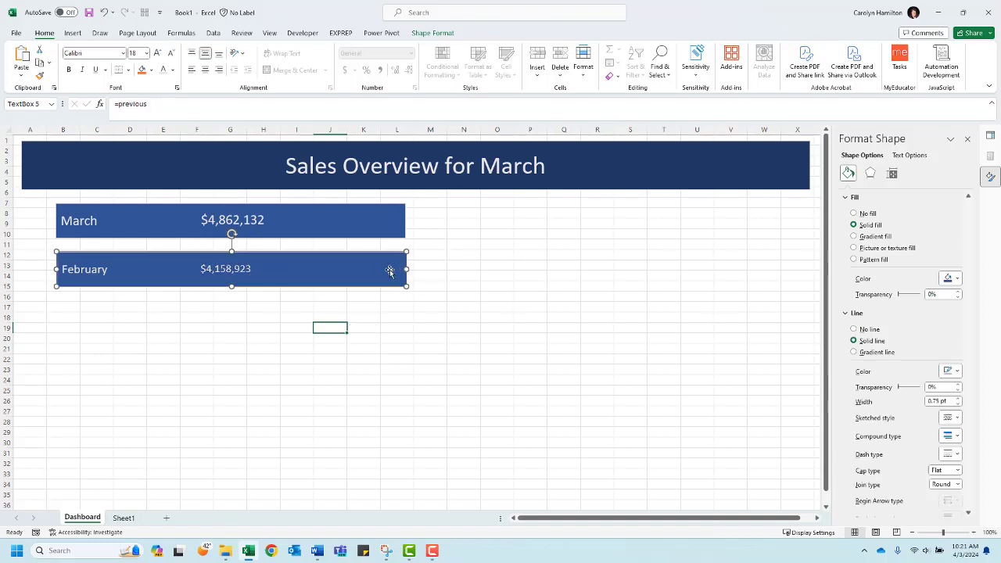
{"action": "left_click_drag", "start_coordinate": [406, 286], "coordinate": [404, 286]}
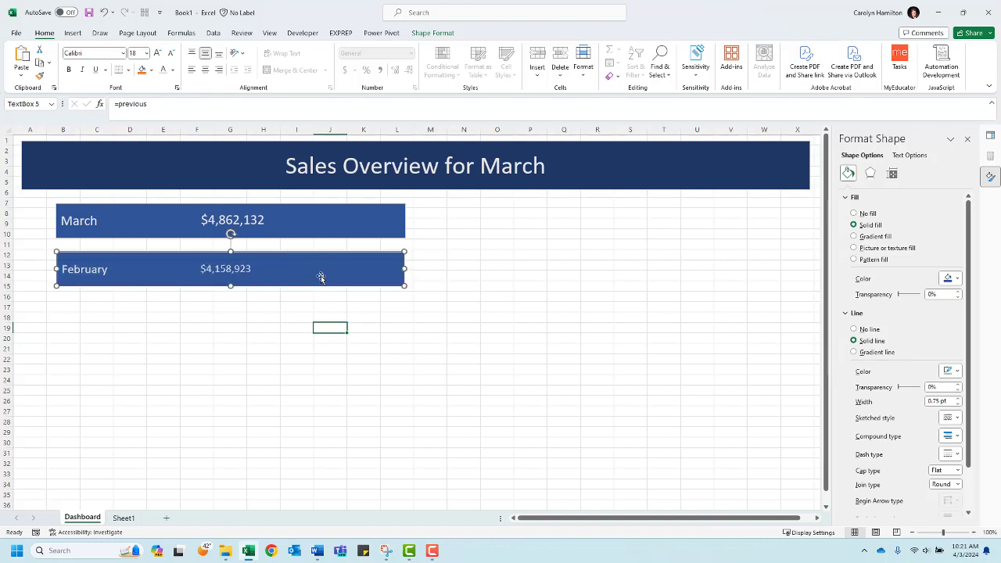
- Enter the formula =C4/F4 in cell F1 of Sheet1 to divide the latest month's sales by the previous month's
{"action": "left_click", "coordinate": [124, 518]}
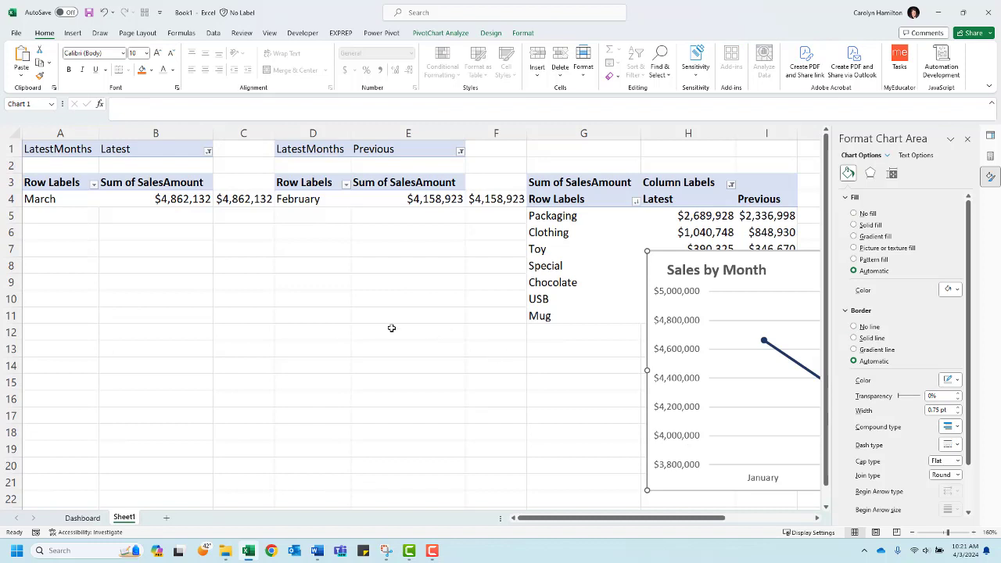
{"action": "left_click", "coordinate": [505, 147]}
{"action": "type", "text": "="}
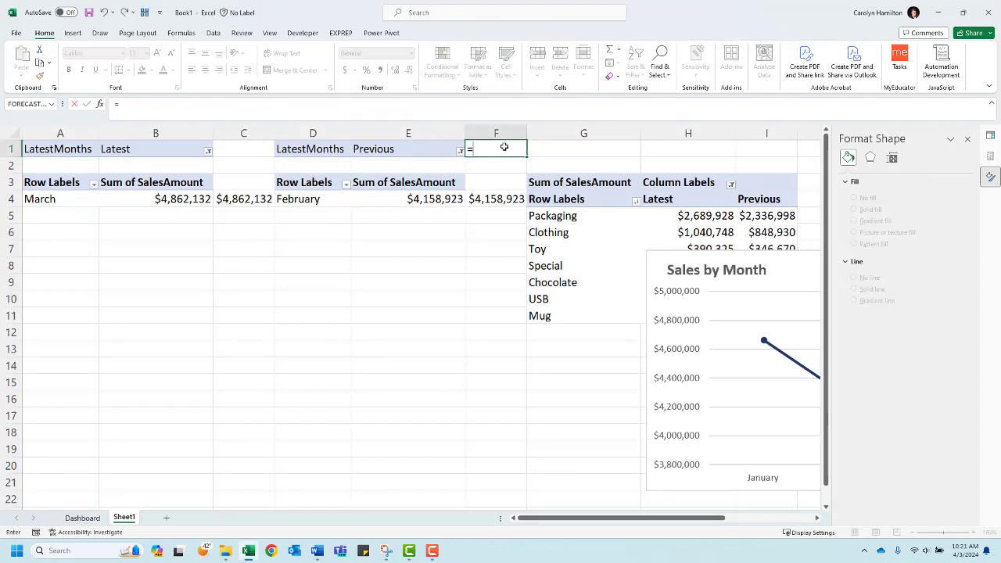
{"action": "left_click", "coordinate": [244, 199]}
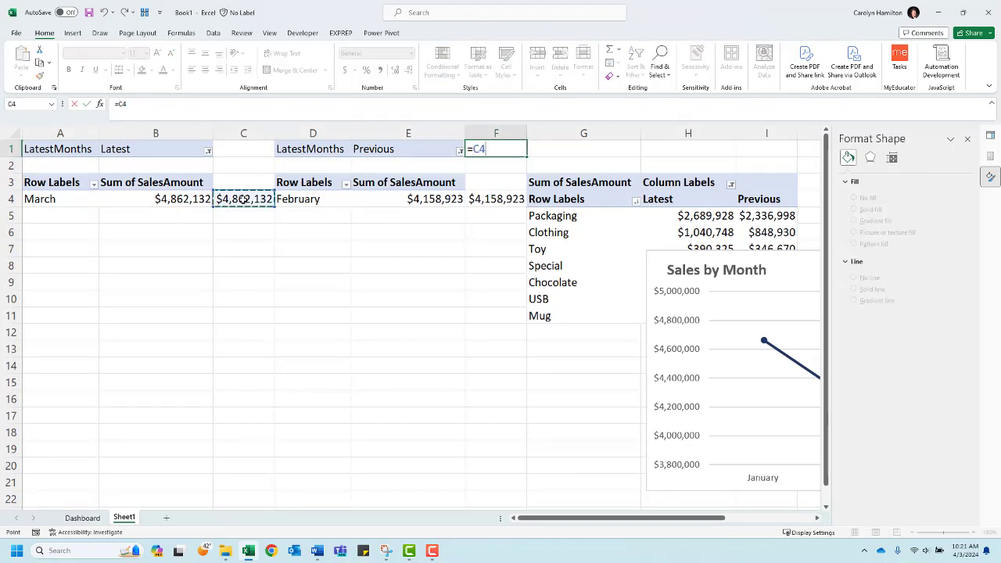
{"action": "type", "text": "/"}
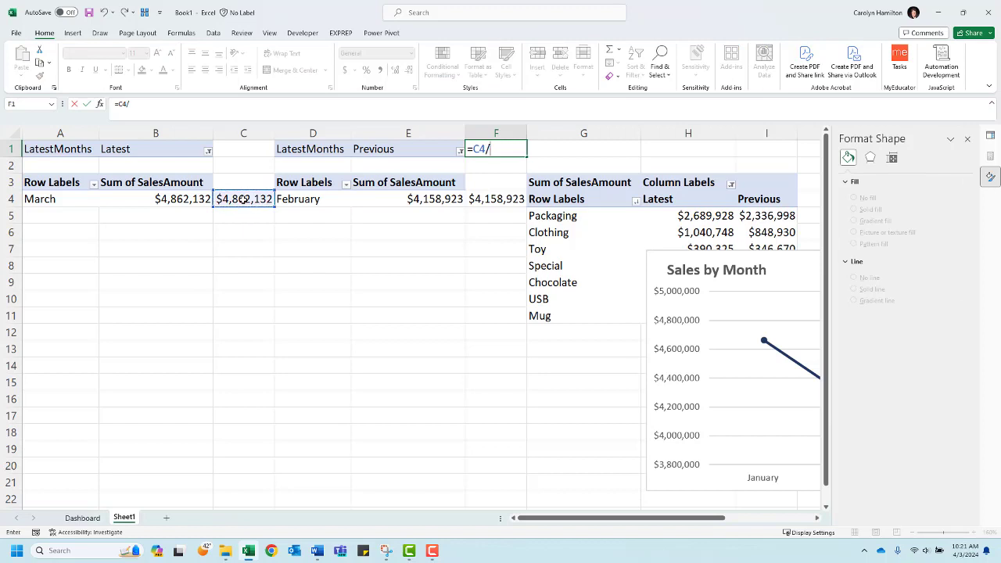
{"action": "left_click", "coordinate": [486, 200]}
{"action": "key", "text": "Return"}
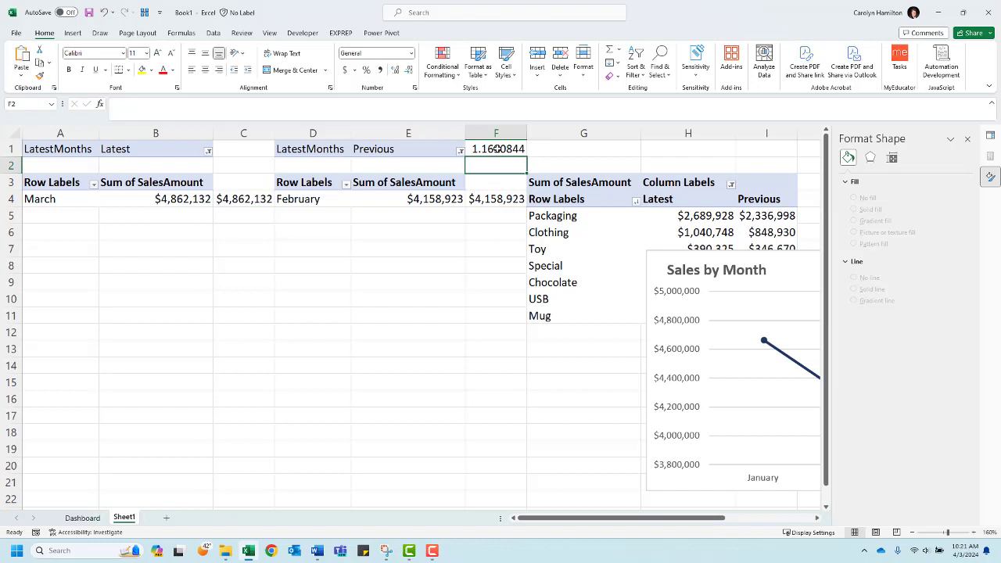
- Change the formula in cell F1 to =C4/F4-1 and format the result as a percentage with one decimal place
{"action": "left_click", "coordinate": [493, 149]}
{"action": "left_click", "coordinate": [180, 105]}
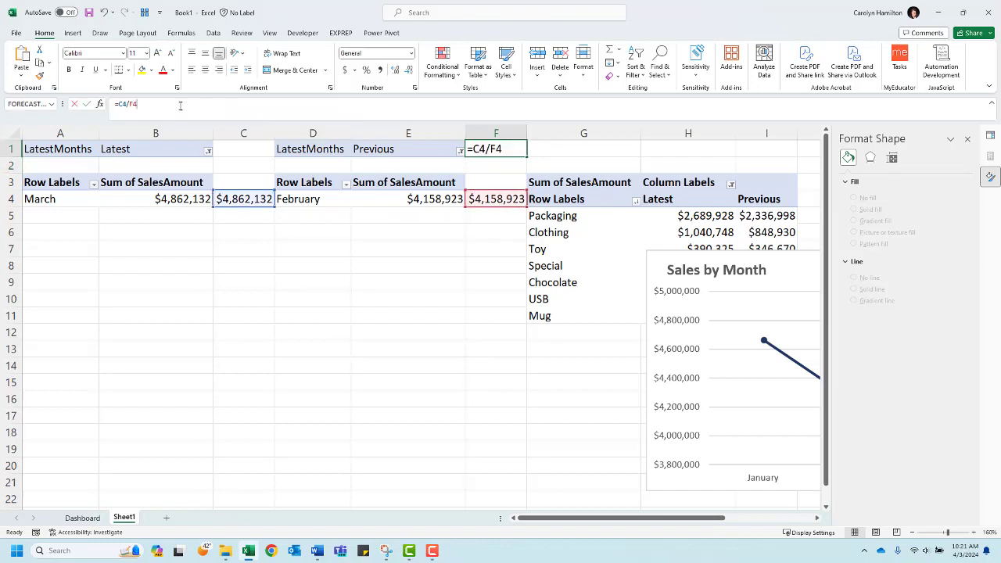
{"action": "type", "text": "-1"}
{"action": "key", "text": "Return"}
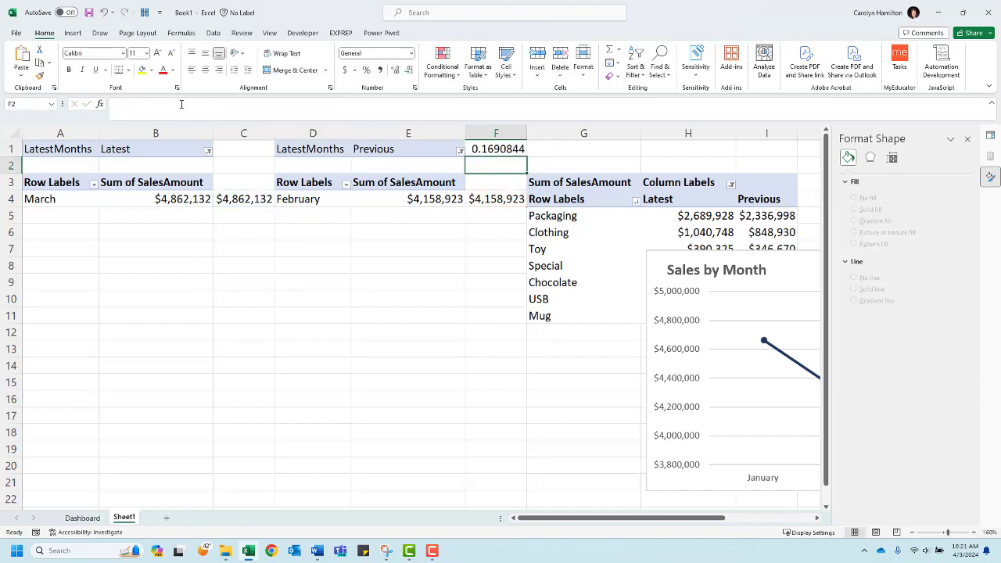
{"action": "left_click", "coordinate": [492, 149]}
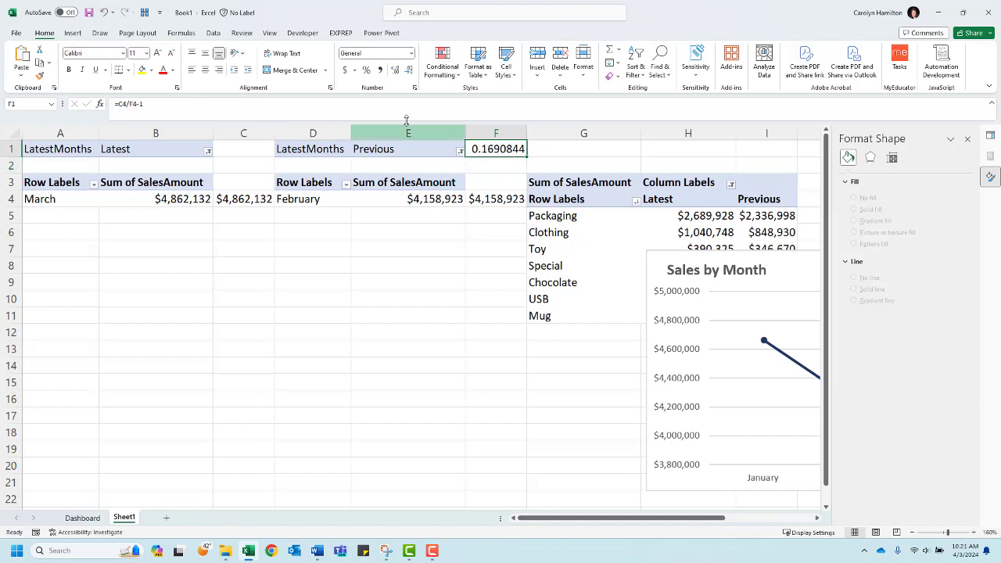
{"action": "left_click", "coordinate": [366, 70]}
{"action": "left_click", "coordinate": [395, 69]}
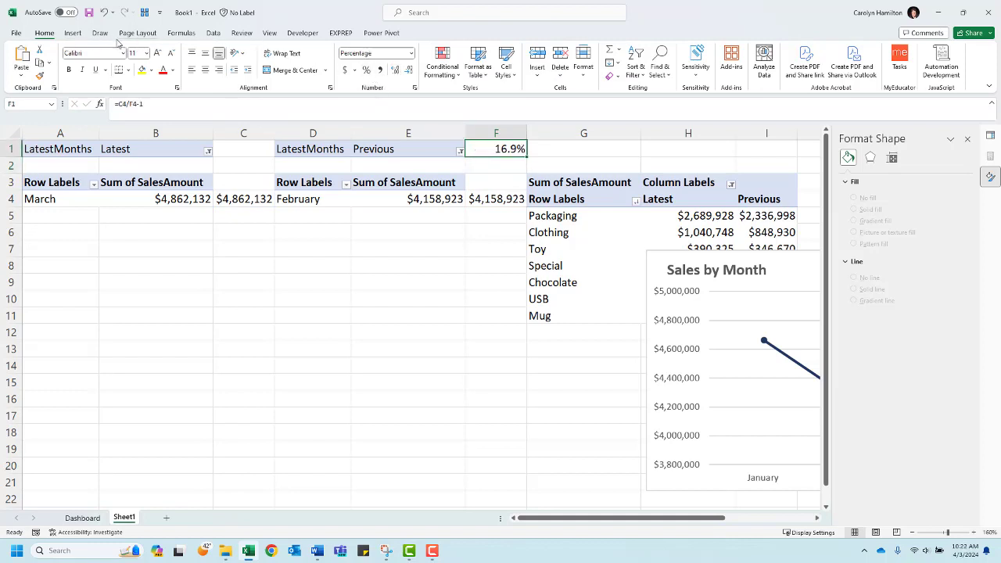
- Apply the directional icon set with green, yellow and red arrows to cell F1 as conditional formatting
{"action": "left_click", "coordinate": [443, 62]}
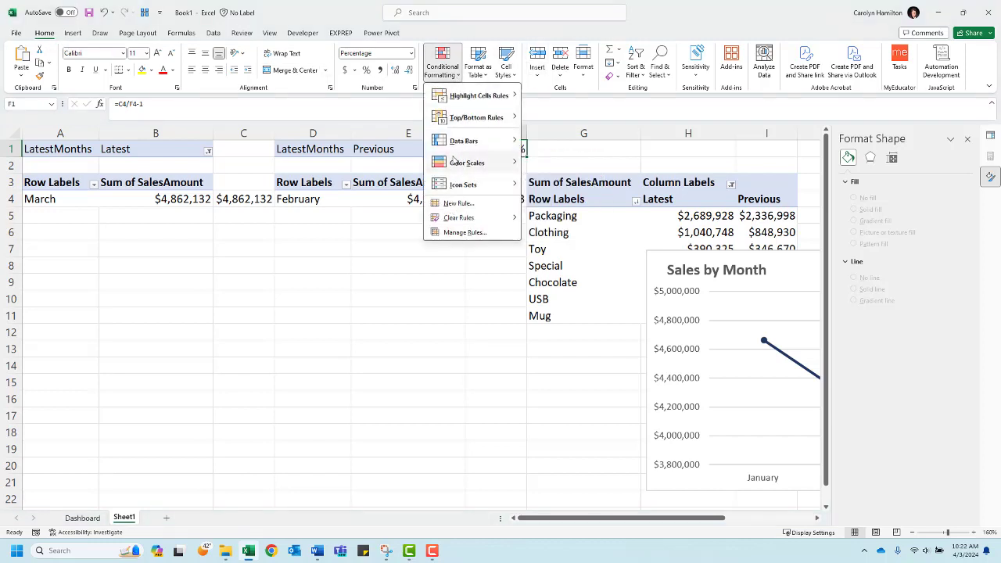
{"action": "mouse_move", "coordinate": [461, 191]}
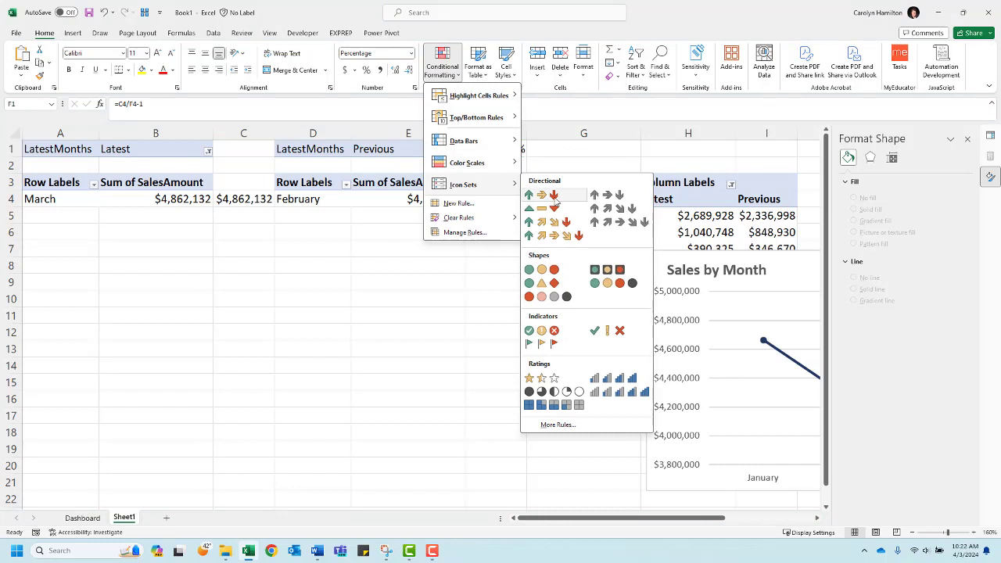
{"action": "left_click", "coordinate": [556, 201]}
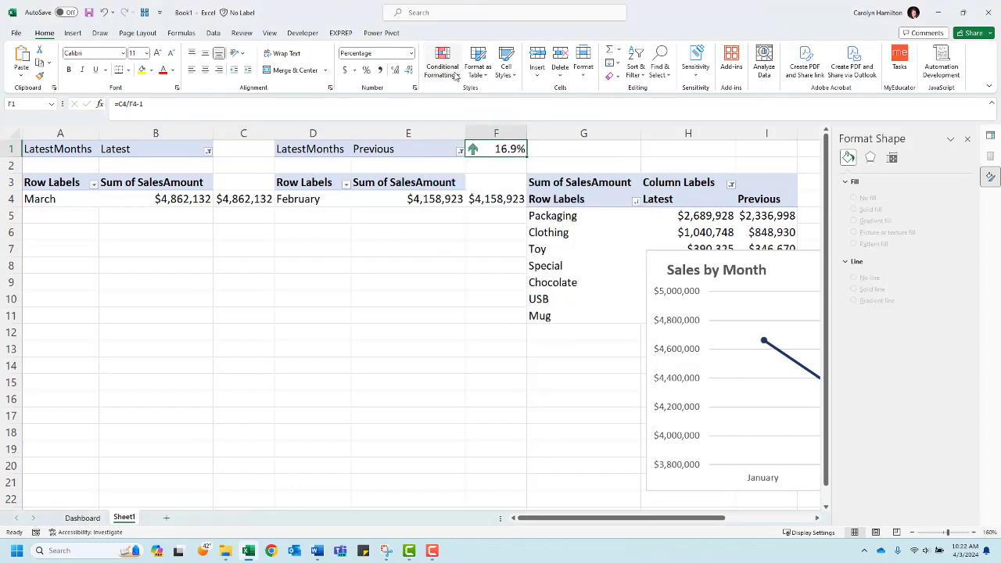
- Edit F1's icon set rule so the green up arrow shows for values >= 0.02, with the type set to Number
{"action": "left_click", "coordinate": [456, 76]}
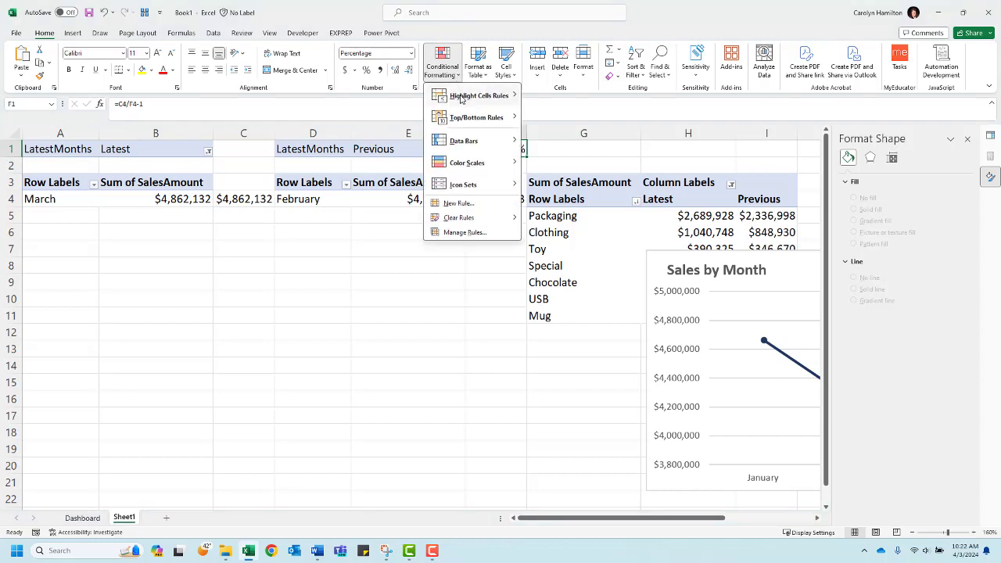
{"action": "left_click", "coordinate": [460, 233]}
{"action": "left_click", "coordinate": [441, 214]}
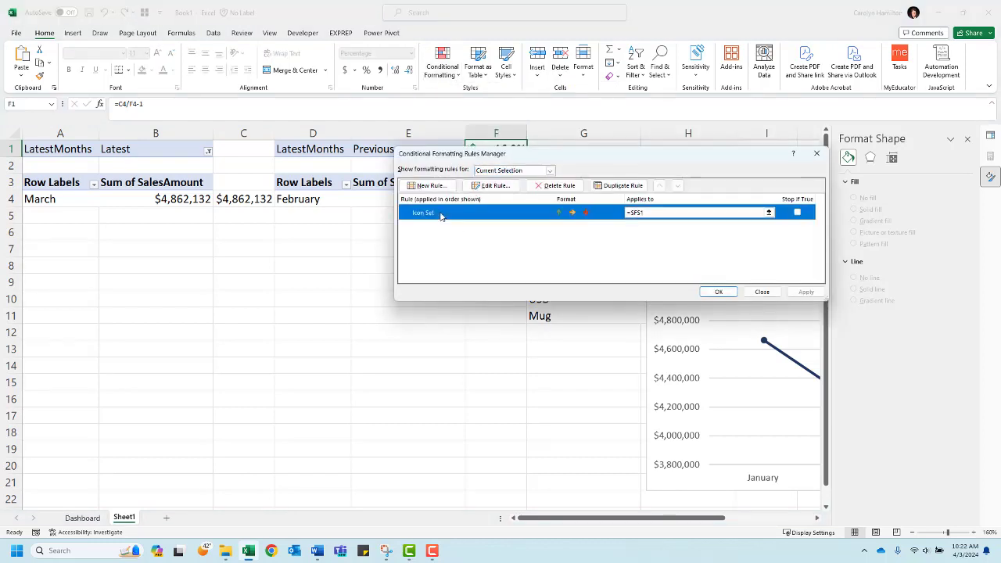
{"action": "left_click", "coordinate": [491, 185]}
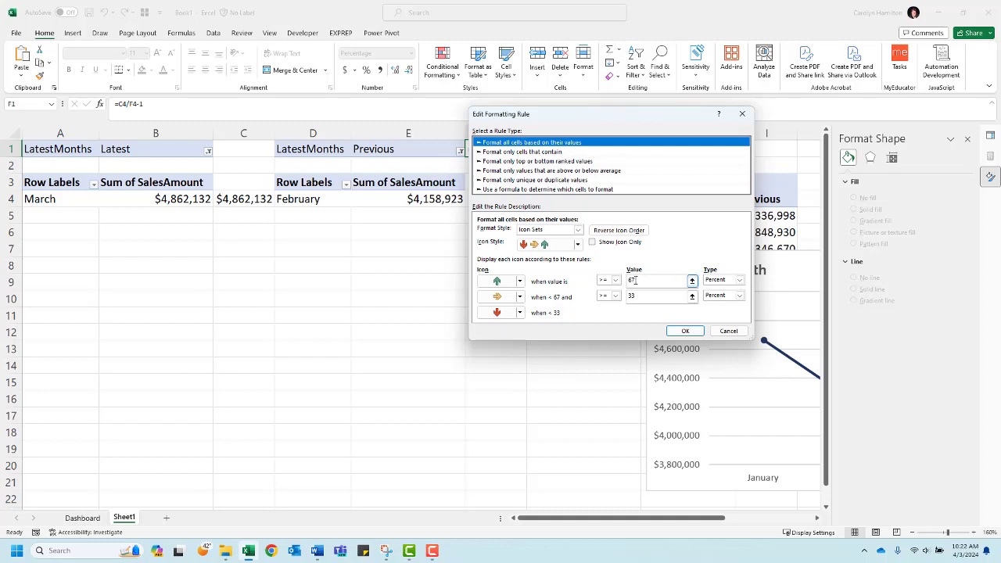
{"action": "double_click", "coordinate": [636, 280]}
{"action": "key", "text": "BackSpace"}
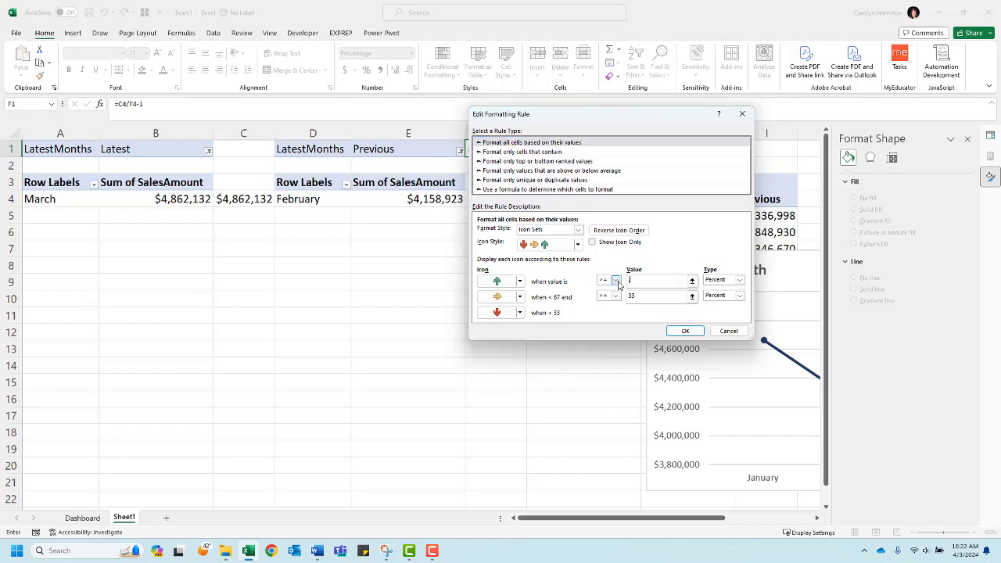
{"action": "type", "text": ".02"}
{"action": "left_click", "coordinate": [740, 279]}
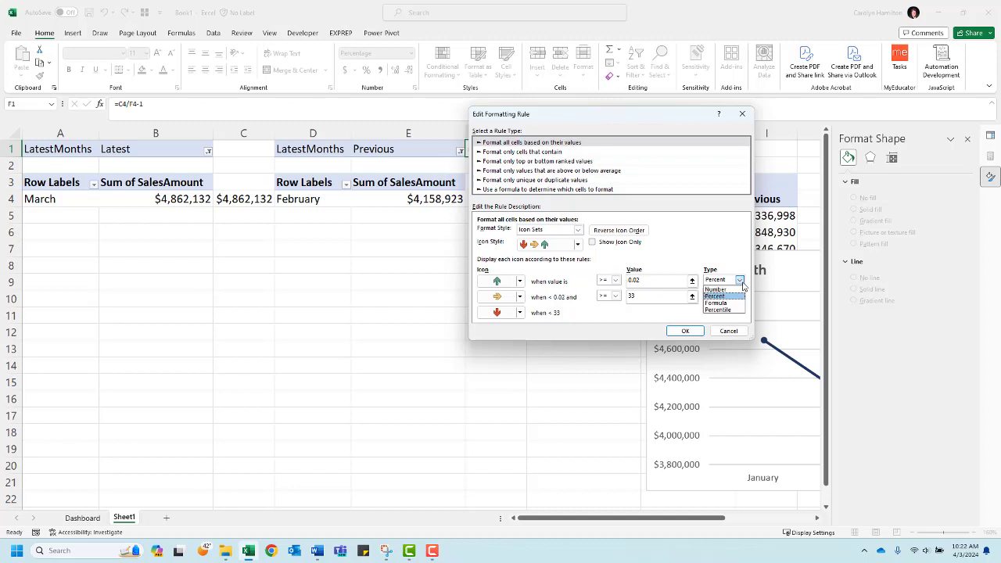
{"action": "left_click", "coordinate": [725, 289]}
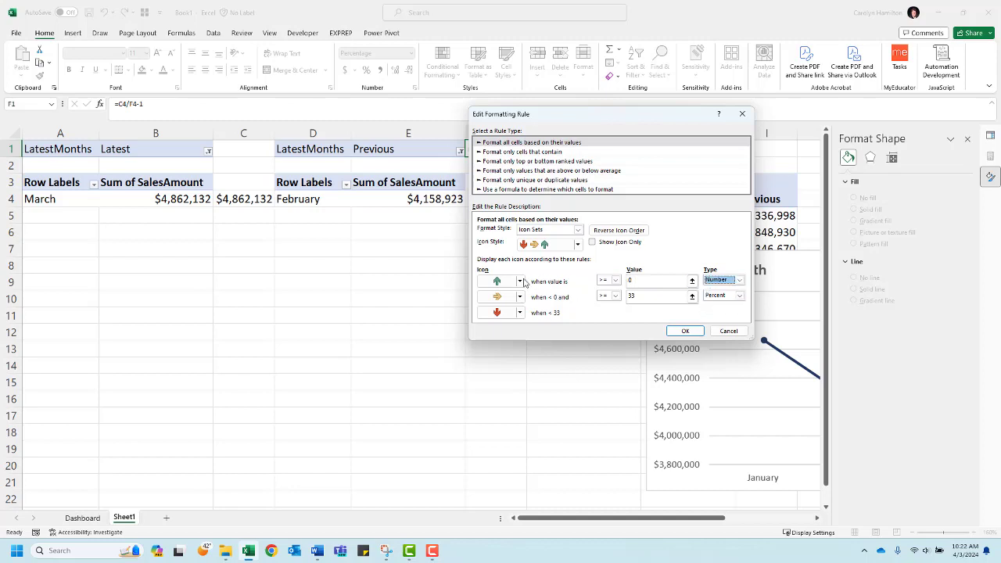
{"action": "left_click", "coordinate": [641, 279]}
{"action": "type", "text": ".4"}
{"action": "left_click", "coordinate": [685, 331]}
{"action": "left_click", "coordinate": [520, 303]}
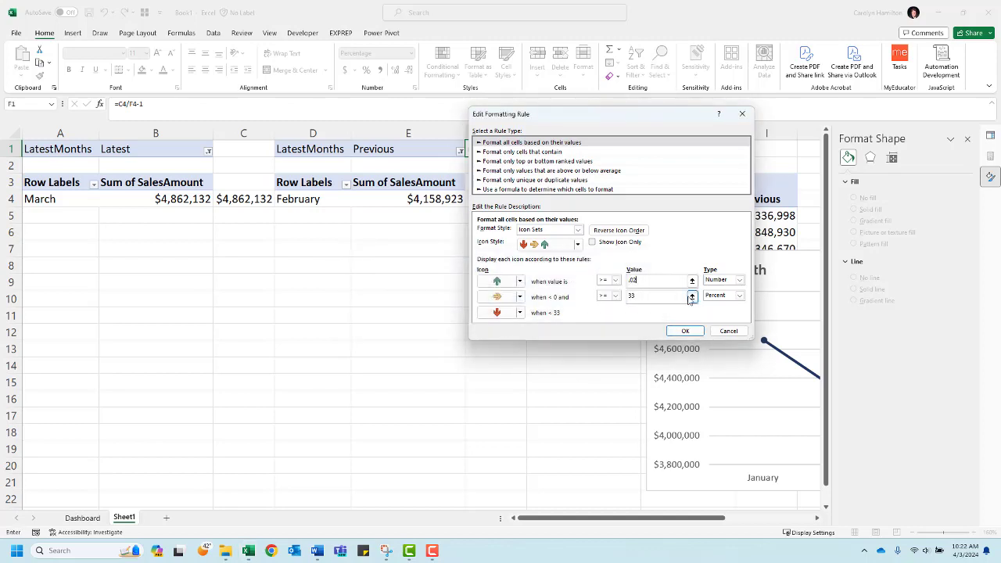
- Set the yellow arrow's threshold type to Number, enter its new threshold value, and apply the edited rule to F1
{"action": "left_click", "coordinate": [645, 299]}
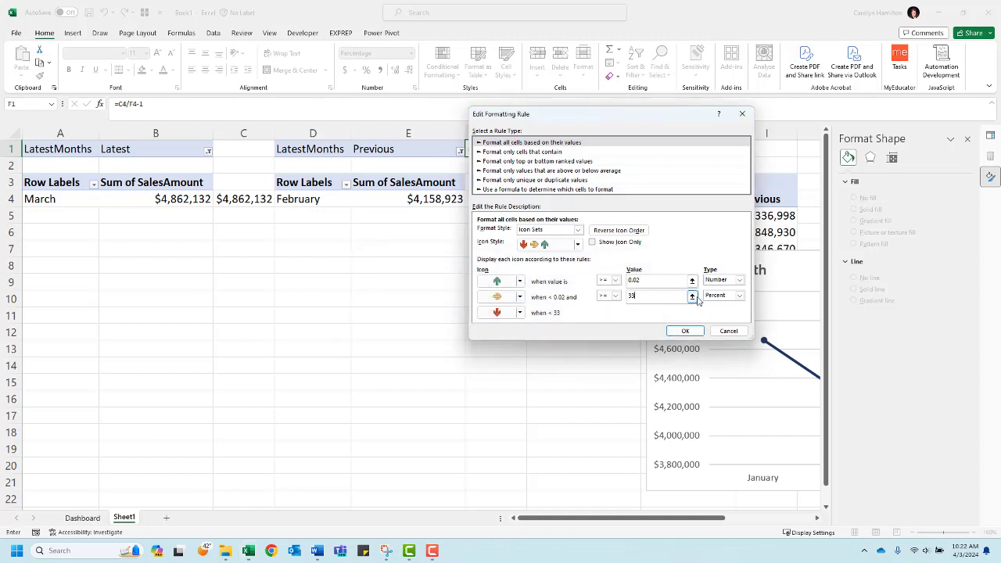
{"action": "left_click", "coordinate": [739, 295]}
{"action": "left_click", "coordinate": [716, 305]}
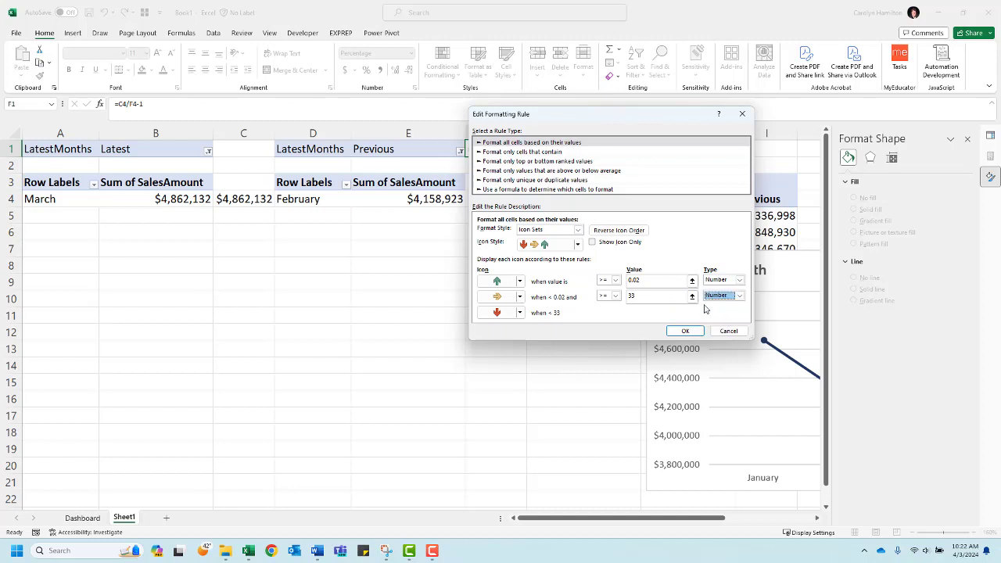
{"action": "double_click", "coordinate": [638, 296]}
{"action": "type", "text": "02"}
{"action": "left_click", "coordinate": [682, 331]}
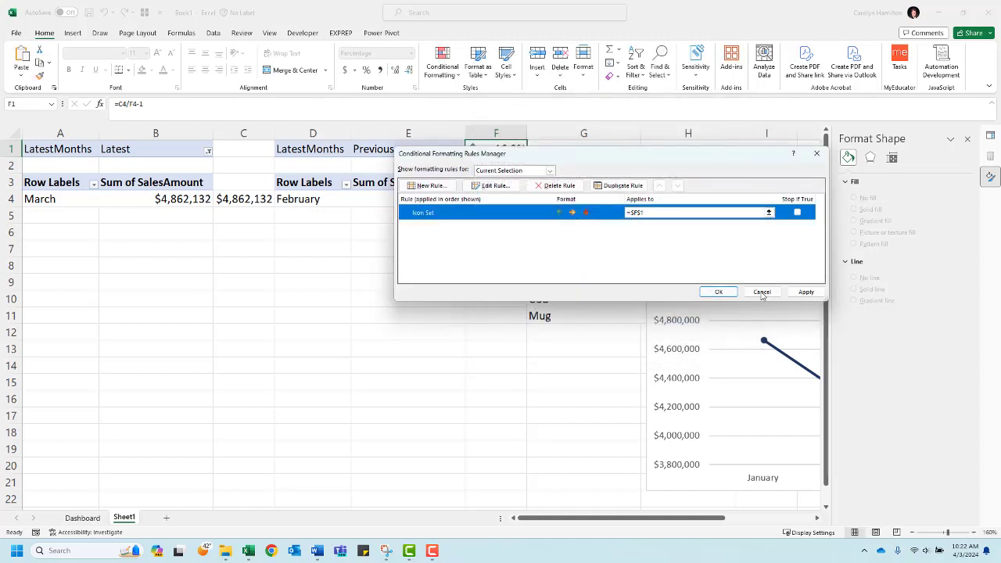
{"action": "left_click", "coordinate": [806, 292]}
{"action": "left_click", "coordinate": [718, 291]}
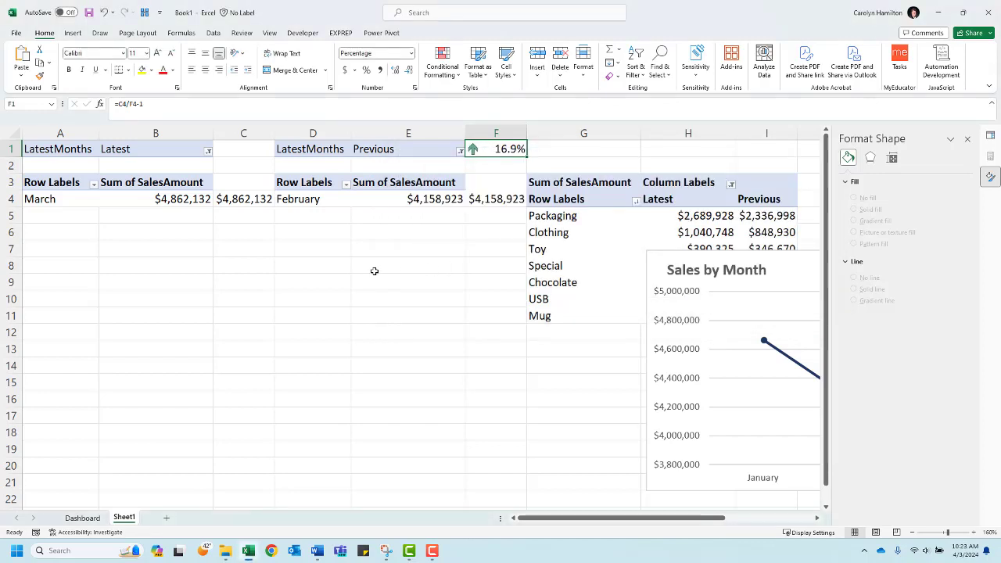
- Try placing a pasted picture of Sheet1's cell F1 on the March box of the Dashboard sheet
{"action": "right_click", "coordinate": [487, 148]}
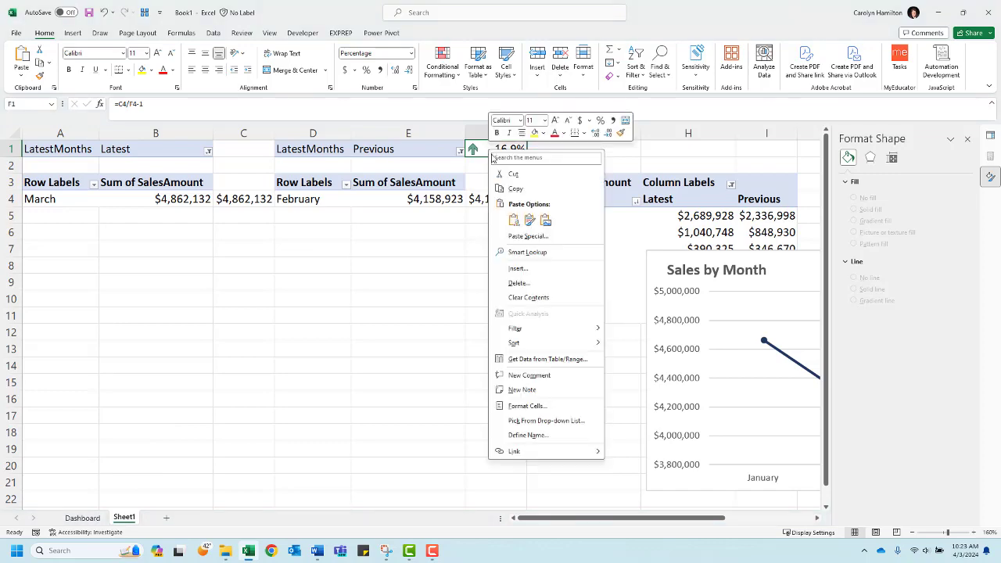
{"action": "left_click", "coordinate": [524, 194]}
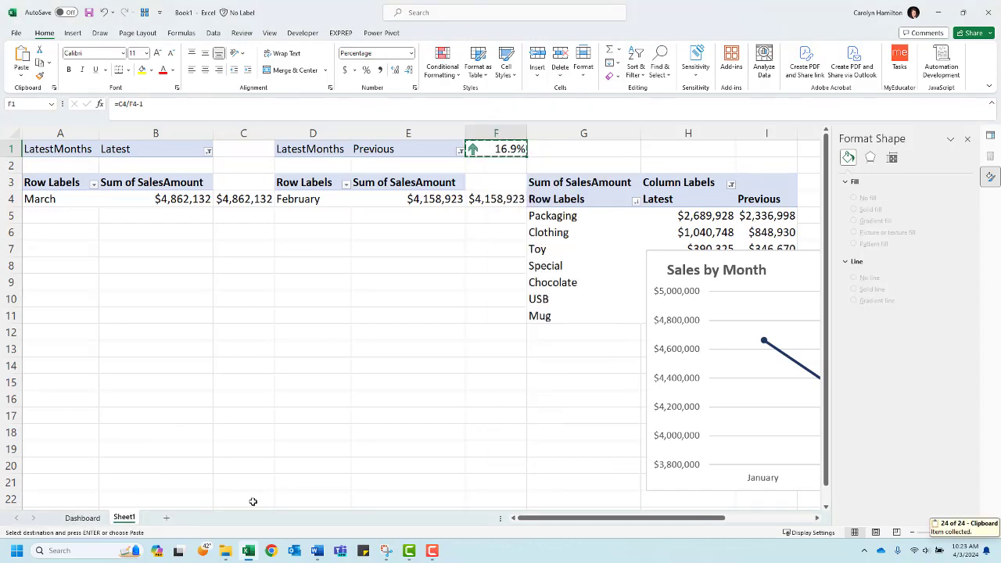
{"action": "left_click", "coordinate": [82, 518]}
{"action": "key", "text": "ctrl+v"}
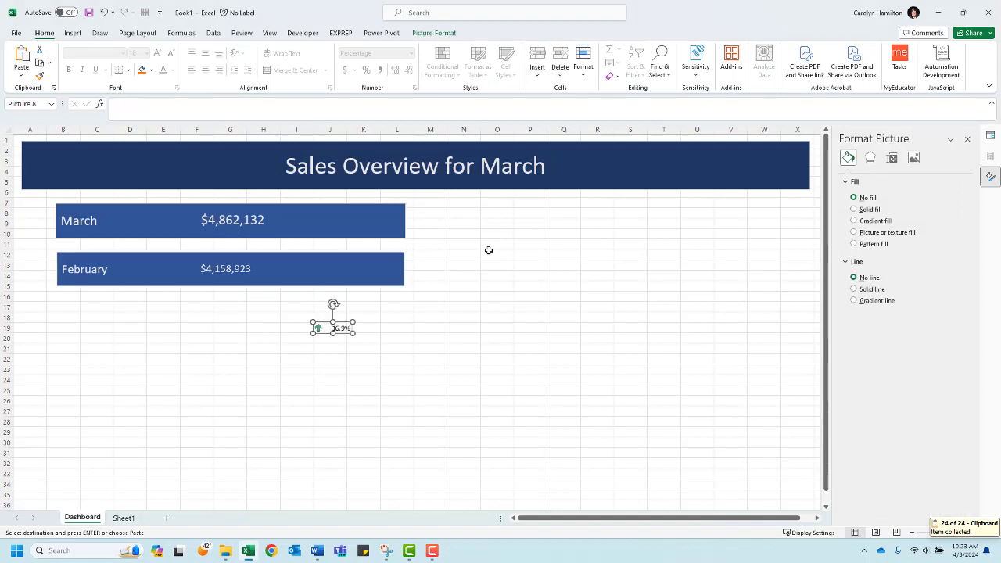
{"action": "left_click_drag", "start_coordinate": [325, 327], "coordinate": [348, 221]}
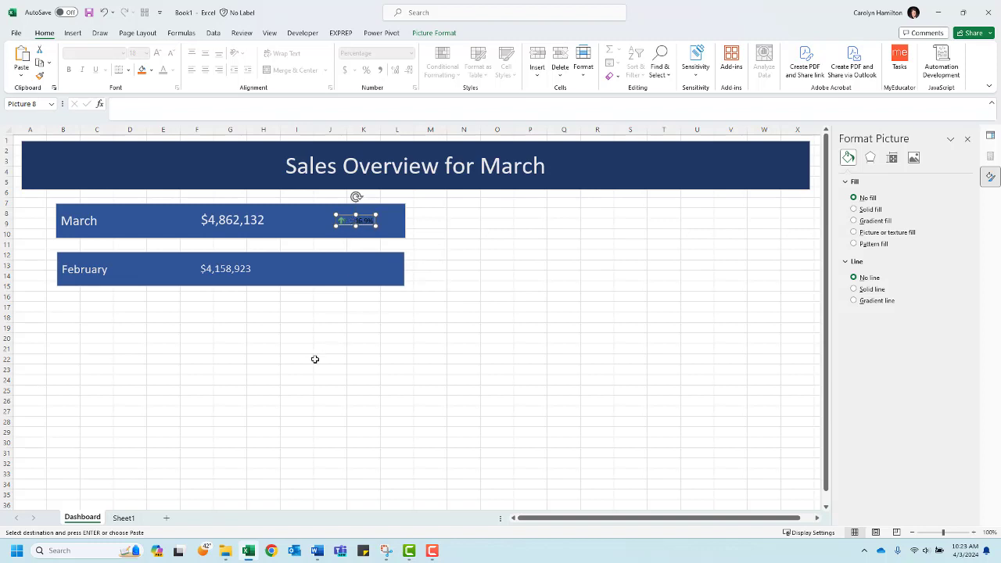
{"action": "key", "text": "Delete"}
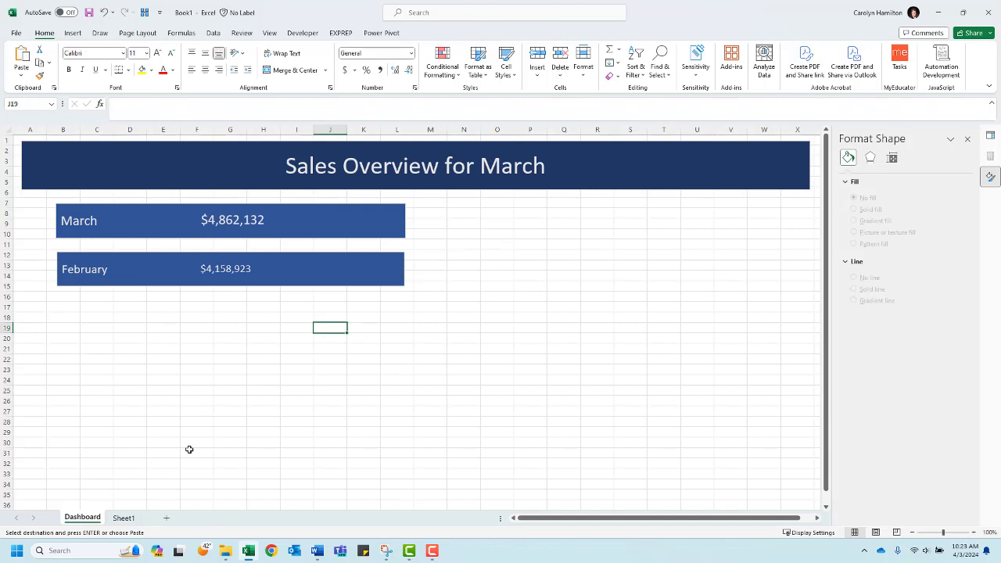
- Fill cell F1 on Sheet1 with the dark blue theme color matching the dashboard boxes and set it to No Border
{"action": "left_click", "coordinate": [125, 518]}
{"action": "left_click", "coordinate": [497, 149]}
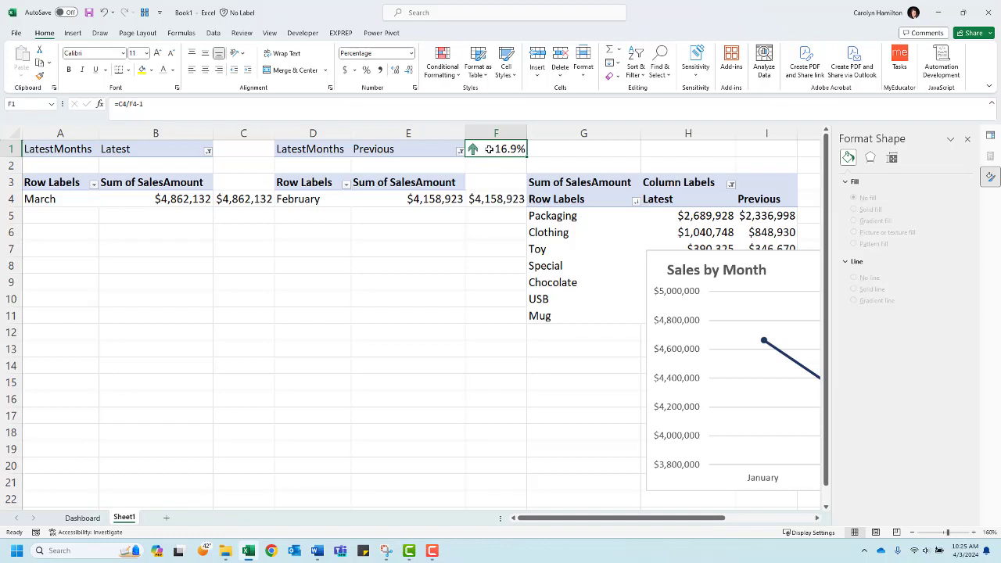
{"action": "right_click", "coordinate": [490, 149]}
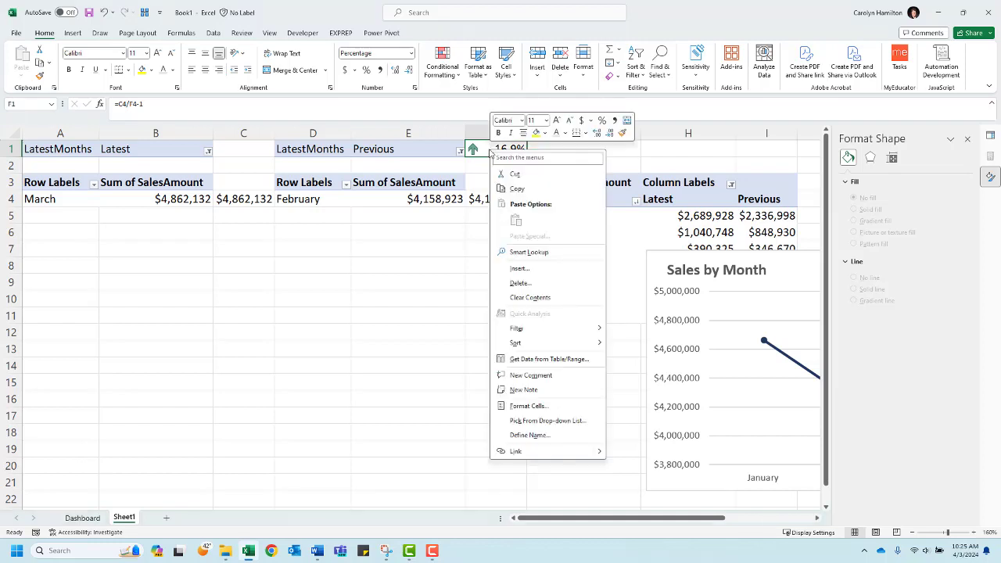
{"action": "left_click", "coordinate": [545, 134]}
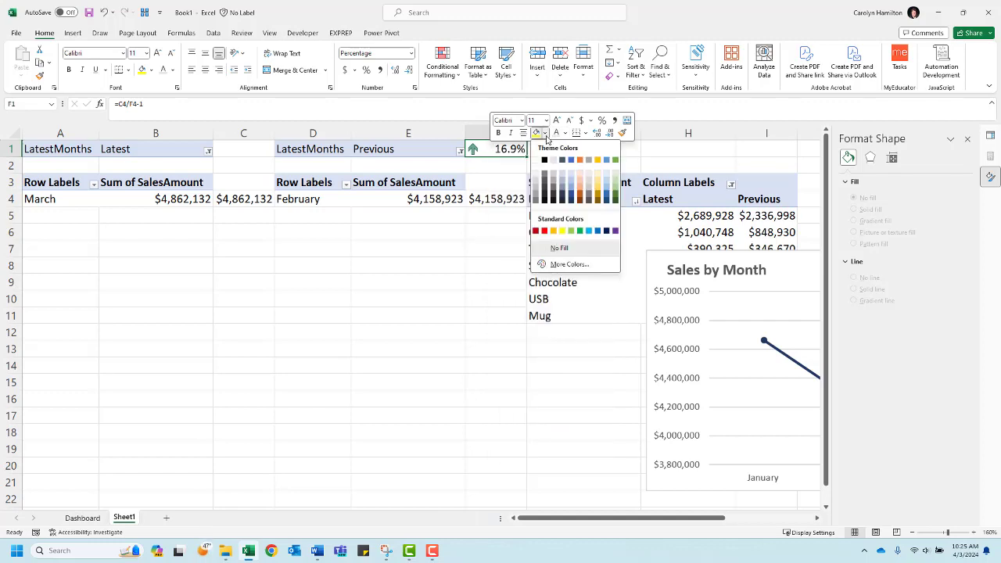
{"action": "left_click", "coordinate": [574, 198]}
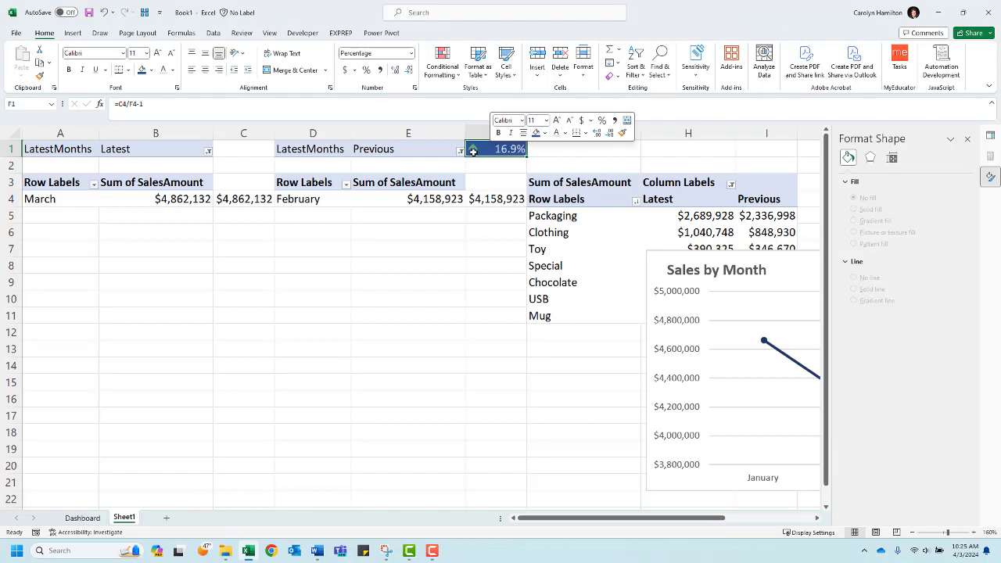
{"action": "left_click", "coordinate": [585, 133]}
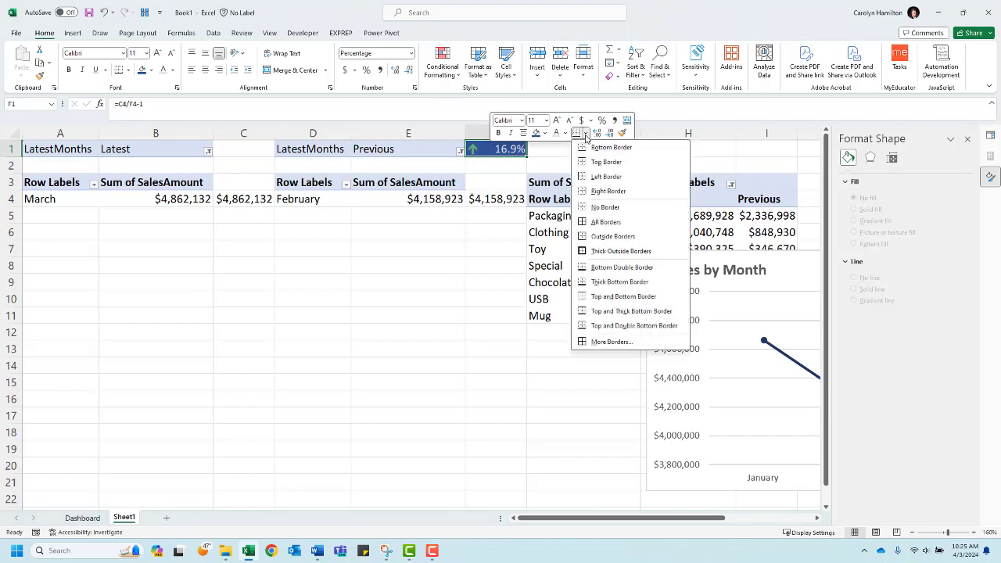
{"action": "left_click", "coordinate": [605, 207]}
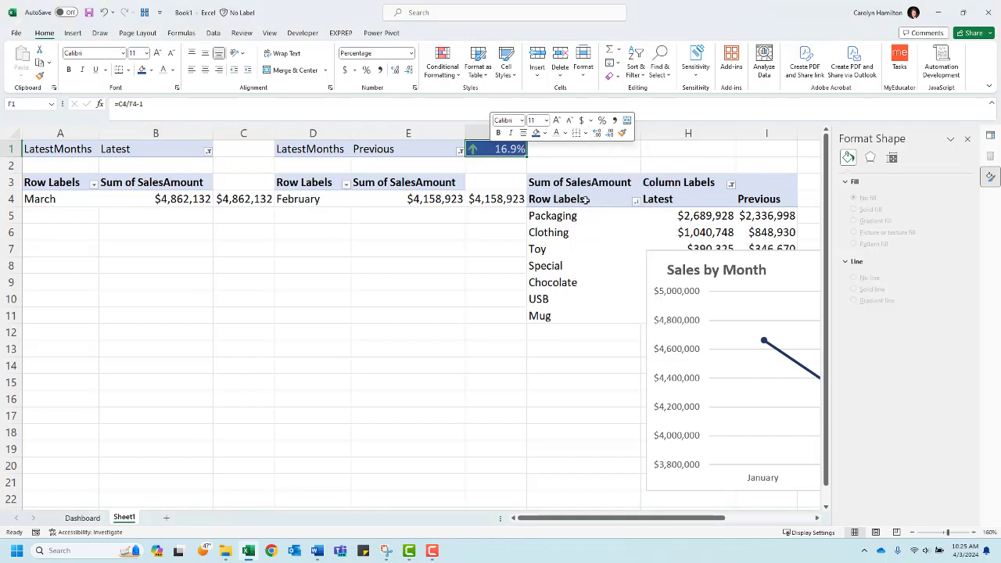
{"action": "left_click", "coordinate": [555, 157]}
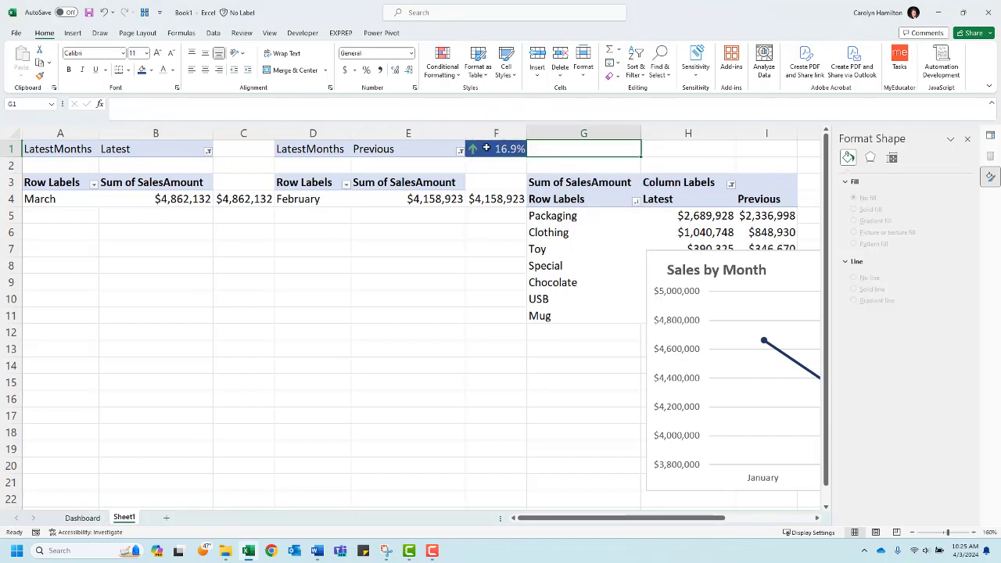
- Copy cell F1 to the Dashboard sheet as a linked picture, then place it inside the March box and enlarge it to about 0.4" by 1.41"
{"action": "left_click", "coordinate": [487, 148]}
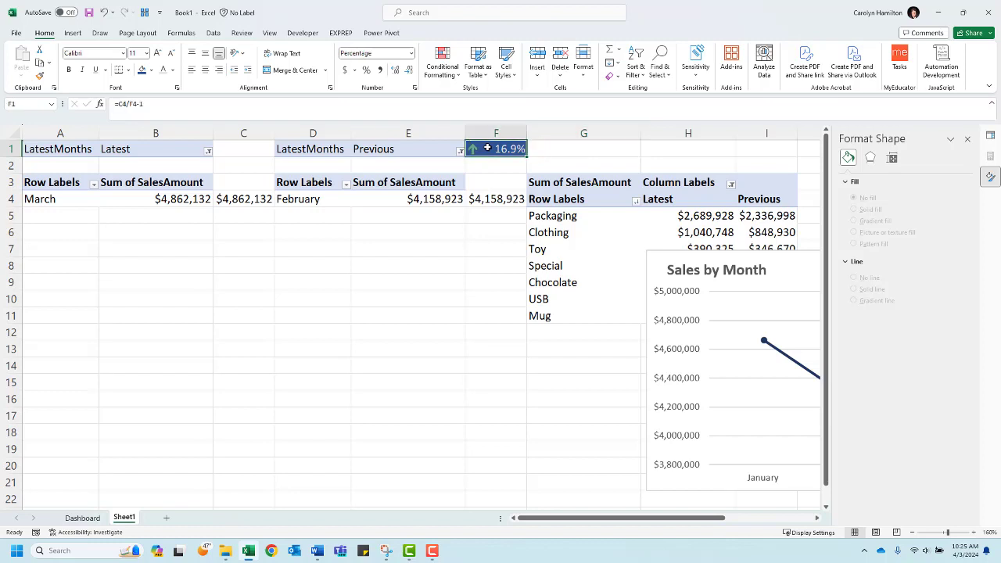
{"action": "key", "text": "ctrl+c"}
{"action": "key", "text": "ctrl+Page_Up"}
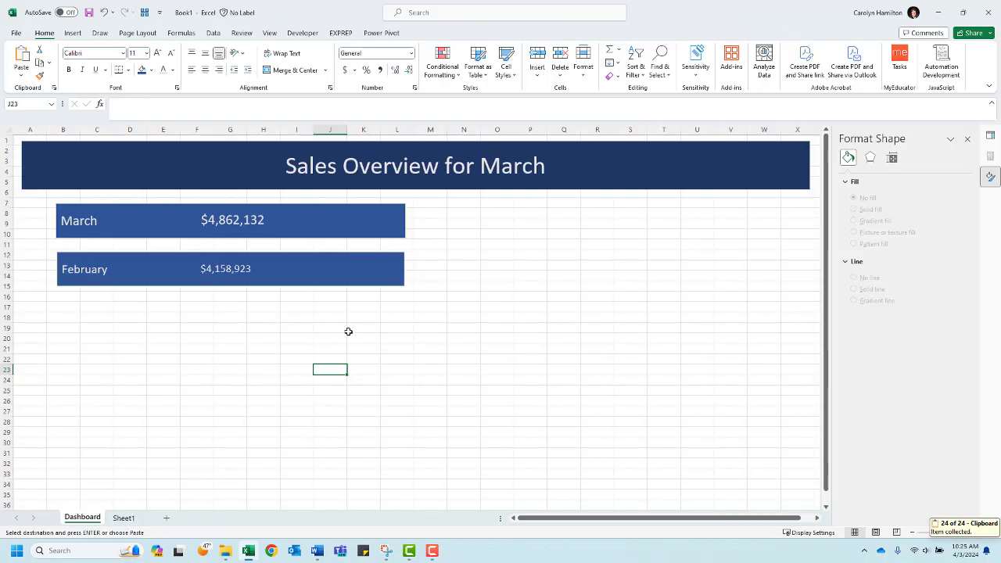
{"action": "key", "text": "ctrl+v"}
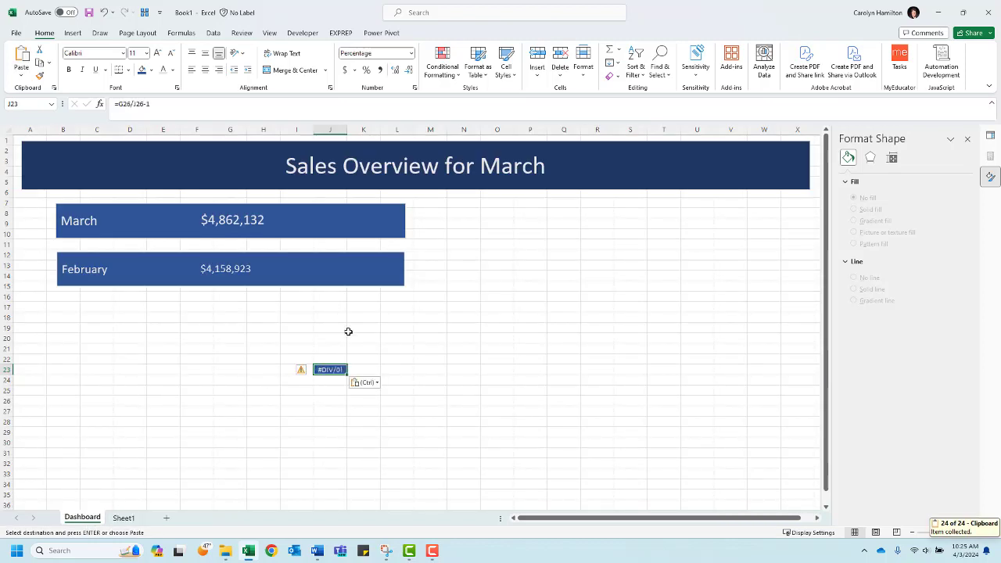
{"action": "left_click", "coordinate": [377, 382]}
{"action": "left_click", "coordinate": [405, 491]}
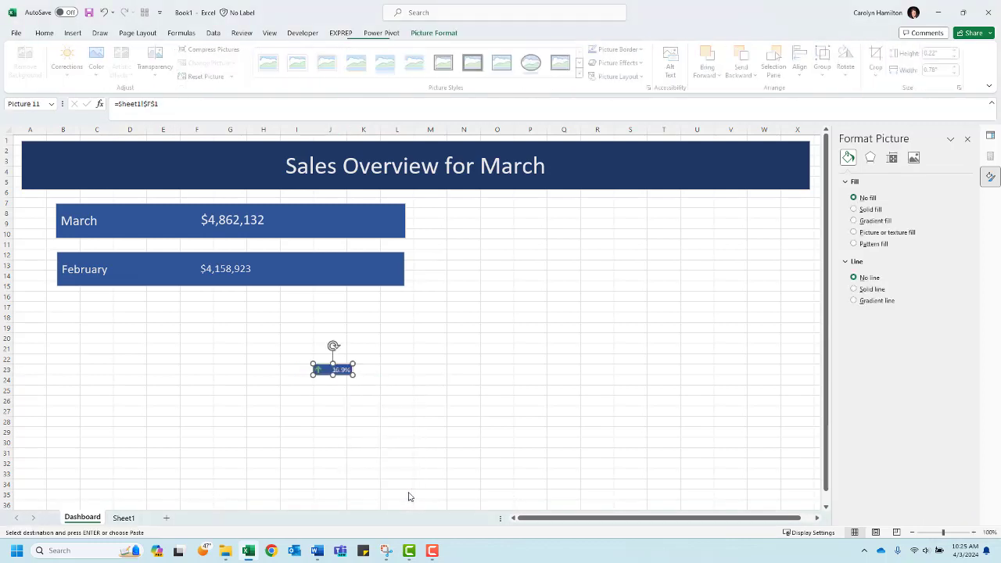
{"action": "left_click_drag", "start_coordinate": [330, 375], "coordinate": [388, 231]}
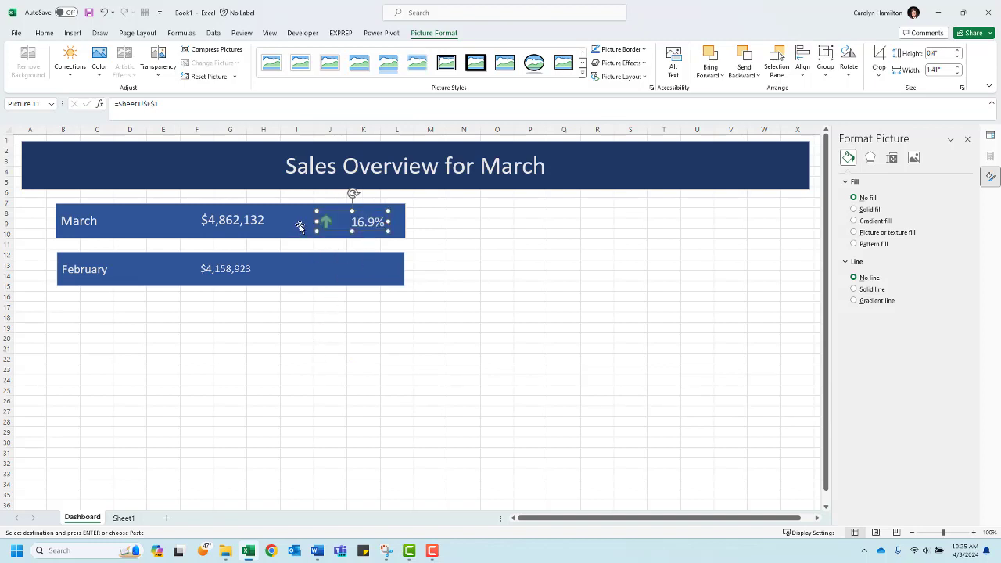
- Align the March box, its sales amount and the linked percentage picture with one another using Align Middle
{"action": "left_click", "coordinate": [301, 225]}
{"action": "left_click", "coordinate": [352, 222]}
{"action": "left_click", "coordinate": [258, 222], "text": "ctrl"}
{"action": "left_click", "coordinate": [76, 222], "text": "ctrl"}
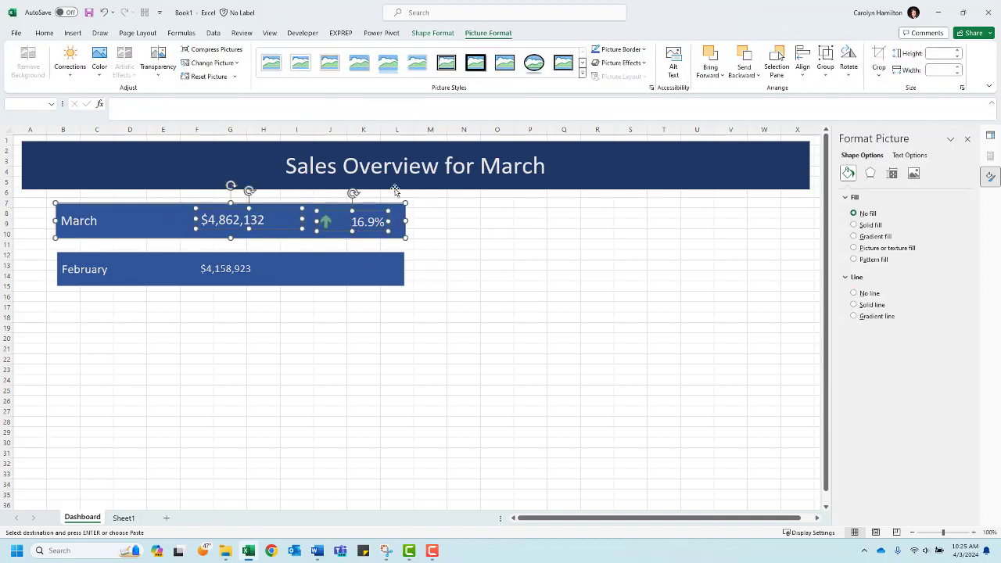
{"action": "left_click", "coordinate": [809, 78]}
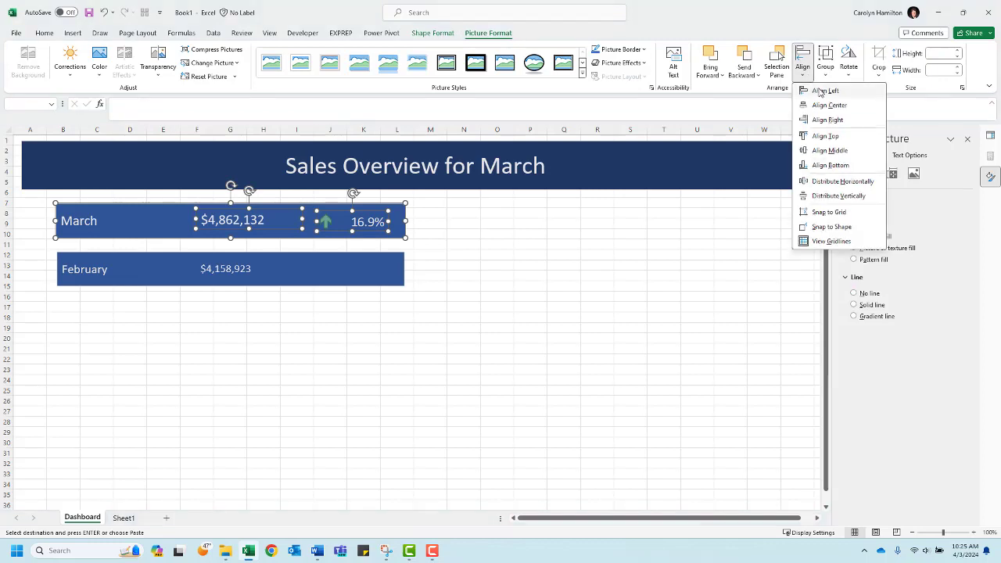
{"action": "left_click", "coordinate": [827, 151]}
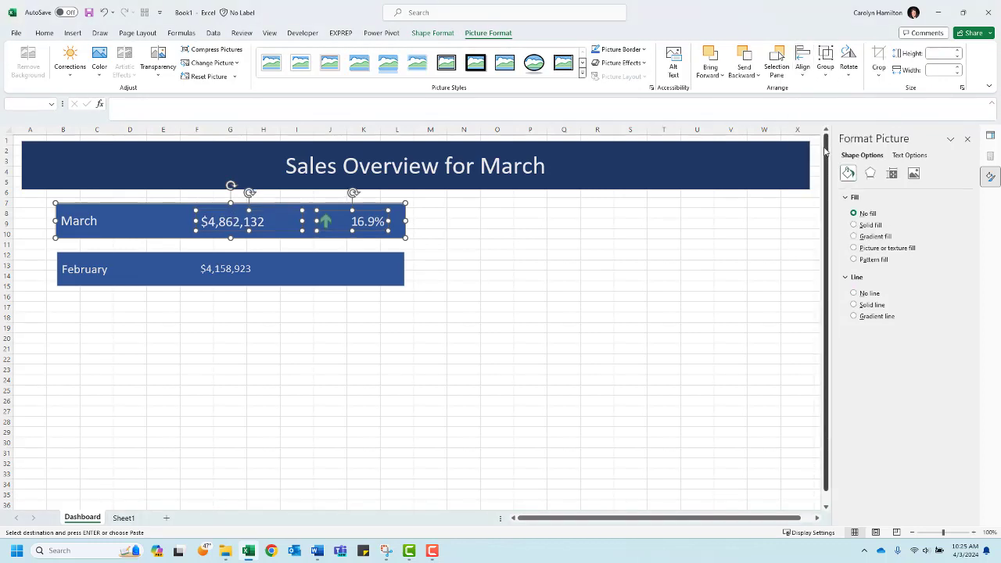
{"action": "left_click", "coordinate": [330, 328]}
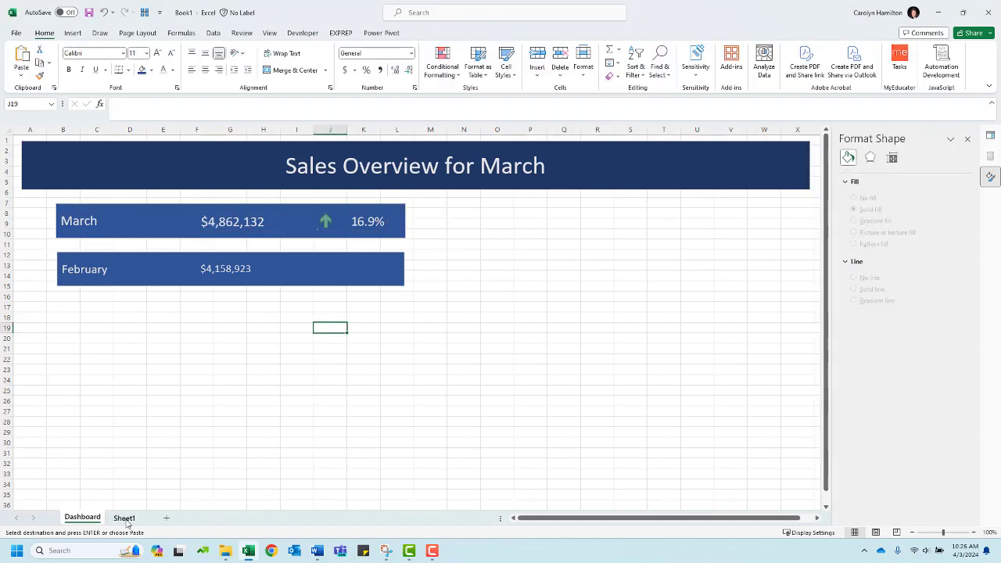
- Move the Sales by Month chart on Sheet1 off the product PivotTable to the empty area below the March and February PivotTables
{"action": "left_click", "coordinate": [125, 520]}
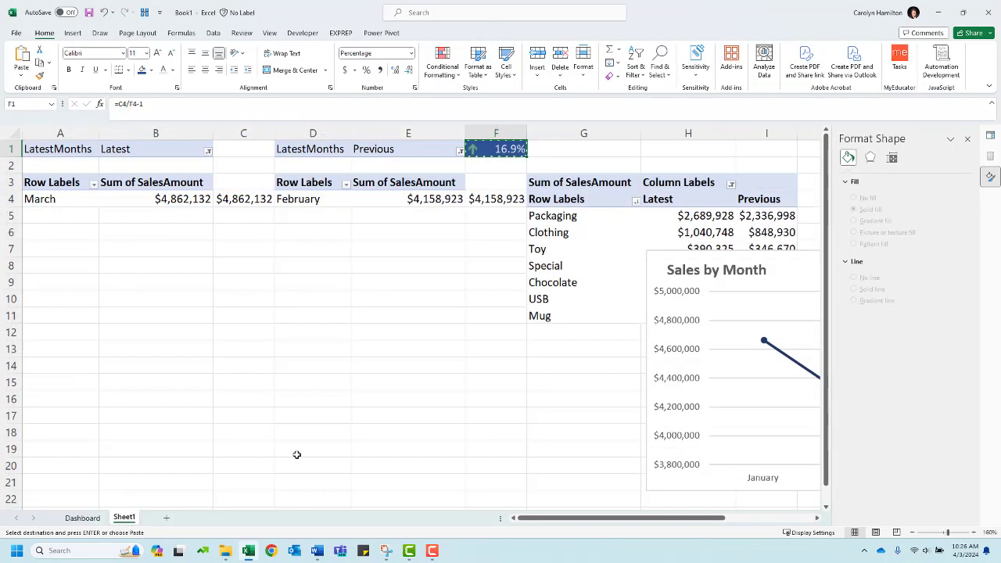
{"action": "left_click", "coordinate": [739, 258]}
{"action": "left_click_drag", "start_coordinate": [738, 258], "coordinate": [607, 291]}
{"action": "left_click_drag", "start_coordinate": [171, 222], "coordinate": [140, 222]}
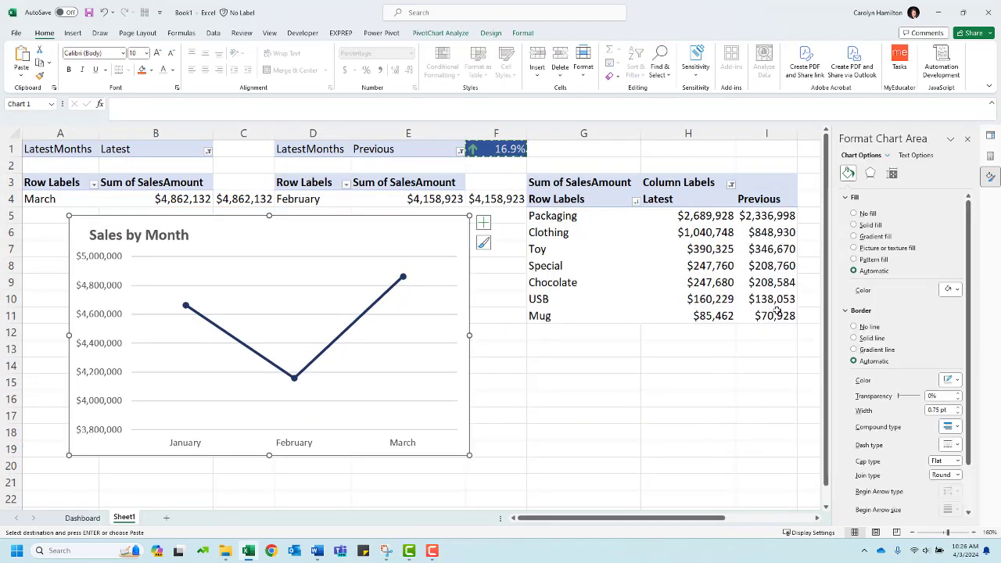
- Copy the product sales in G5:I11 of Sheet1 and paste them as links starting at N9 on the Dashboard sheet
{"action": "left_click_drag", "start_coordinate": [555, 216], "coordinate": [769, 313]}
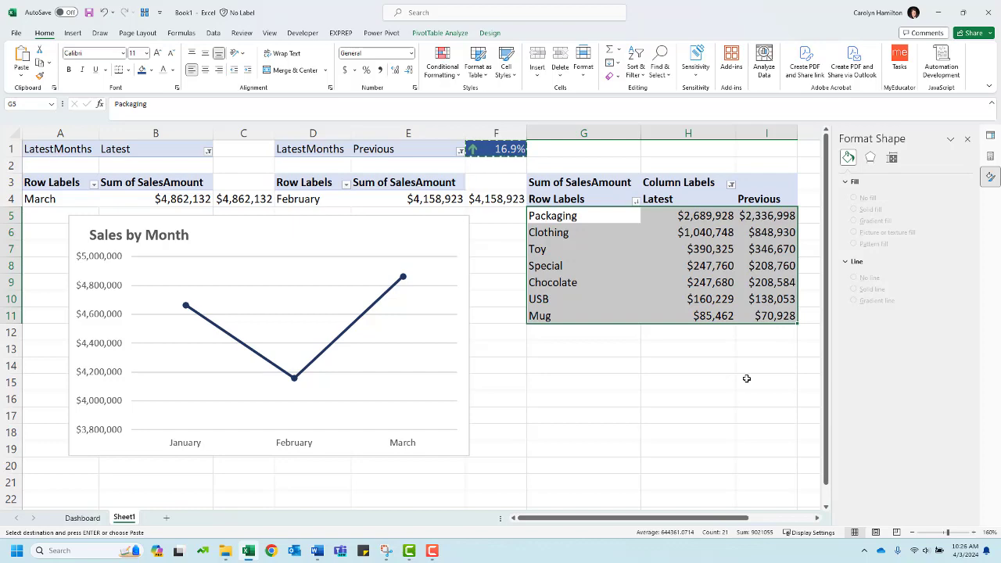
{"action": "left_click", "coordinate": [82, 518]}
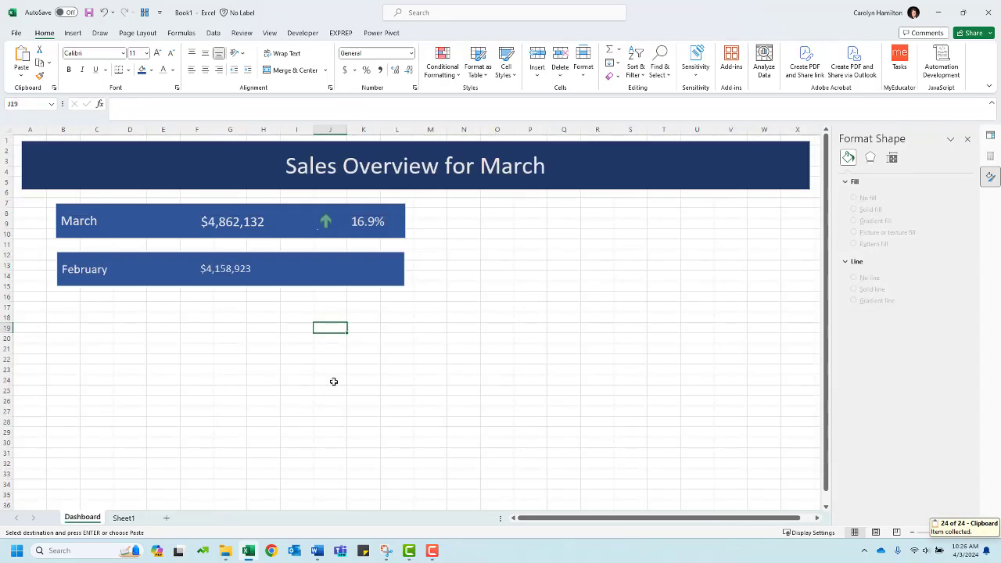
{"action": "left_click", "coordinate": [466, 224]}
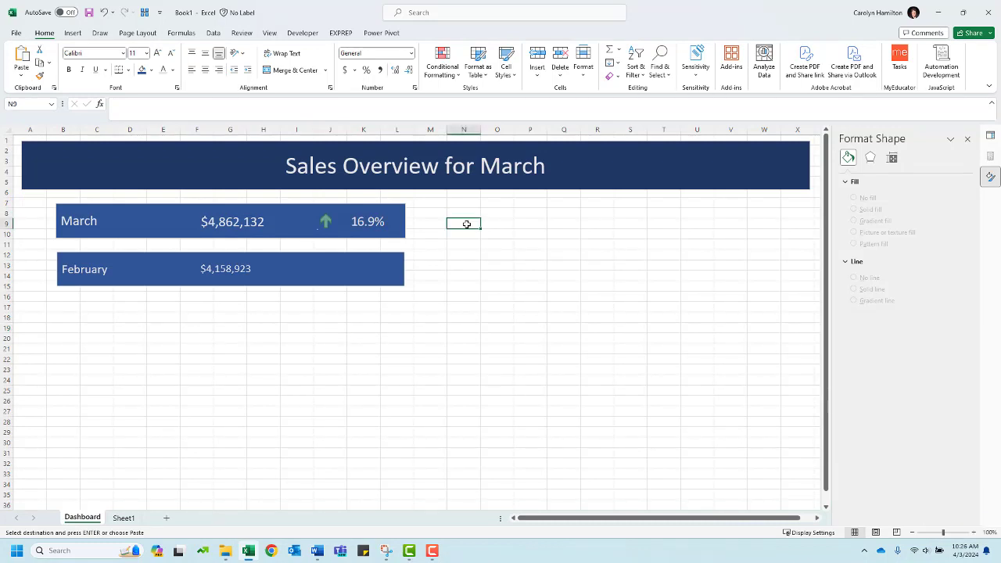
{"action": "key", "text": "ctrl+v"}
{"action": "key", "text": "ctrl"}
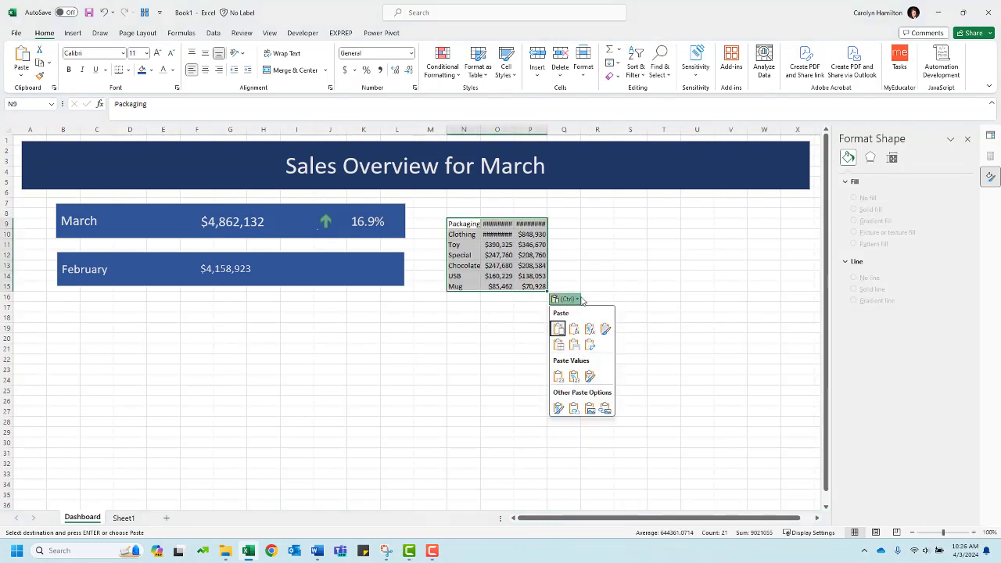
{"action": "left_click", "coordinate": [581, 411]}
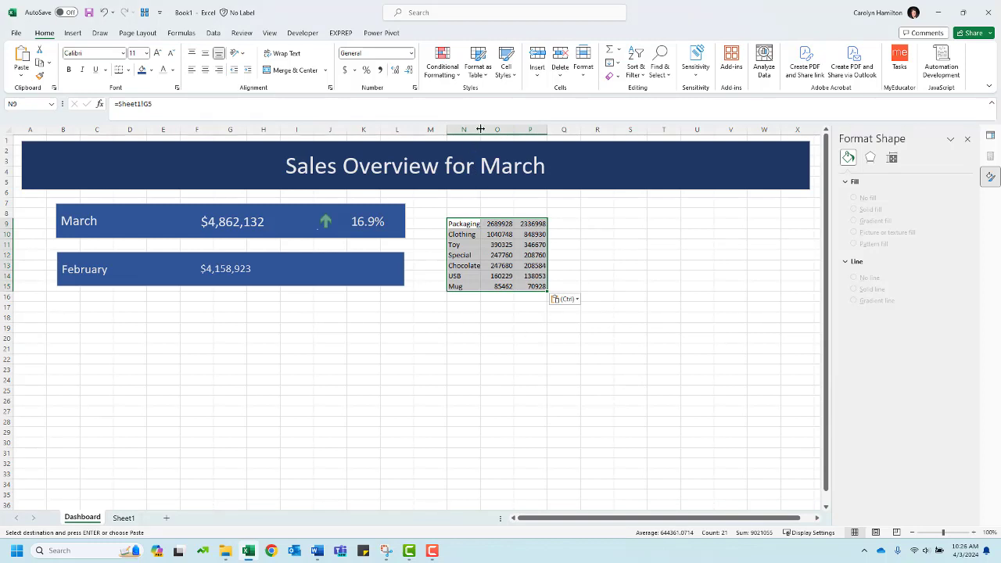
- Widen columns N and P and give O9:P15 the dollar accounting format with no decimals
{"action": "left_click_drag", "start_coordinate": [480, 129], "coordinate": [508, 129]}
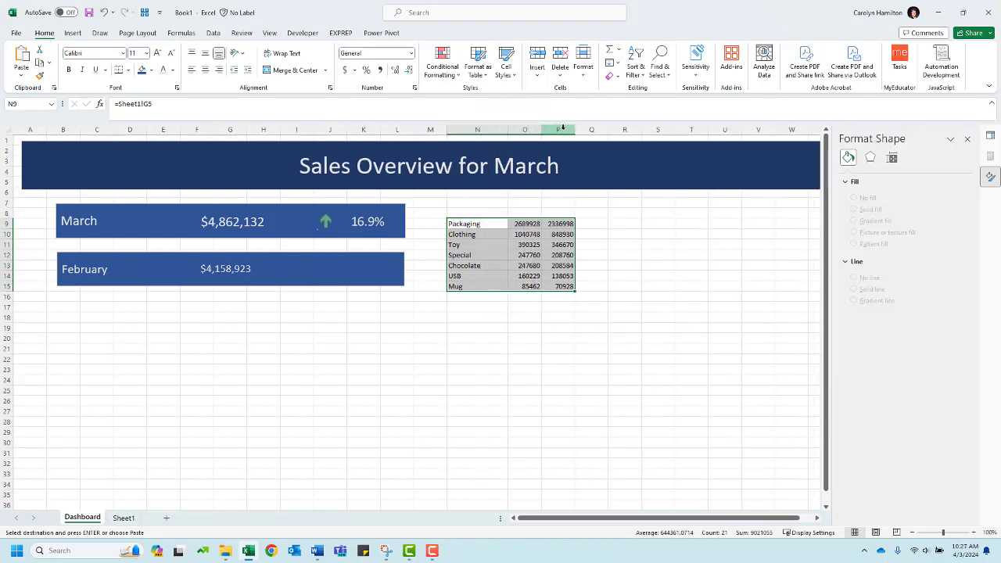
{"action": "left_click_drag", "start_coordinate": [574, 129], "coordinate": [597, 129]}
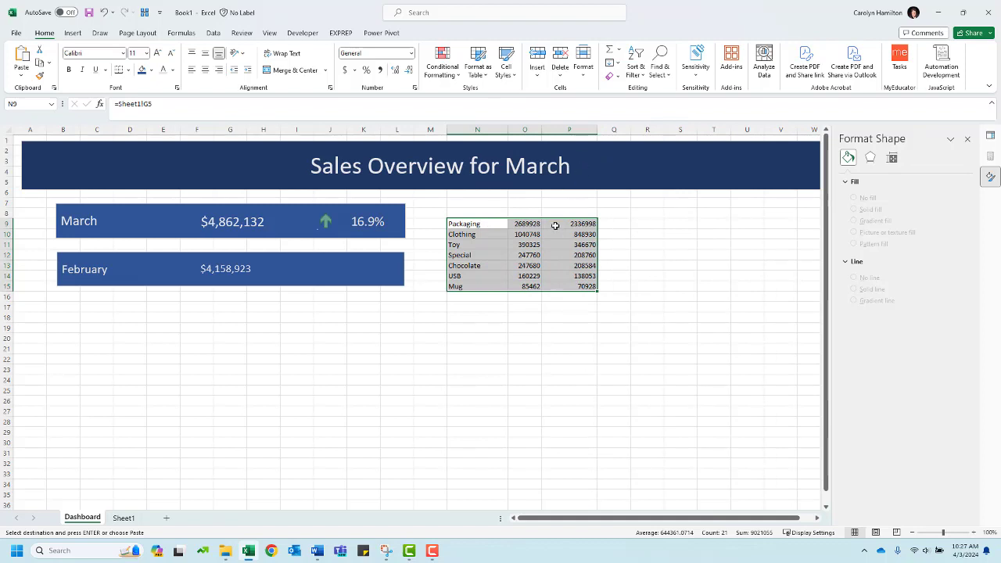
{"action": "left_click_drag", "start_coordinate": [547, 225], "coordinate": [582, 286]}
{"action": "left_click", "coordinate": [345, 69]}
{"action": "left_click", "coordinate": [408, 70]}
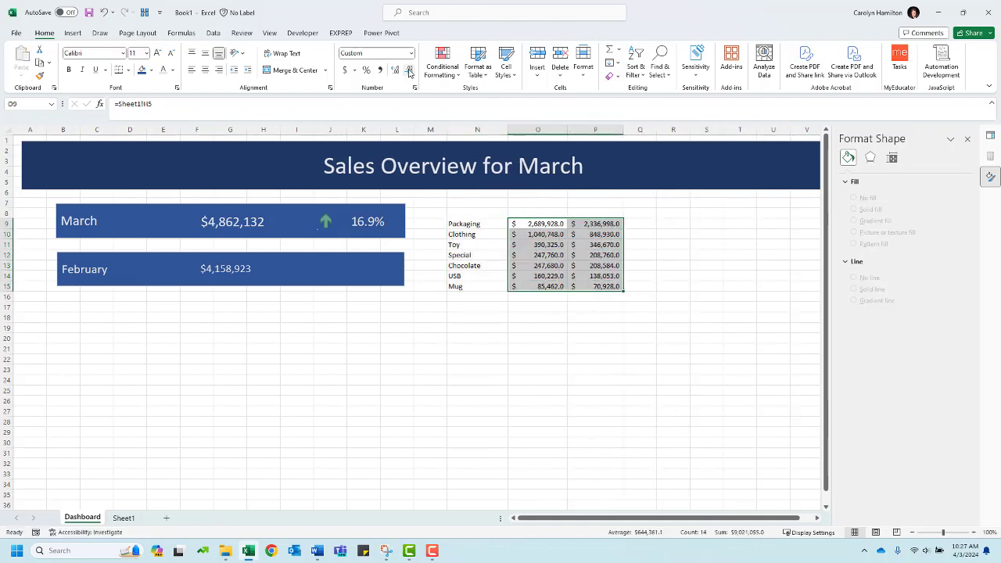
{"action": "left_click", "coordinate": [408, 69]}
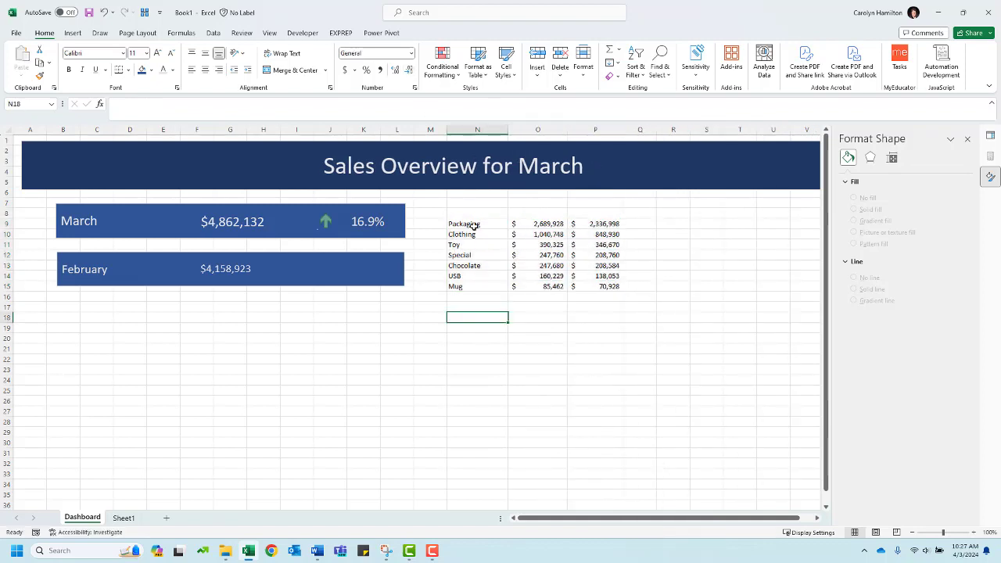
- Increase the font size of N9:P15 to 14 and widen columns N, O and P to fit
{"action": "left_click_drag", "start_coordinate": [467, 224], "coordinate": [595, 286]}
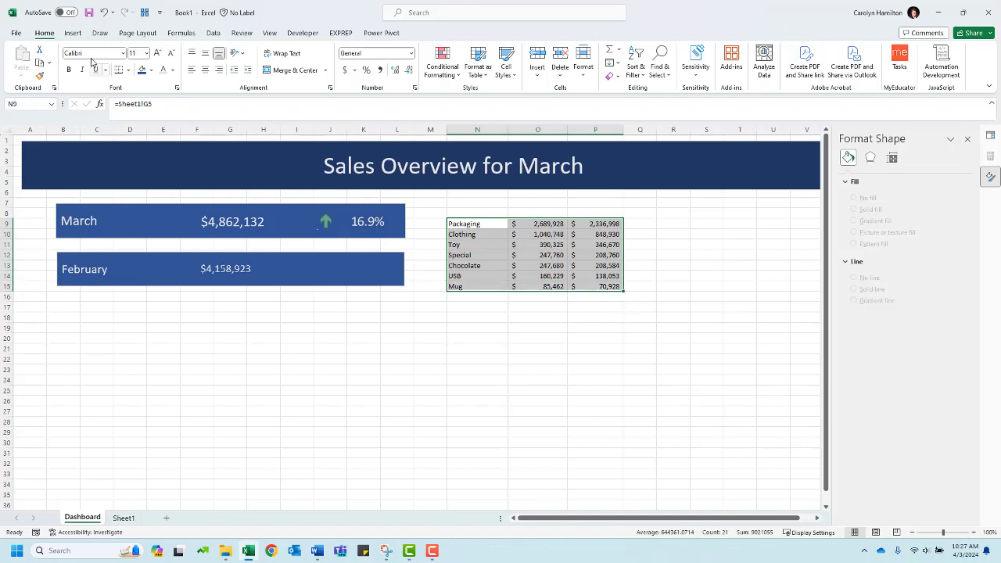
{"action": "left_click", "coordinate": [157, 54]}
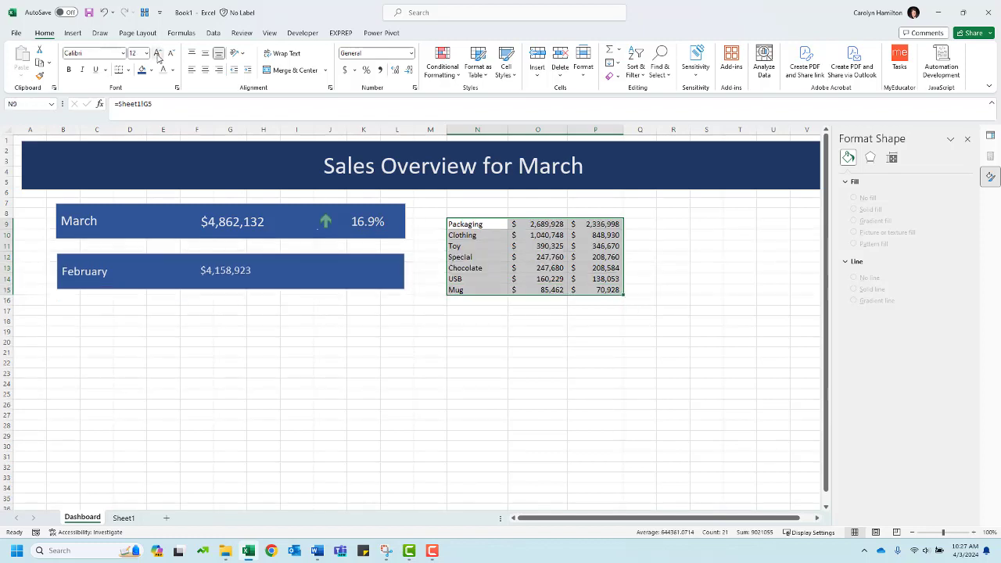
{"action": "left_click", "coordinate": [157, 53]}
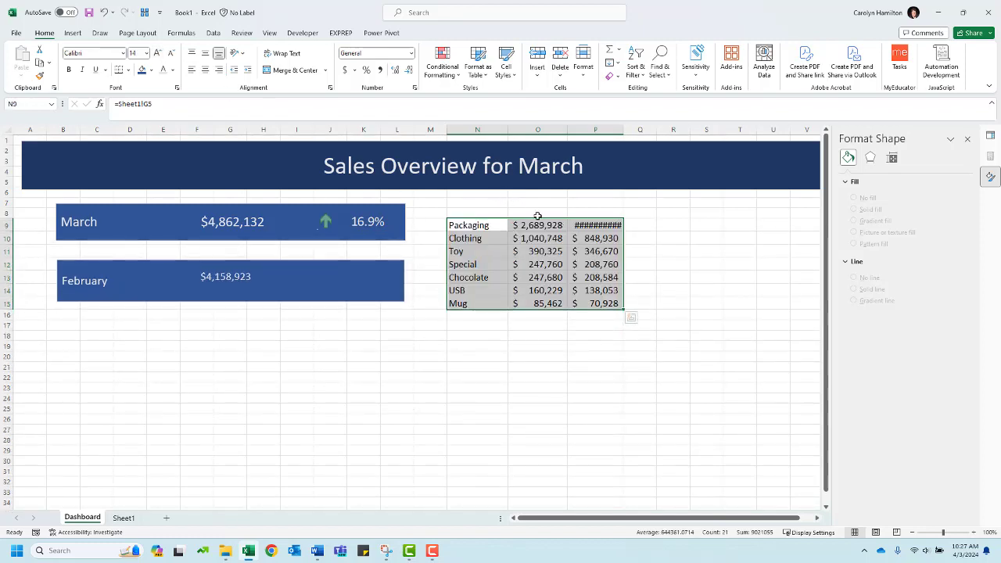
{"action": "left_click_drag", "start_coordinate": [623, 131], "coordinate": [647, 131]}
{"action": "left_click_drag", "start_coordinate": [563, 125], "coordinate": [574, 125]}
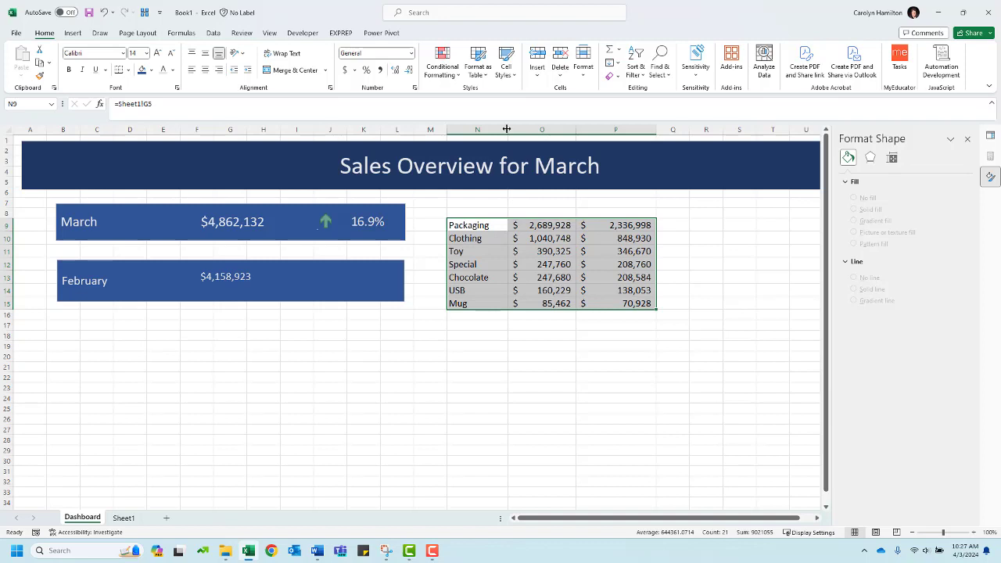
{"action": "left_click_drag", "start_coordinate": [508, 130], "coordinate": [517, 130]}
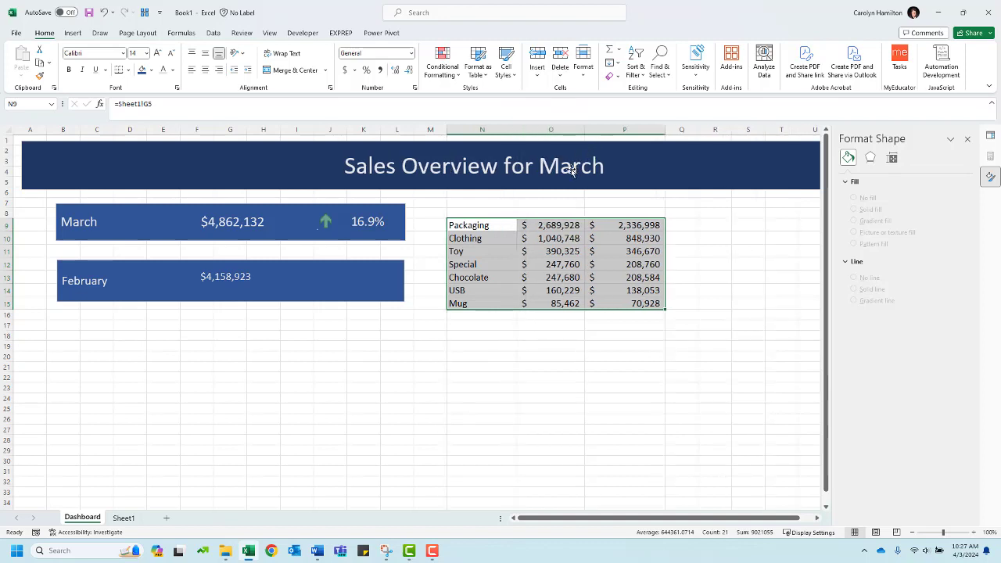
- Add month headers above the sales columns by entering =latest in O8 and =previous in P8
{"action": "left_click", "coordinate": [554, 213]}
{"action": "type", "text": "="}
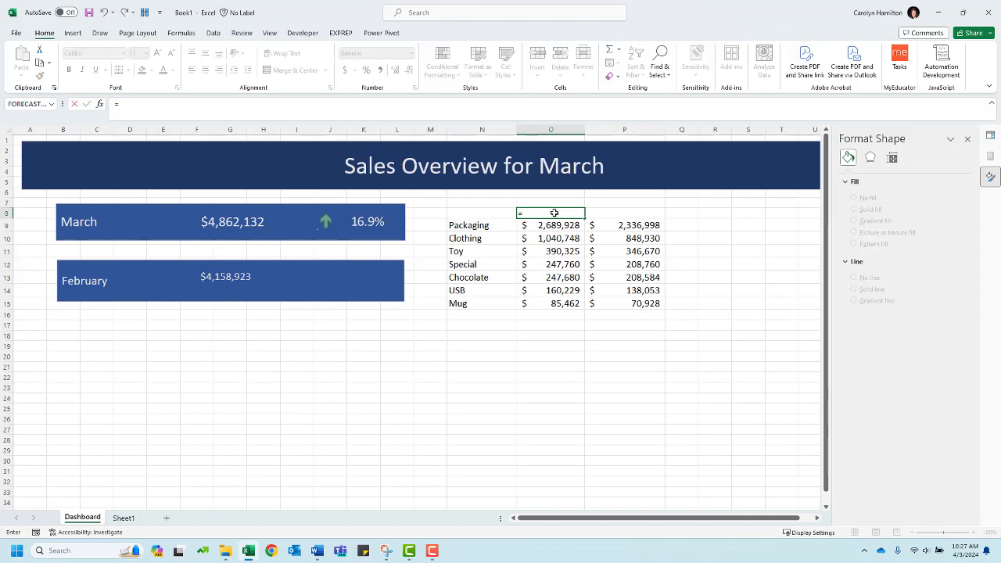
{"action": "type", "text": "latest"}
{"action": "key", "text": "Tab"}
{"action": "type", "text": "="}
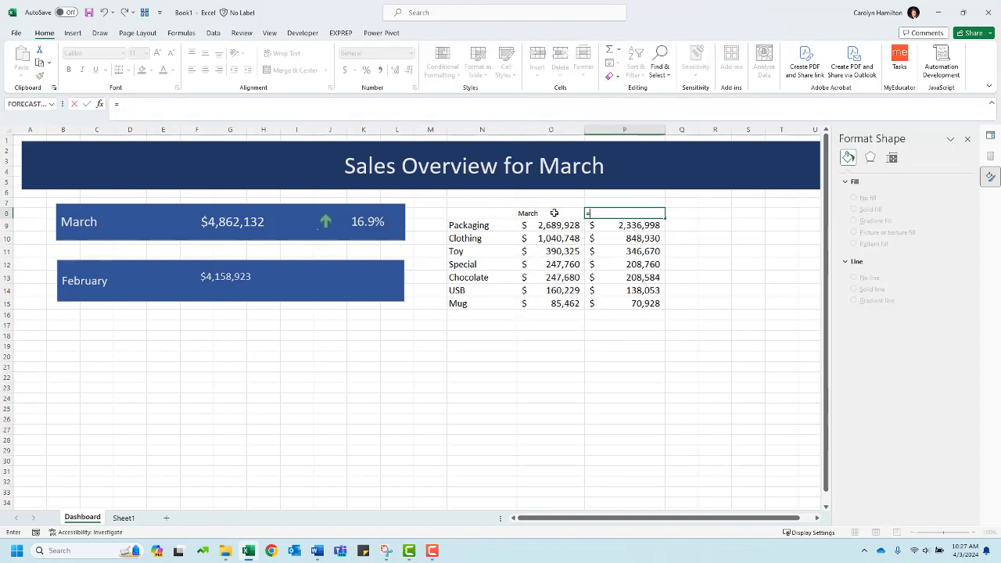
{"action": "type", "text": "previous"}
{"action": "left_click", "coordinate": [554, 213]}
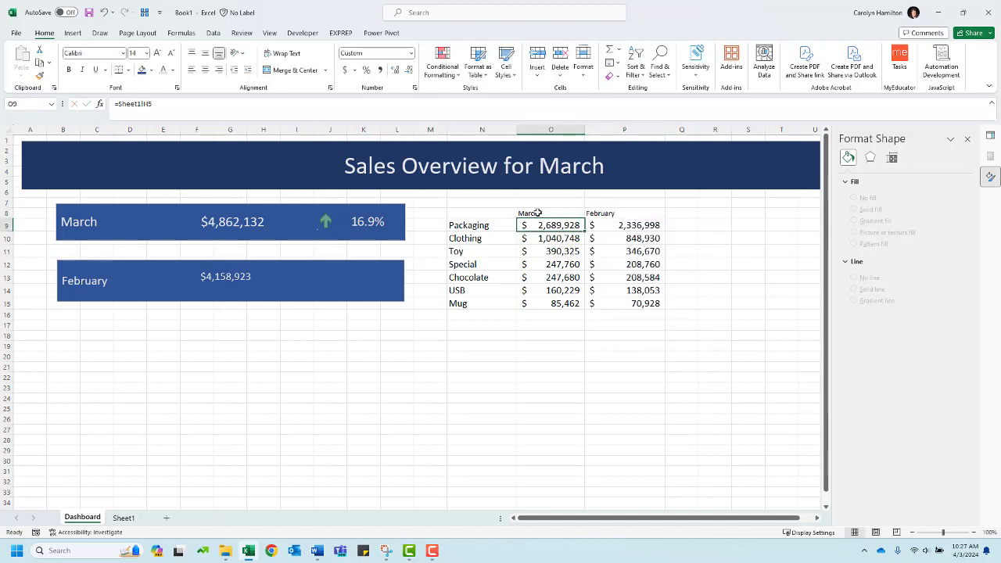
- Format the month headers in O8:P8 as 16-point, bold and centered
{"action": "left_click_drag", "start_coordinate": [538, 211], "coordinate": [600, 215]}
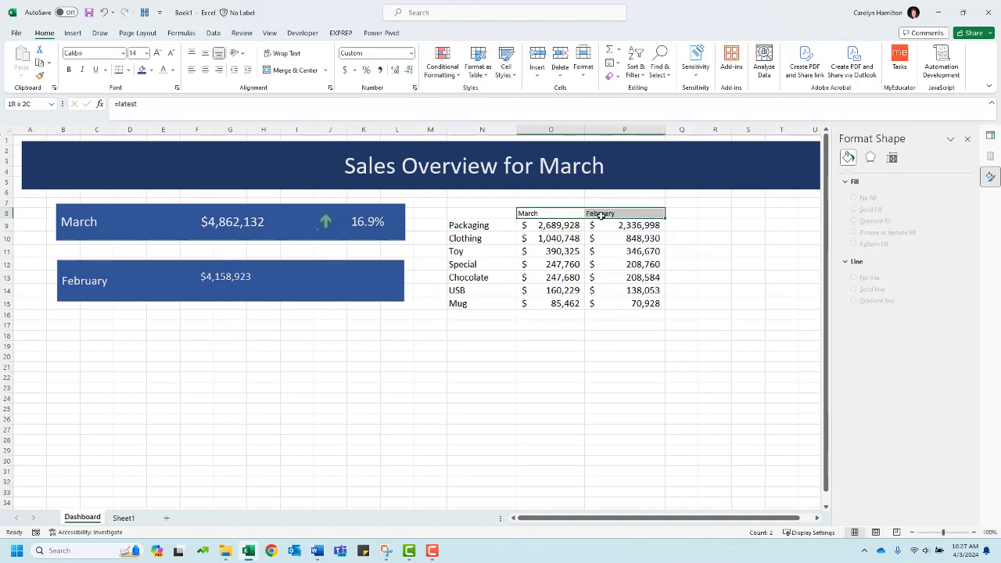
{"action": "left_click", "coordinate": [157, 54]}
{"action": "left_click", "coordinate": [157, 53]}
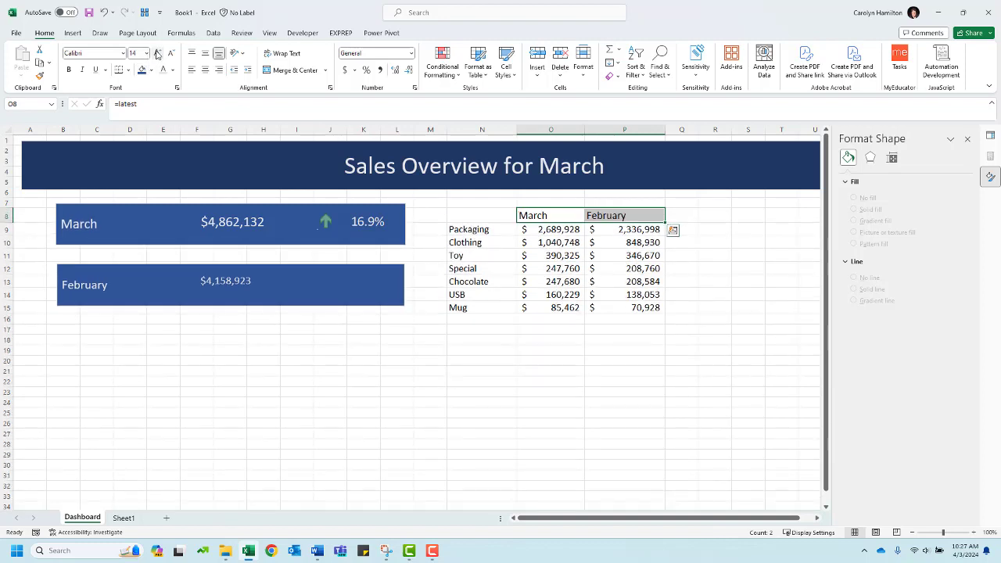
{"action": "left_click", "coordinate": [68, 69]}
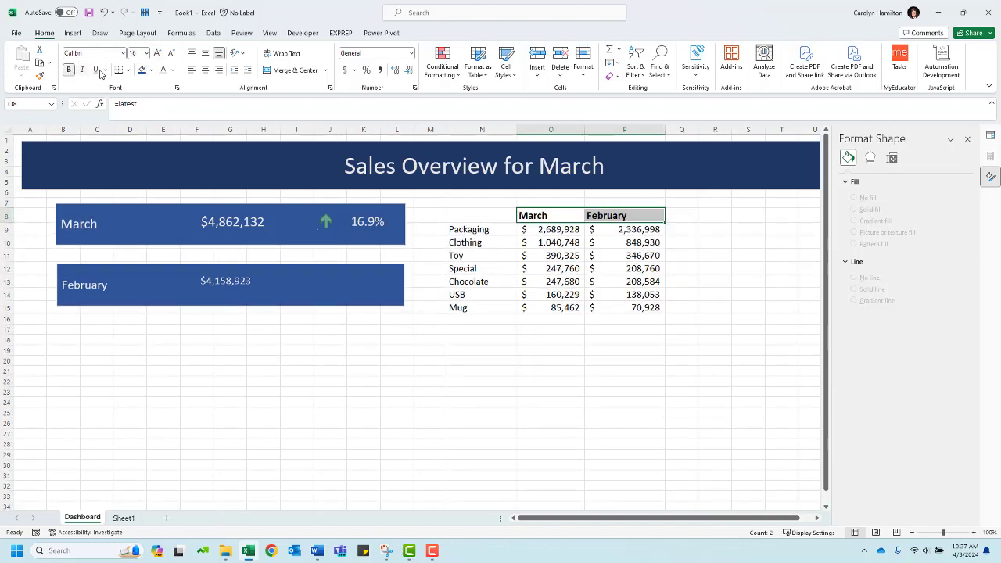
{"action": "left_click", "coordinate": [205, 70]}
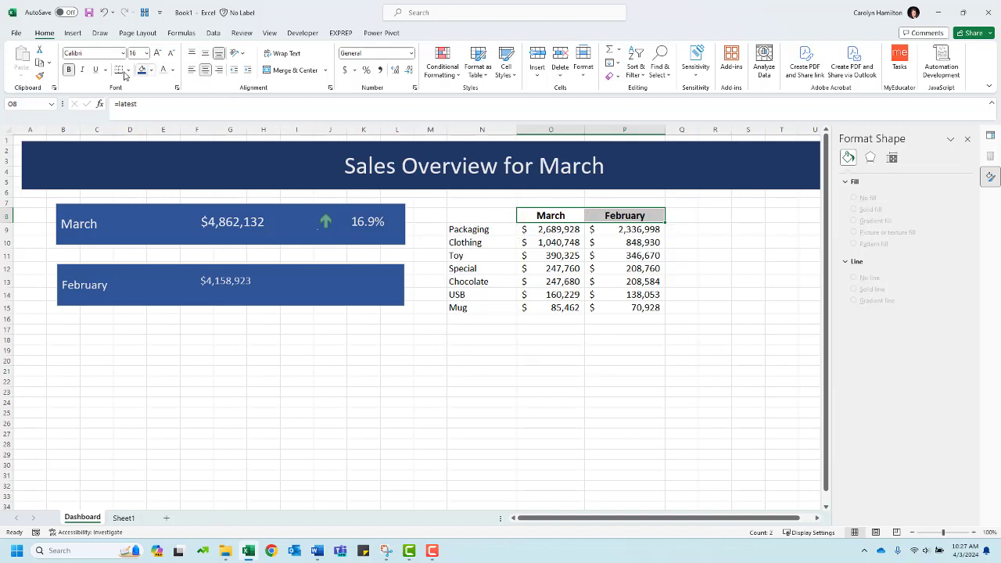
- Apply a Top and Thick Bottom Border to the month headers in O8:P8
{"action": "left_click", "coordinate": [130, 70]}
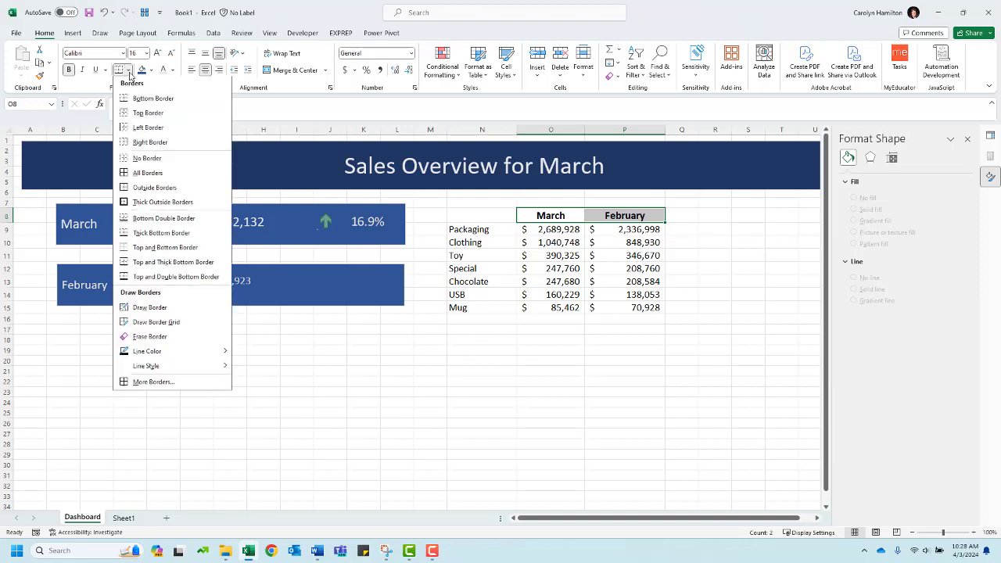
{"action": "left_click", "coordinate": [180, 263]}
{"action": "left_click", "coordinate": [593, 412]}
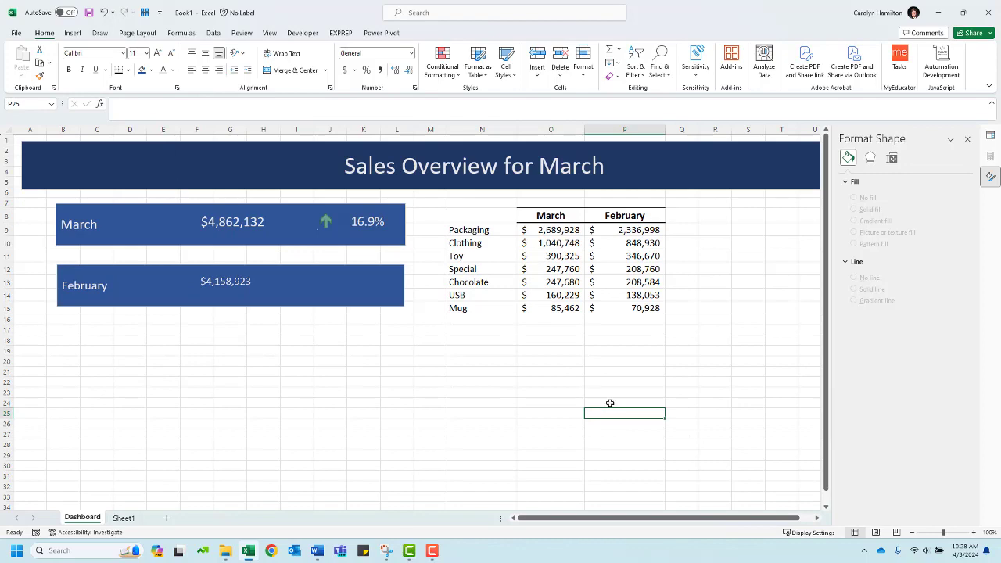
- Cut the Sales by Month chart from Sheet1 and paste it at B19 on the Dashboard sheet
{"action": "left_click", "coordinate": [124, 518]}
{"action": "left_click", "coordinate": [225, 241]}
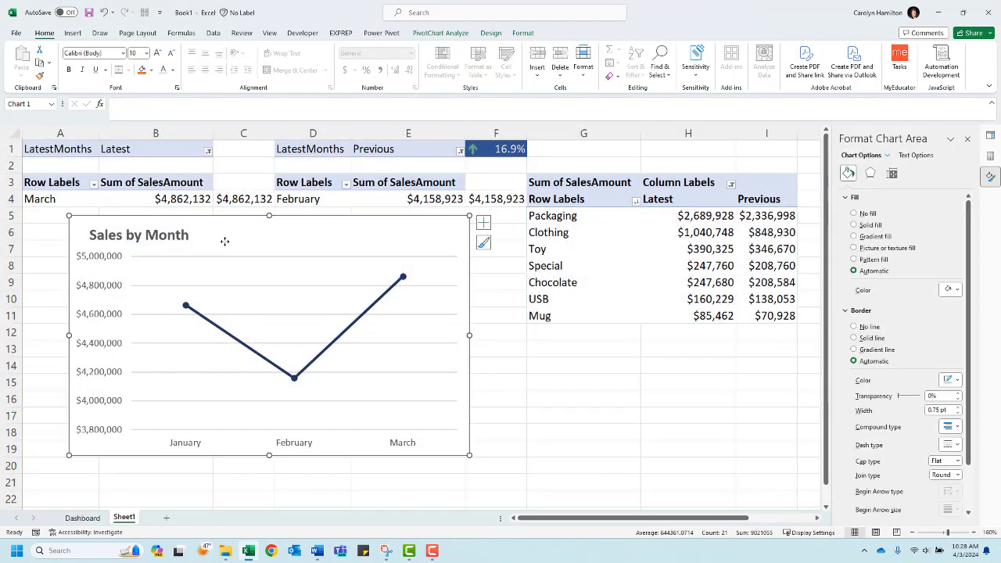
{"action": "key", "text": "ctrl+x"}
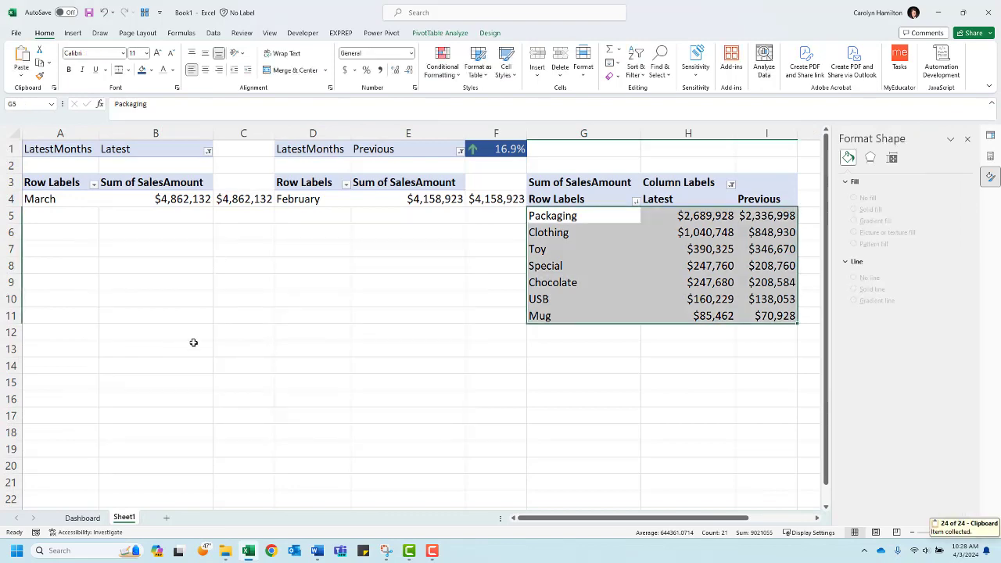
{"action": "left_click", "coordinate": [82, 518]}
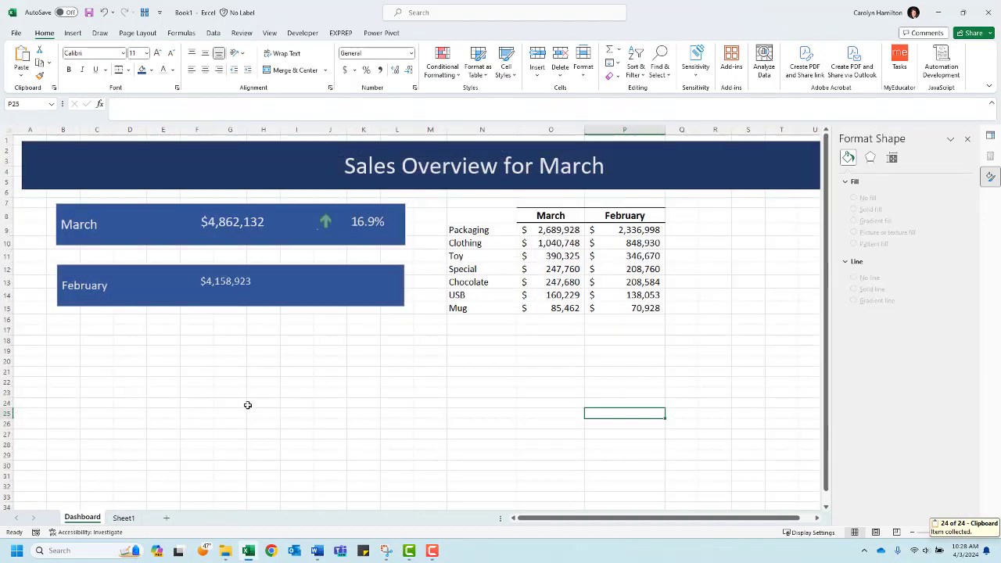
{"action": "left_click", "coordinate": [69, 348]}
{"action": "key", "text": "ctrl+v"}
- Move the Sales by Month chart up just below the February box and widen it to the product table's right edge
{"action": "left_click", "coordinate": [92, 356]}
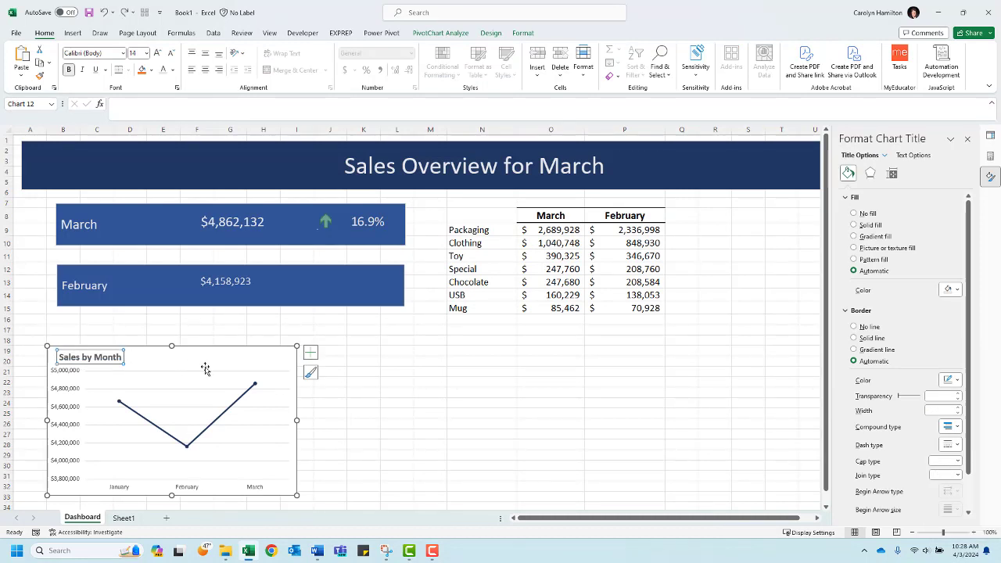
{"action": "left_click_drag", "start_coordinate": [203, 368], "coordinate": [217, 344]}
{"action": "left_click_drag", "start_coordinate": [308, 398], "coordinate": [661, 391]}
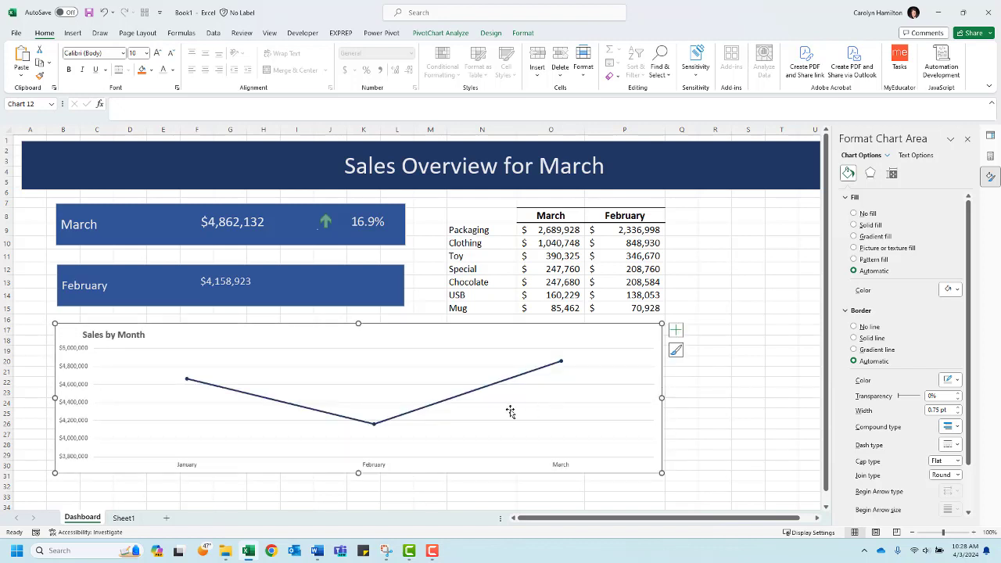
{"action": "mouse_move", "coordinate": [377, 429]}
{"action": "left_click", "coordinate": [741, 272]}
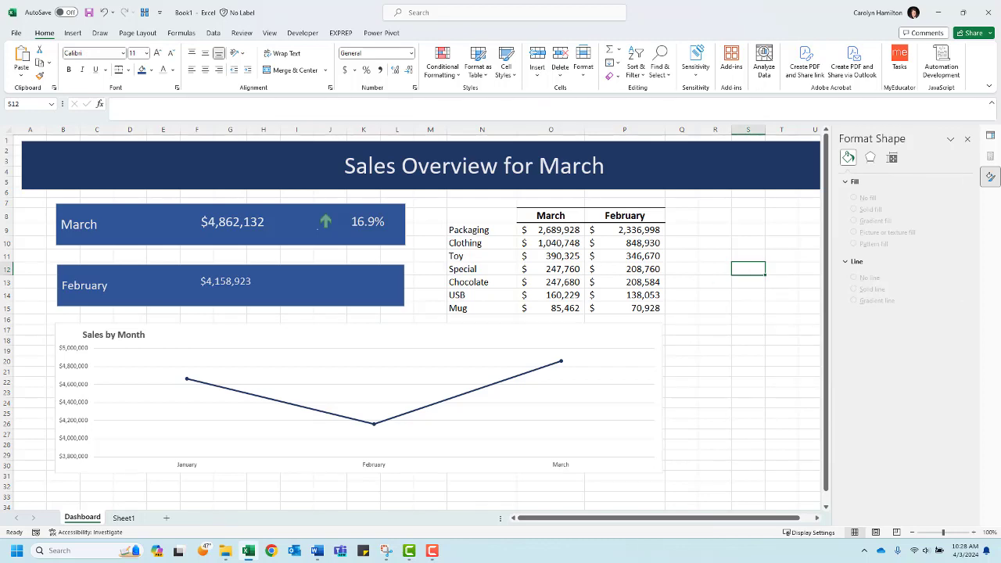
- In File Explorer, move the Sales_Apr file into the AllMonths folder and open that folder to check its contents
{"action": "left_click_drag", "start_coordinate": [0, 140], "coordinate": [96, 91]}
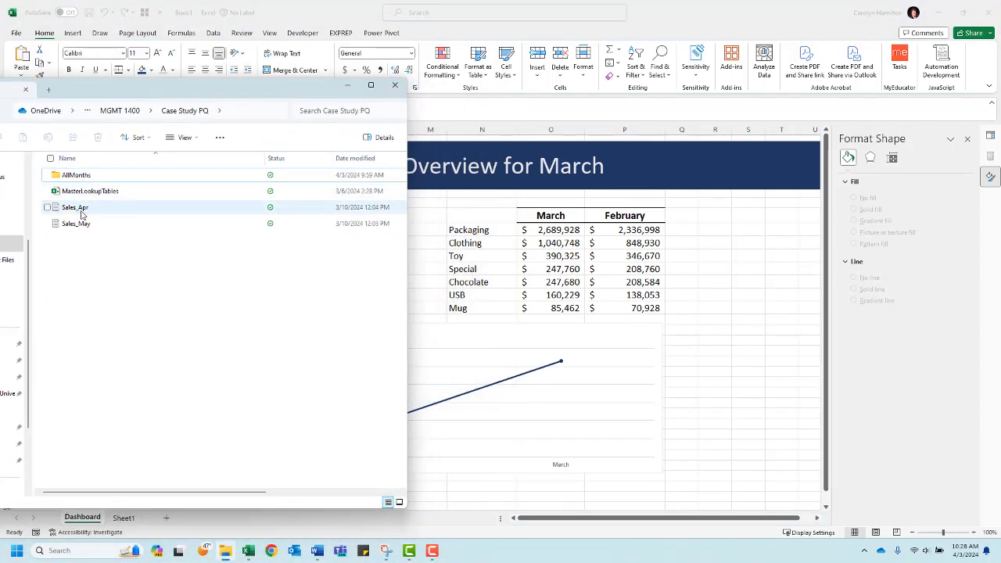
{"action": "left_click", "coordinate": [82, 212]}
{"action": "left_click_drag", "start_coordinate": [82, 211], "coordinate": [82, 175]}
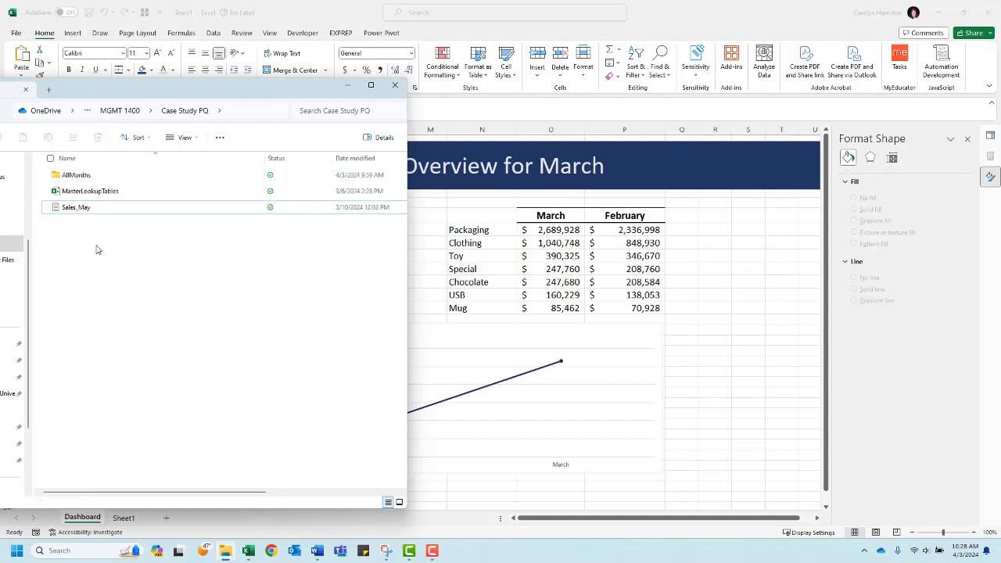
{"action": "left_click", "coordinate": [92, 175]}
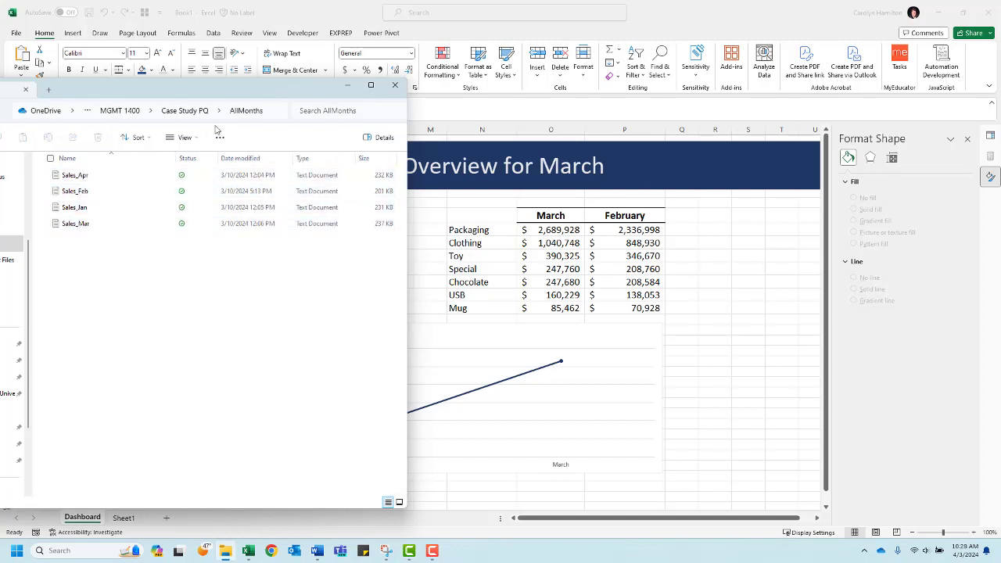
{"action": "left_click_drag", "start_coordinate": [135, 105], "coordinate": [0, 105]}
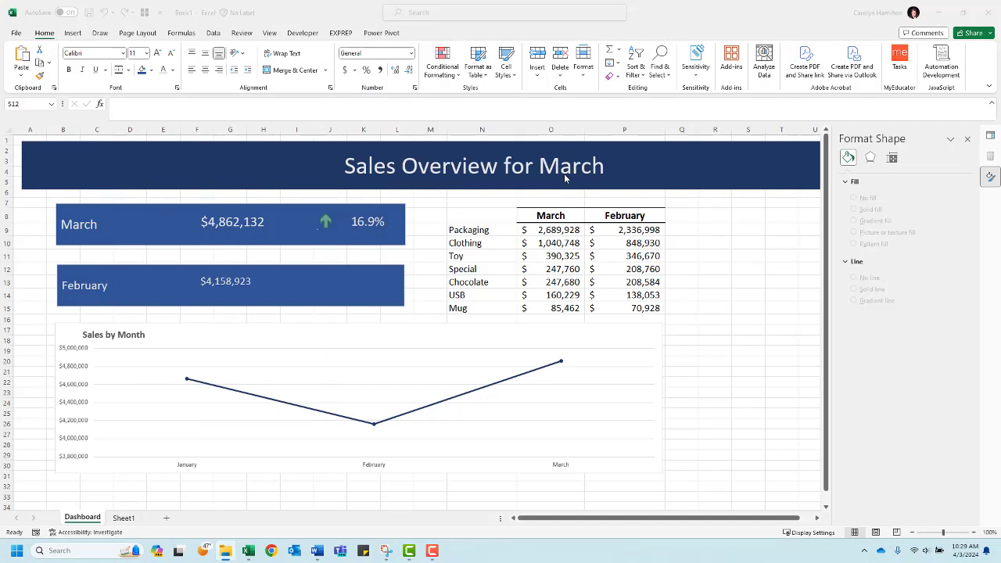
- Refresh the AllMonths query in the workbook and review the updated figures on the Dashboard and Sheet1
{"action": "left_click", "coordinate": [213, 33]}
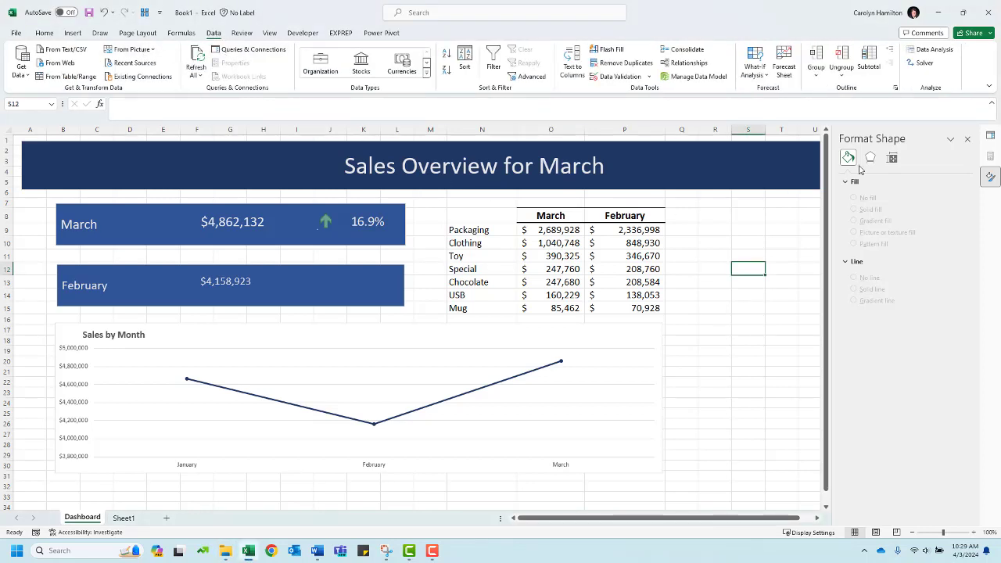
{"action": "left_click", "coordinate": [991, 136]}
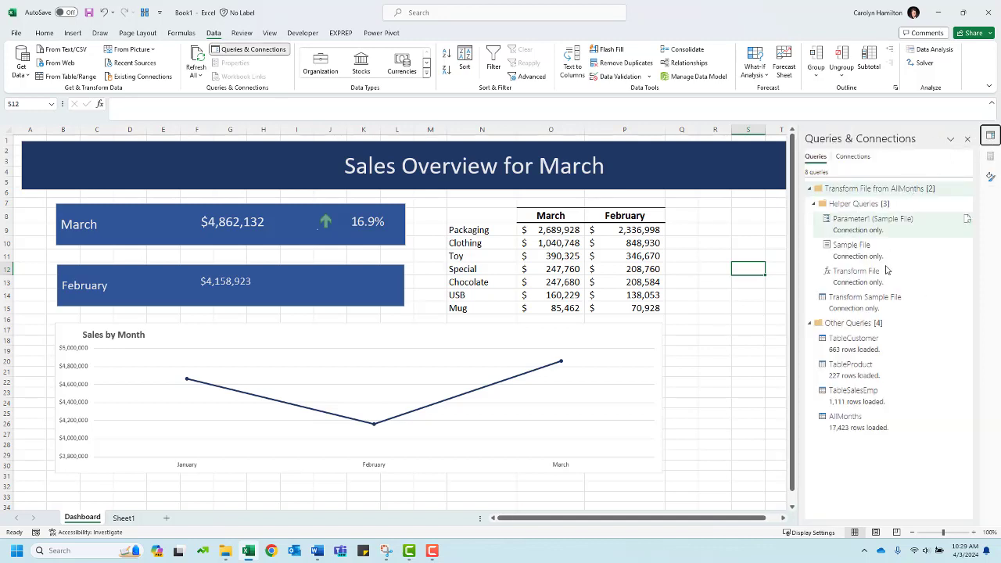
{"action": "mouse_move", "coordinate": [835, 418]}
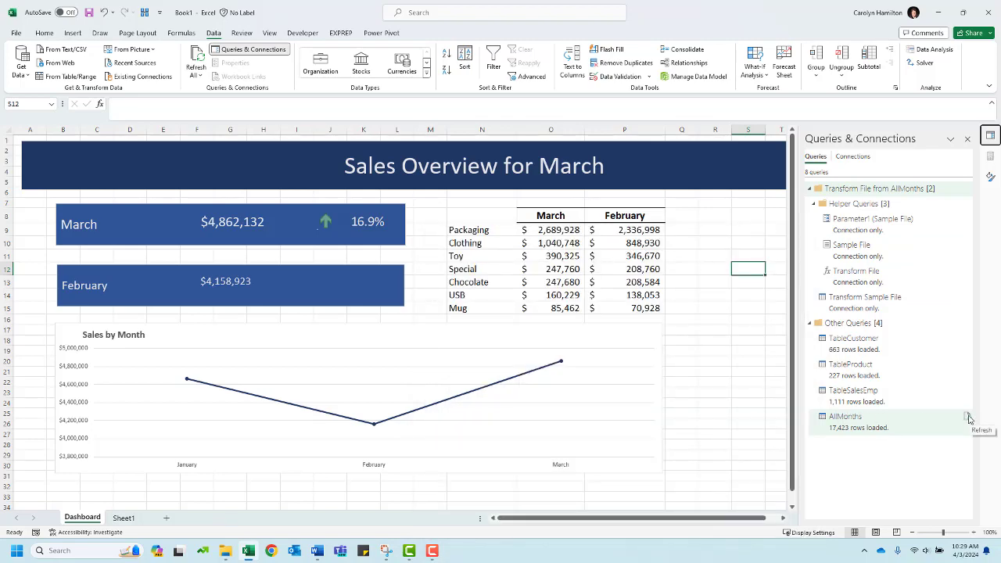
{"action": "left_click", "coordinate": [968, 418]}
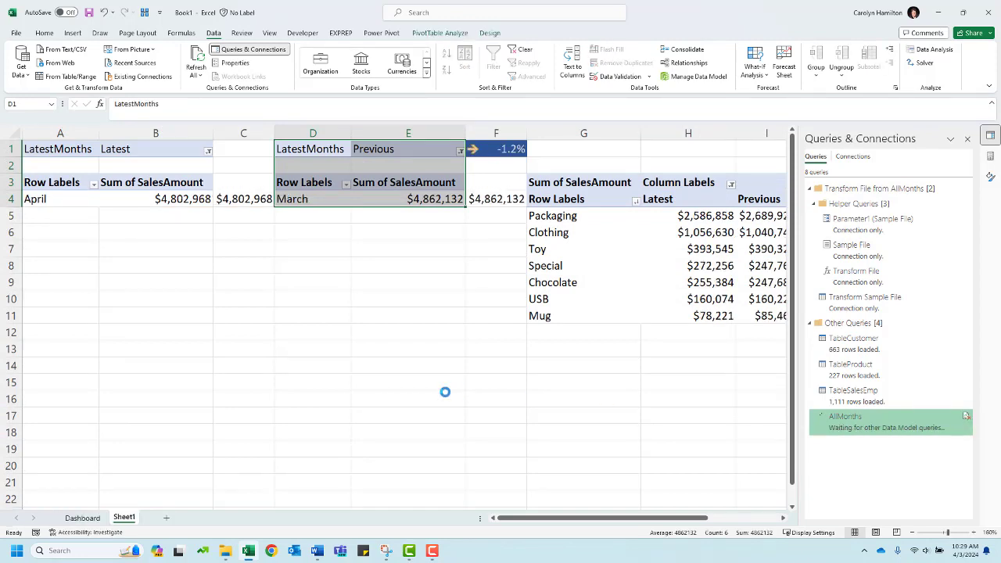
{"action": "left_click", "coordinate": [80, 517]}
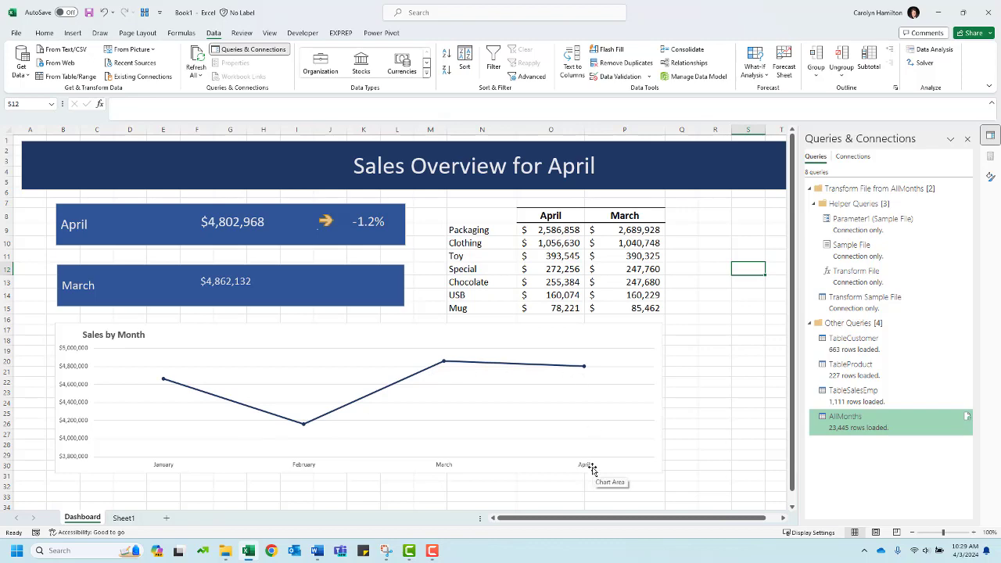
{"action": "key", "text": "ctrl+Page_Down"}
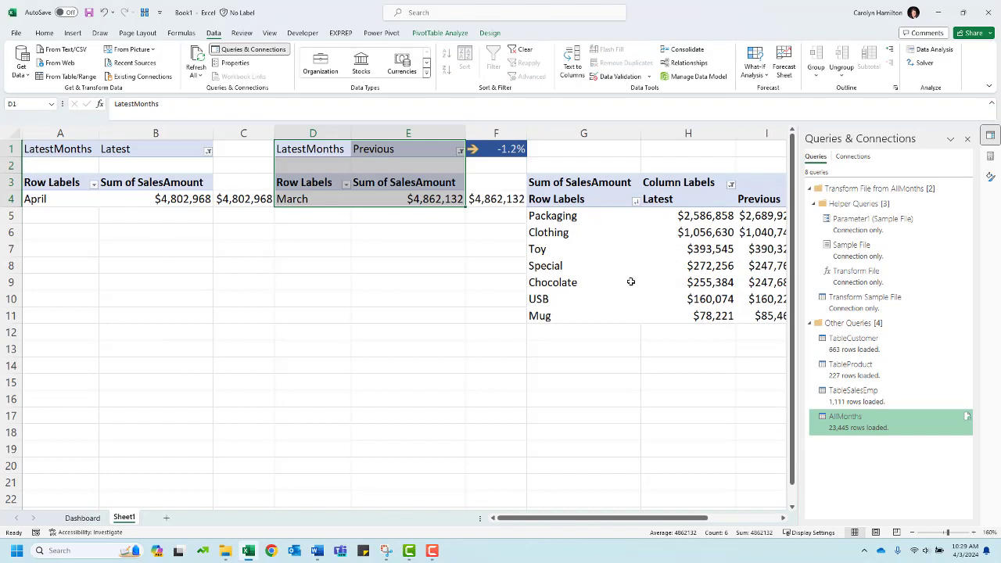
{"action": "left_click_drag", "start_coordinate": [527, 518], "coordinate": [546, 521]}
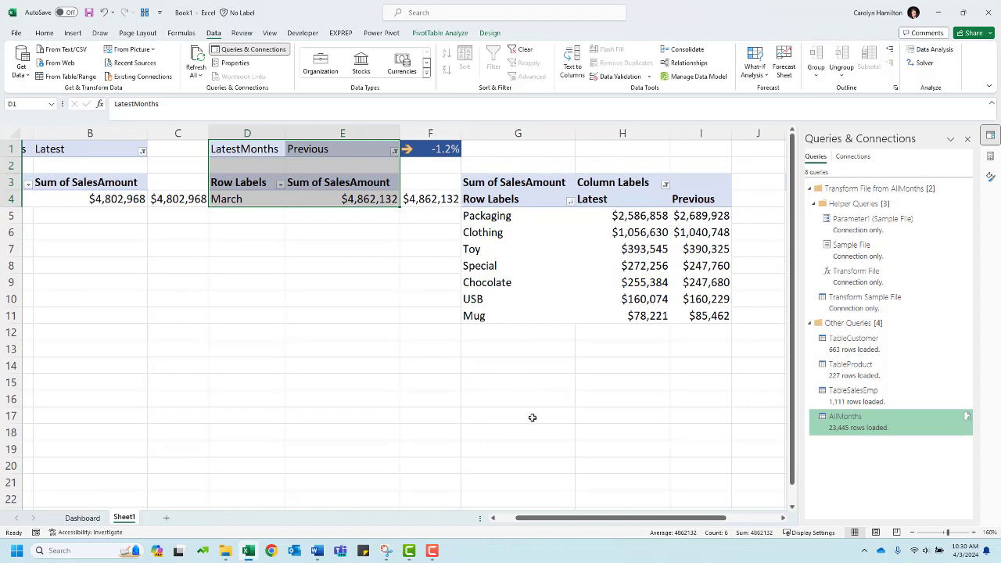
{"action": "left_click_drag", "start_coordinate": [531, 521], "coordinate": [513, 521]}
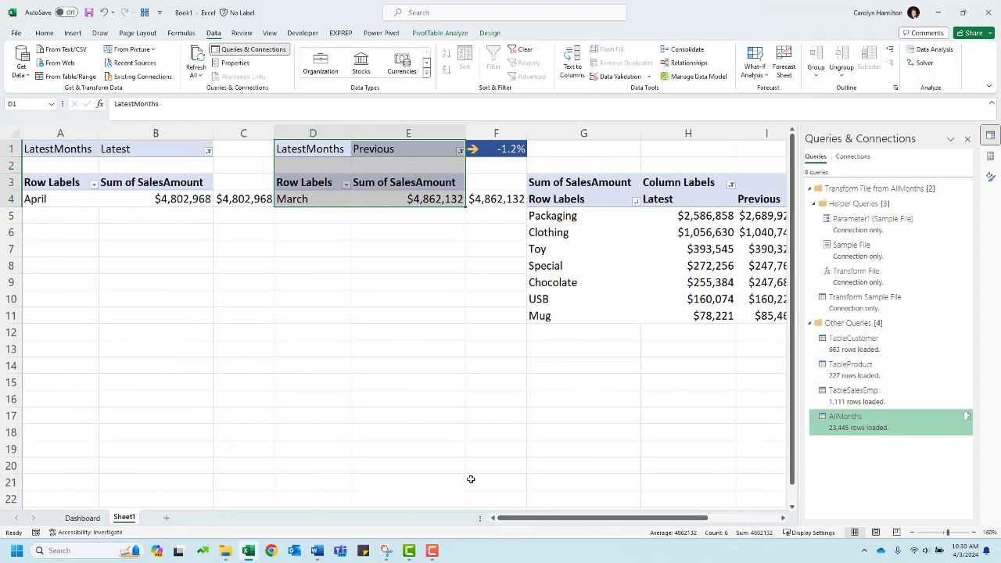
{"action": "left_click", "coordinate": [82, 518]}
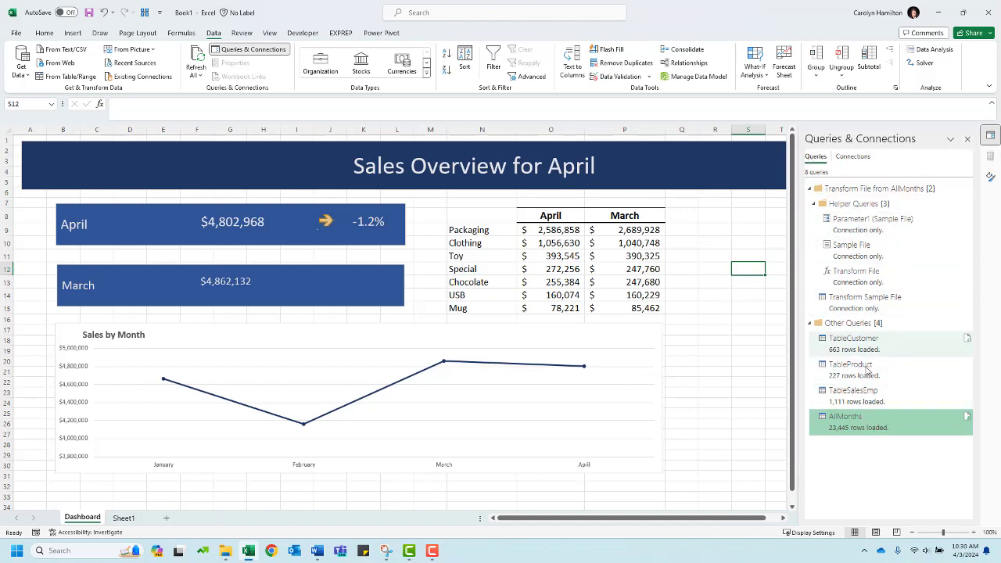
- Open the ribbon customization options and accept them with the Developer tab enabled
{"action": "left_click", "coordinate": [303, 33]}
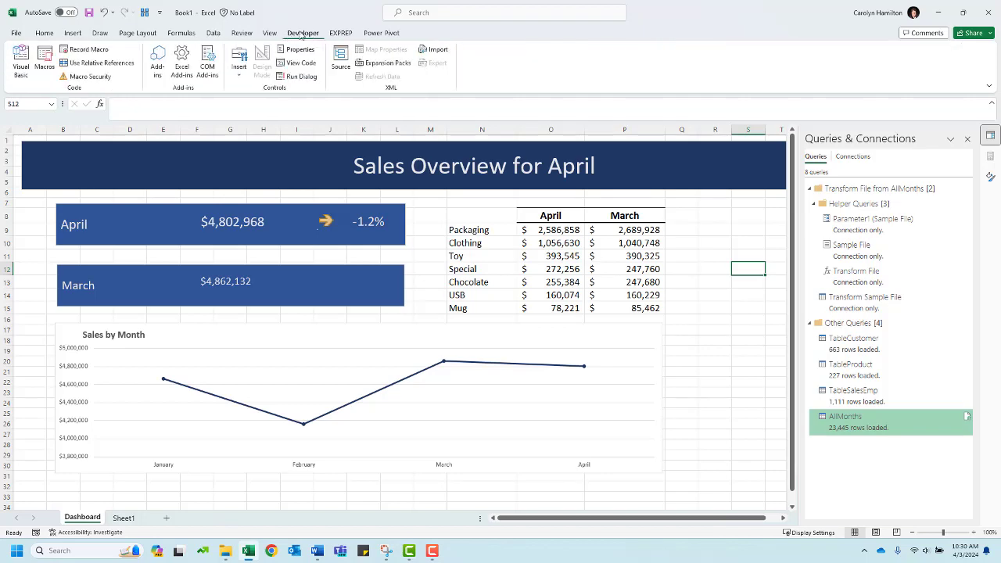
{"action": "left_click", "coordinate": [15, 33]}
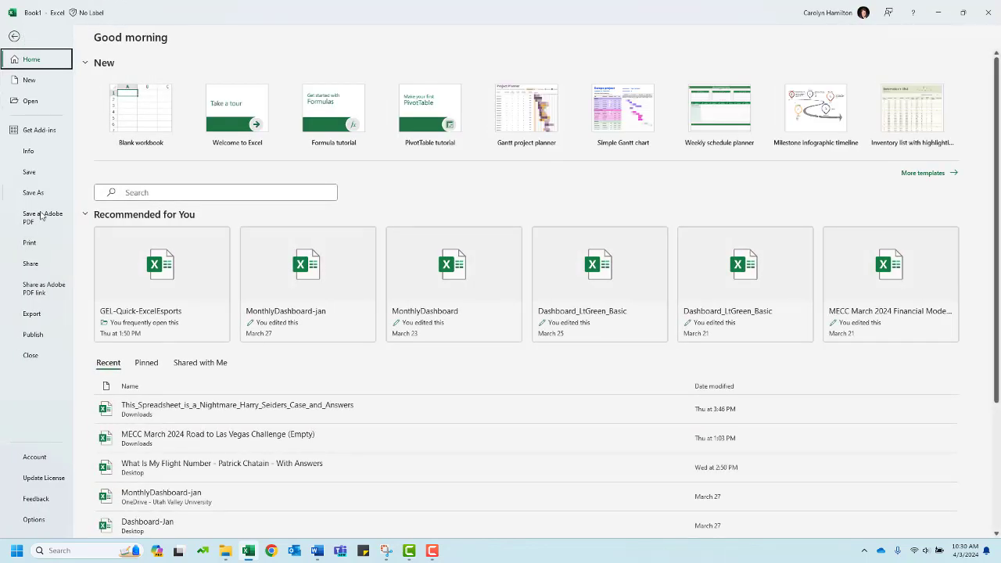
{"action": "left_click", "coordinate": [35, 520]}
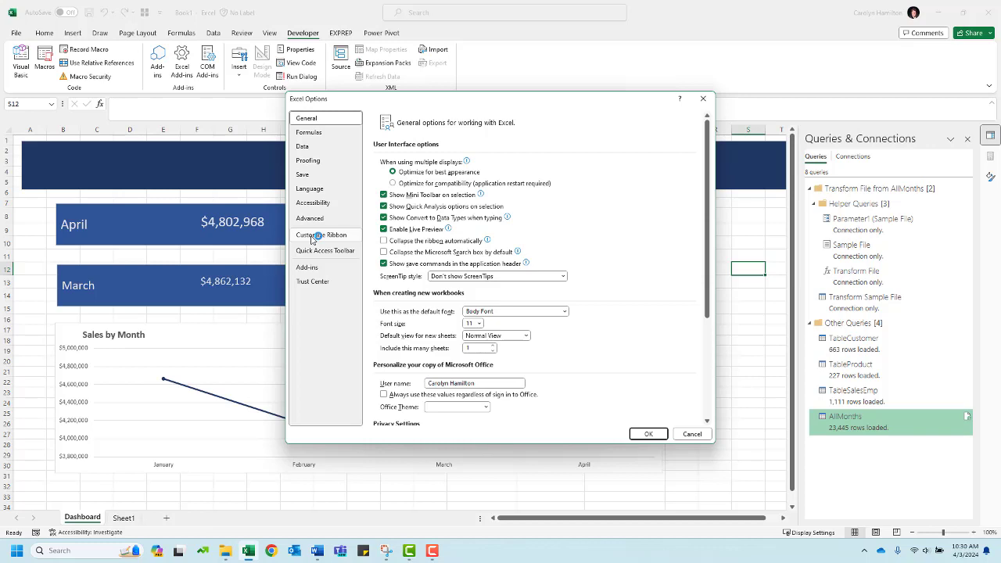
{"action": "left_click", "coordinate": [312, 237]}
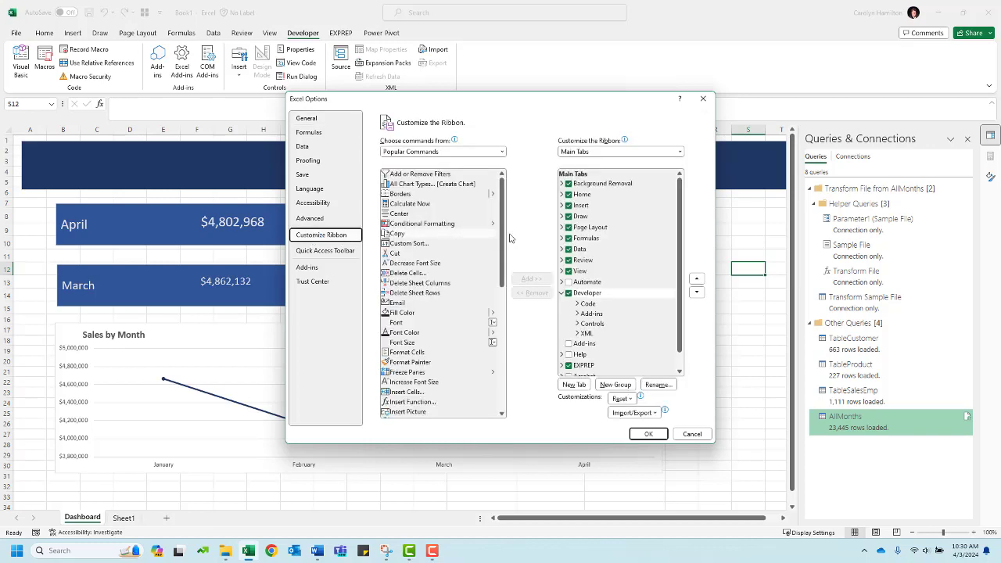
{"action": "left_click", "coordinate": [569, 294]}
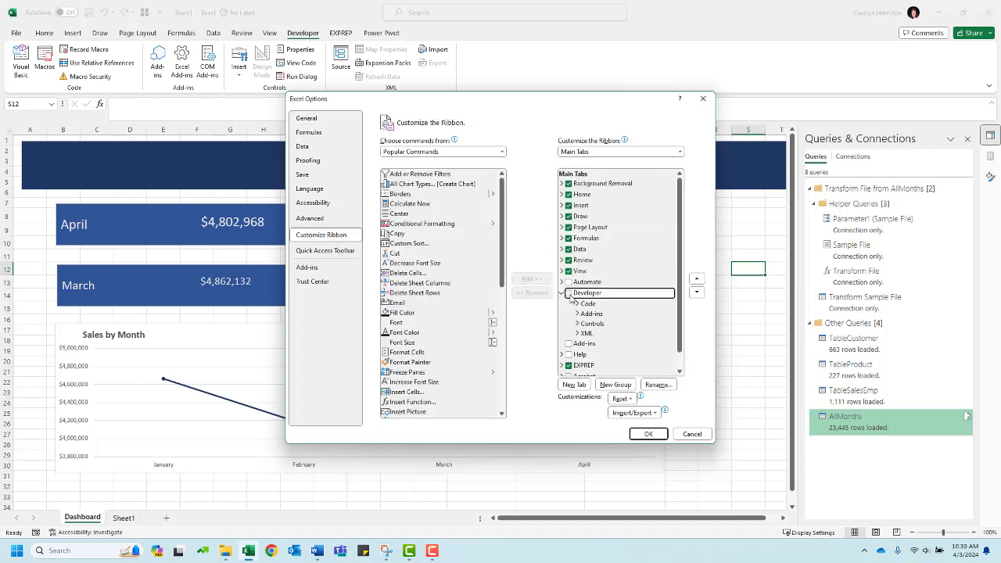
{"action": "left_click", "coordinate": [649, 434]}
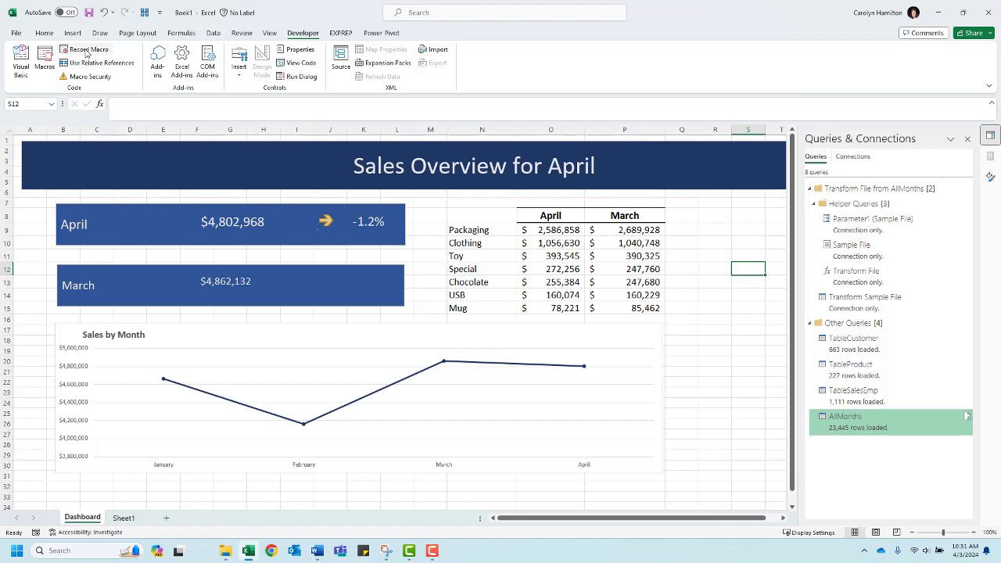
- Record a macro named RefreshAllMonths, stored in This Workbook, that refreshes the AllMonths query
{"action": "left_click", "coordinate": [86, 50]}
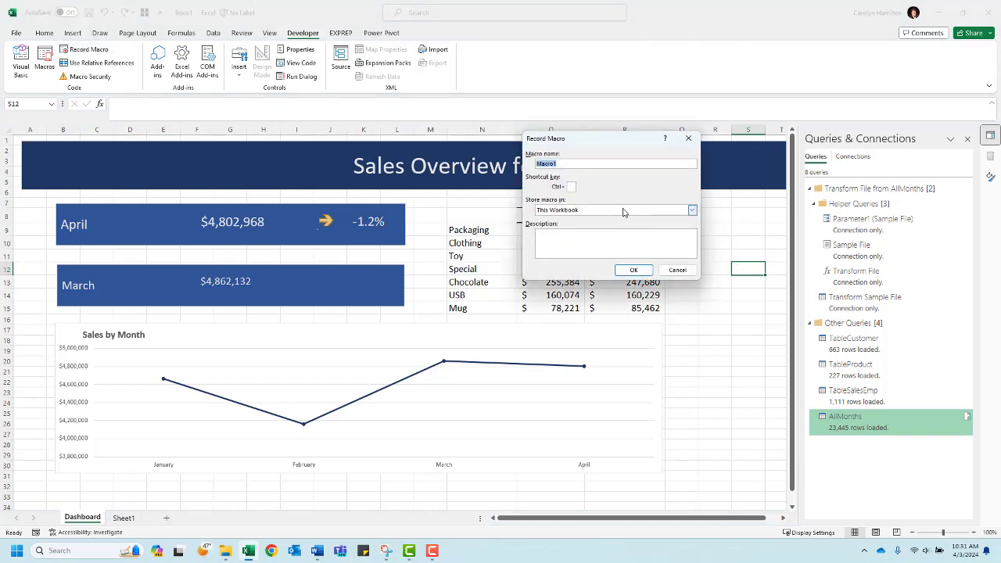
{"action": "type", "text": "RefreshAllMonths"}
{"action": "left_click", "coordinate": [633, 271]}
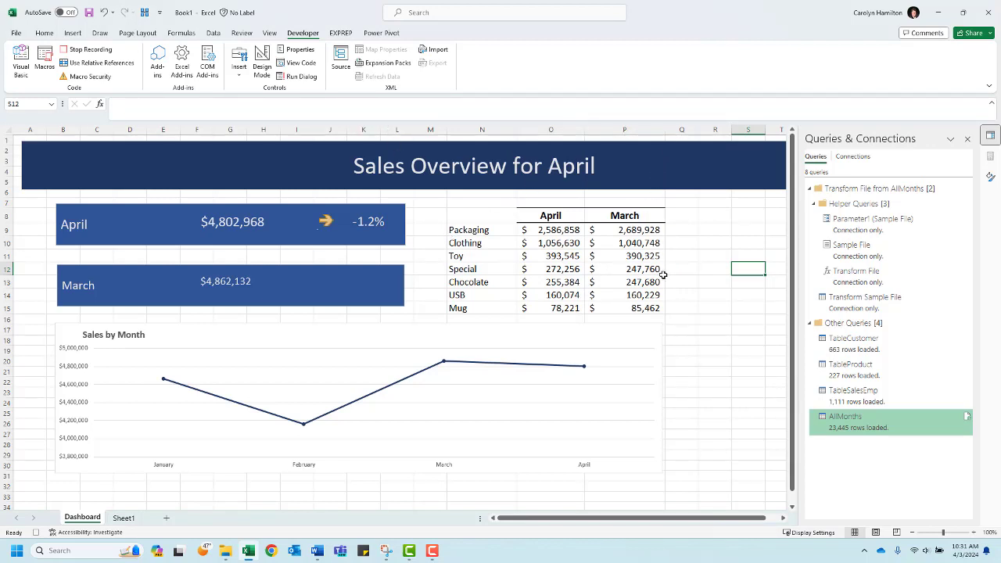
{"action": "mouse_move", "coordinate": [860, 423]}
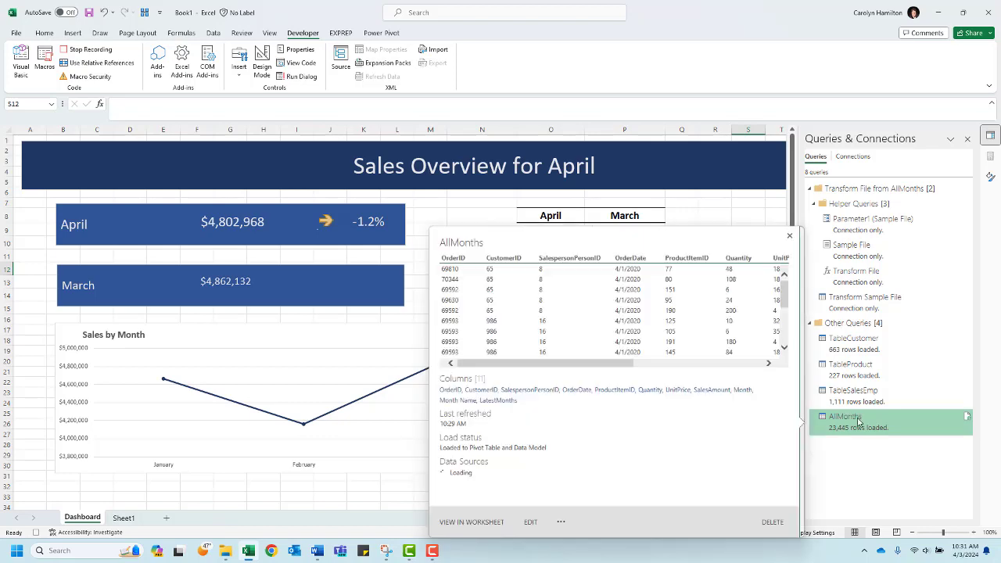
{"action": "left_click", "coordinate": [968, 419]}
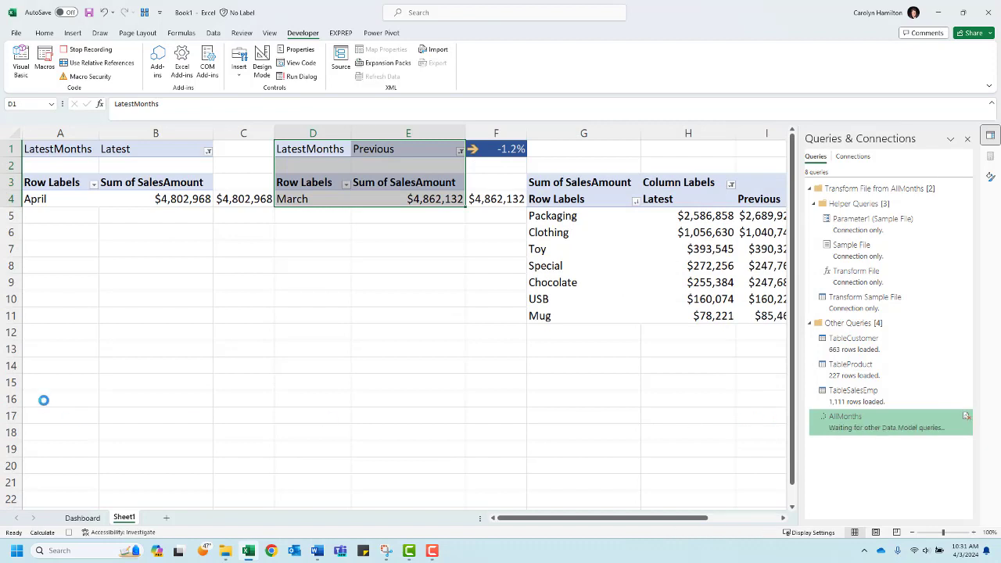
{"action": "left_click", "coordinate": [86, 49]}
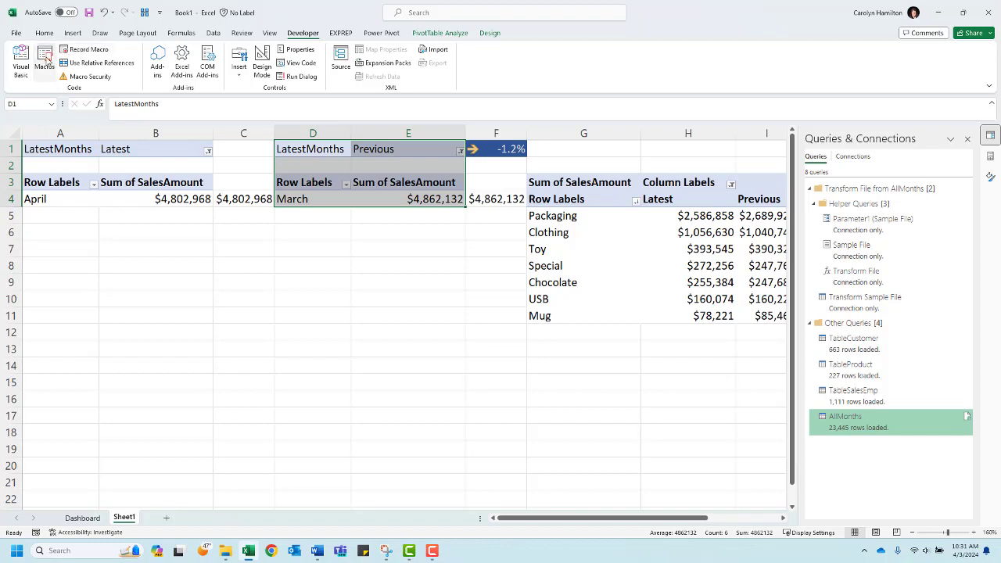
- Examine the recorded code of the RefreshAllMonths macro and close the code editor
{"action": "left_click", "coordinate": [45, 58]}
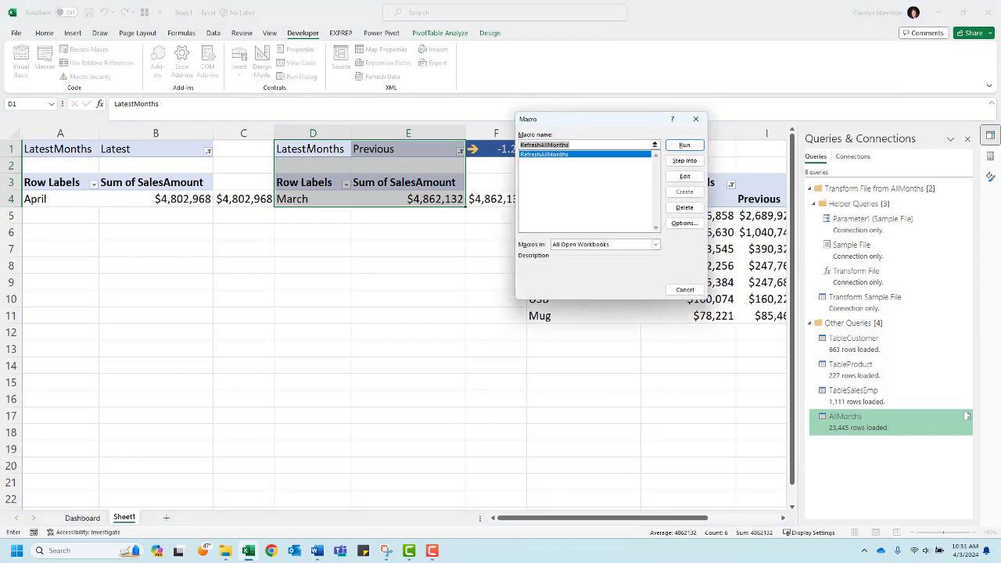
{"action": "left_click", "coordinate": [554, 154]}
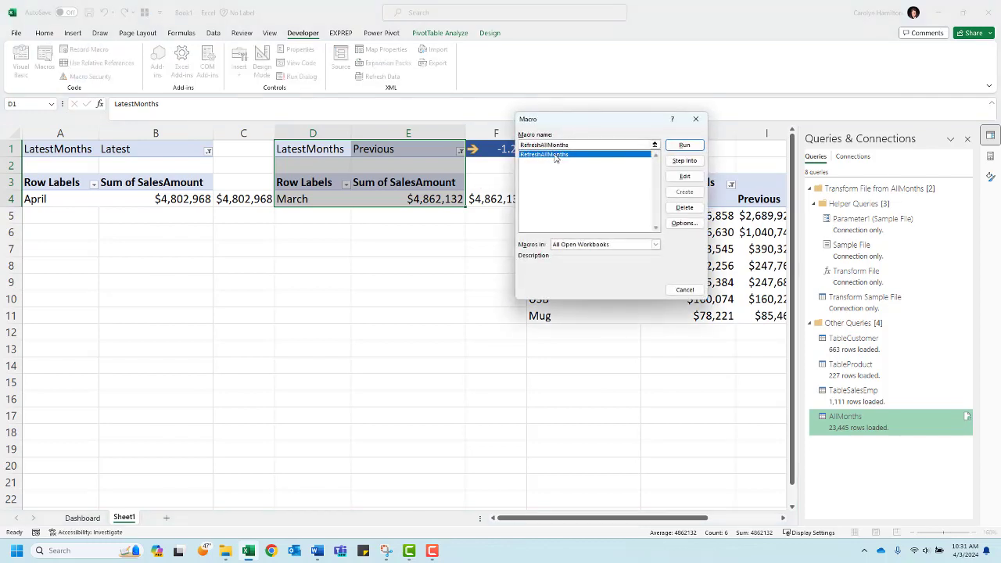
{"action": "left_click", "coordinate": [684, 176]}
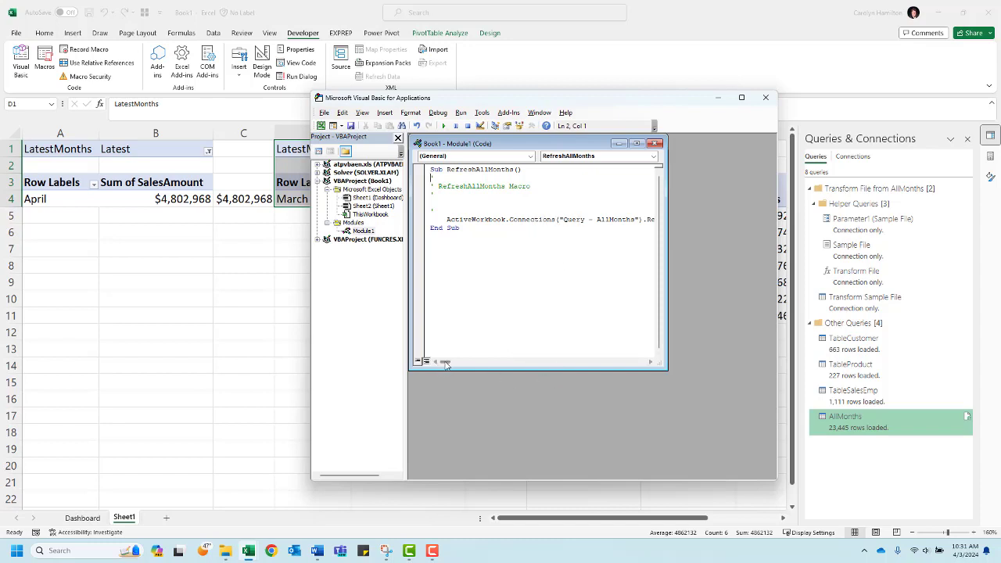
{"action": "left_click_drag", "start_coordinate": [447, 363], "coordinate": [450, 365]}
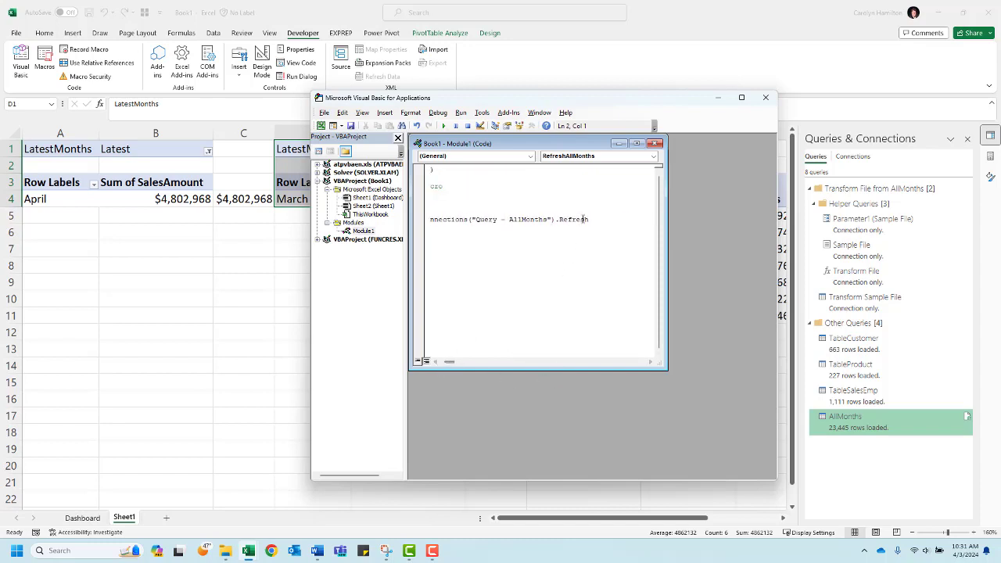
{"action": "left_click", "coordinate": [765, 97]}
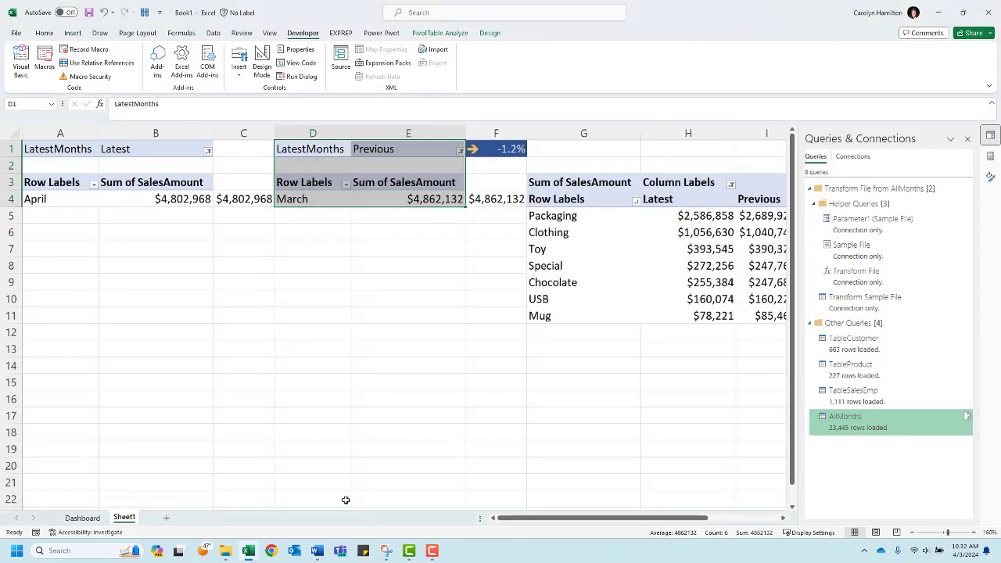
- Add a form control button beside the product table on the Dashboard and assign it the RefreshAllMonths macro
{"action": "left_click", "coordinate": [82, 518]}
{"action": "left_click", "coordinate": [239, 72]}
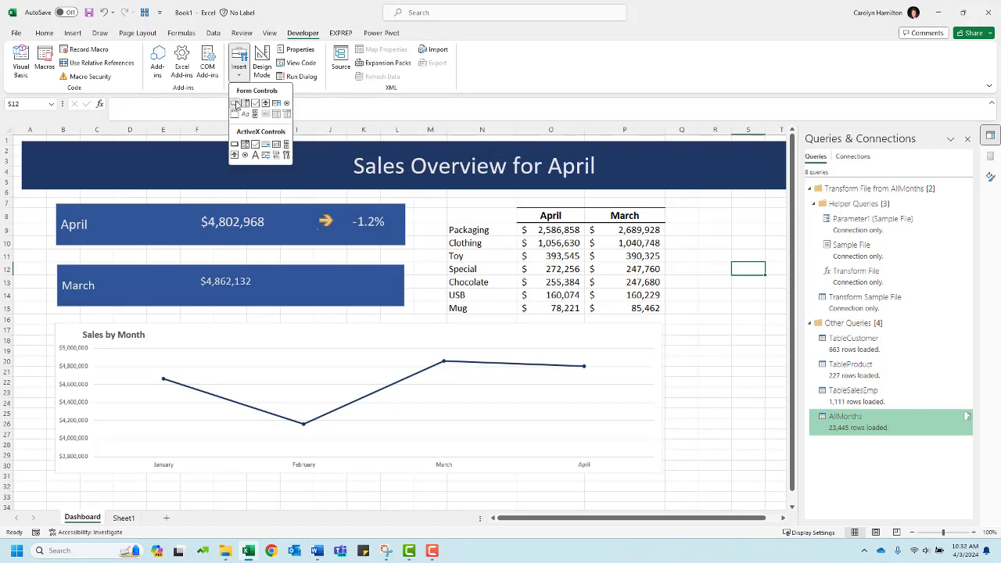
{"action": "left_click", "coordinate": [235, 103]}
{"action": "left_click_drag", "start_coordinate": [684, 209], "coordinate": [779, 240]}
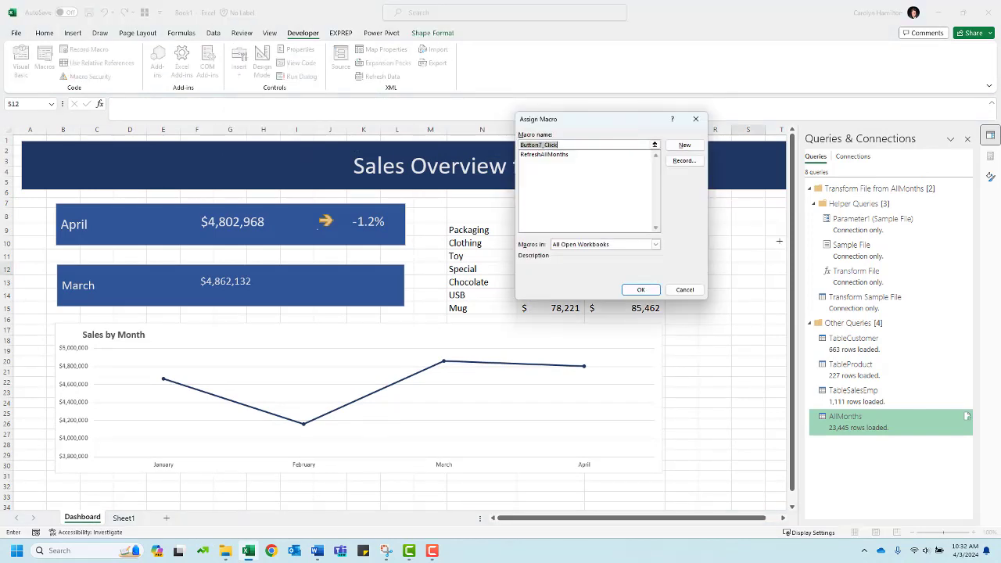
{"action": "left_click", "coordinate": [551, 155]}
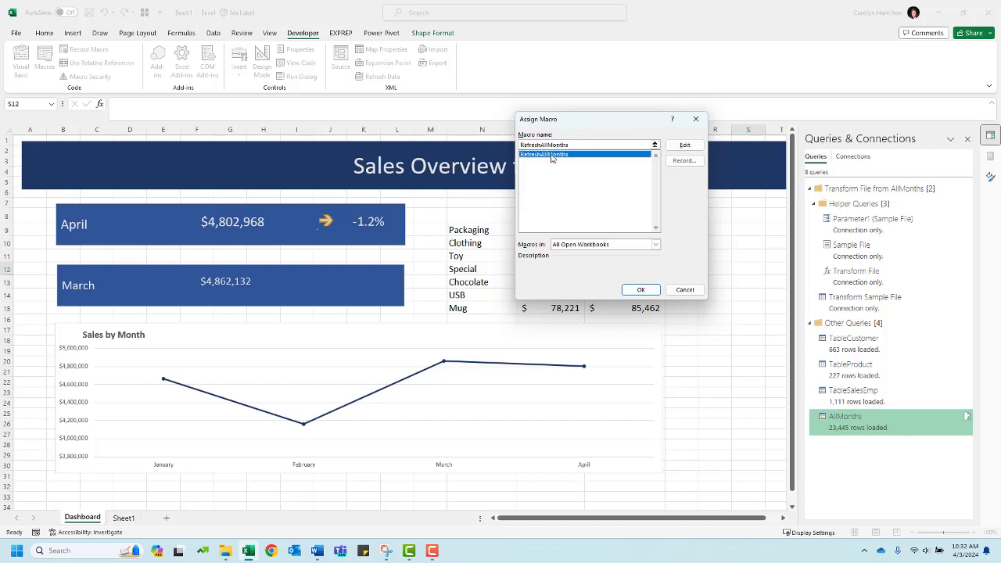
{"action": "left_click", "coordinate": [640, 290]}
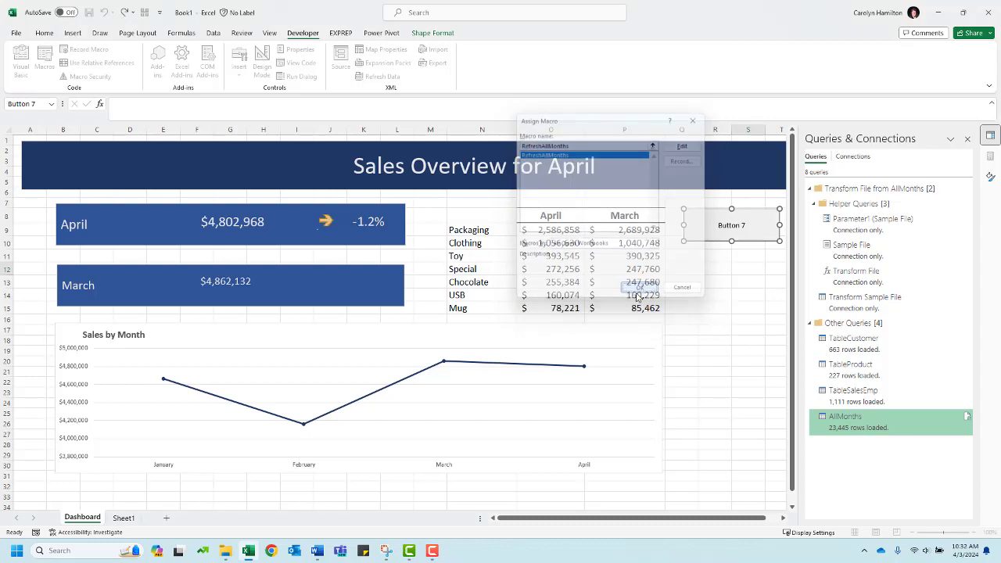
- Relabel the new macro button as "Update Data"
{"action": "left_click", "coordinate": [743, 225]}
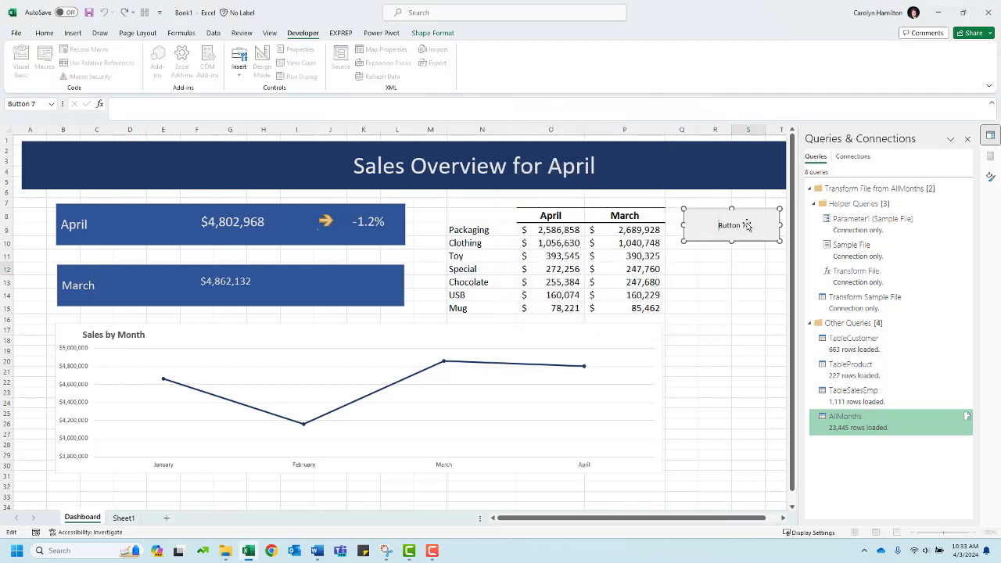
{"action": "key", "text": "BackSpace"}
{"action": "key", "text": "BackSpace"}
{"action": "key", "text": "BackSpace"}
{"action": "key", "text": "BackSpace"}
{"action": "key", "text": "BackSpace"}
{"action": "key", "text": "BackSpace"}
{"action": "key", "text": "BackSpace"}
{"action": "type", "text": "Update Data"}
{"action": "key", "text": "Return"}
{"action": "key", "text": "BackSpace"}
{"action": "left_click", "coordinate": [730, 276]}
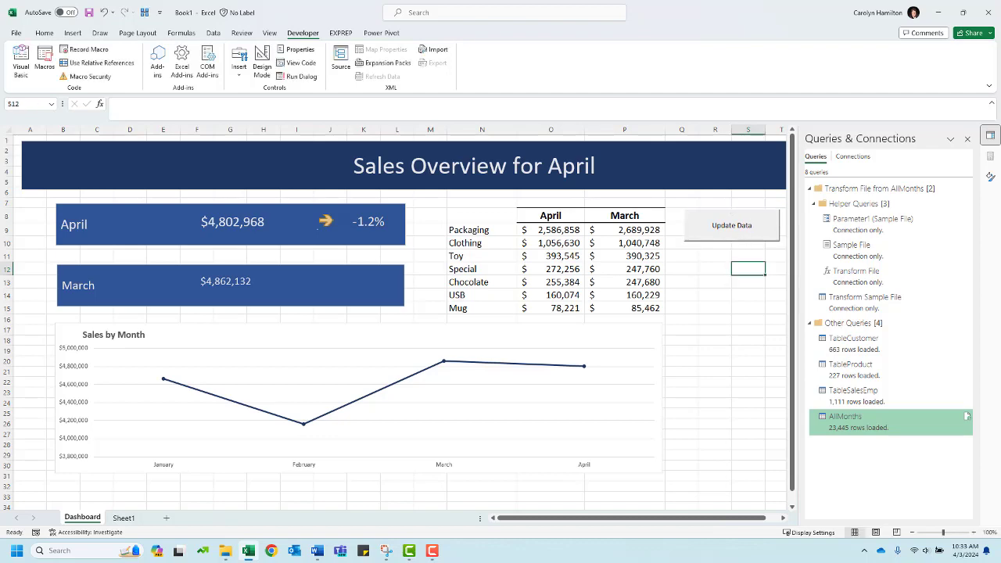
- Move Sales_Apr out of the AllMonths folder into Case Study PQ and refresh the Dashboard with the Update Data macro
{"action": "left_click_drag", "start_coordinate": [1, 81], "coordinate": [161, 84]}
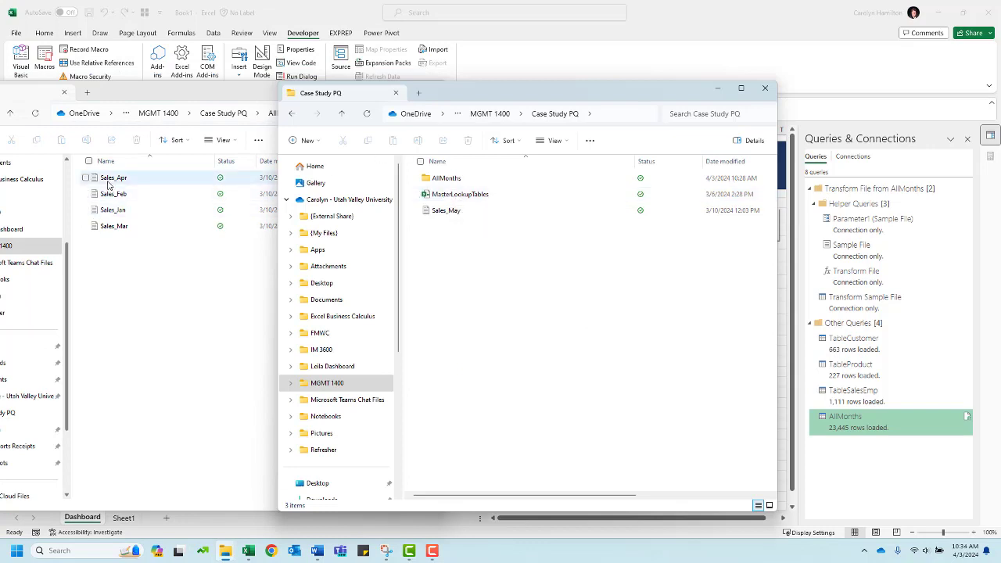
{"action": "left_click_drag", "start_coordinate": [109, 185], "coordinate": [460, 277]}
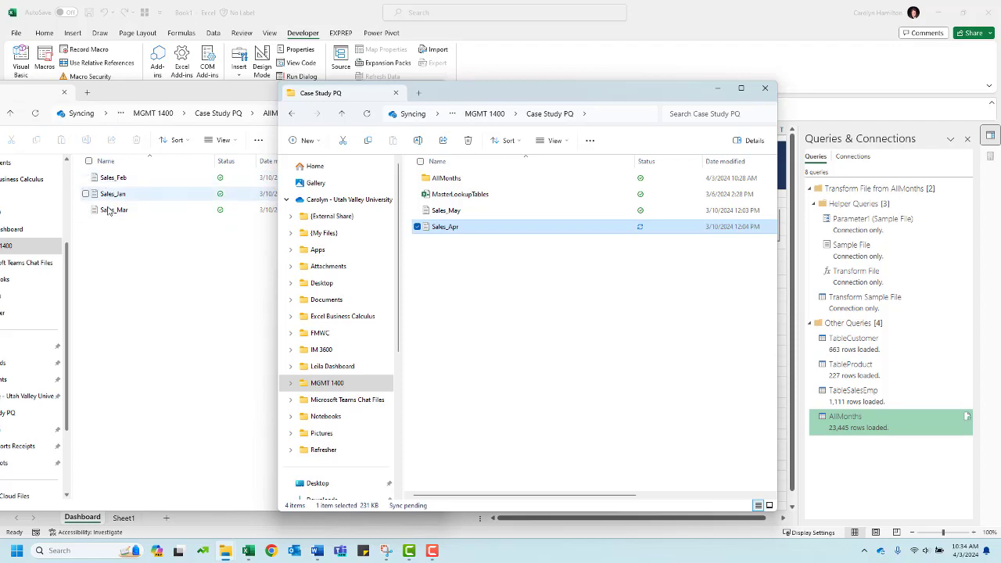
{"action": "left_click", "coordinate": [717, 87]}
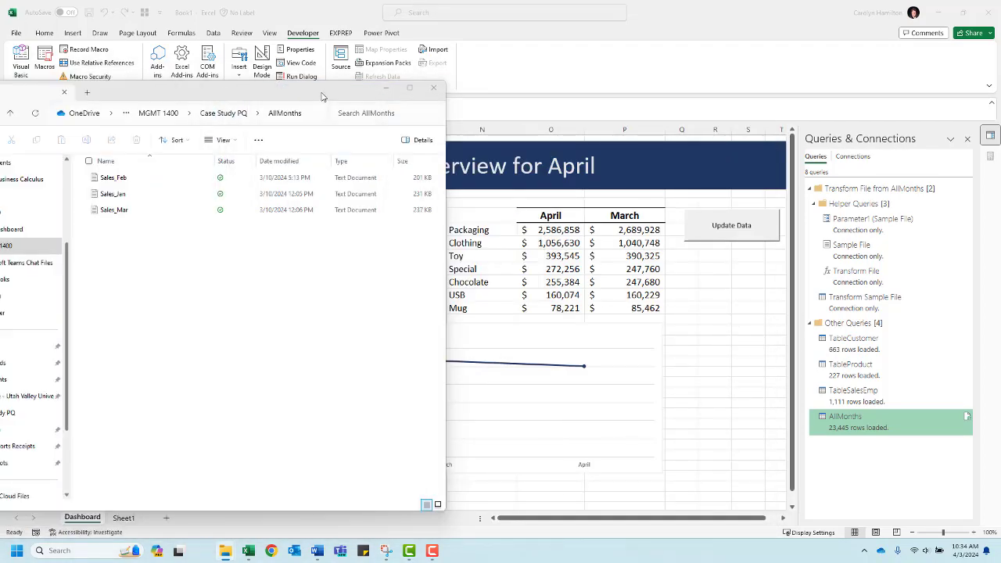
{"action": "left_click_drag", "start_coordinate": [321, 94], "coordinate": [1, 55]}
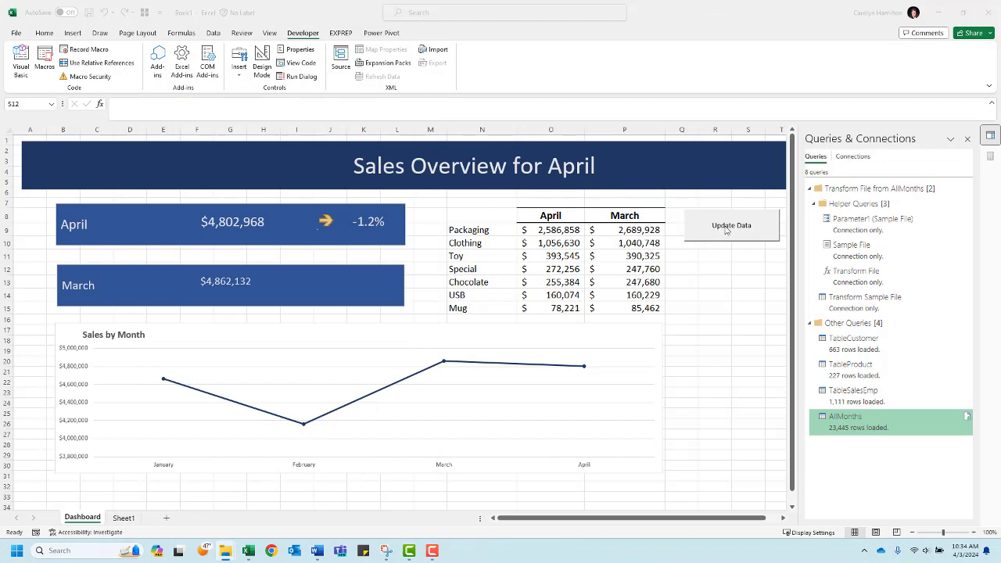
{"action": "left_click", "coordinate": [731, 272]}
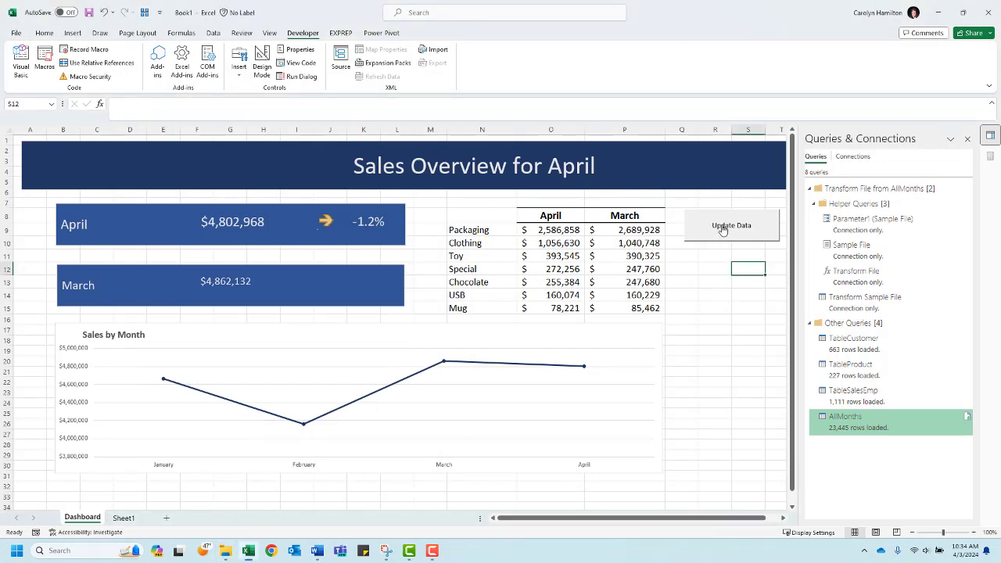
{"action": "left_click", "coordinate": [722, 228]}
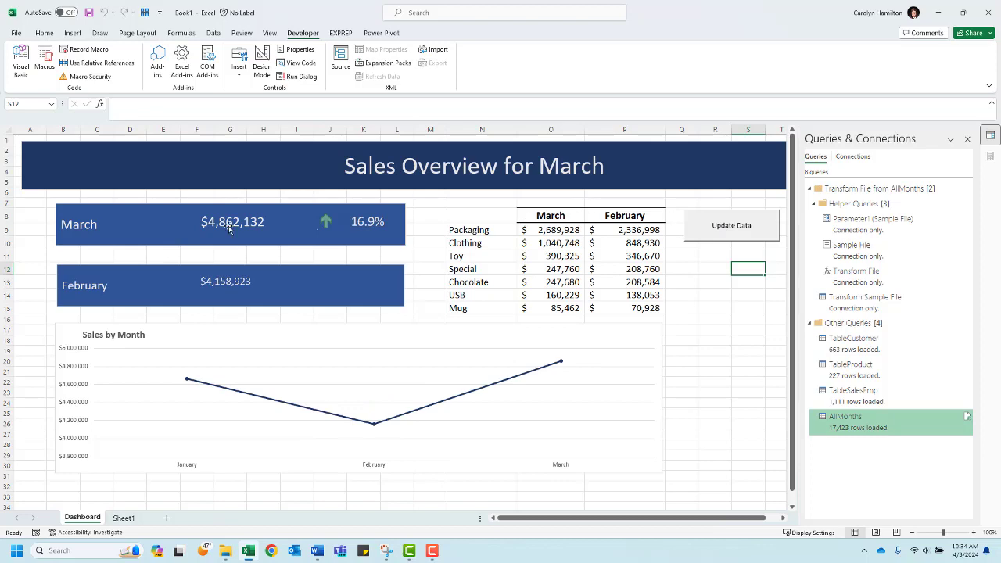
- Move Sales_Apr and Sales_May from Case Study PQ into the AllMonths folder and refresh the Dashboard with the Update Data macro
{"action": "left_click_drag", "start_coordinate": [0, 132], "coordinate": [168, 130]}
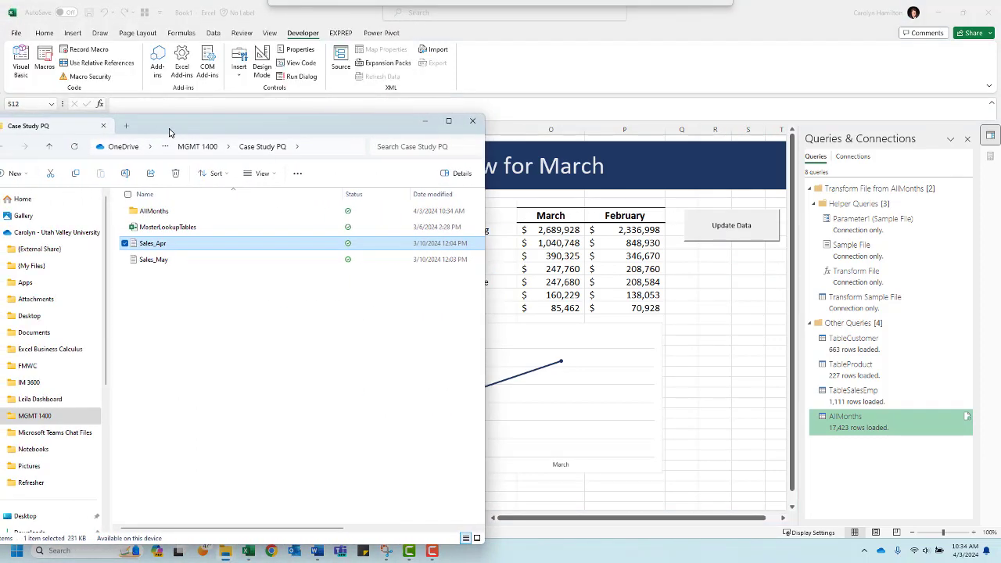
{"action": "left_click_drag", "start_coordinate": [154, 244], "coordinate": [158, 216]}
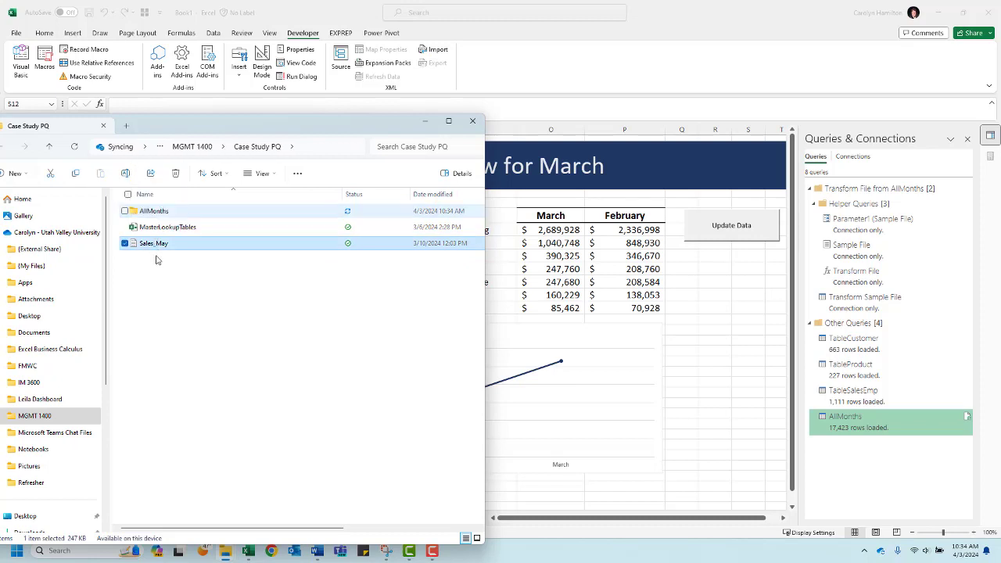
{"action": "left_click_drag", "start_coordinate": [246, 135], "coordinate": [0, 129]}
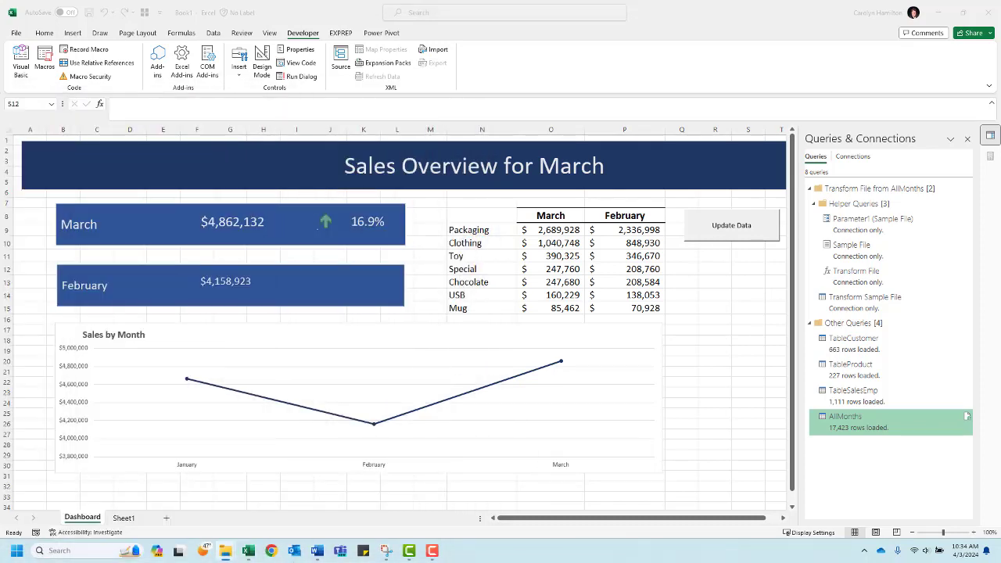
{"action": "left_click", "coordinate": [742, 342]}
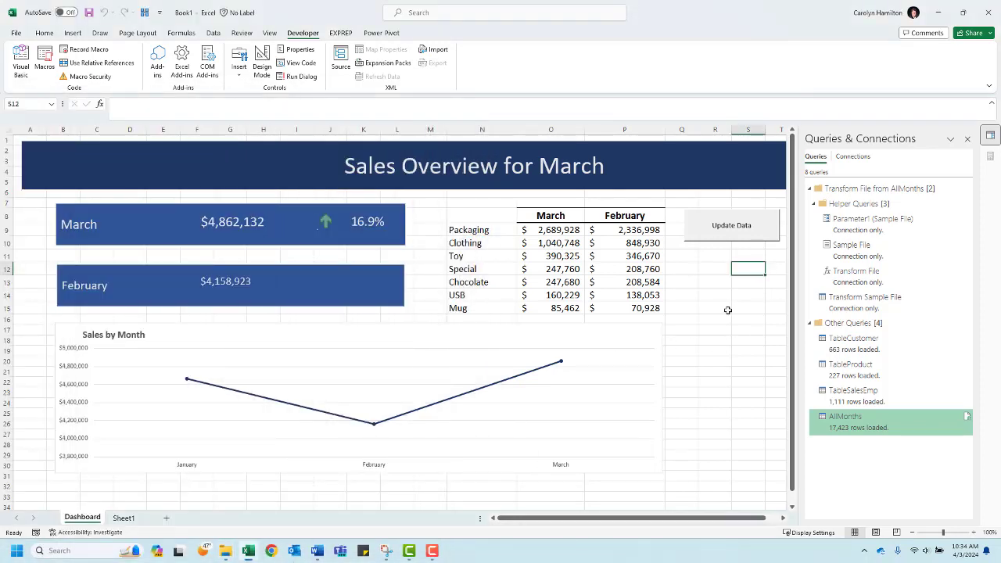
{"action": "left_click", "coordinate": [720, 229]}
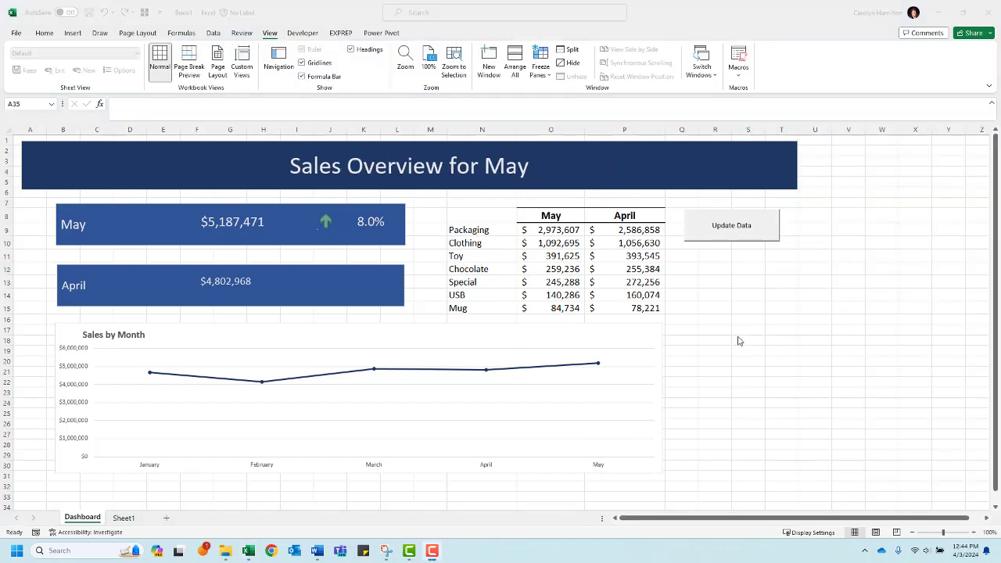
- Turn off the Dashboard's gridlines and hide all unused columns from V through XFD
{"action": "left_click", "coordinate": [710, 296]}
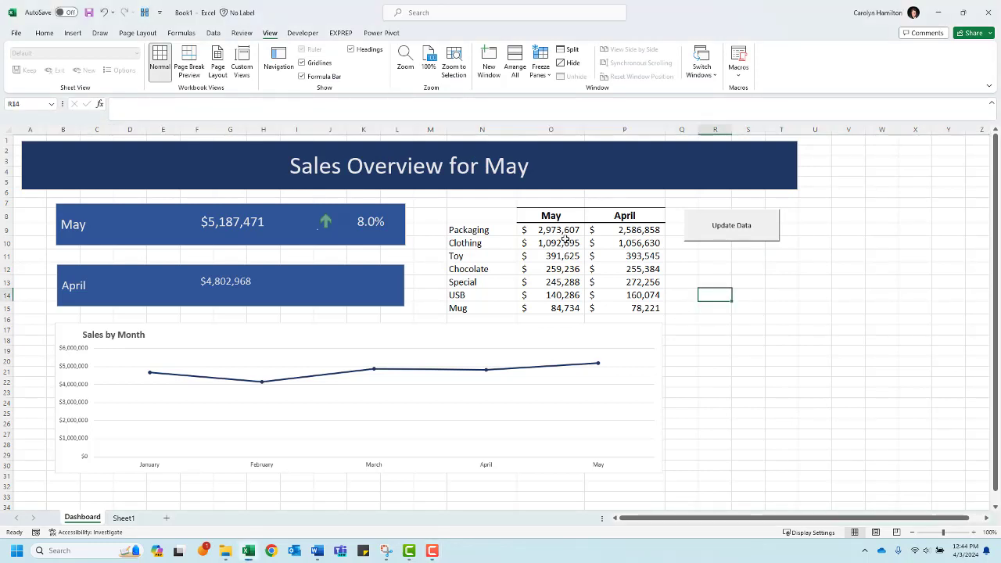
{"action": "left_click", "coordinate": [301, 62]}
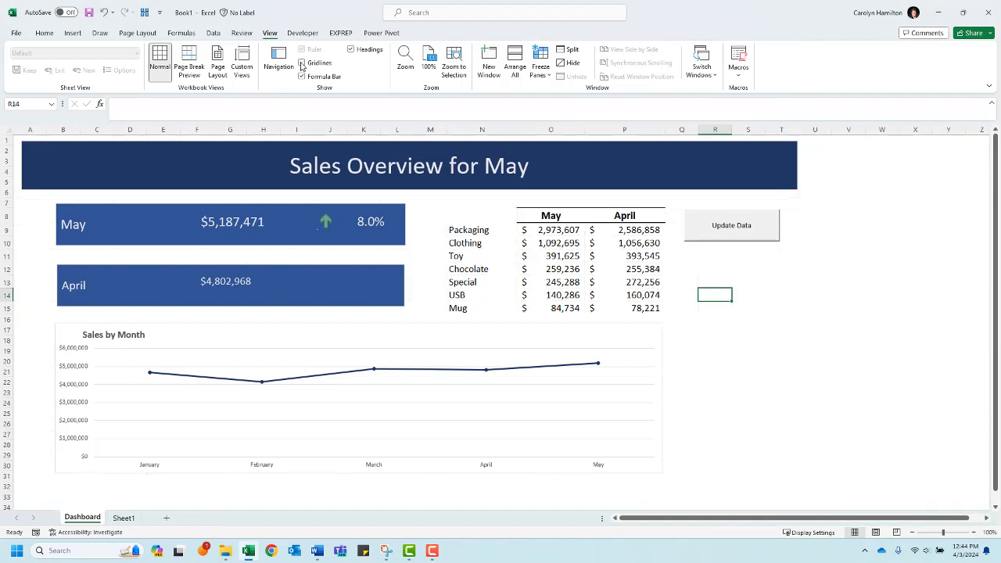
{"action": "left_click", "coordinate": [850, 130]}
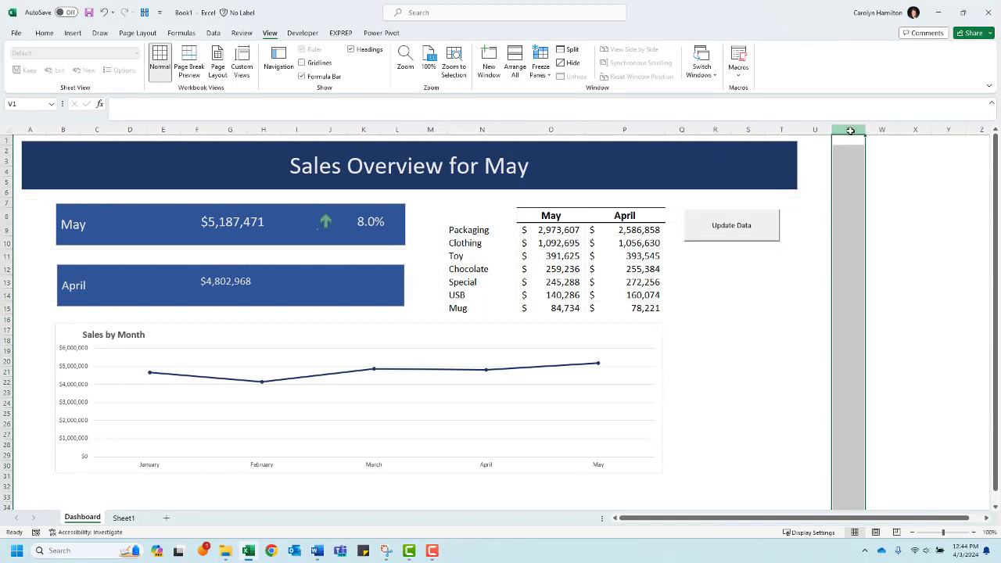
{"action": "key", "text": "ctrl+shift+Right"}
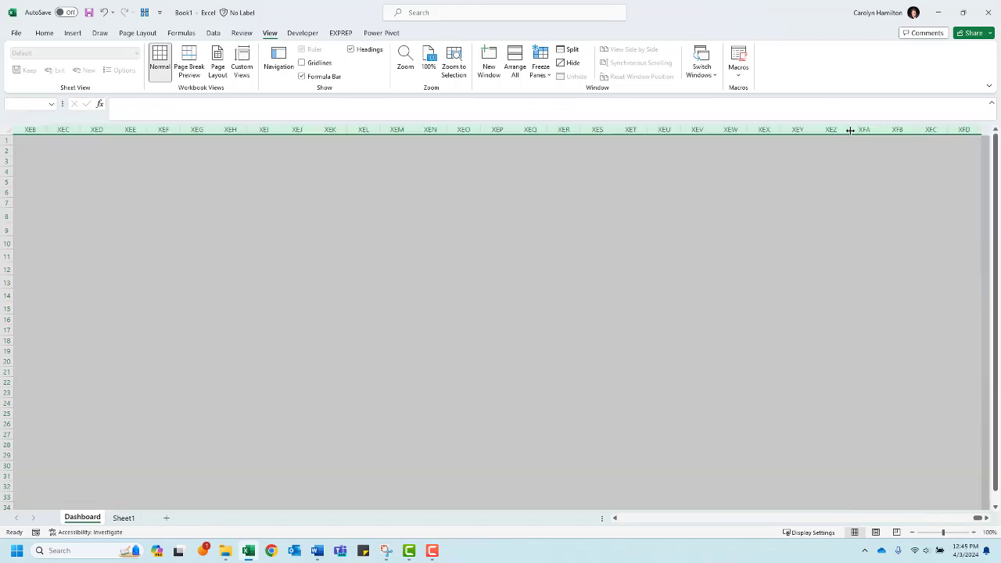
{"action": "right_click", "coordinate": [850, 131]}
{"action": "left_click", "coordinate": [882, 310]}
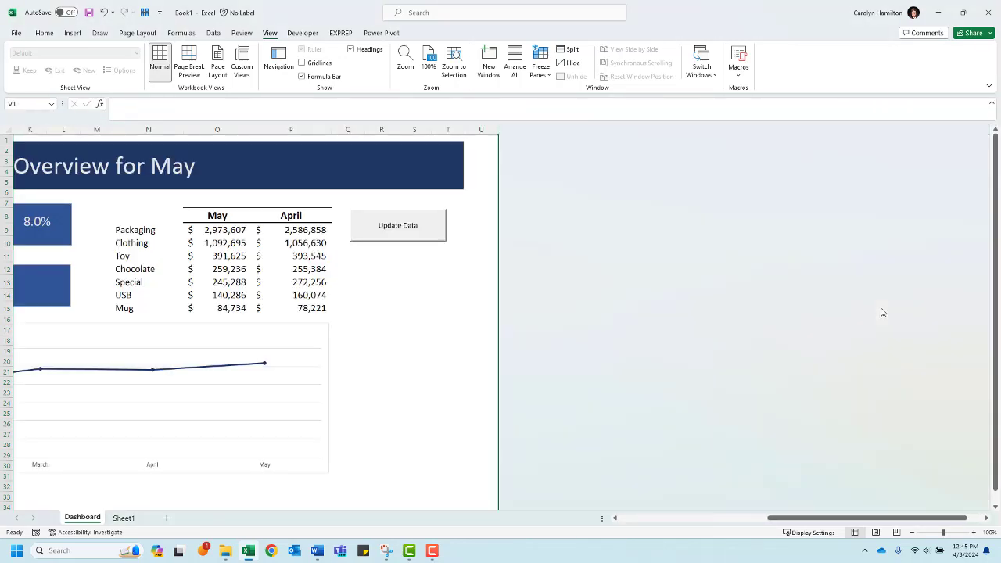
{"action": "left_click_drag", "start_coordinate": [799, 520], "coordinate": [703, 526]}
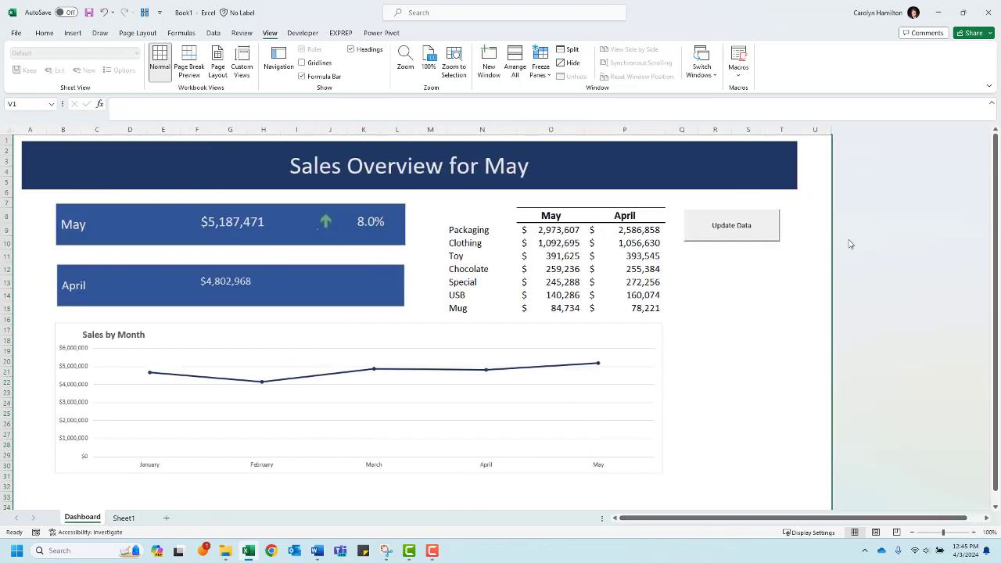